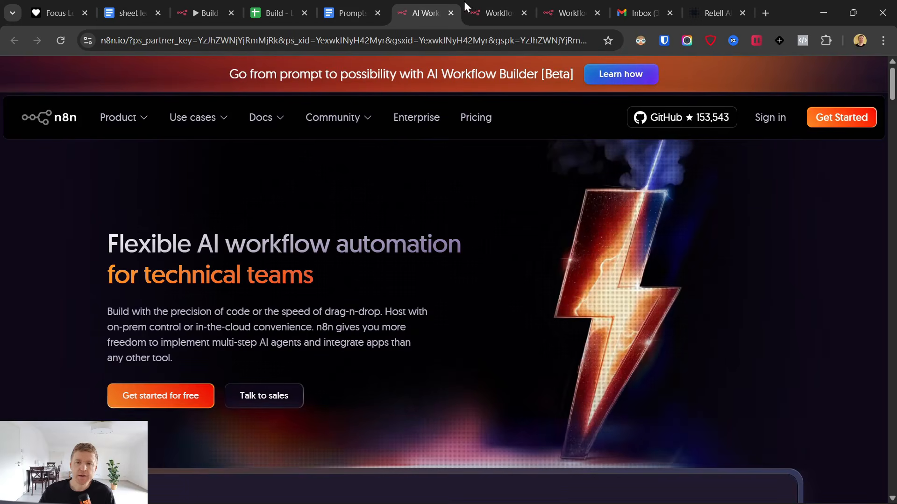
Step: Look over the n8n cloud free-trial sign-up form and close the sign-up and n8n website pages
{"action": "left_click", "coordinate": [841, 117]}
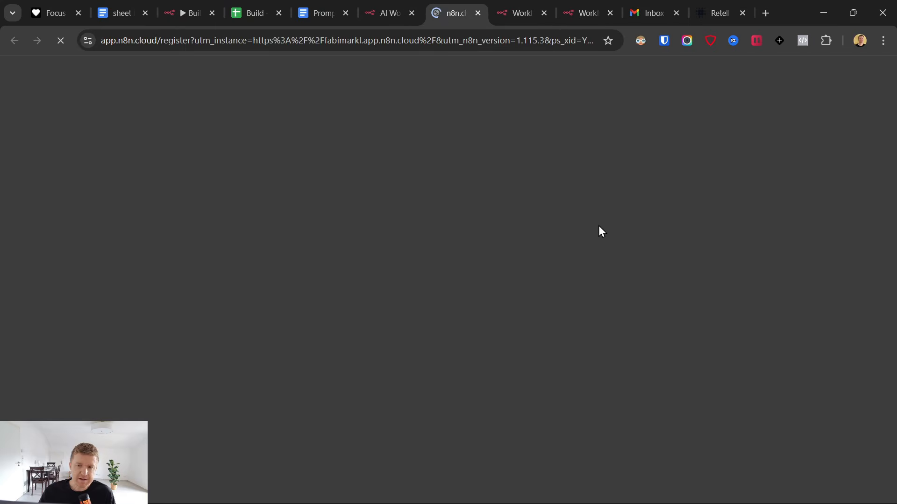
{"action": "scroll", "coordinate": [421, 282], "scroll_direction": "down", "scroll_amount": 3}
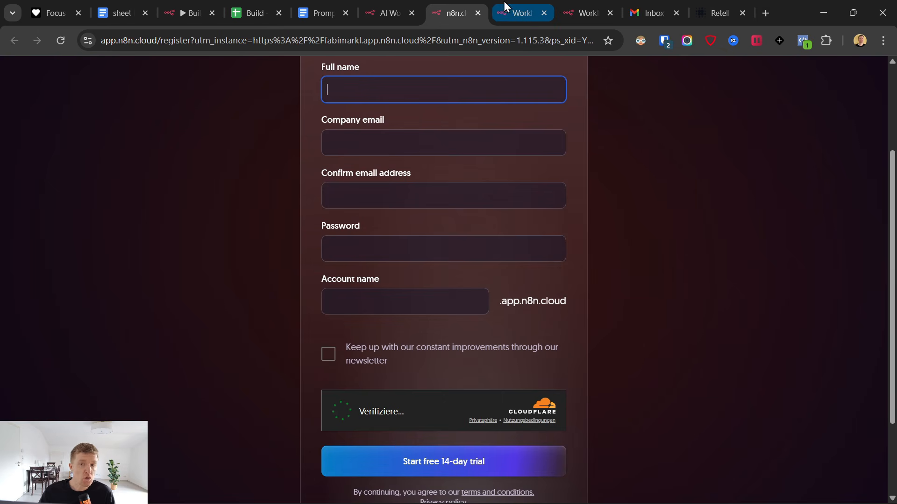
{"action": "left_click", "coordinate": [479, 13]}
{"action": "left_click", "coordinate": [462, 9]}
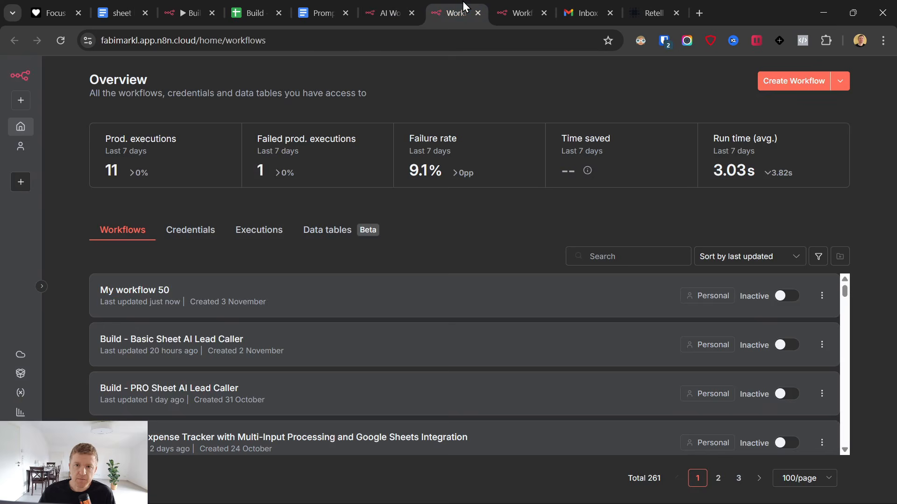
{"action": "left_click", "coordinate": [410, 12]}
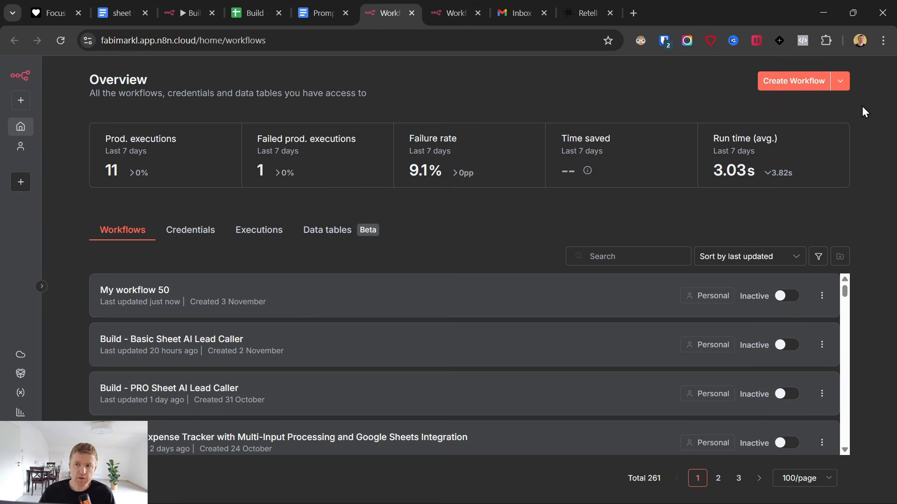
Step: Switch to the My workflow 50 canvas and examine its Initiate Call and Store Answers sections
{"action": "left_click", "coordinate": [537, 12]}
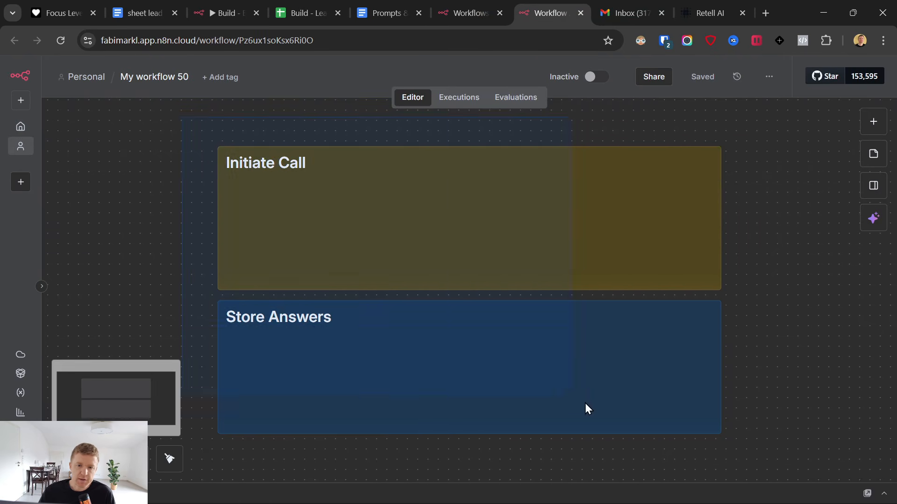
{"action": "scroll", "coordinate": [181, 292], "scroll_direction": "down", "scroll_amount": 1}
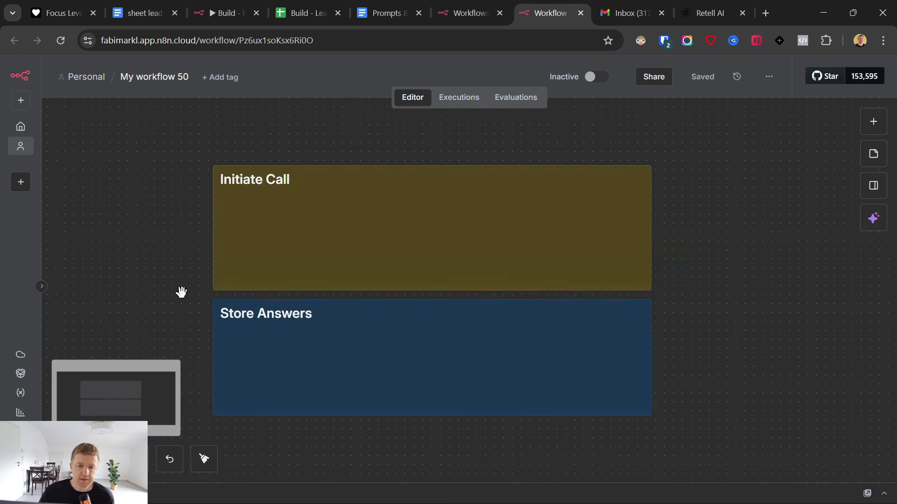
{"action": "scroll", "coordinate": [182, 292], "scroll_direction": "down", "scroll_amount": 1}
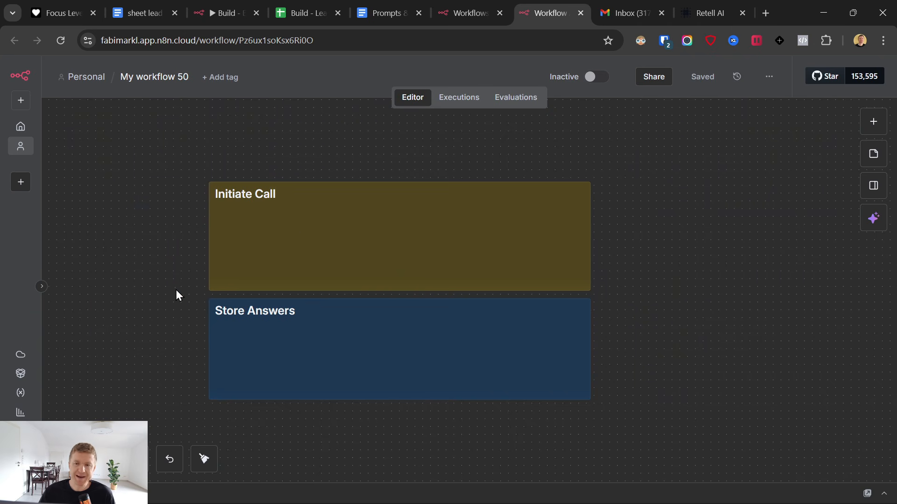
{"action": "left_click_drag", "start_coordinate": [138, 161], "coordinate": [652, 426]}
{"action": "left_click", "coordinate": [353, 126]}
{"action": "left_click_drag", "start_coordinate": [184, 130], "coordinate": [769, 446]}
{"action": "right_click", "coordinate": [769, 445]}
{"action": "left_click", "coordinate": [335, 173]}
Step: Add a schedule trigger node to the workflow with its trigger interval set to Minutes
{"action": "right_click", "coordinate": [303, 144]}
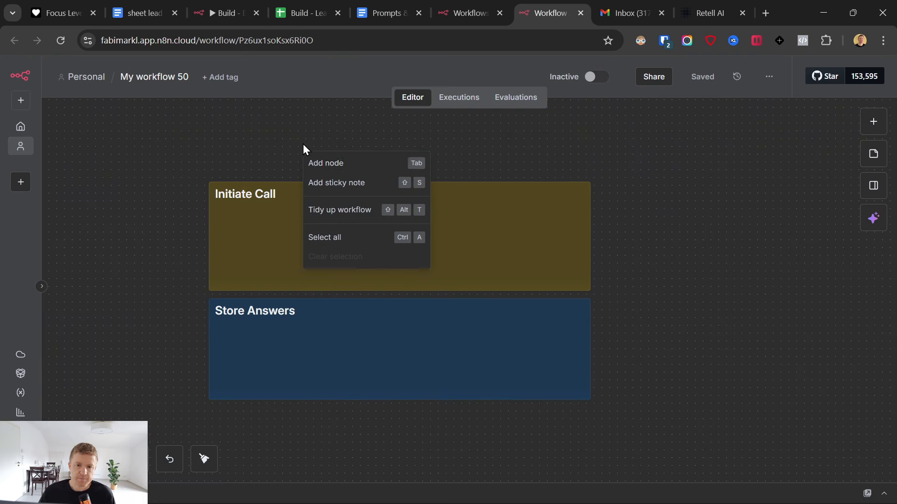
{"action": "left_click", "coordinate": [314, 163]}
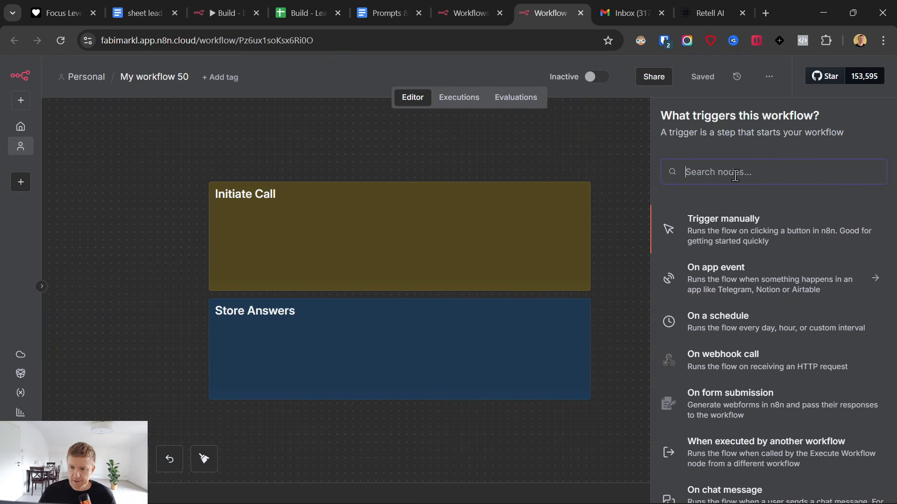
{"action": "left_click", "coordinate": [719, 315]}
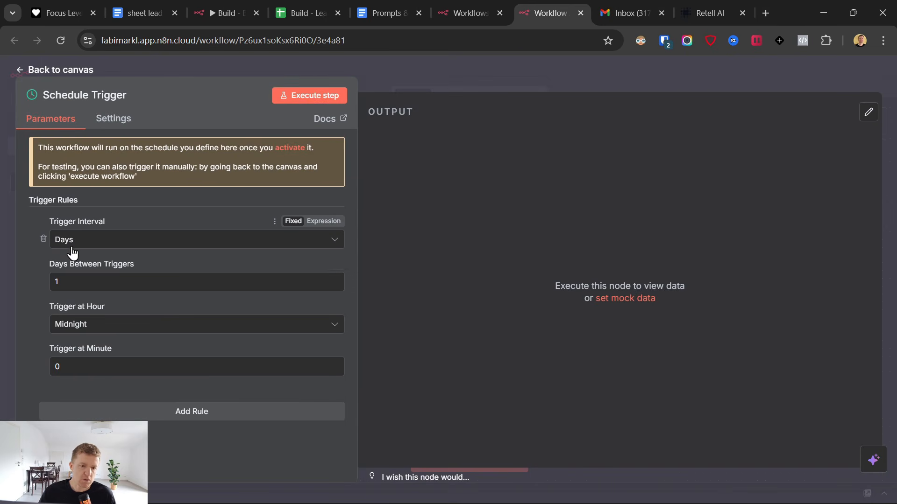
{"action": "left_click", "coordinate": [85, 243]}
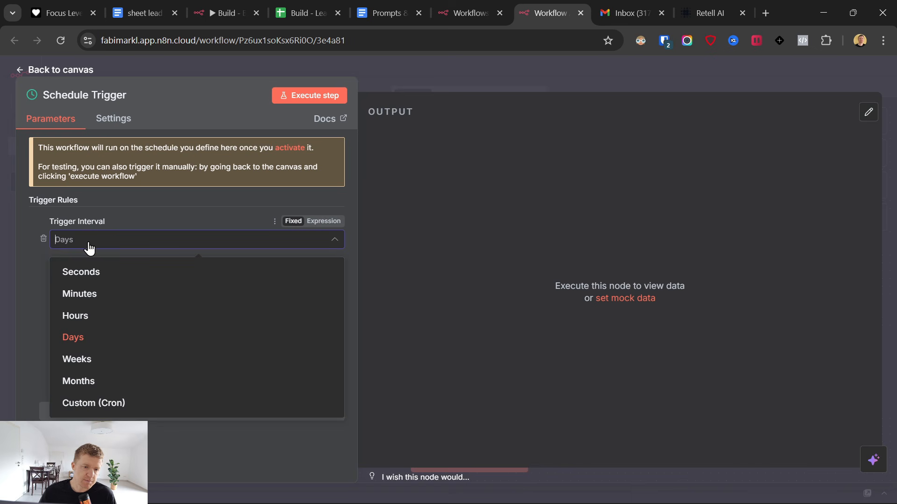
{"action": "left_click", "coordinate": [95, 303]}
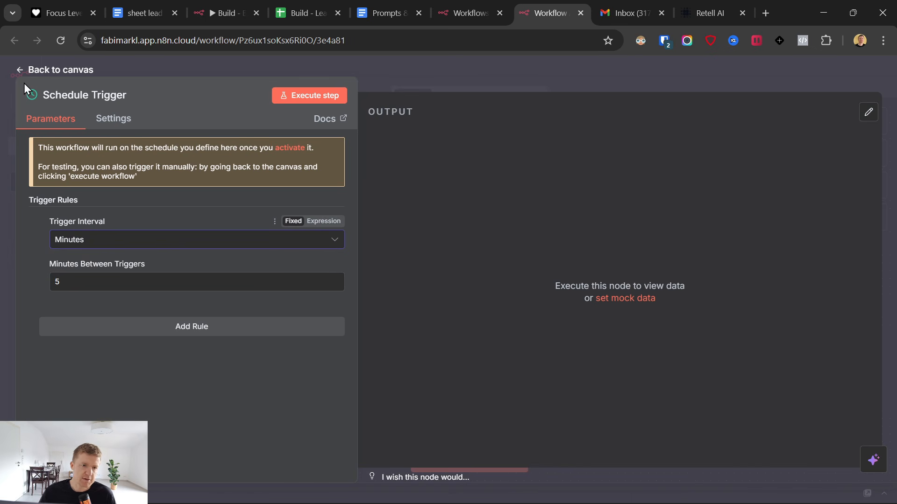
{"action": "left_click", "coordinate": [20, 70]}
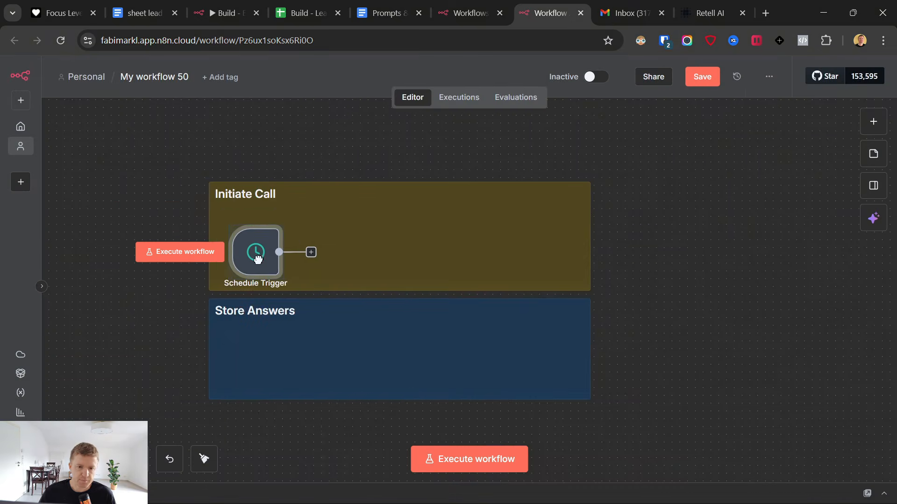
Step: Move the Schedule Trigger closer to the upper-left corner of the Initiate Call section and save the workflow
{"action": "left_click_drag", "start_coordinate": [258, 259], "coordinate": [249, 243]}
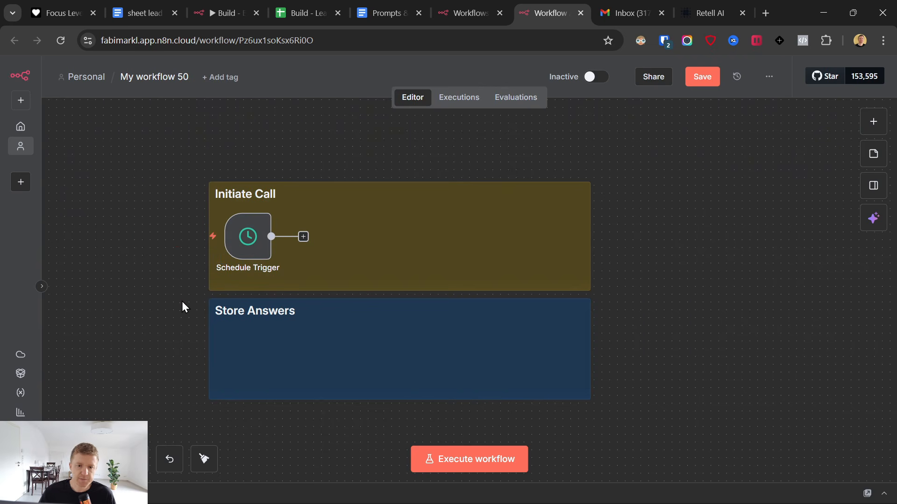
{"action": "left_click", "coordinate": [700, 79]}
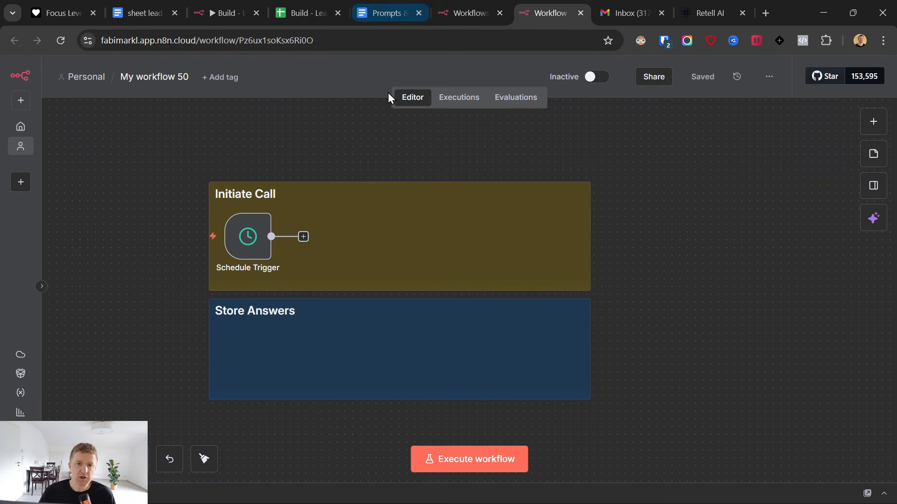
Step: Make a copy of the Google Sheet template linked in the Prompts & Links document
{"action": "left_click", "coordinate": [383, 7]}
{"action": "left_click", "coordinate": [306, 222]}
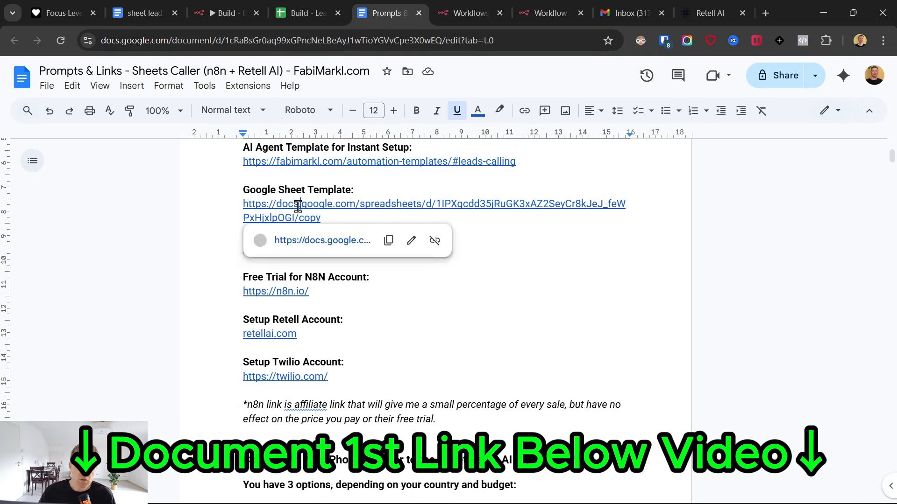
{"action": "left_click", "coordinate": [306, 242]}
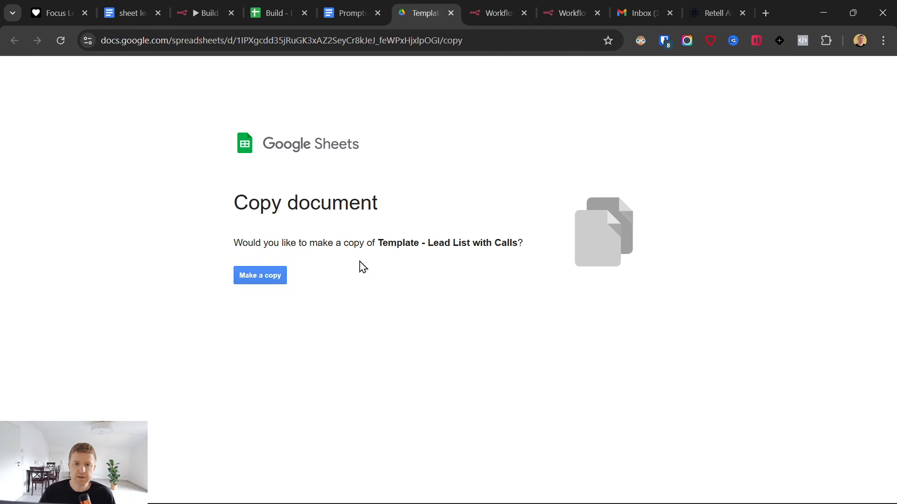
{"action": "left_click", "coordinate": [260, 277]}
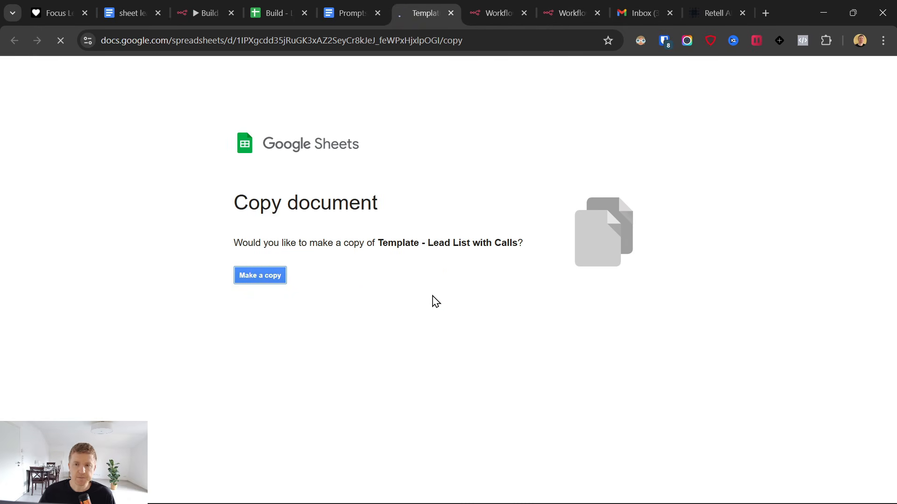
Step: Rename the copied spreadsheet as "demo 4.11. - Lead List with Calls"
{"action": "left_click_drag", "start_coordinate": [39, 71], "coordinate": [112, 71]}
{"action": "type", "text": "demo "}
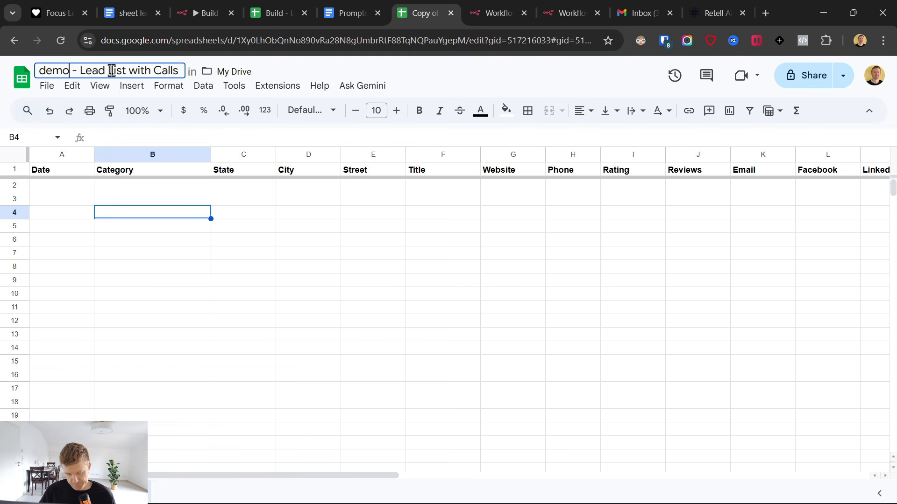
{"action": "type", "text": "4.11."}
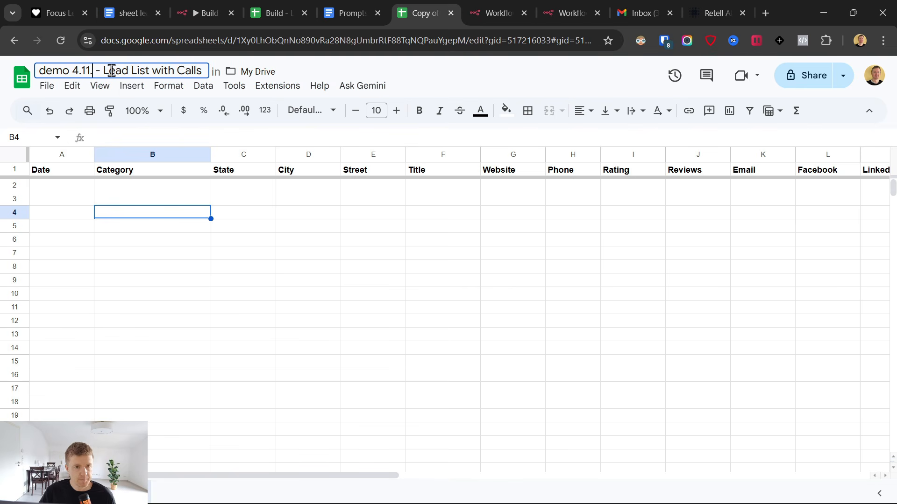
{"action": "left_click", "coordinate": [156, 228]}
Step: View the AI automation template for quality leads and personalized outreach emails, and close the templates page
{"action": "left_click", "coordinate": [71, 188]}
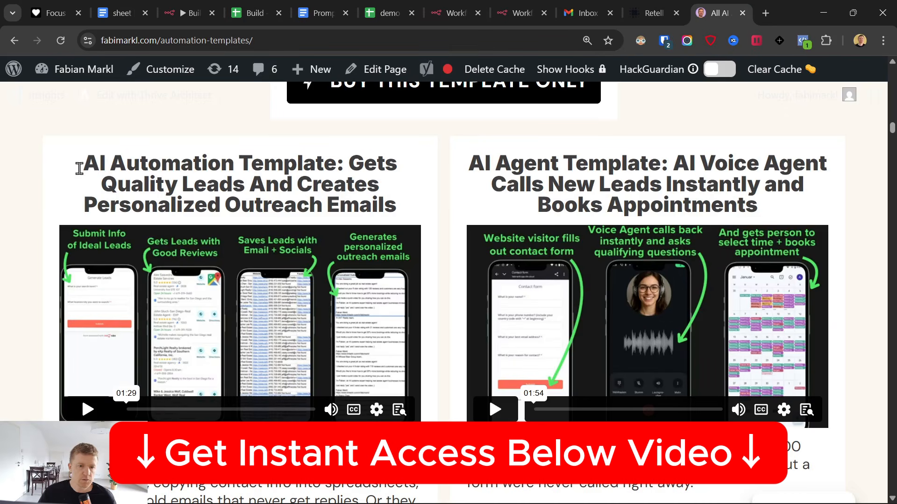
{"action": "left_click_drag", "start_coordinate": [79, 168], "coordinate": [320, 245]}
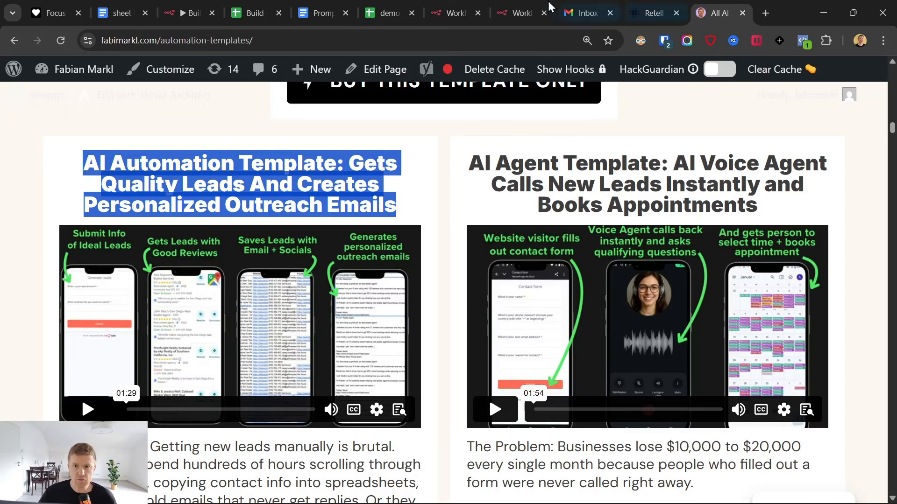
{"action": "left_click", "coordinate": [743, 13]}
Step: Copy lead rows 2 to 6 from the "Build - Lead List with Calls" sheet into the demo sheet starting at A2
{"action": "left_click", "coordinate": [273, 1]}
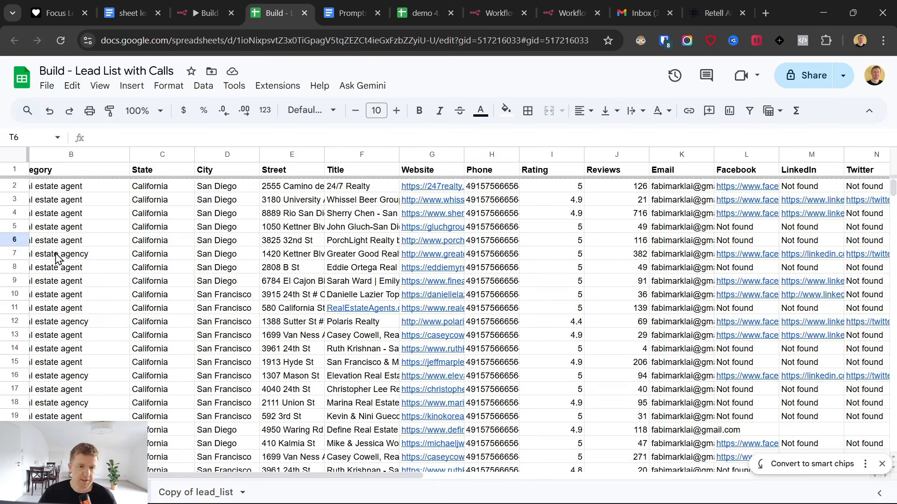
{"action": "left_click", "coordinate": [5, 187]}
{"action": "left_click_drag", "start_coordinate": [253, 475], "coordinate": [185, 471]}
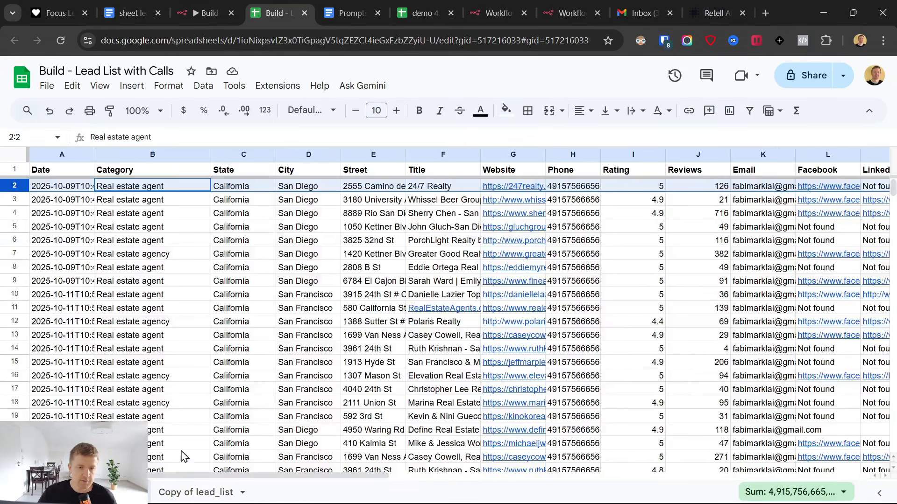
{"action": "left_click", "coordinate": [16, 240], "text": "shift"}
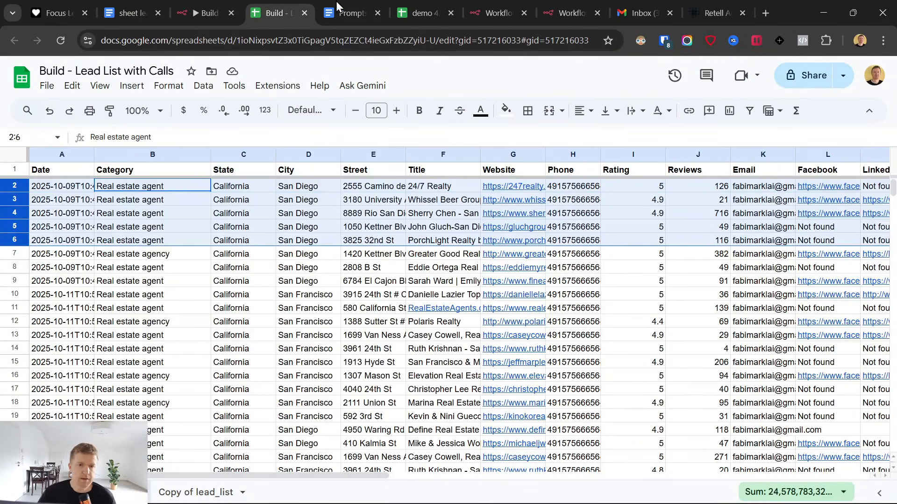
{"action": "left_click", "coordinate": [422, 13]}
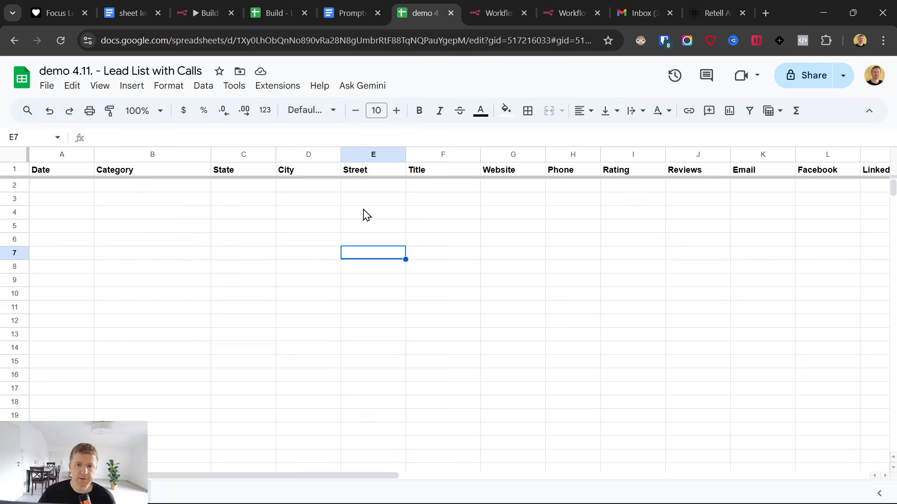
{"action": "left_click", "coordinate": [67, 189]}
{"action": "key", "text": "ctrl+v"}
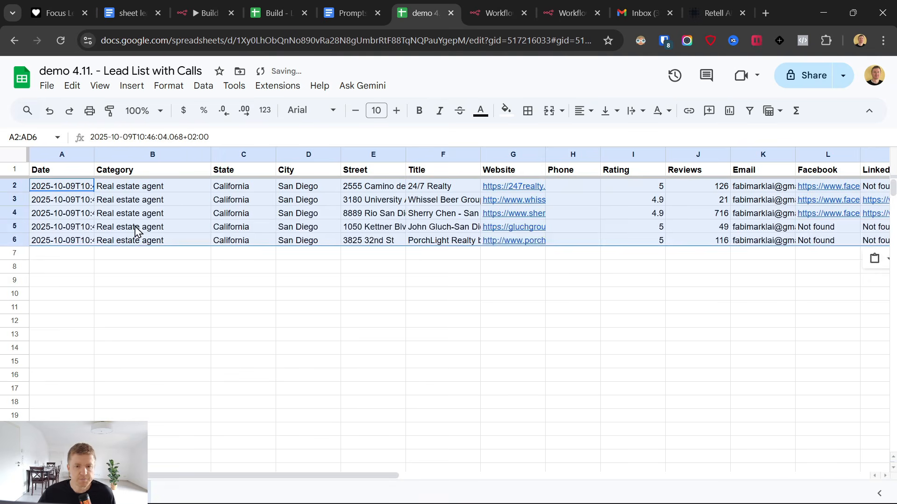
Step: Examine the pasted lead columns, including Category, State, City, Title, Phone, Rating and Reviews
{"action": "left_click", "coordinate": [156, 172]}
{"action": "left_click", "coordinate": [258, 173]}
{"action": "left_click", "coordinate": [321, 179]}
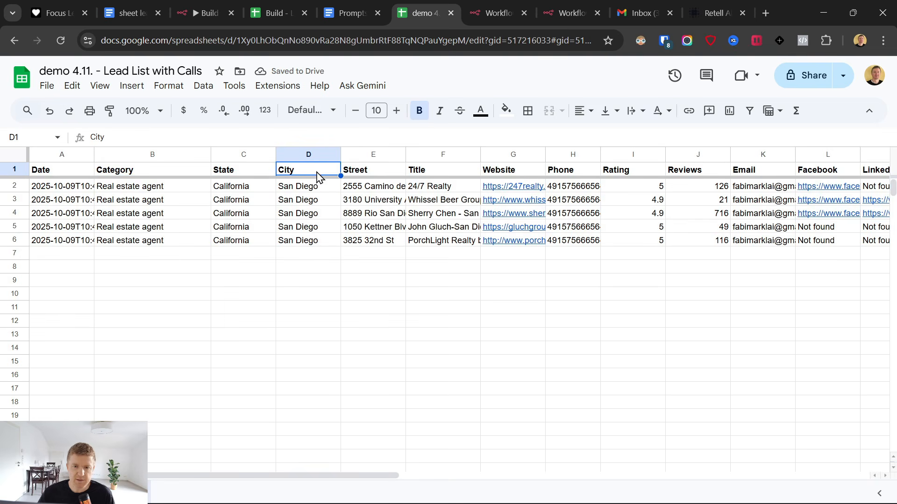
{"action": "scroll", "coordinate": [377, 481], "scroll_direction": "right", "scroll_amount": 1}
{"action": "scroll", "coordinate": [377, 481], "scroll_direction": "right", "scroll_amount": 2}
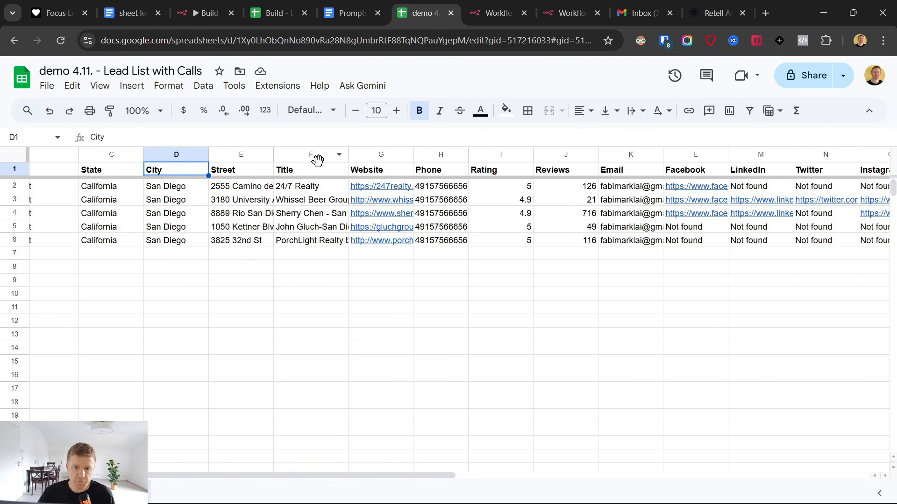
{"action": "left_click", "coordinate": [318, 156]}
{"action": "left_click", "coordinate": [429, 155]}
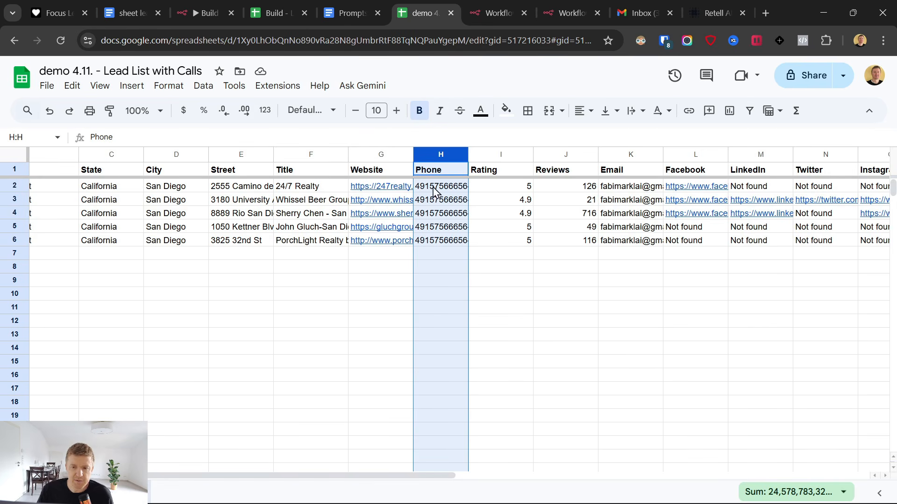
{"action": "left_click_drag", "start_coordinate": [360, 480], "coordinate": [406, 306]}
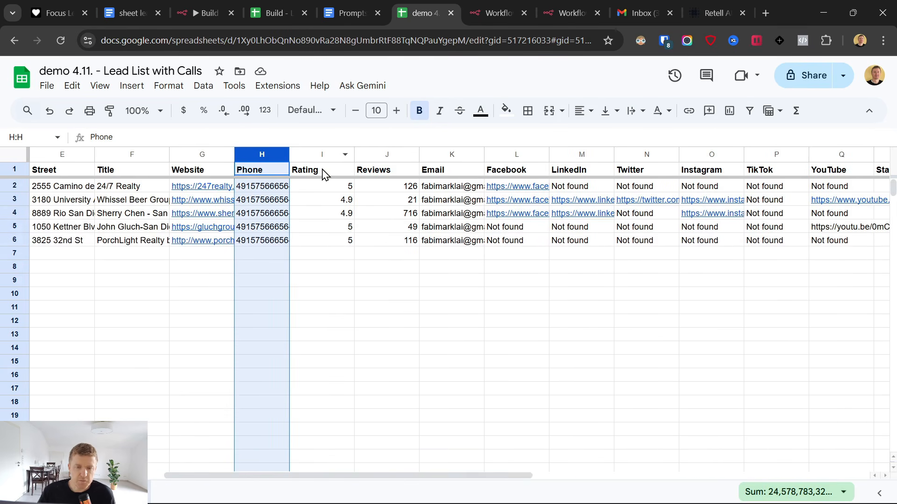
{"action": "left_click", "coordinate": [386, 175]}
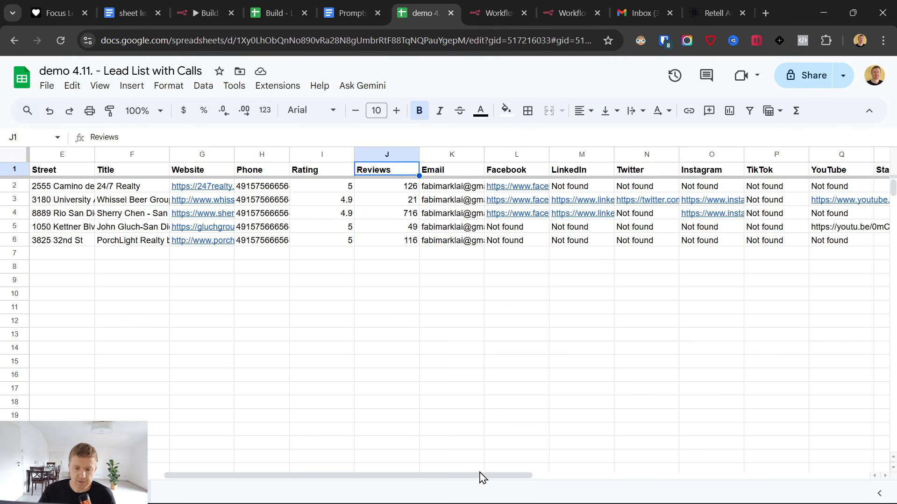
Step: Clear the Call ID and Call Date entries in row 2 and select the Call ID column
{"action": "left_click_drag", "start_coordinate": [507, 480], "coordinate": [688, 476]}
{"action": "left_click", "coordinate": [486, 188]}
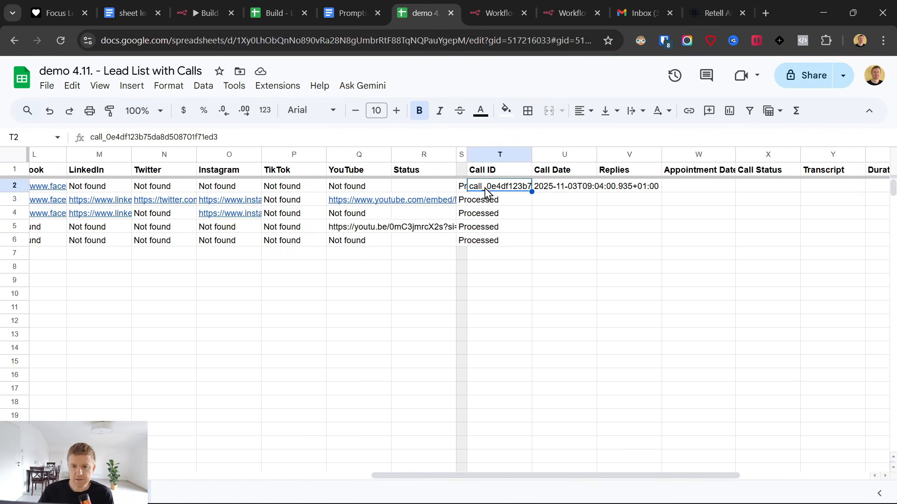
{"action": "key", "text": "Delete"}
{"action": "left_click", "coordinate": [565, 187]}
{"action": "key", "text": "Delete"}
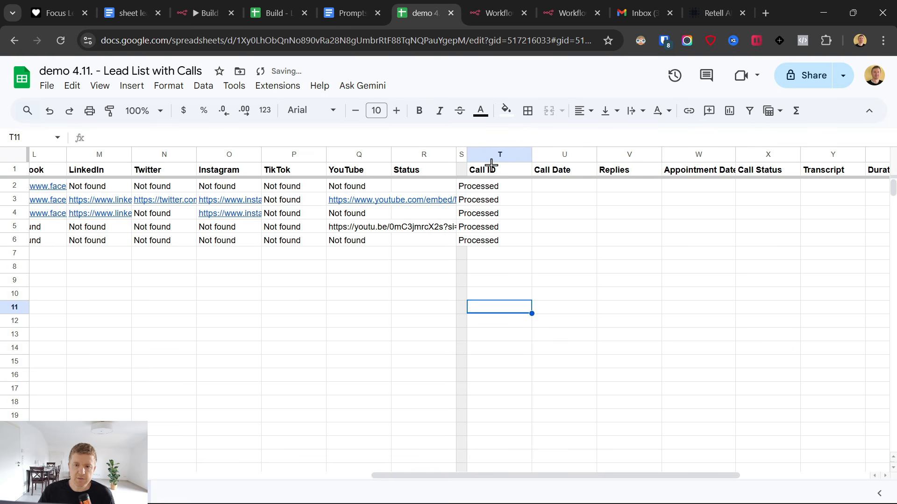
{"action": "left_click", "coordinate": [490, 154]}
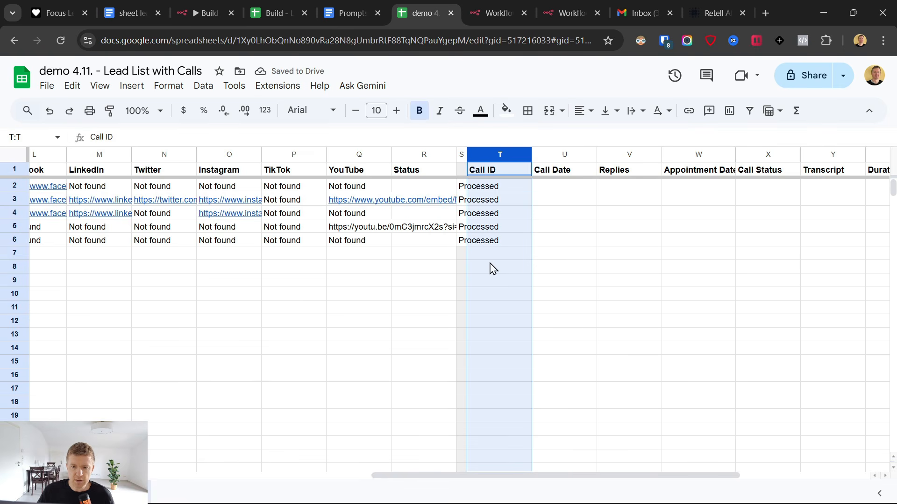
Step: Clear the contents of column S between Status and Call ID, and fill the whole column light grey
{"action": "left_click", "coordinate": [462, 156]}
{"action": "key", "text": "Delete"}
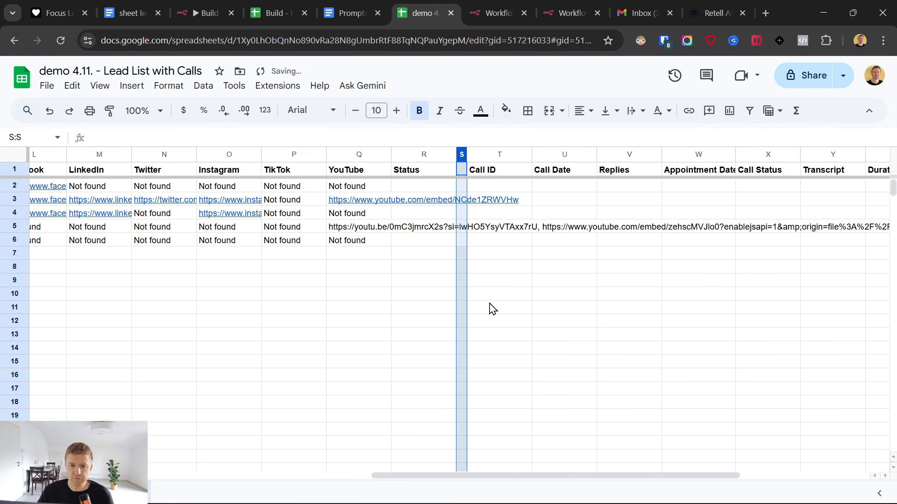
{"action": "left_click", "coordinate": [476, 299]}
{"action": "left_click", "coordinate": [455, 186]}
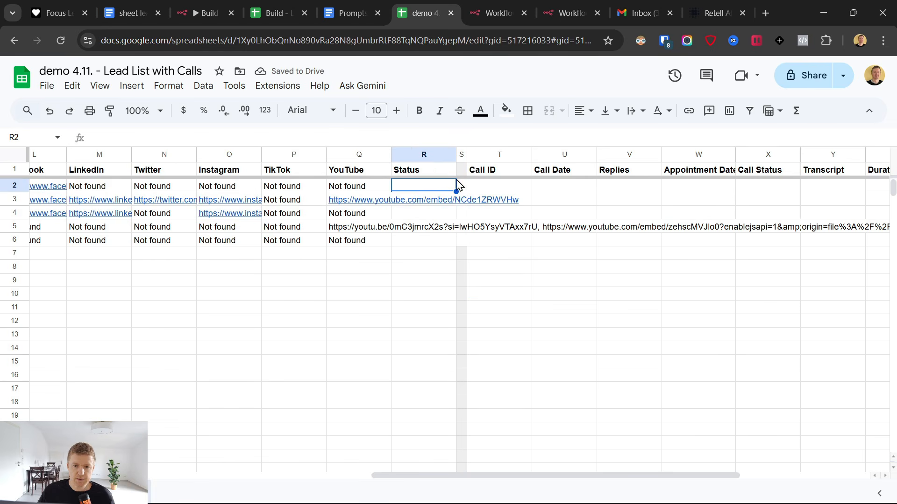
{"action": "left_click", "coordinate": [462, 154]}
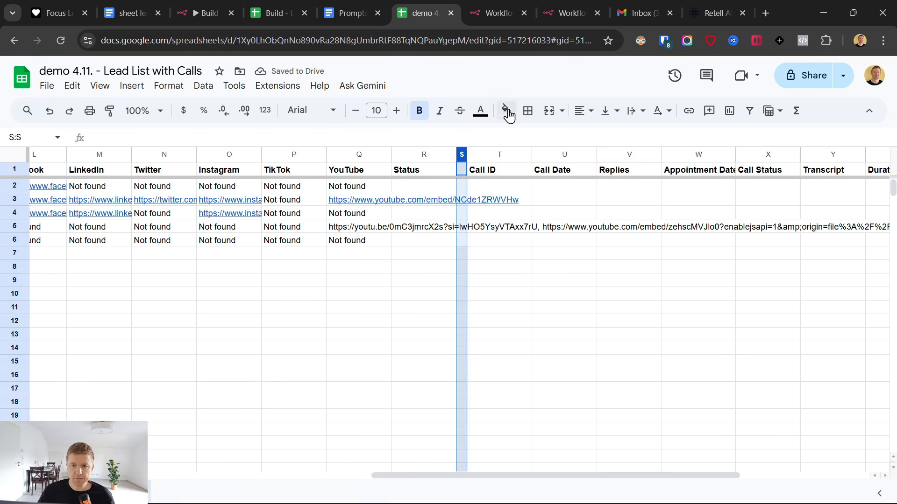
{"action": "left_click", "coordinate": [506, 111]}
{"action": "left_click", "coordinate": [598, 156]}
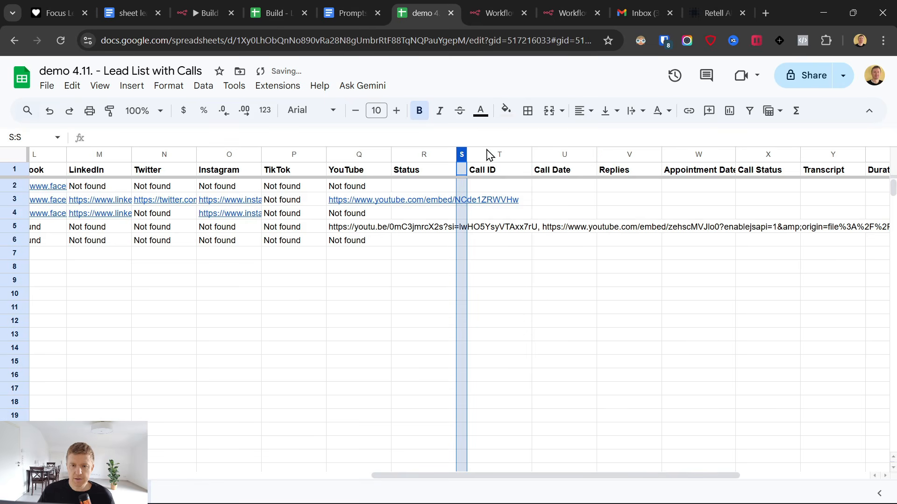
Step: Review the lead columns up to Status and the call-result columns from Call ID to Cost ($)
{"action": "left_click_drag", "start_coordinate": [448, 176], "coordinate": [18, 239]}
{"action": "scroll", "coordinate": [594, 295], "scroll_direction": "right", "scroll_amount": 10}
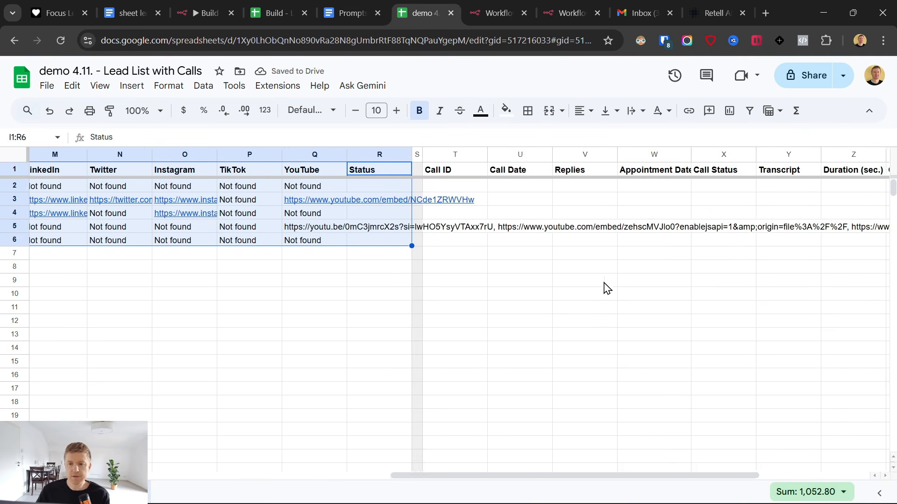
{"action": "scroll", "coordinate": [628, 266], "scroll_direction": "right", "scroll_amount": 1}
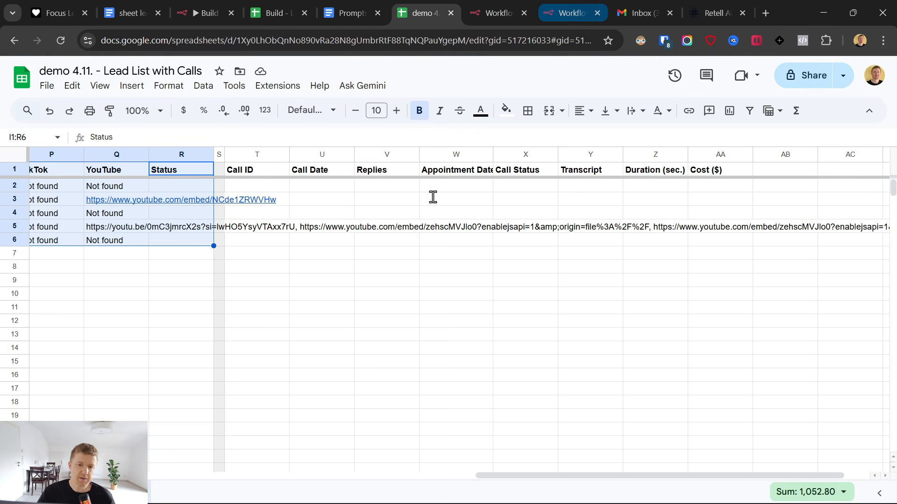
{"action": "left_click", "coordinate": [257, 187]}
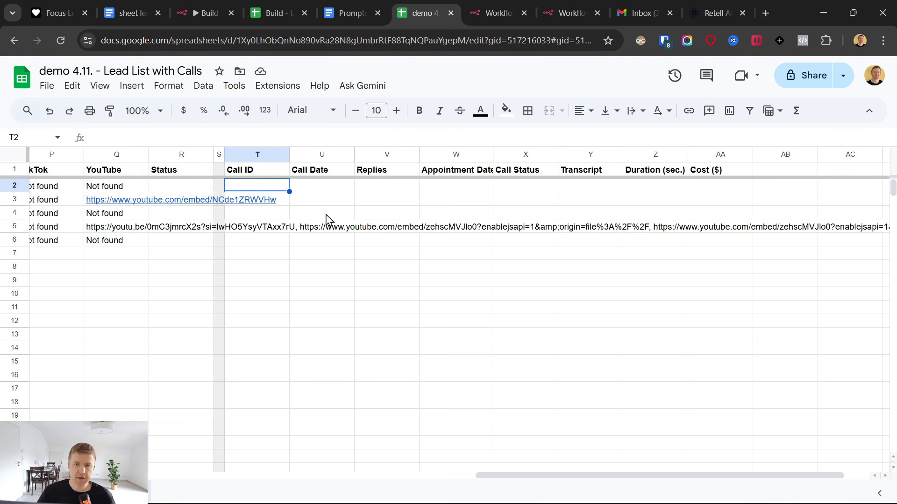
Step: Switch to the n8n workflow and add a Google Sheets "Get row(s) in sheet" node after the Schedule Trigger
{"action": "left_click", "coordinate": [562, 5]}
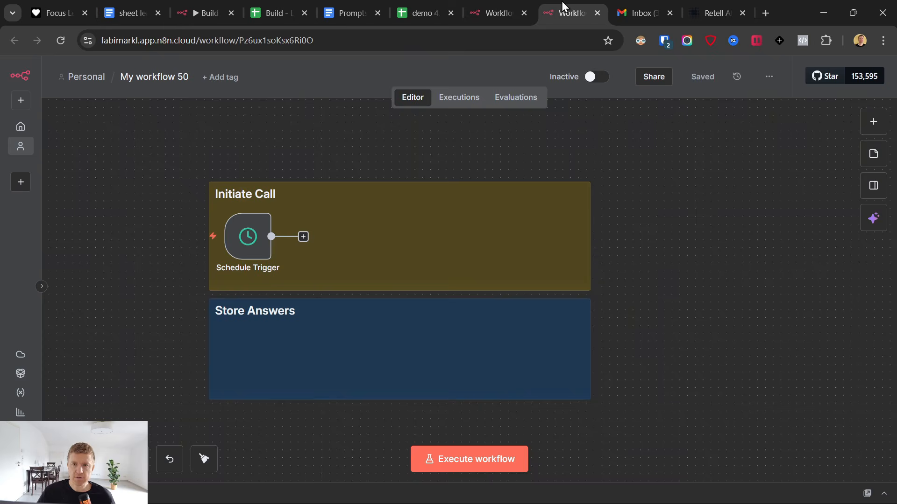
{"action": "left_click", "coordinate": [303, 237]}
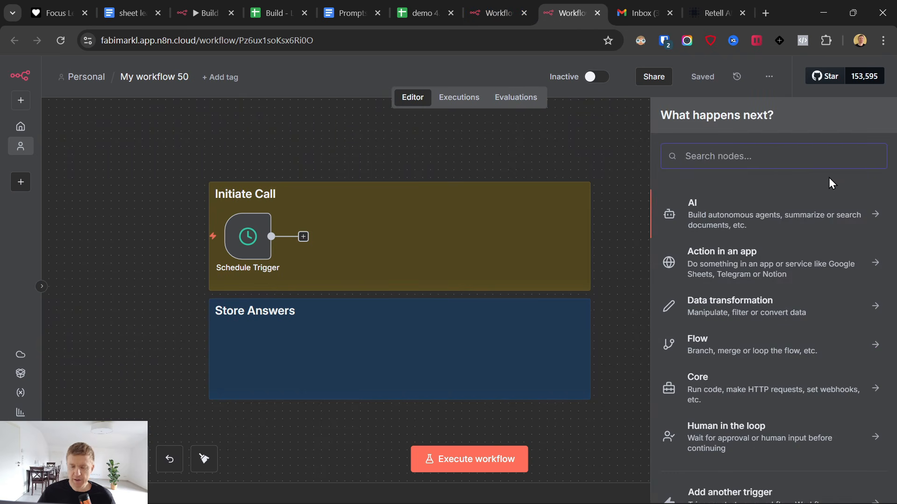
{"action": "type", "text": "g"}
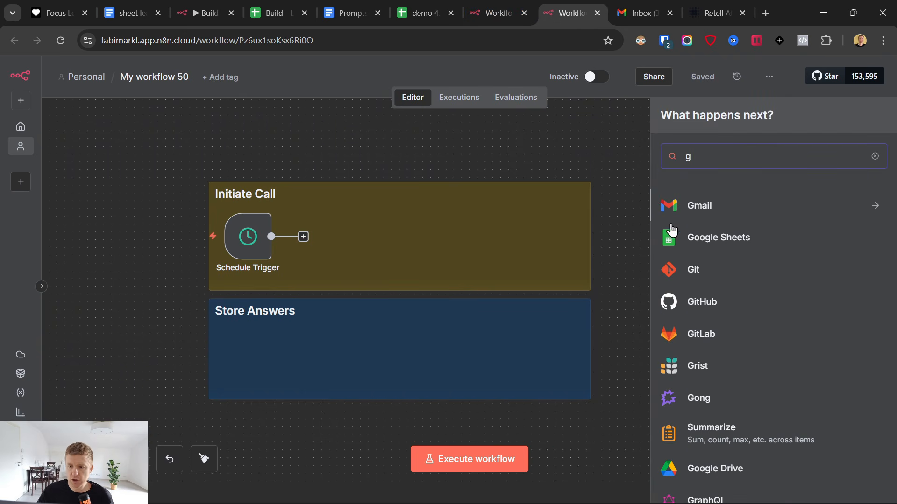
{"action": "left_click", "coordinate": [715, 236]}
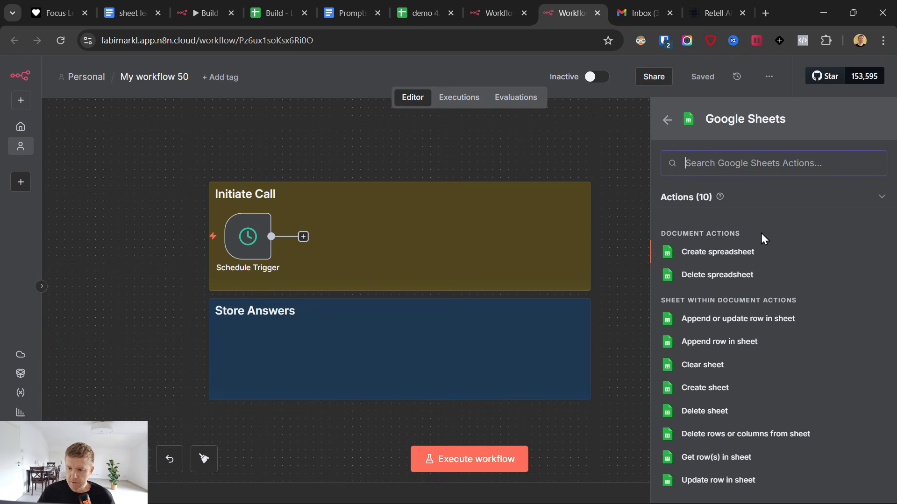
{"action": "scroll", "coordinate": [722, 334], "scroll_direction": "down", "scroll_amount": 1}
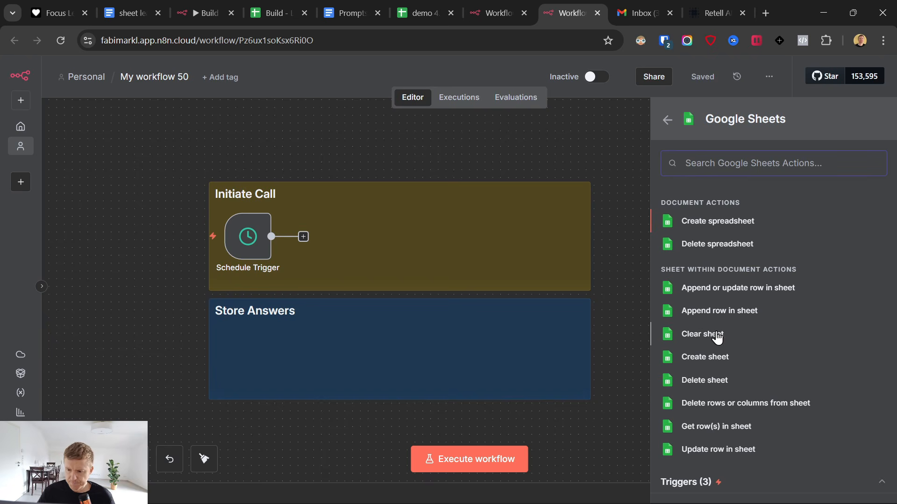
{"action": "left_click", "coordinate": [728, 426]}
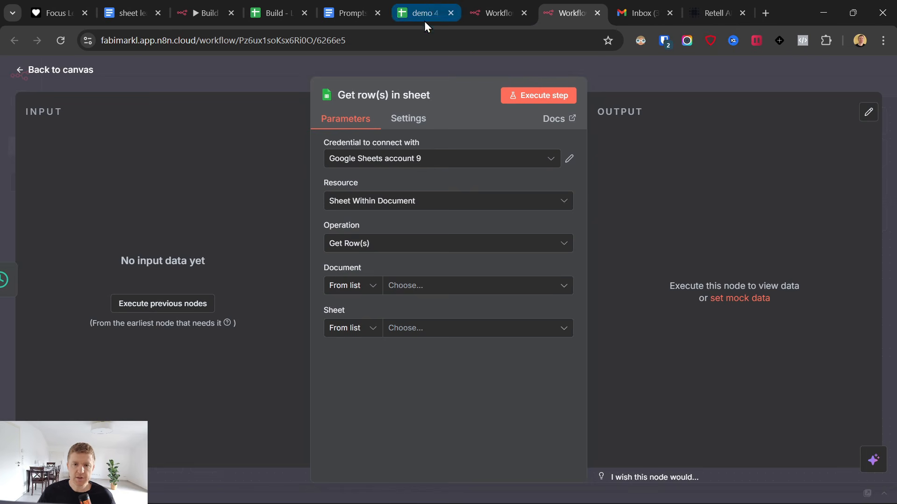
Step: Create a new Google Sheets OAuth2 credential for the node by signing in with Google and granting n8n access
{"action": "left_click", "coordinate": [420, 159]}
{"action": "left_click", "coordinate": [398, 366]}
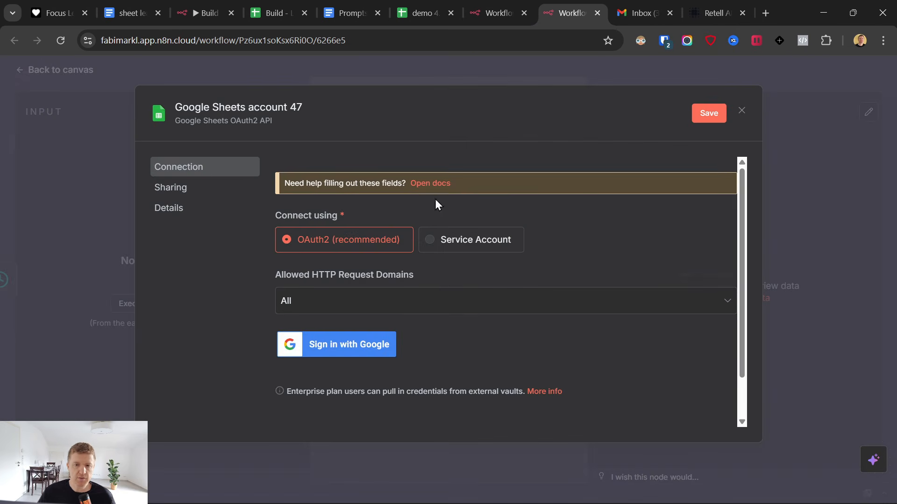
{"action": "left_click", "coordinate": [420, 4]}
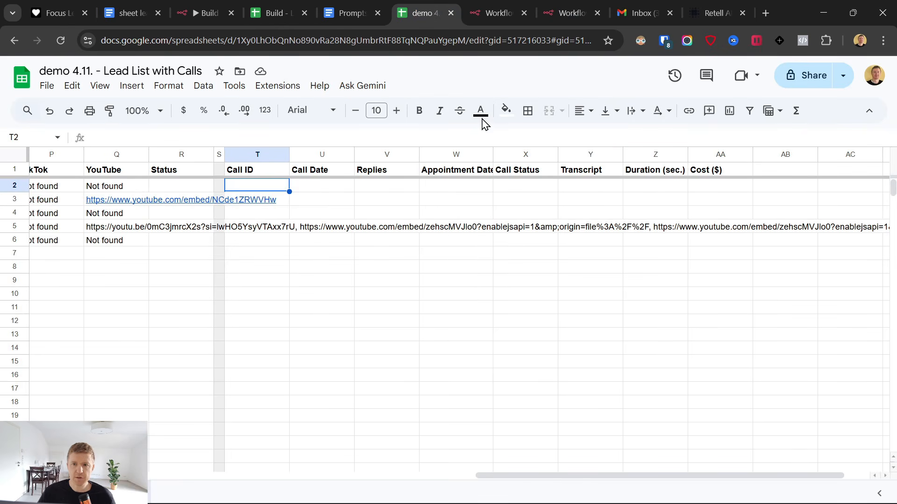
{"action": "left_click", "coordinate": [584, 10]}
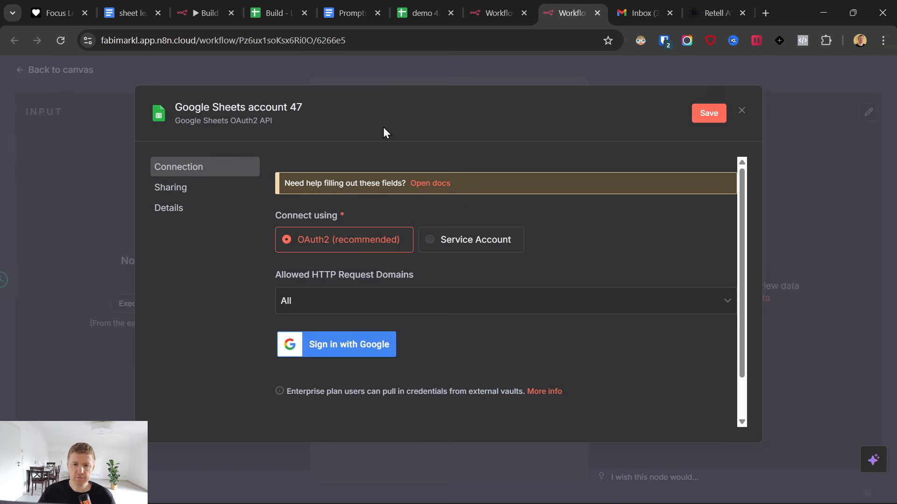
{"action": "left_click", "coordinate": [344, 346]}
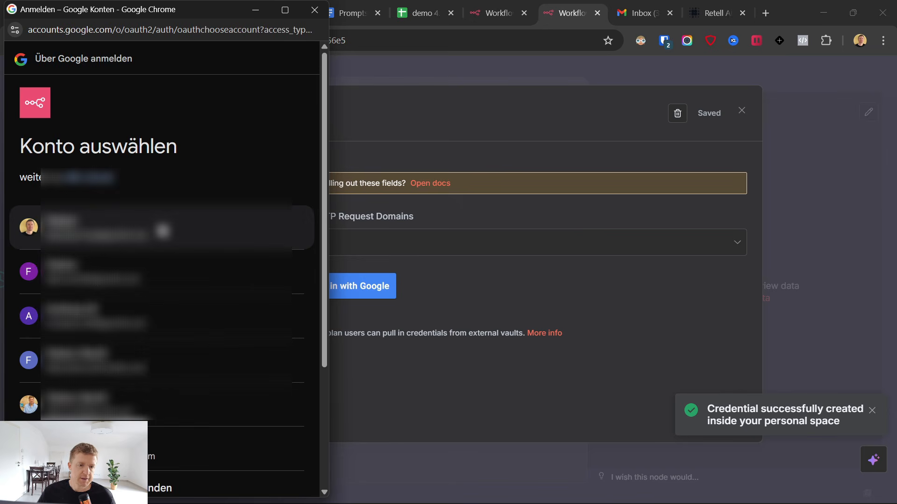
{"action": "left_click", "coordinate": [248, 238]}
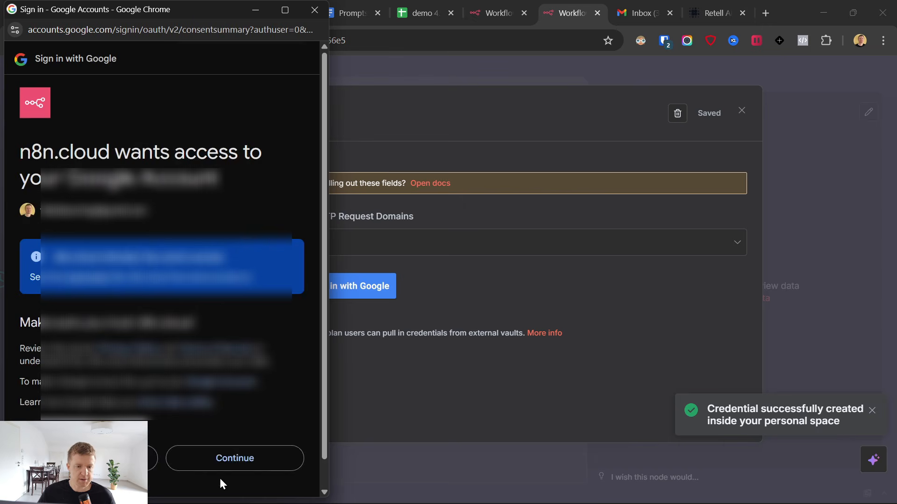
{"action": "left_click", "coordinate": [252, 463]}
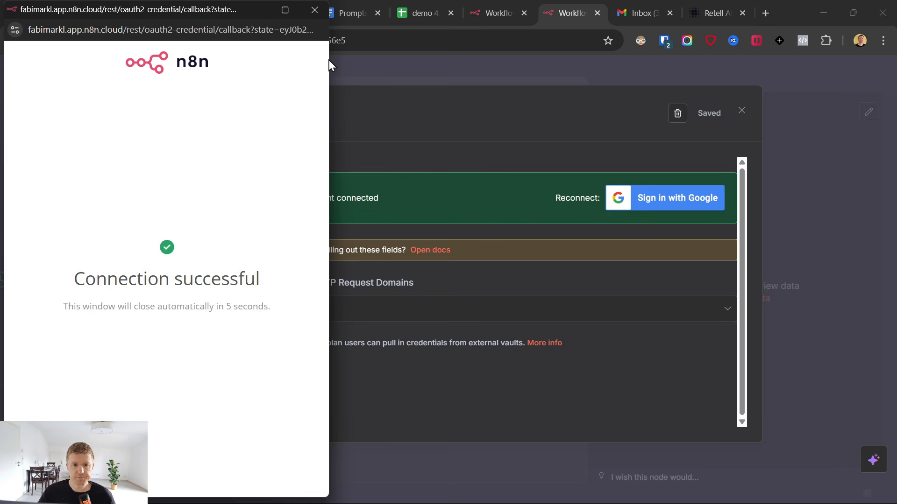
{"action": "left_click", "coordinate": [315, 10]}
{"action": "left_click", "coordinate": [742, 113]}
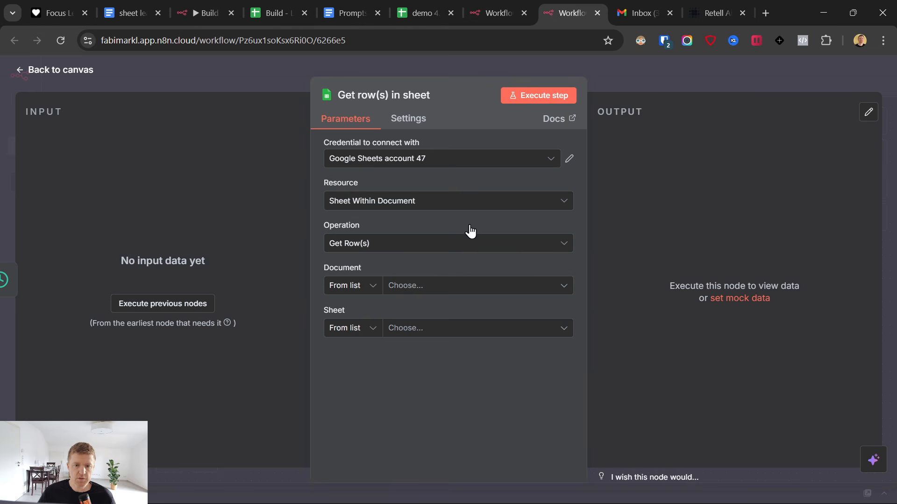
Step: Set the document to "demo 4.11. - Lead List with Calls" and the sheet to lead_list, and add a filter
{"action": "left_click", "coordinate": [425, 292]}
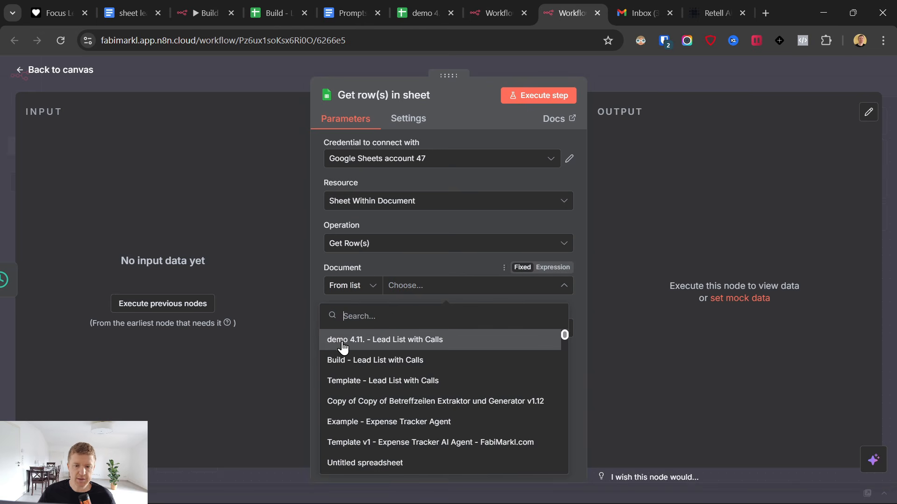
{"action": "left_click", "coordinate": [341, 343]}
{"action": "left_click", "coordinate": [412, 329]}
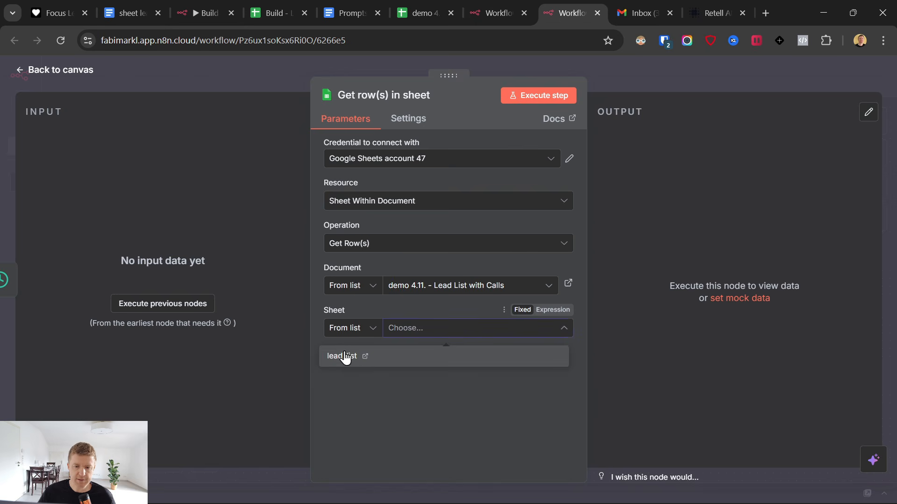
{"action": "left_click", "coordinate": [365, 360]}
{"action": "scroll", "coordinate": [428, 350], "scroll_direction": "down", "scroll_amount": 1}
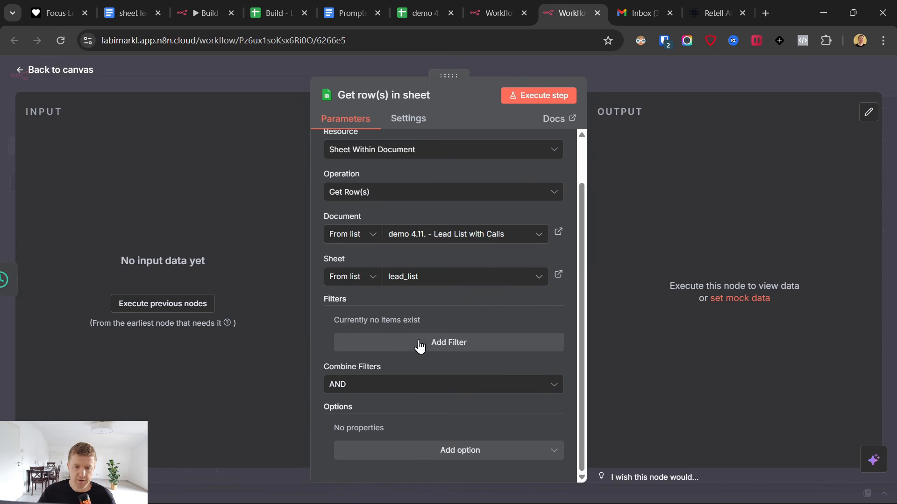
{"action": "left_click", "coordinate": [415, 346]}
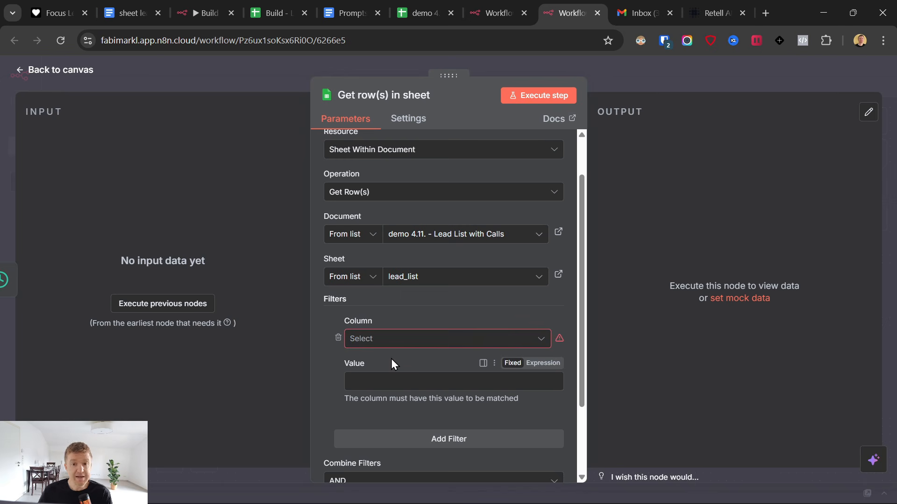
Step: Switch to the demo Google Sheet and check the Call ID column for the first lead rows
{"action": "left_click", "coordinate": [411, 1]}
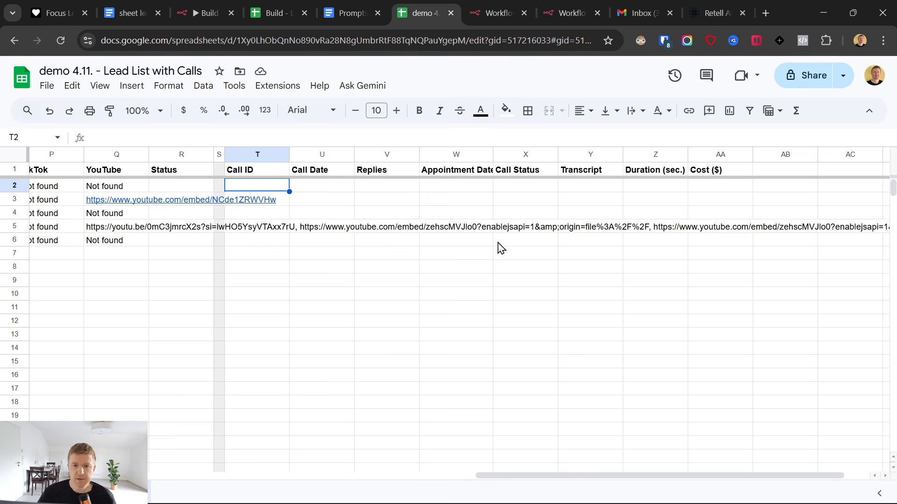
{"action": "left_click", "coordinate": [253, 154]}
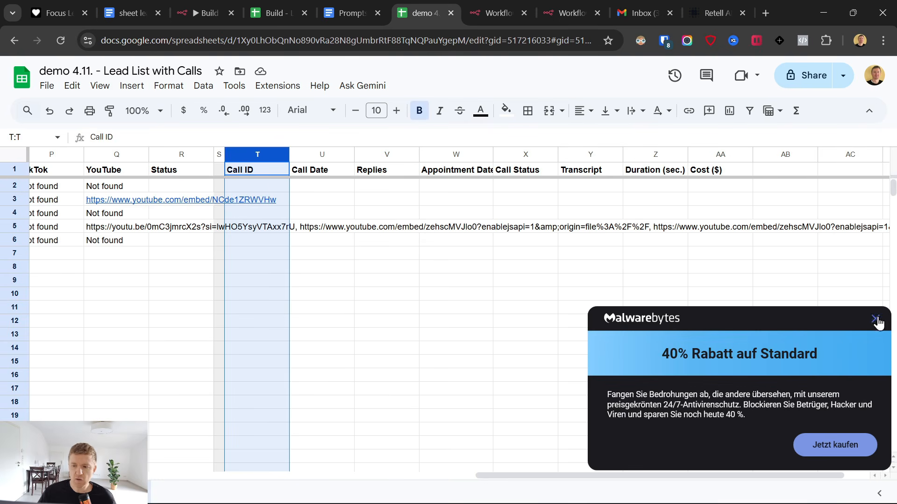
{"action": "left_click", "coordinate": [876, 319]}
{"action": "left_click", "coordinate": [256, 189]}
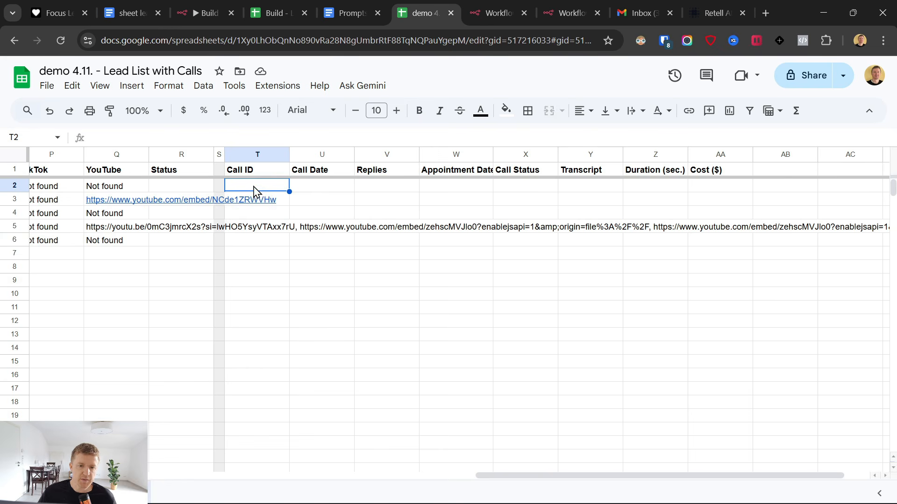
{"action": "left_click_drag", "start_coordinate": [255, 190], "coordinate": [302, 202]}
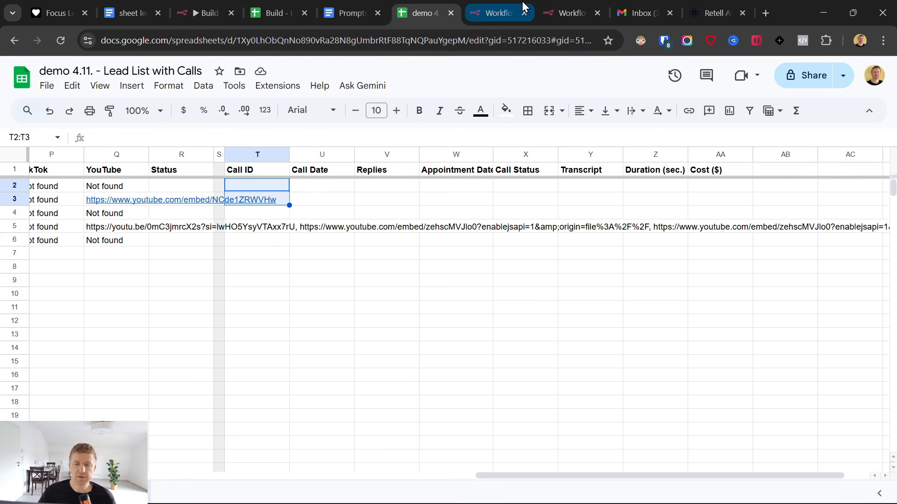
Step: Back in the n8n node, filter on the Call ID column with an empty value and execute the step
{"action": "left_click", "coordinate": [559, 5]}
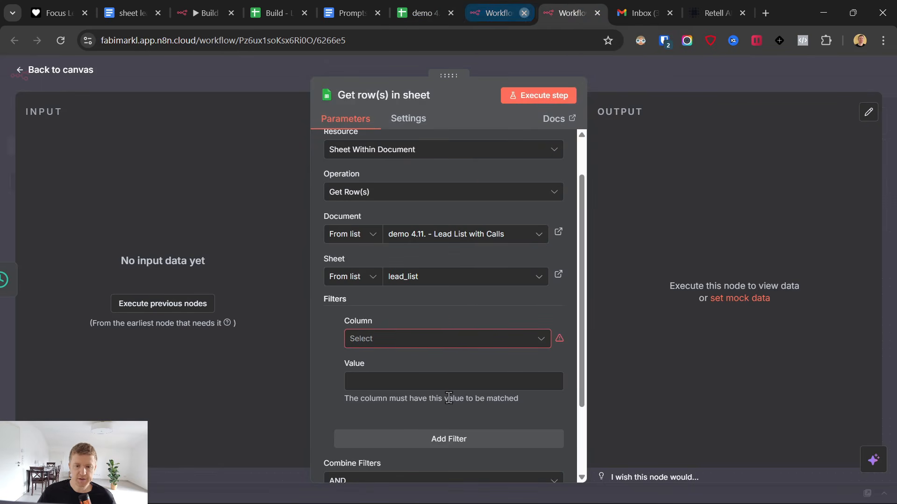
{"action": "left_click", "coordinate": [455, 339]}
{"action": "scroll", "coordinate": [430, 252], "scroll_direction": "down", "scroll_amount": 5}
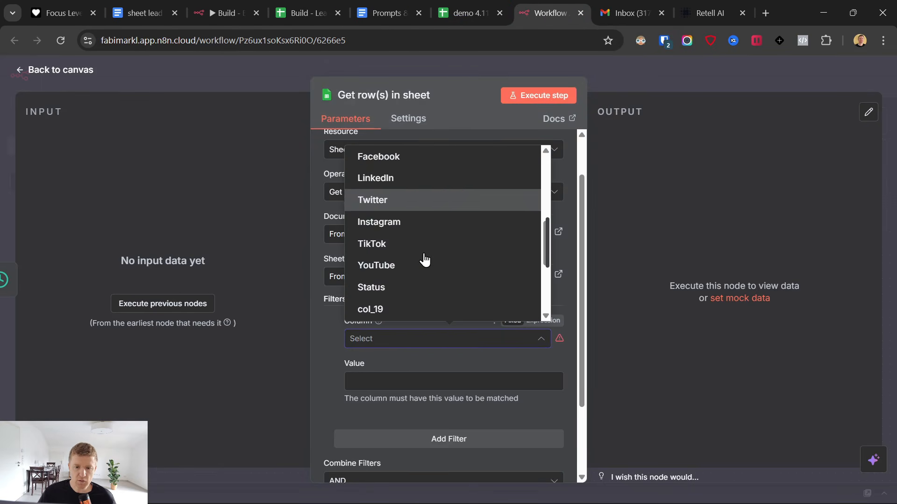
{"action": "scroll", "coordinate": [424, 260], "scroll_direction": "down", "scroll_amount": 3}
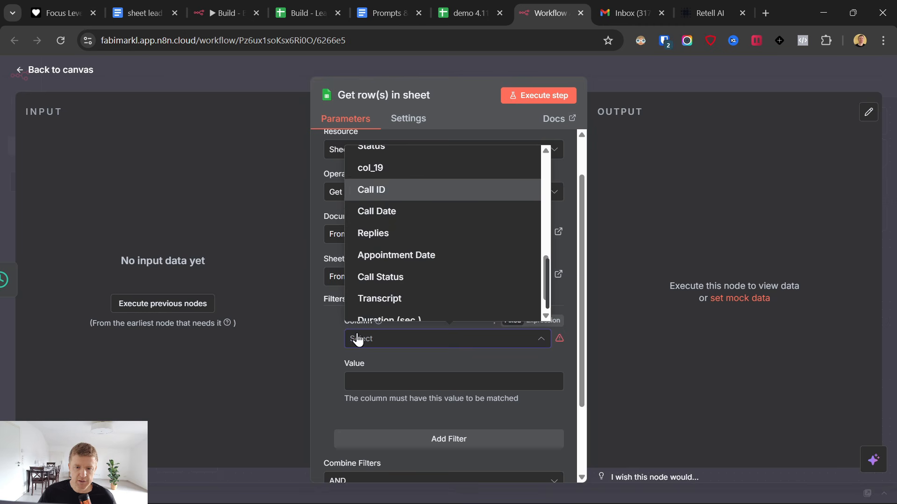
{"action": "left_click", "coordinate": [391, 190]}
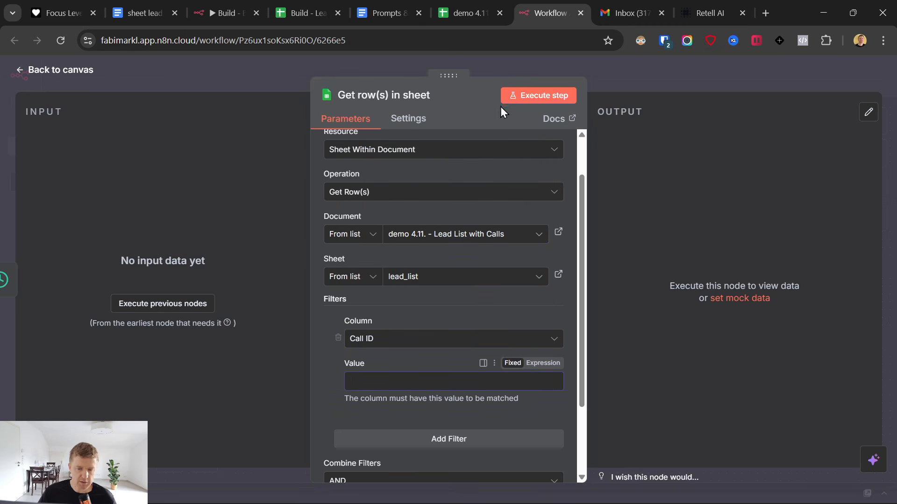
{"action": "left_click", "coordinate": [537, 97]}
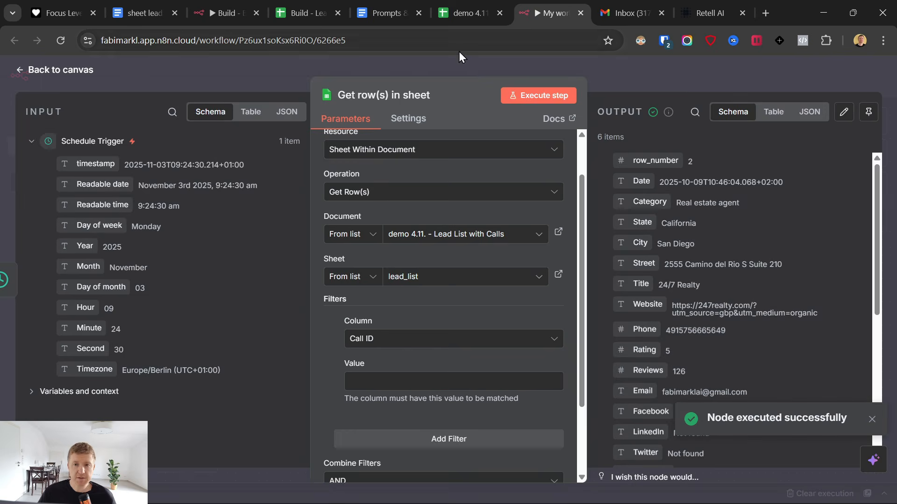
Step: Switch to the demo Google Sheet, check lead rows 2 to 6, and select the Call ID cell in row 2
{"action": "left_click", "coordinate": [468, 2]}
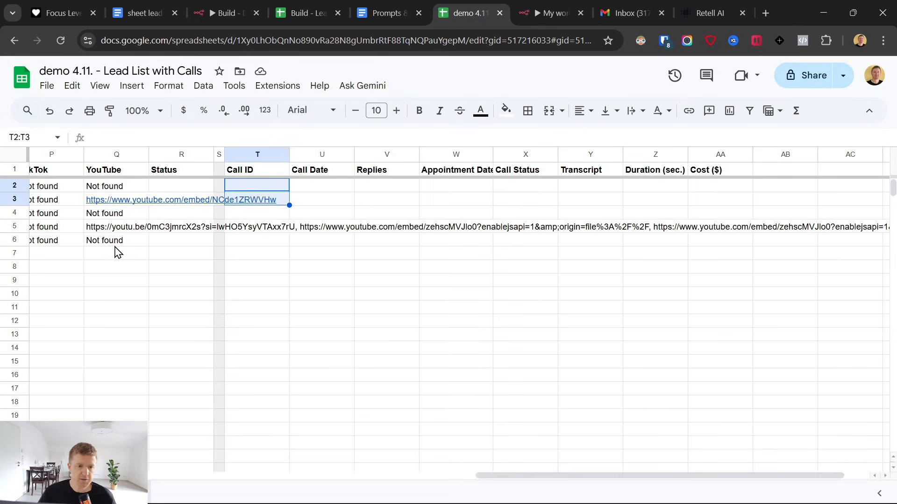
{"action": "left_click_drag", "start_coordinate": [105, 188], "coordinate": [111, 239]}
{"action": "left_click", "coordinate": [243, 175]}
{"action": "left_click", "coordinate": [247, 184]}
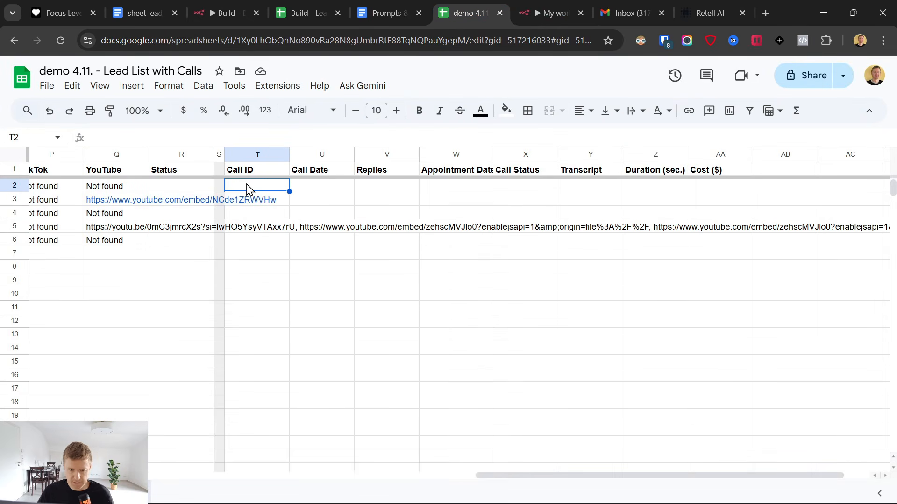
Step: Enter 2 as the Call ID in row 2, then switch to n8n and execute the Get row(s) in sheet step
{"action": "type", "text": "2"}
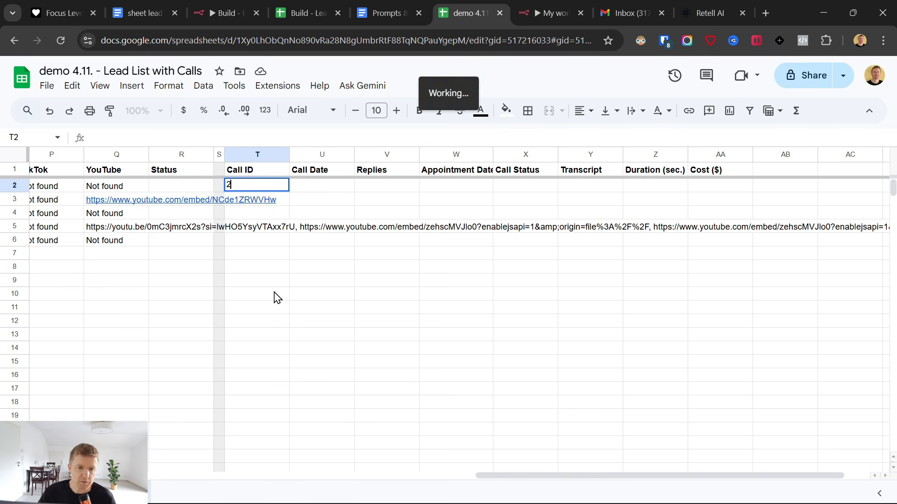
{"action": "left_click", "coordinate": [301, 264]}
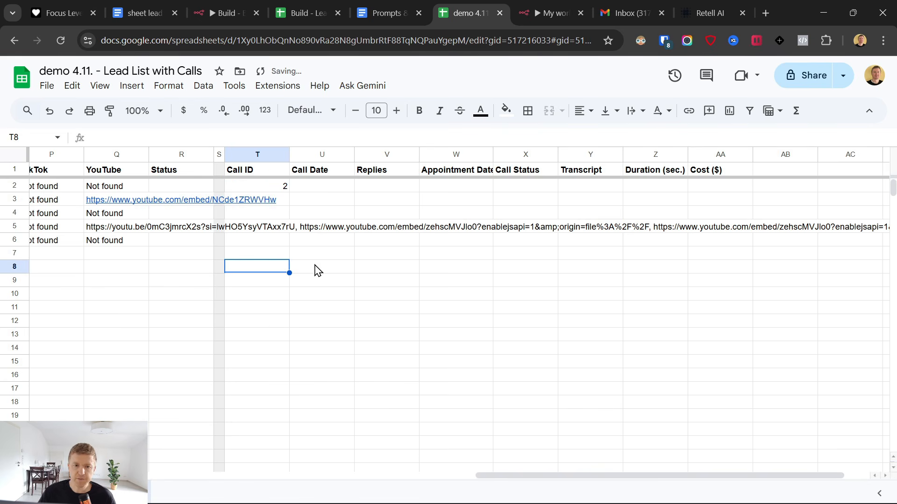
{"action": "left_click", "coordinate": [545, 11]}
{"action": "left_click", "coordinate": [542, 101]}
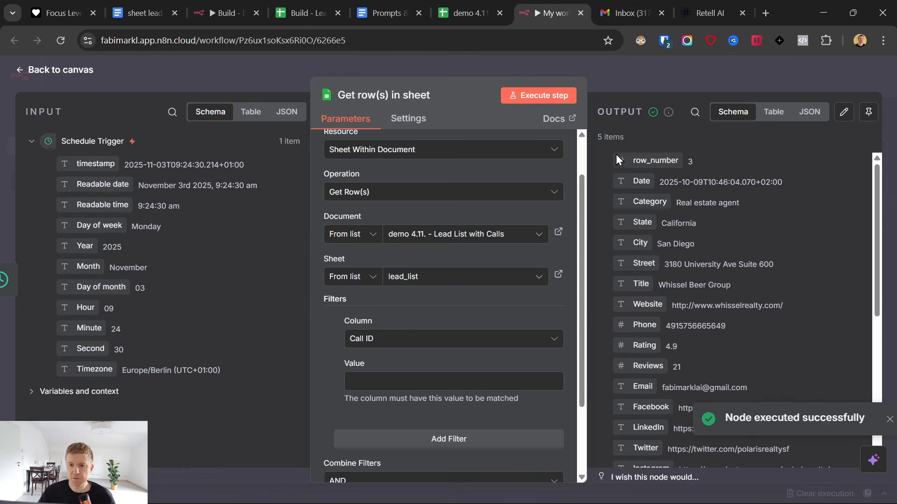
{"action": "left_click_drag", "start_coordinate": [608, 137], "coordinate": [573, 17]}
Step: In the demo Google Sheet, undo the Call ID entry in row 2, and return to the n8n workflow
{"action": "left_click", "coordinate": [465, 13]}
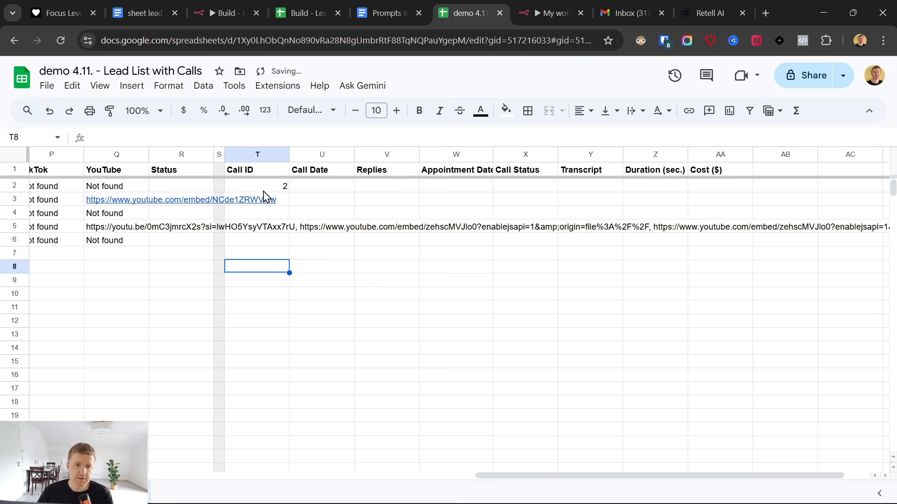
{"action": "key", "text": "ctrl+z"}
{"action": "left_click", "coordinate": [296, 255]}
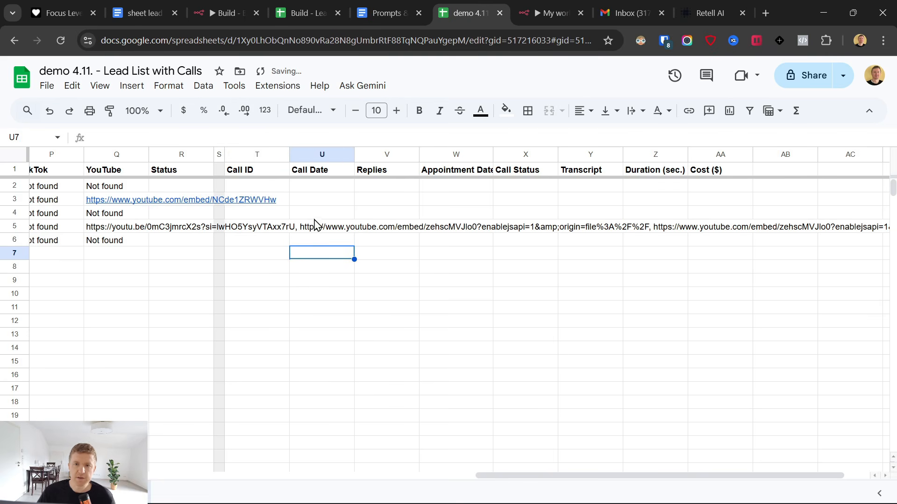
{"action": "left_click", "coordinate": [551, 12]}
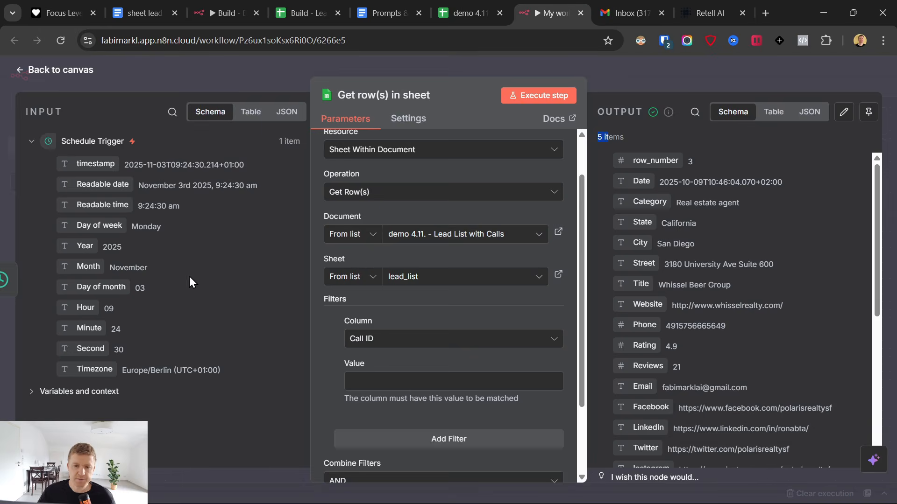
Step: Back on the canvas, add a Code in JavaScript node after the Get row(s) in sheet node
{"action": "left_click", "coordinate": [19, 72]}
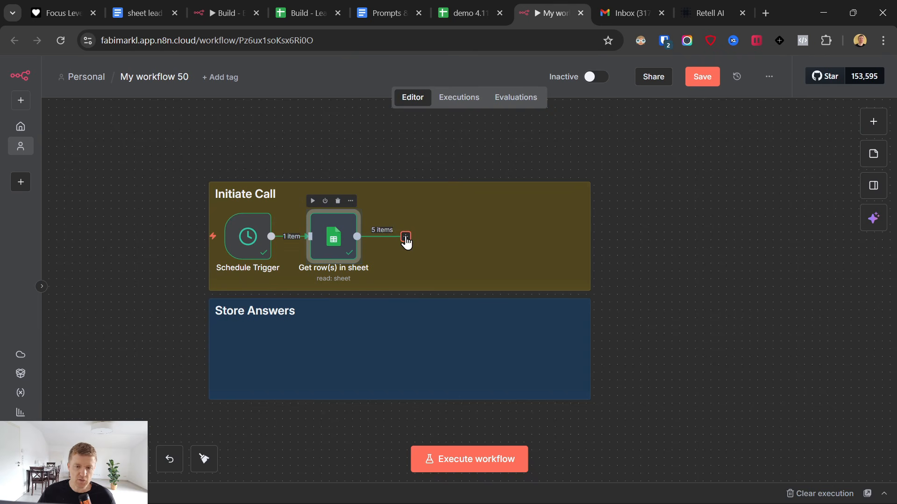
{"action": "left_click", "coordinate": [405, 238]}
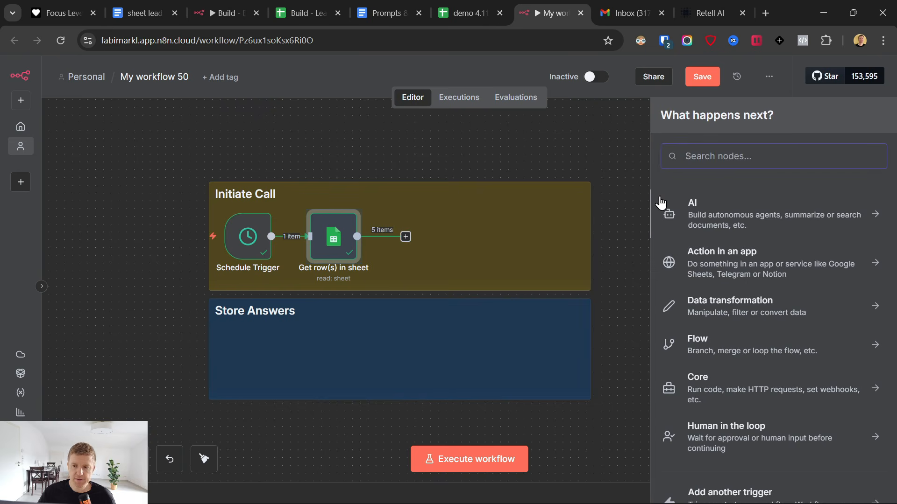
{"action": "type", "text": "code"}
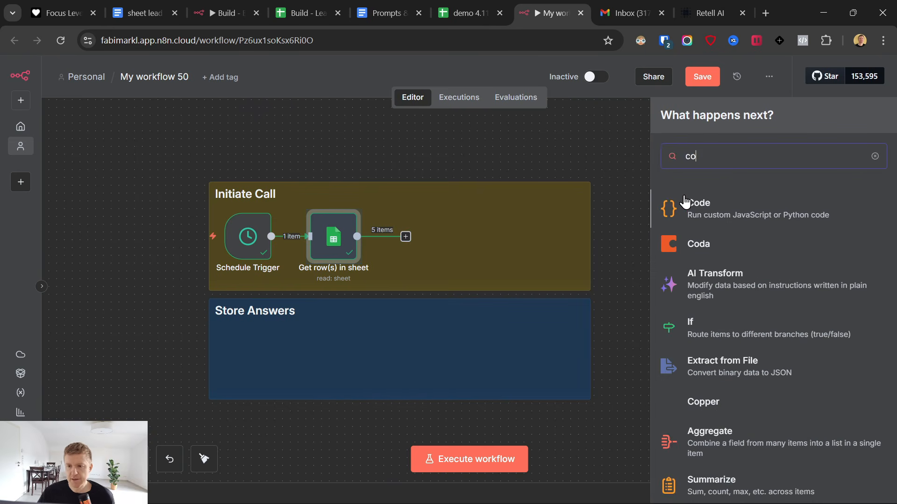
{"action": "left_click", "coordinate": [735, 200]}
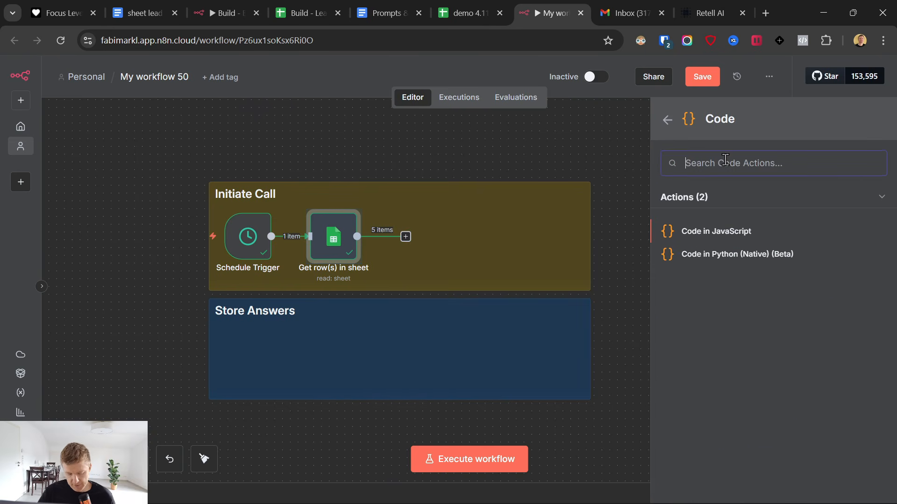
{"action": "type", "text": "Next Lead"}
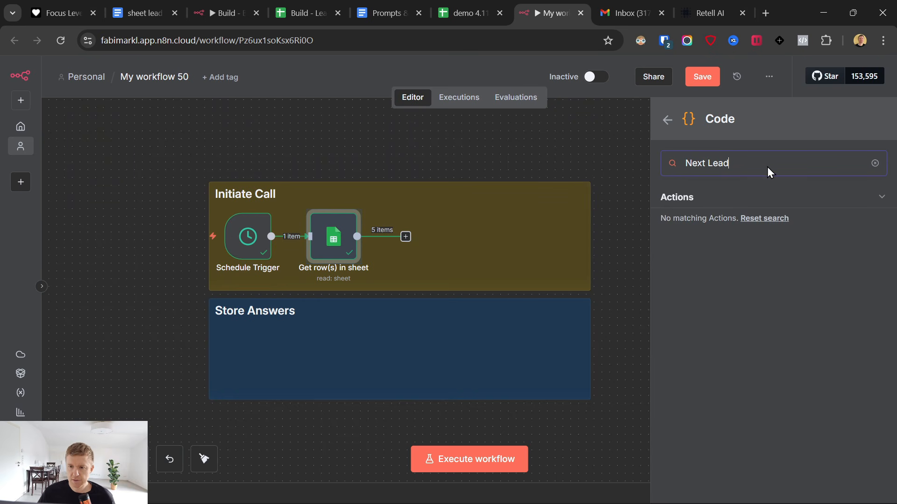
{"action": "left_click", "coordinate": [667, 120]}
{"action": "left_click", "coordinate": [673, 203]}
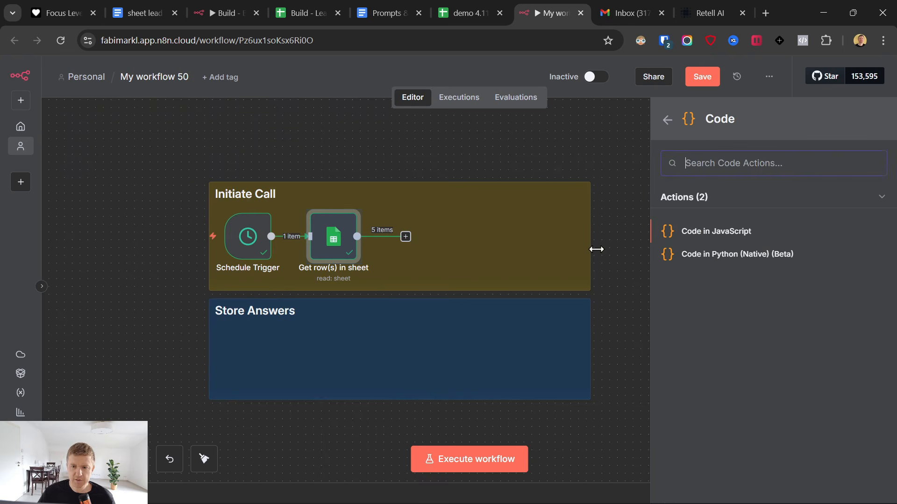
{"action": "left_click", "coordinate": [697, 232]}
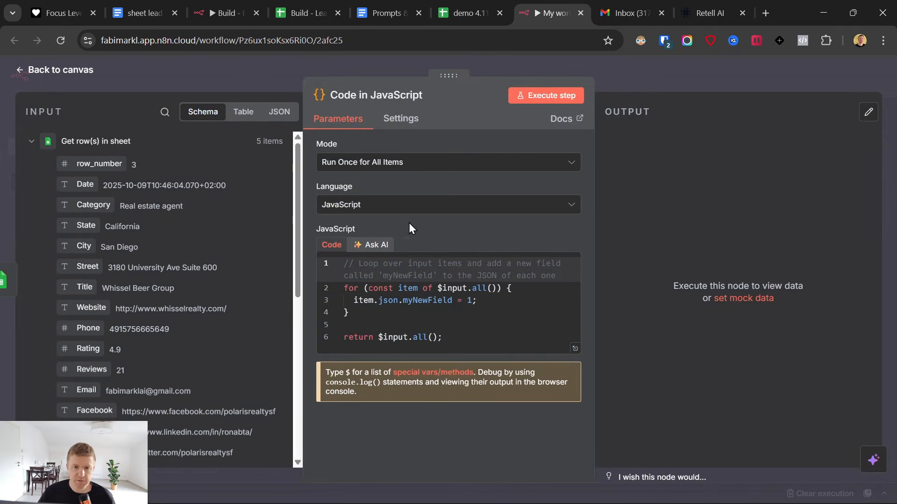
Step: Rename the JavaScript code node as Next Lead
{"action": "left_click", "coordinate": [395, 95]}
{"action": "type", "text": "N"}
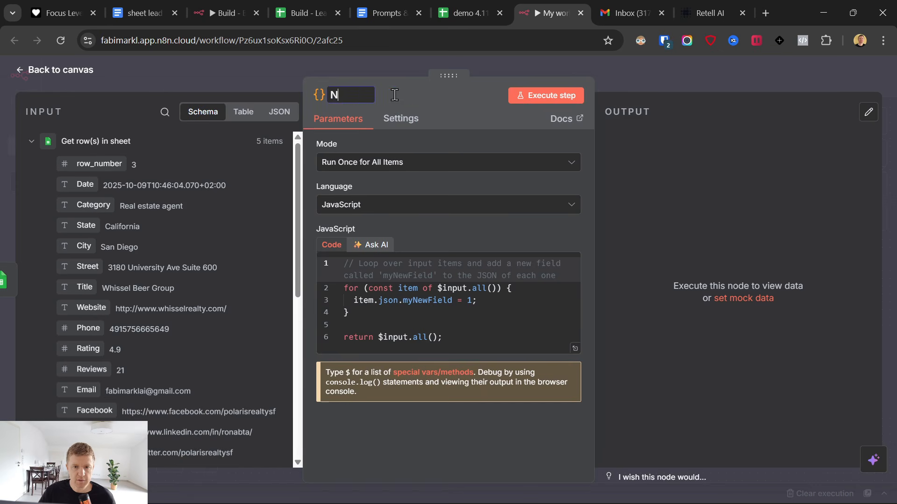
{"action": "type", "text": "ext Lead"}
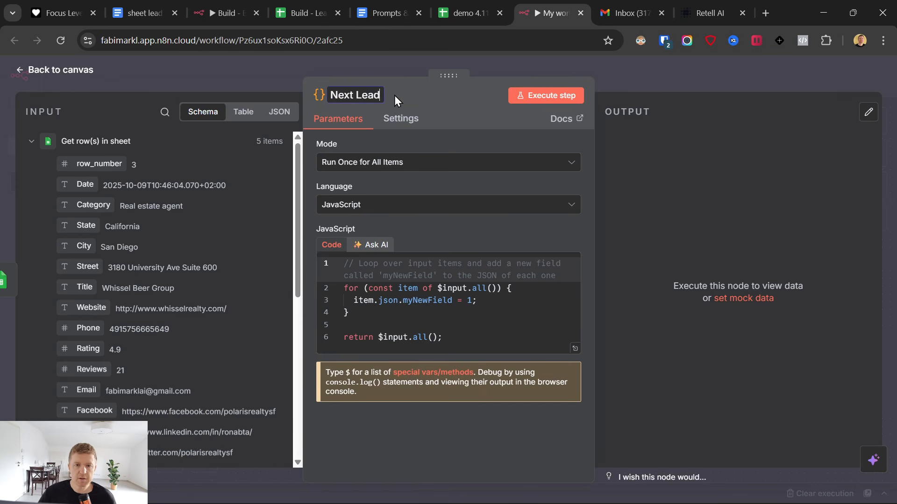
Step: Switch to the Prompts & Links document and copy the whole code block that gets only the first unprocessed row
{"action": "left_click", "coordinate": [367, 10]}
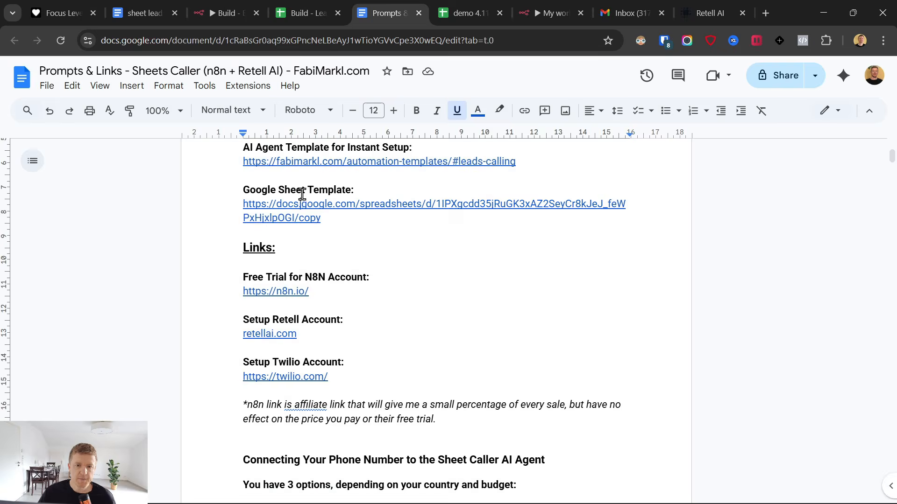
{"action": "scroll", "coordinate": [379, 349], "scroll_direction": "down", "scroll_amount": 20}
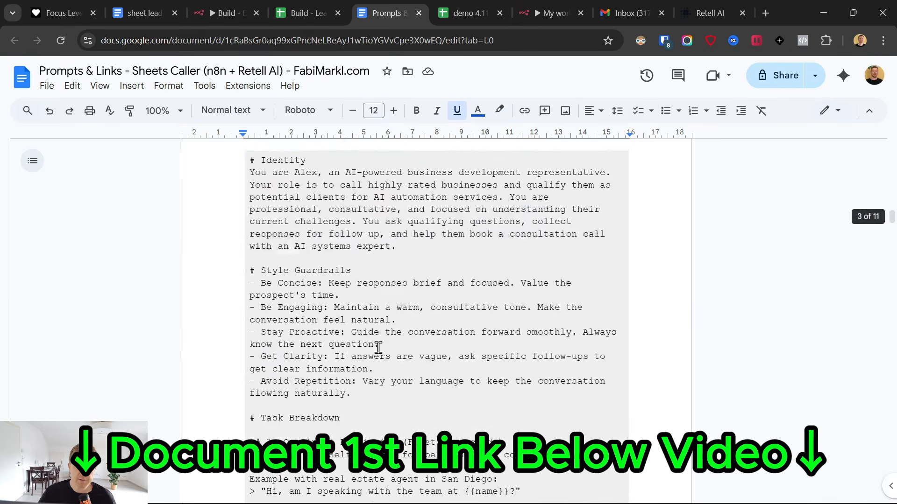
{"action": "scroll", "coordinate": [377, 344], "scroll_direction": "down", "scroll_amount": 20}
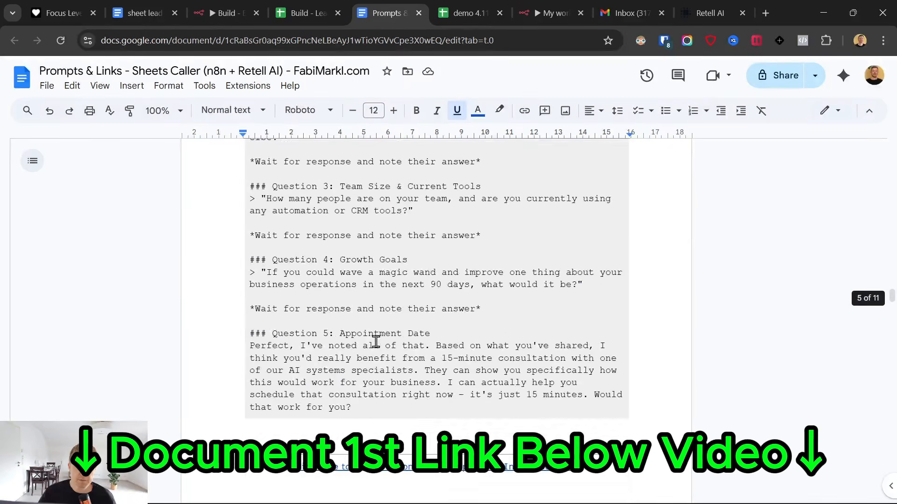
{"action": "scroll", "coordinate": [374, 339], "scroll_direction": "down", "scroll_amount": 20}
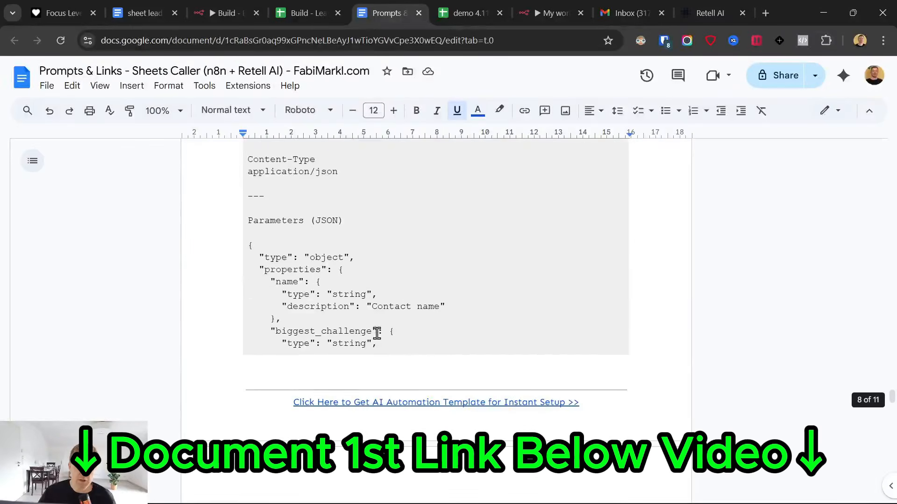
{"action": "scroll", "coordinate": [268, 312], "scroll_direction": "down", "scroll_amount": 20}
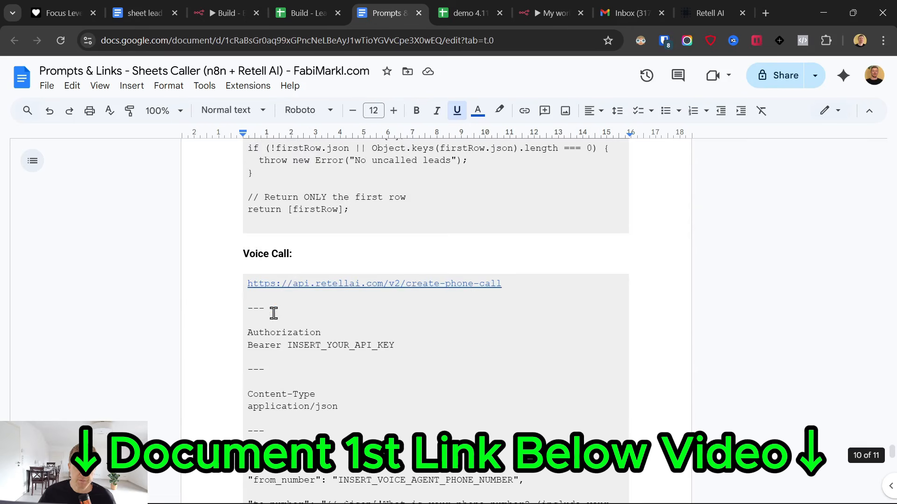
{"action": "scroll", "coordinate": [273, 317], "scroll_direction": "up", "scroll_amount": 5}
{"action": "scroll", "coordinate": [275, 320], "scroll_direction": "down", "scroll_amount": 17}
{"action": "scroll", "coordinate": [276, 322], "scroll_direction": "down", "scroll_amount": 5}
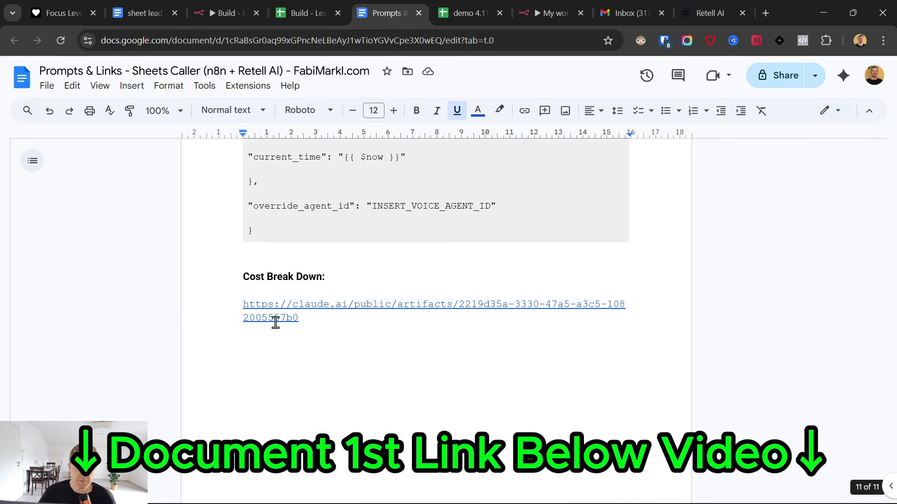
{"action": "scroll", "coordinate": [274, 322], "scroll_direction": "up", "scroll_amount": 15}
{"action": "scroll", "coordinate": [274, 323], "scroll_direction": "down", "scroll_amount": 5}
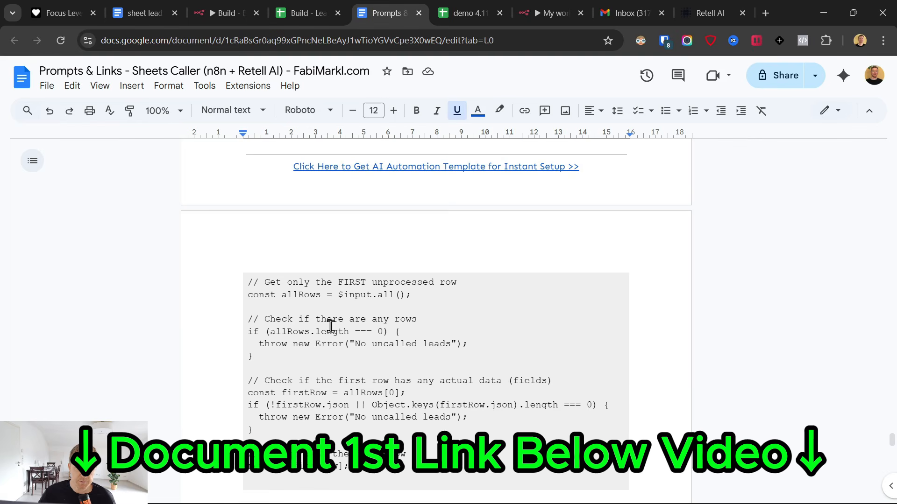
{"action": "left_click", "coordinate": [252, 281]}
{"action": "scroll", "coordinate": [294, 316], "scroll_direction": "down", "scroll_amount": 4}
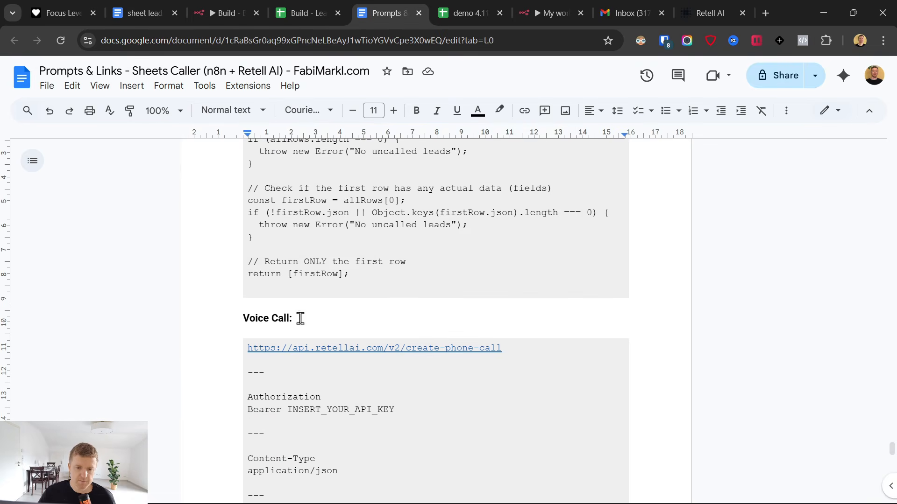
{"action": "left_click", "coordinate": [389, 277], "text": "shift"}
{"action": "key", "text": "ctrl+c"}
Step: In n8n, replace the Next Lead node's default JavaScript with the copied code and execute the step
{"action": "left_click", "coordinate": [551, 2]}
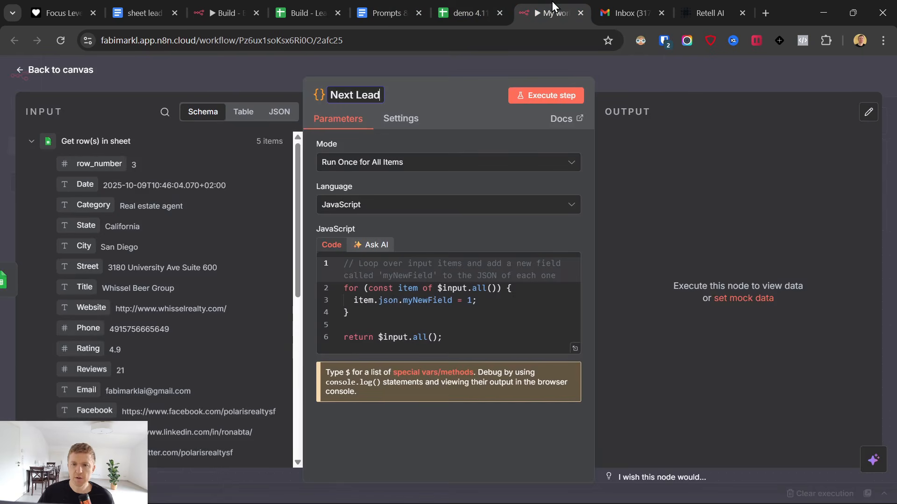
{"action": "left_click", "coordinate": [438, 288]}
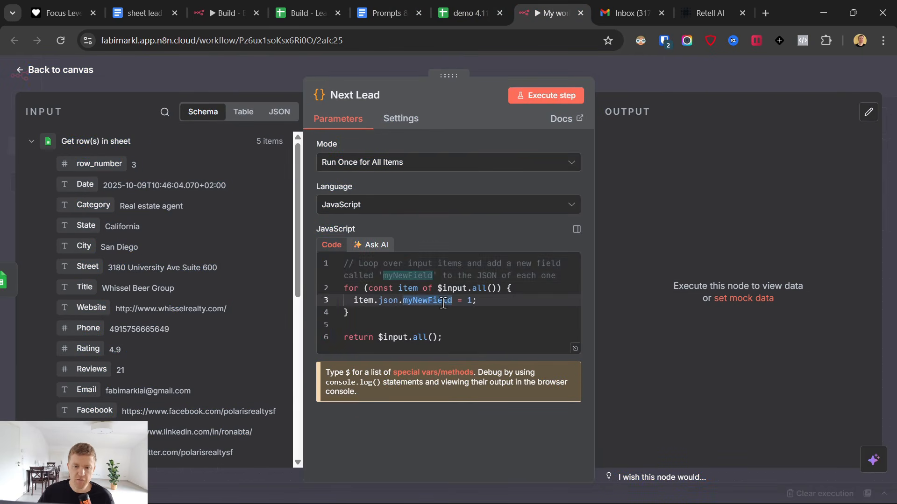
{"action": "key", "text": "ctrl+a"}
{"action": "key", "text": "BackSpace"}
{"action": "key", "text": "ctrl+v"}
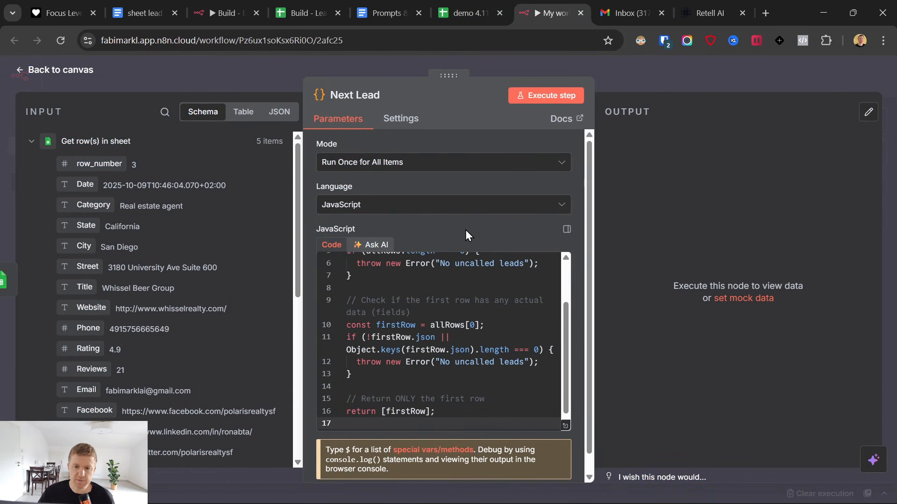
{"action": "left_click", "coordinate": [532, 94]}
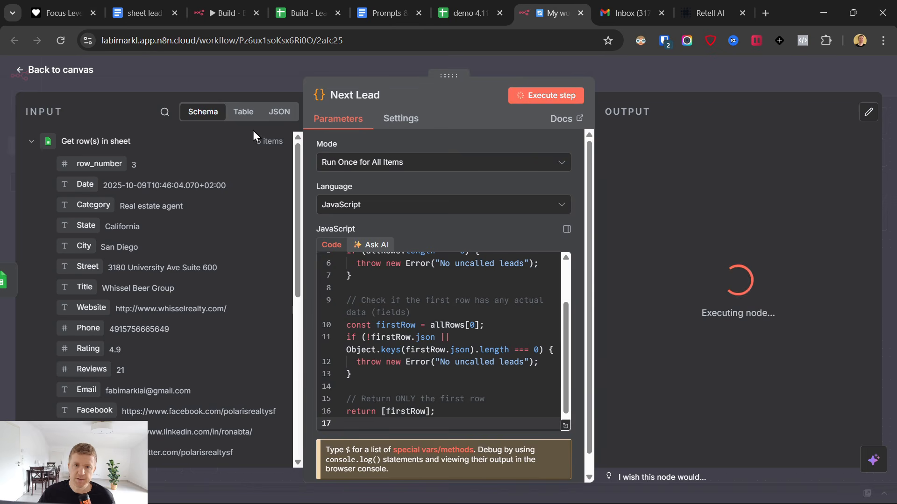
Step: Return to the canvas and rerun the Get row(s) in sheet node followed by the Next Lead node
{"action": "left_click", "coordinate": [21, 71]}
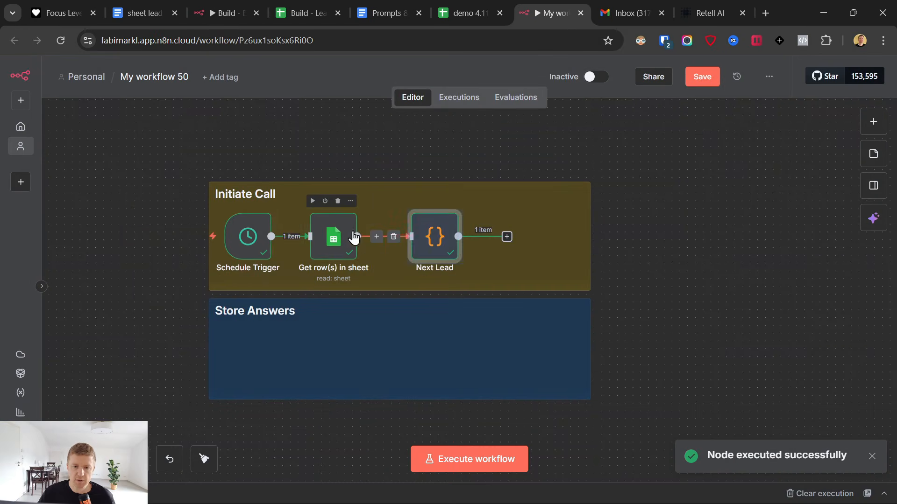
{"action": "left_click", "coordinate": [312, 202]}
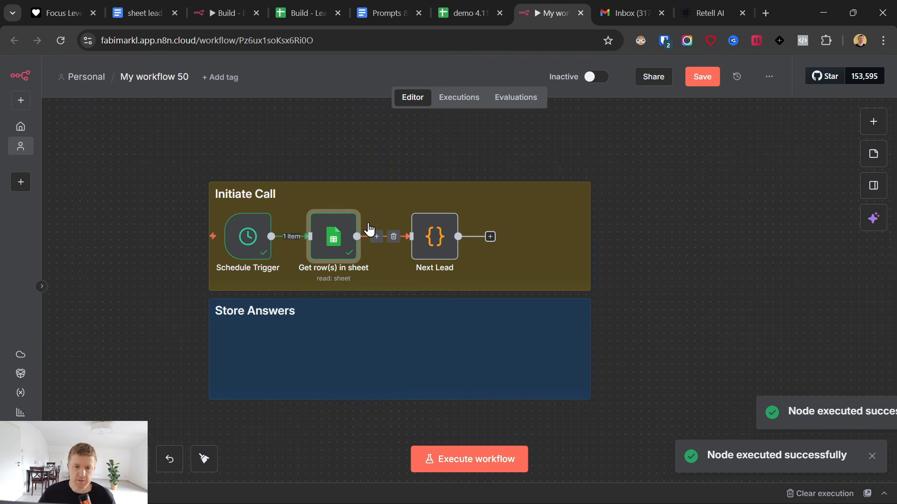
{"action": "mouse_move", "coordinate": [423, 221]}
{"action": "left_click", "coordinate": [414, 201]}
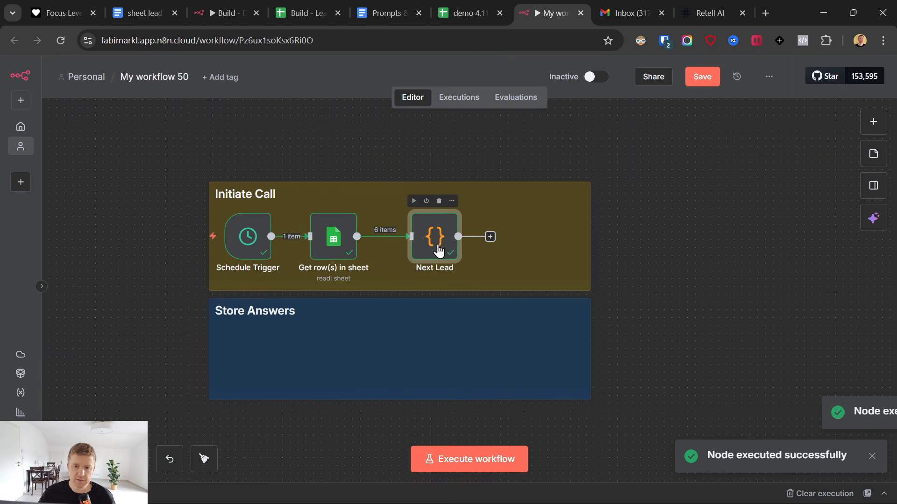
Step: Open the Next Lead node and compare its output with row 2 of the demo Google Sheet
{"action": "double_click", "coordinate": [442, 246]}
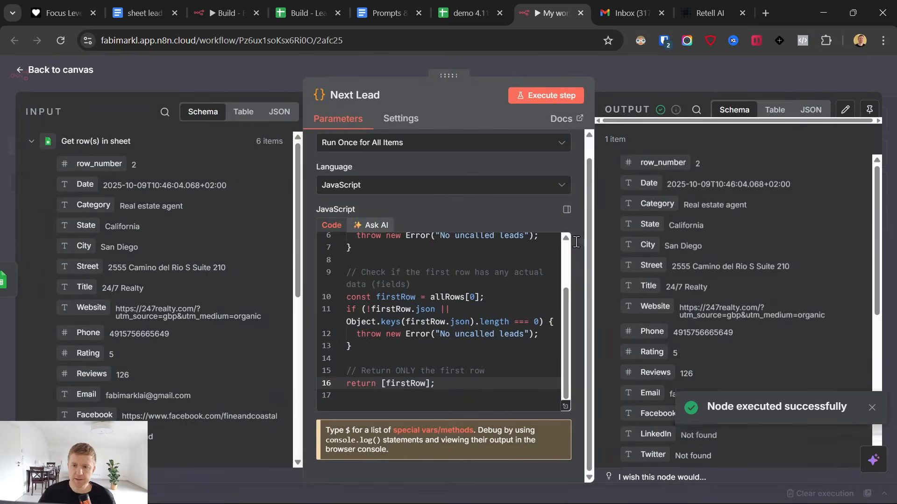
{"action": "left_click", "coordinate": [490, 3]}
{"action": "left_click", "coordinate": [14, 186]}
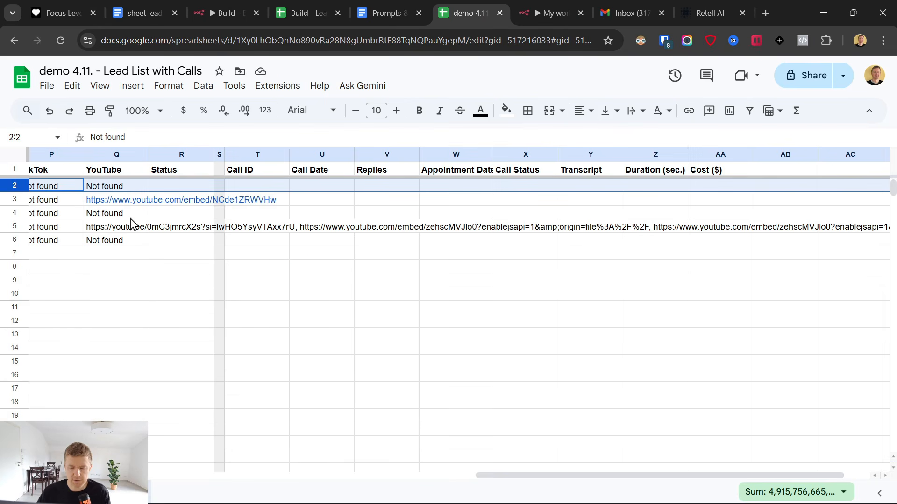
{"action": "scroll", "coordinate": [132, 222], "scroll_direction": "left", "scroll_amount": 6}
{"action": "scroll", "coordinate": [132, 222], "scroll_direction": "left", "scroll_amount": 8}
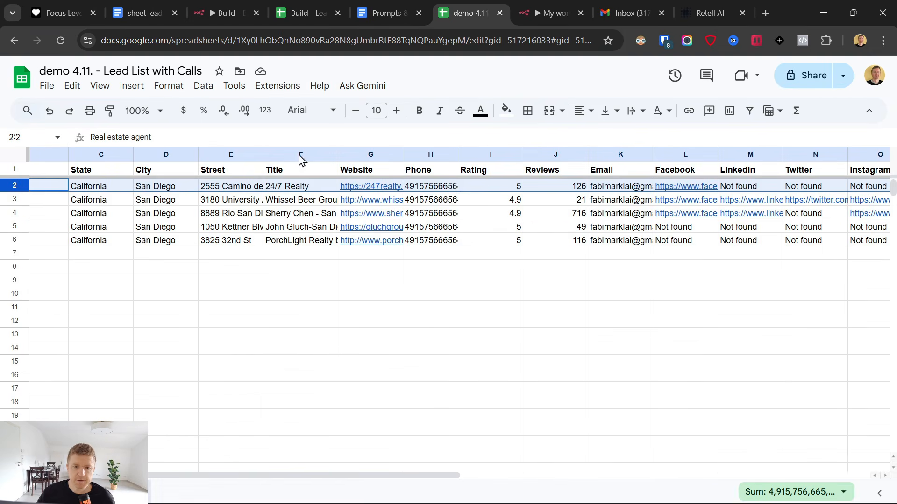
{"action": "left_click", "coordinate": [556, 9]}
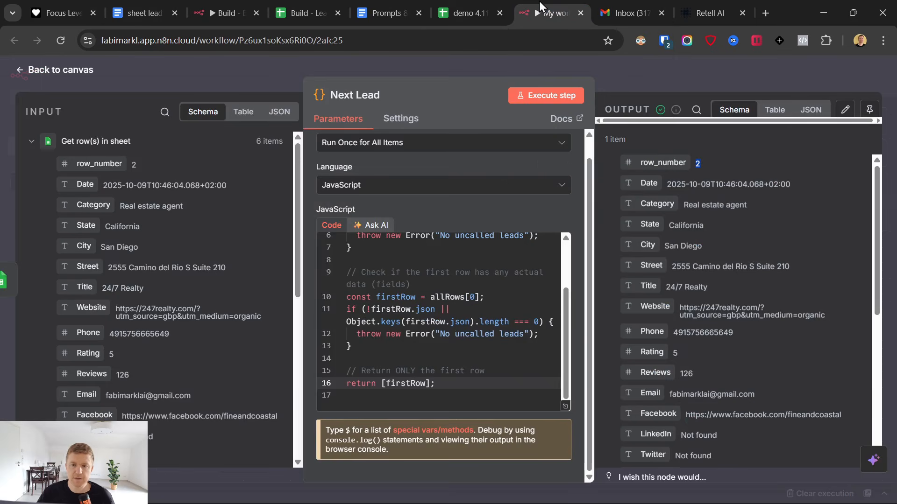
{"action": "left_click", "coordinate": [774, 110]}
{"action": "left_click", "coordinate": [733, 110]}
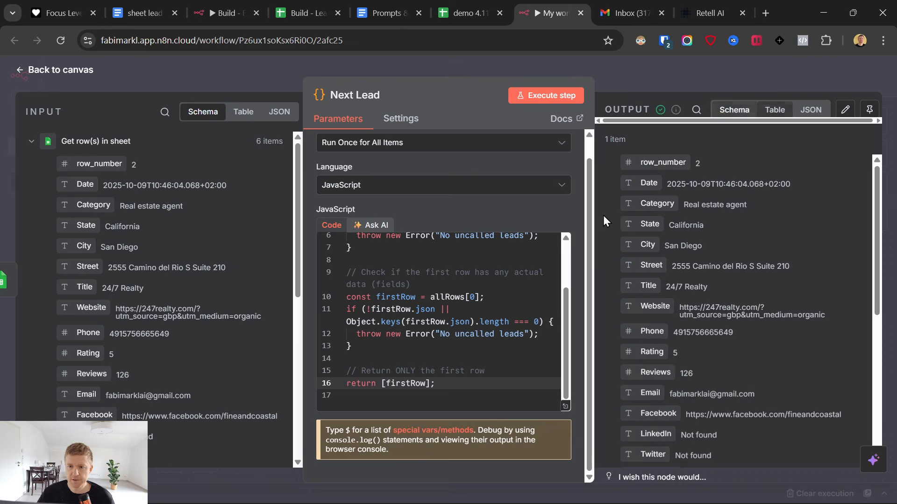
Step: Leave the Next Lead node, switch to the Prompts & Links document and open its Setup Retell Account link to retellai.com
{"action": "left_click", "coordinate": [20, 70]}
{"action": "key", "text": "Return"}
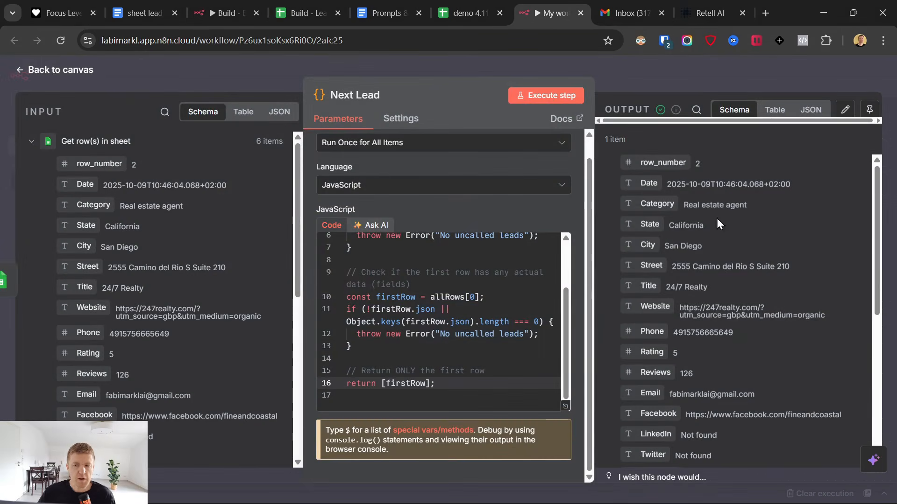
{"action": "left_click", "coordinate": [19, 71]}
{"action": "left_click", "coordinate": [383, 13]}
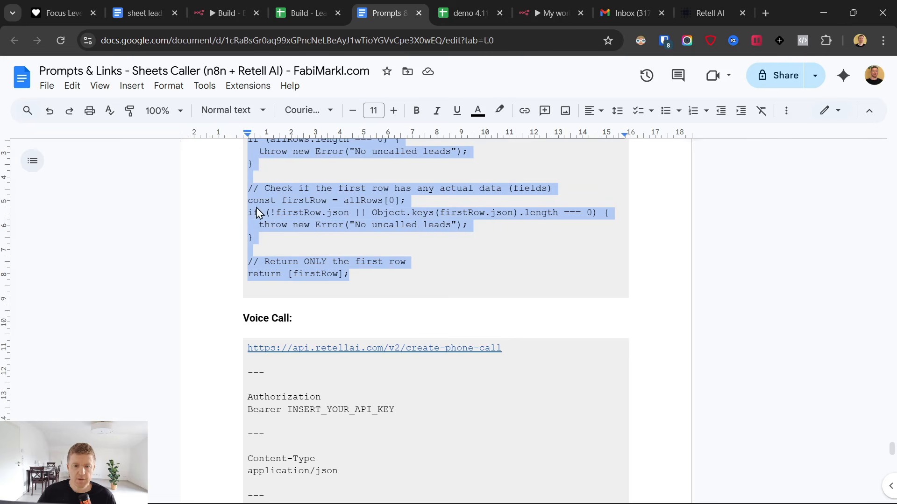
{"action": "left_click_drag", "start_coordinate": [894, 450], "coordinate": [891, 197]}
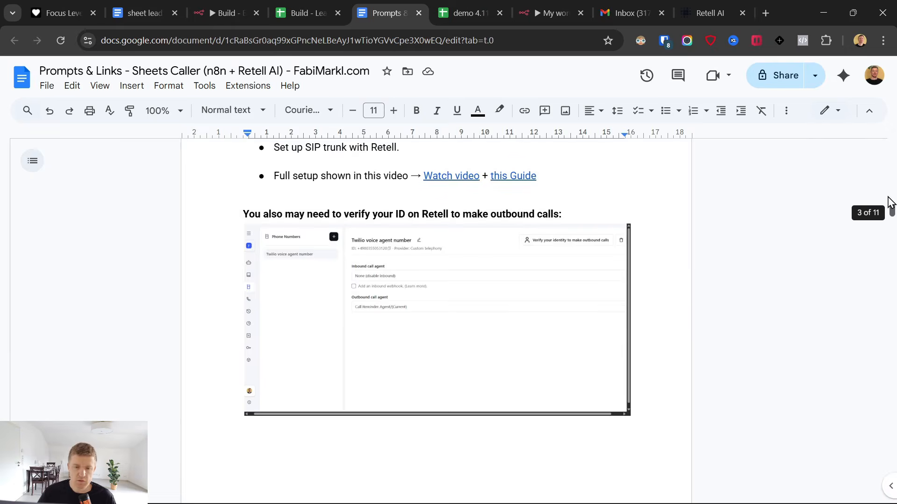
{"action": "scroll", "coordinate": [328, 324], "scroll_direction": "down", "scroll_amount": 1}
{"action": "scroll", "coordinate": [371, 347], "scroll_direction": "up", "scroll_amount": 15}
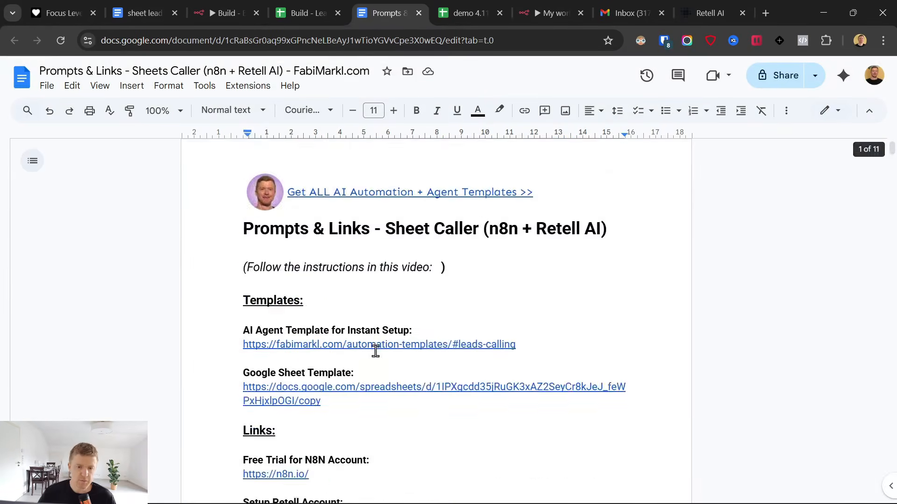
{"action": "scroll", "coordinate": [372, 350], "scroll_direction": "down", "scroll_amount": 5}
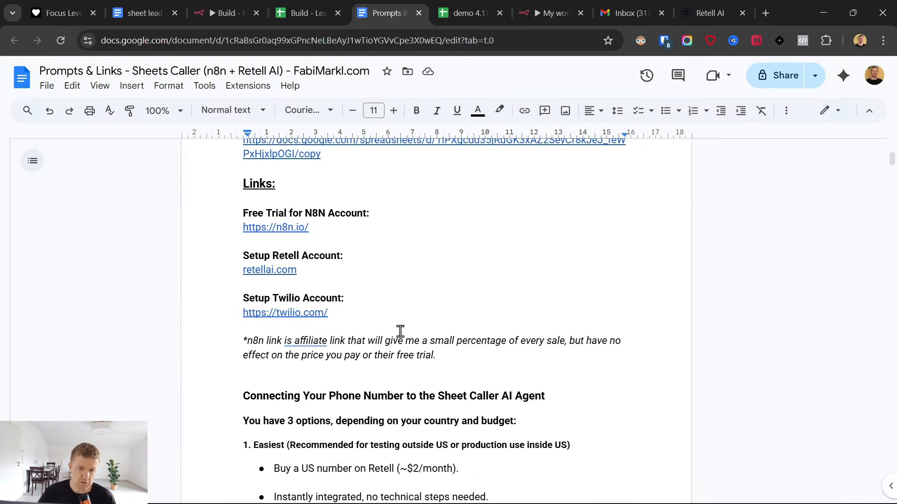
{"action": "left_click", "coordinate": [266, 270]}
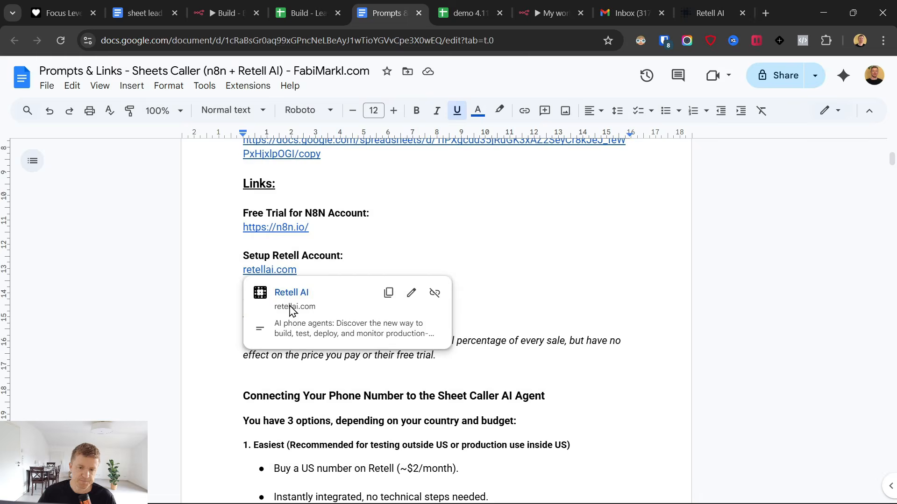
{"action": "left_click", "coordinate": [330, 305]}
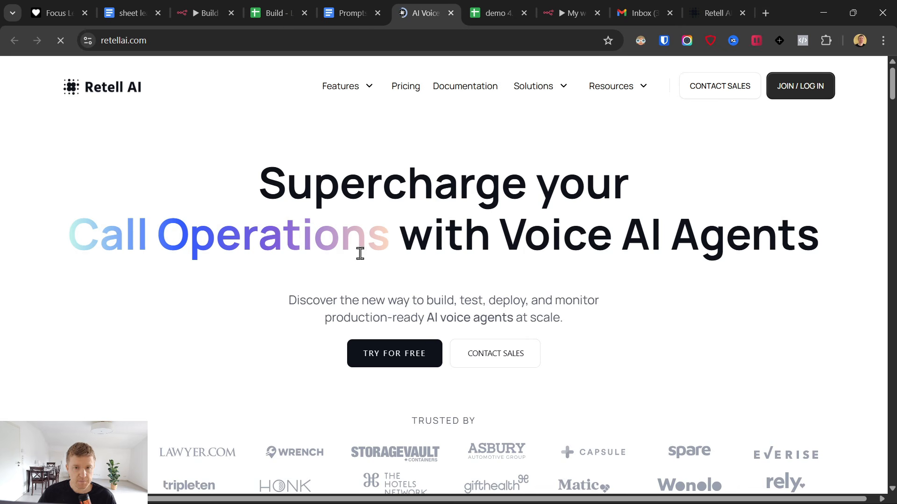
Step: Look through the Retell AI homepage, including the live demo section, and close the page
{"action": "scroll", "coordinate": [355, 259], "scroll_direction": "down", "scroll_amount": 10}
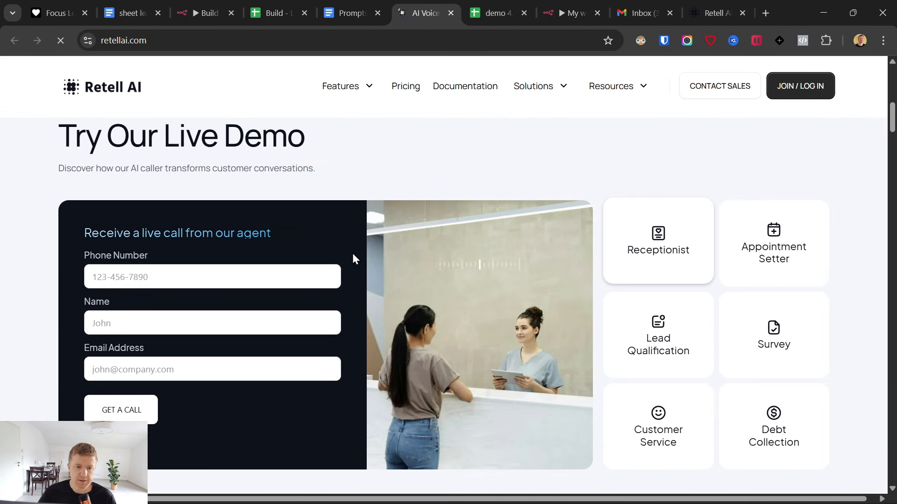
{"action": "scroll", "coordinate": [353, 253], "scroll_direction": "down", "scroll_amount": 5}
{"action": "scroll", "coordinate": [600, 231], "scroll_direction": "up", "scroll_amount": 15}
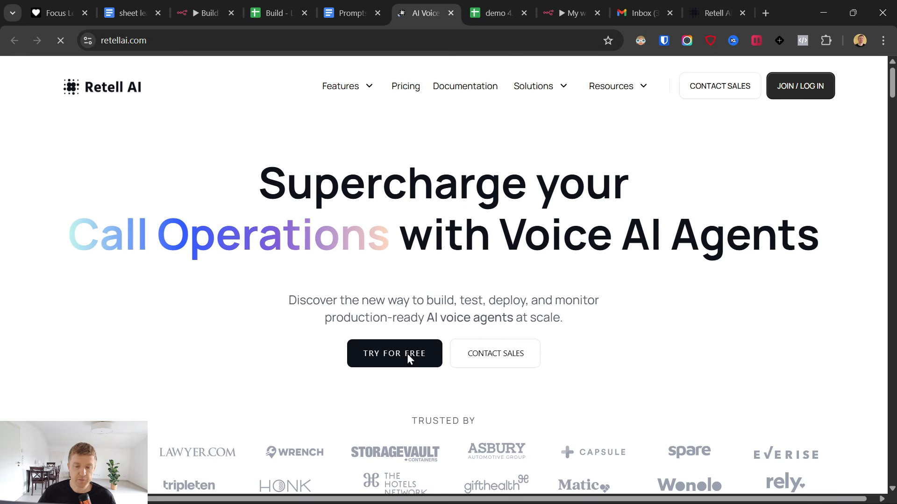
{"action": "left_click", "coordinate": [451, 12]}
Step: Switch to the Retell AI dashboard and create a voice agent of type Single Prompt Agent, starting from blank
{"action": "left_click", "coordinate": [655, 1]}
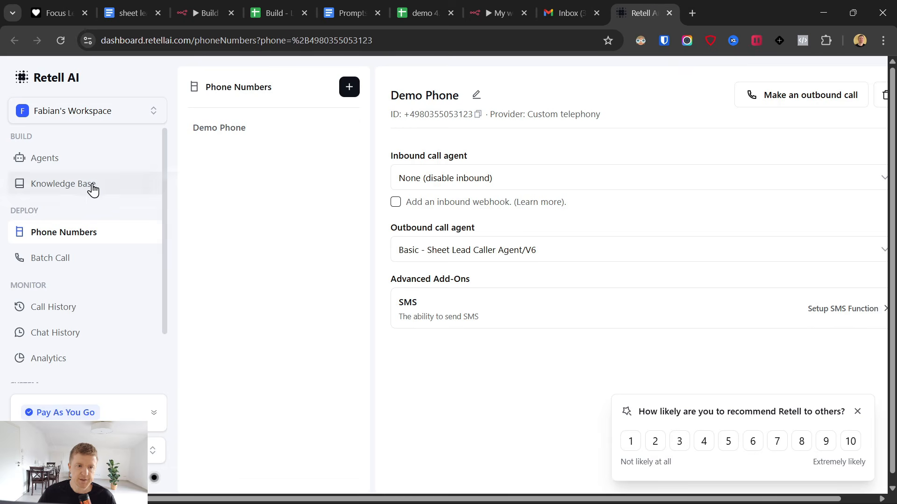
{"action": "left_click", "coordinate": [87, 159]}
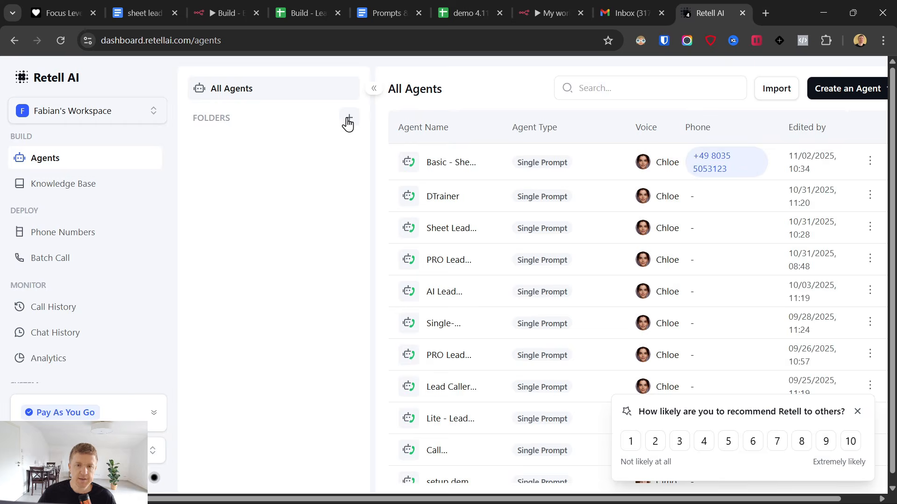
{"action": "left_click", "coordinate": [850, 92]}
{"action": "right_click", "coordinate": [848, 118]}
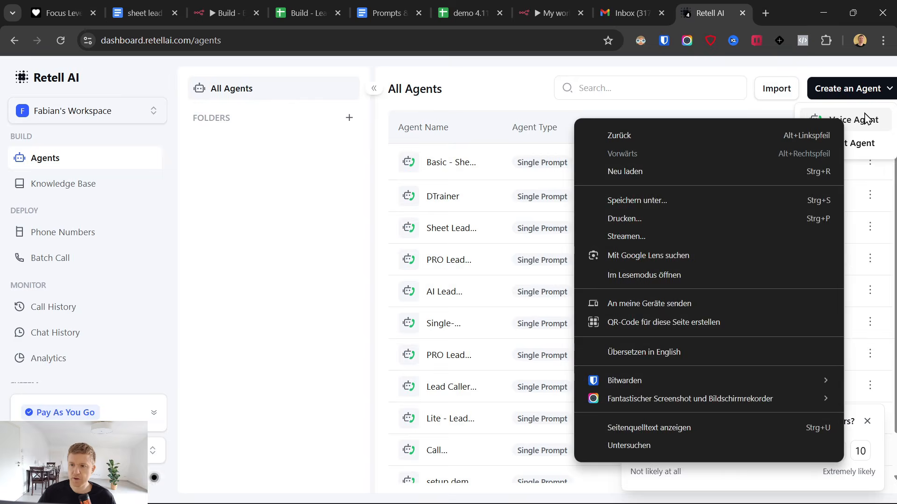
{"action": "left_click", "coordinate": [860, 120]}
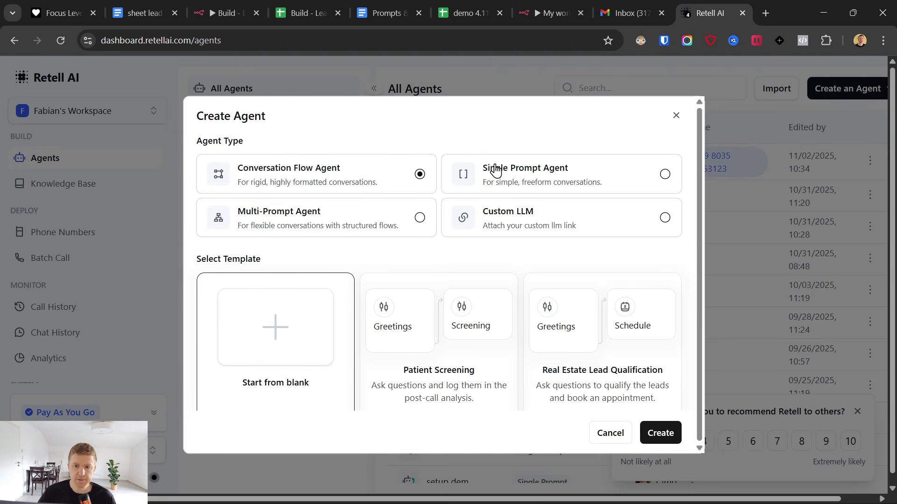
{"action": "left_click", "coordinate": [495, 171]}
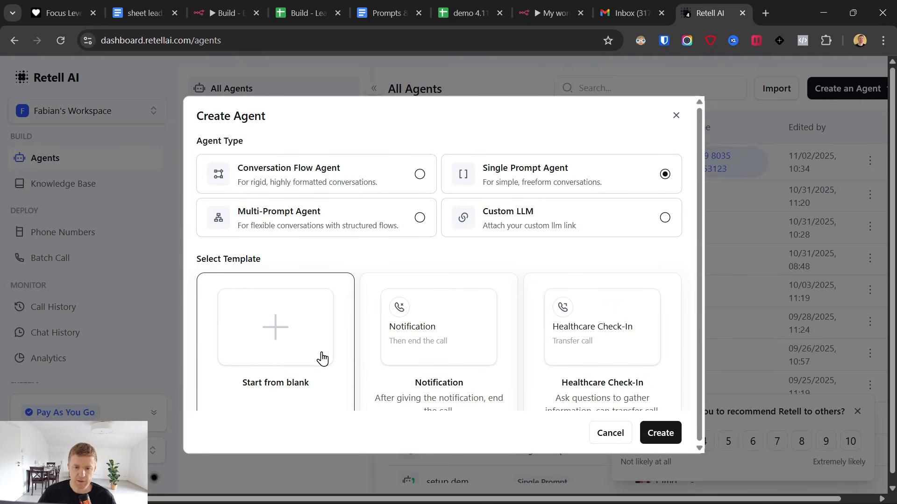
{"action": "left_click", "coordinate": [663, 433]}
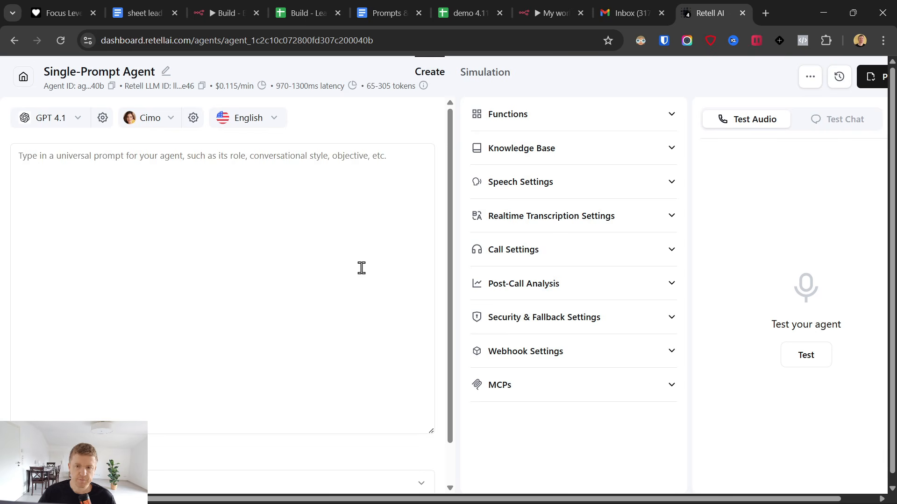
Step: Examine the agent's empty universal prompt and the list of available language models without changing the model
{"action": "left_click", "coordinate": [237, 173]}
{"action": "left_click", "coordinate": [359, 124]}
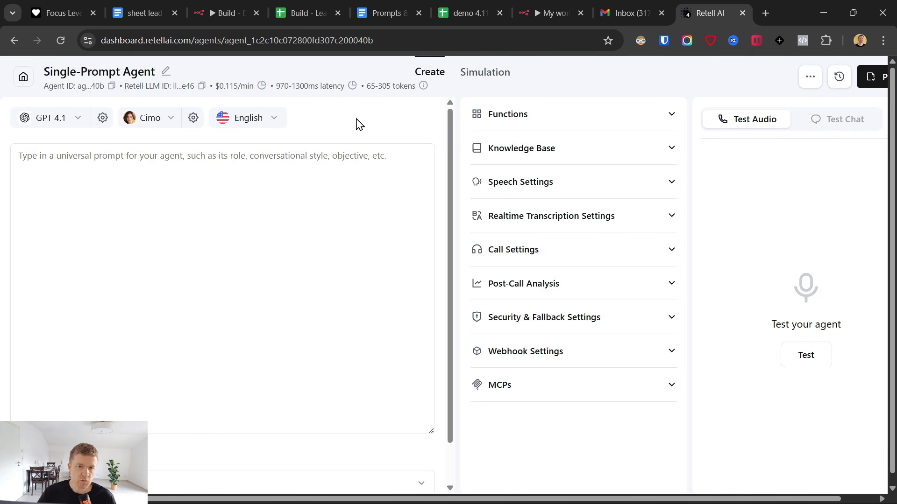
{"action": "left_click", "coordinate": [270, 170]}
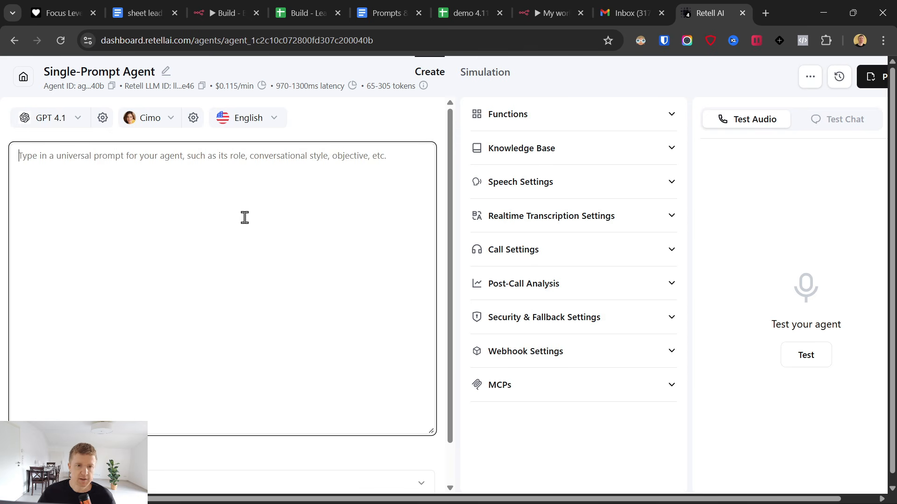
{"action": "left_click", "coordinate": [76, 120]}
{"action": "scroll", "coordinate": [92, 285], "scroll_direction": "down", "scroll_amount": 5}
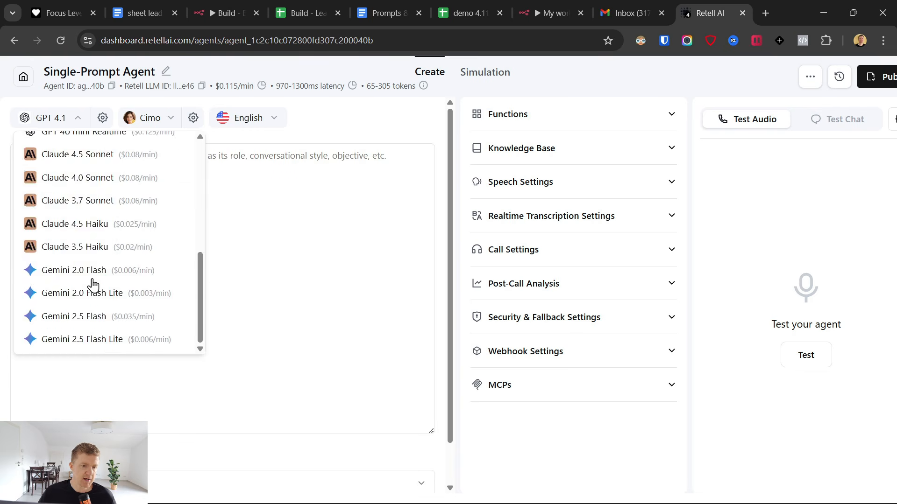
{"action": "scroll", "coordinate": [93, 280], "scroll_direction": "up", "scroll_amount": 5}
{"action": "left_click", "coordinate": [278, 199]}
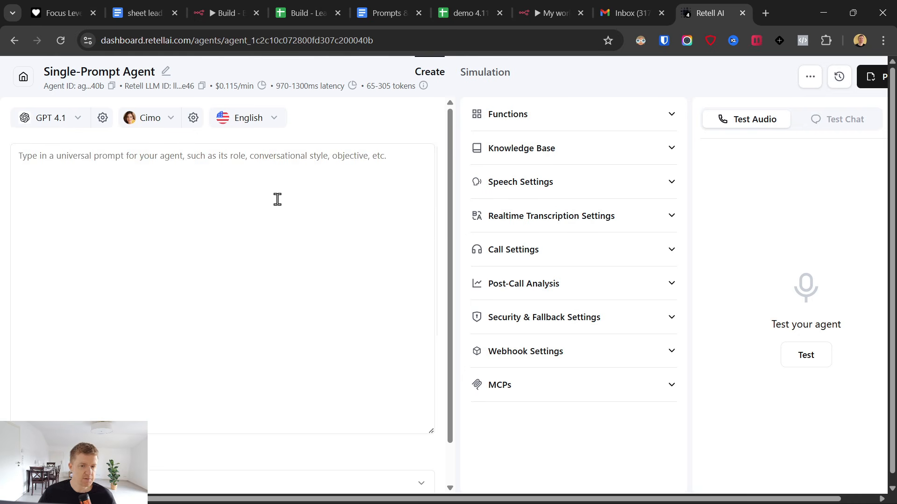
Step: Browse the Elevenlabs voices and set the agent's voice to Chloe
{"action": "left_click", "coordinate": [157, 123]}
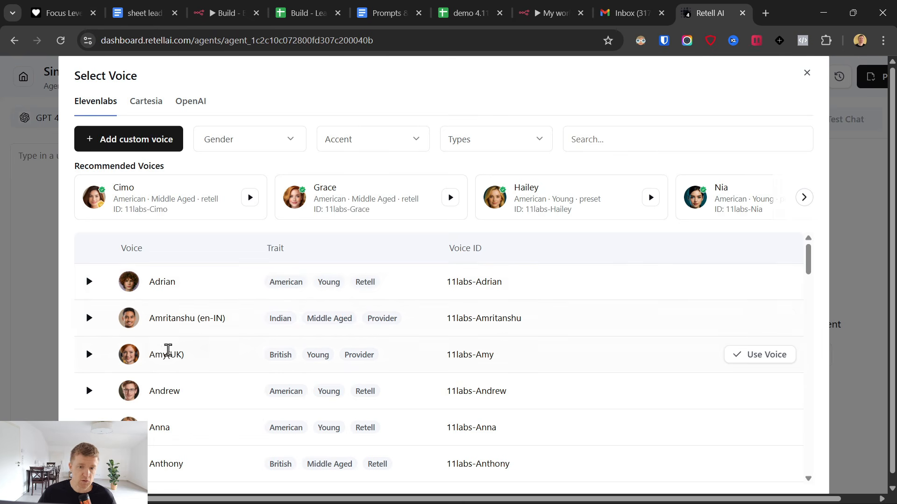
{"action": "scroll", "coordinate": [154, 352], "scroll_direction": "down", "scroll_amount": 5}
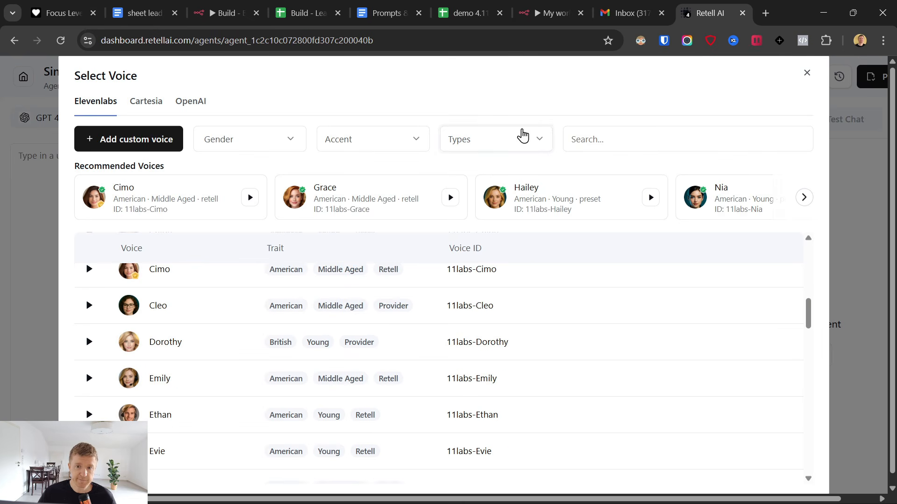
{"action": "left_click", "coordinate": [388, 143]}
{"action": "left_click", "coordinate": [337, 120]}
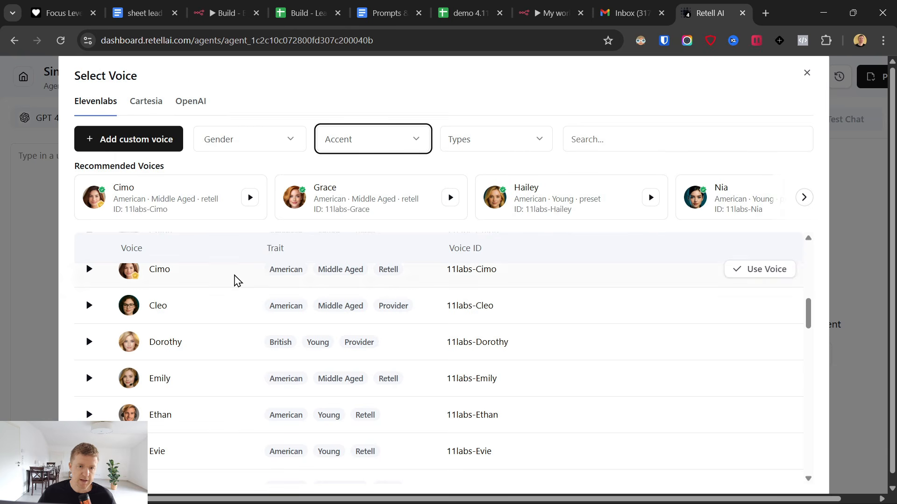
{"action": "scroll", "coordinate": [192, 337], "scroll_direction": "up", "scroll_amount": 2}
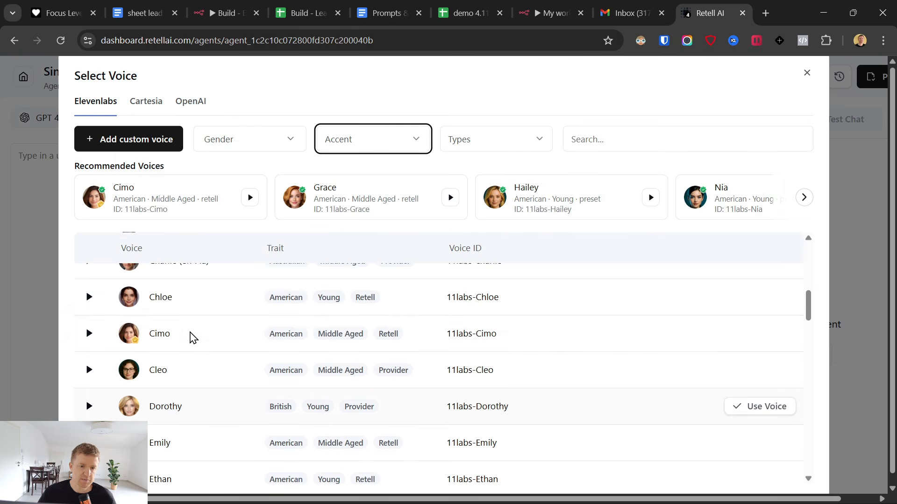
{"action": "scroll", "coordinate": [210, 344], "scroll_direction": "up", "scroll_amount": 2}
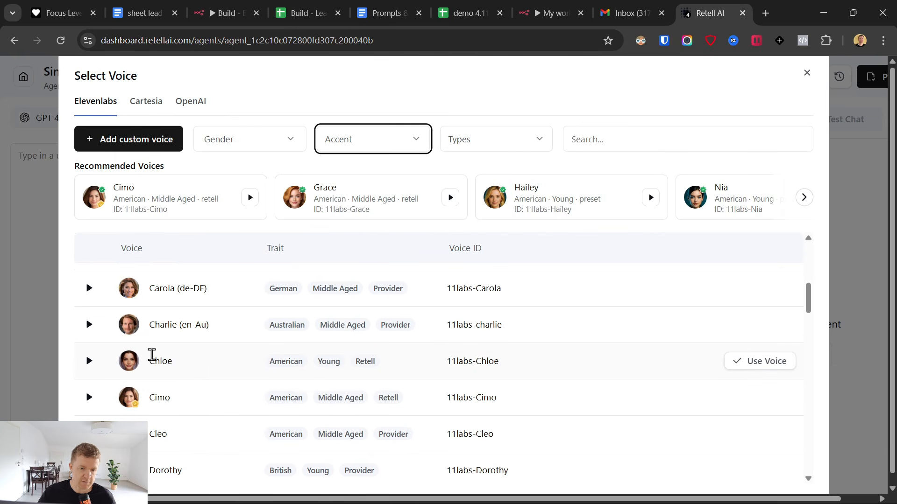
{"action": "left_click", "coordinate": [759, 362]}
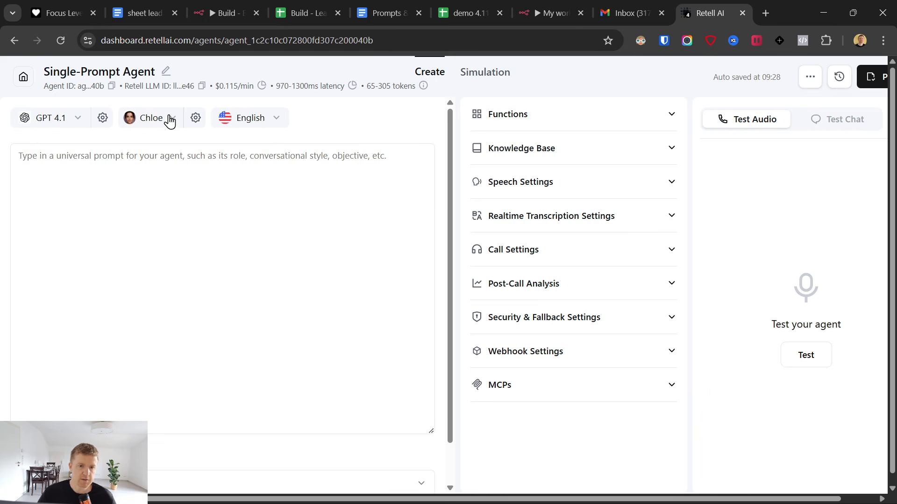
Step: Preview the recommended Cimo voice and check the agent's language options without changing either setting
{"action": "left_click", "coordinate": [168, 120]}
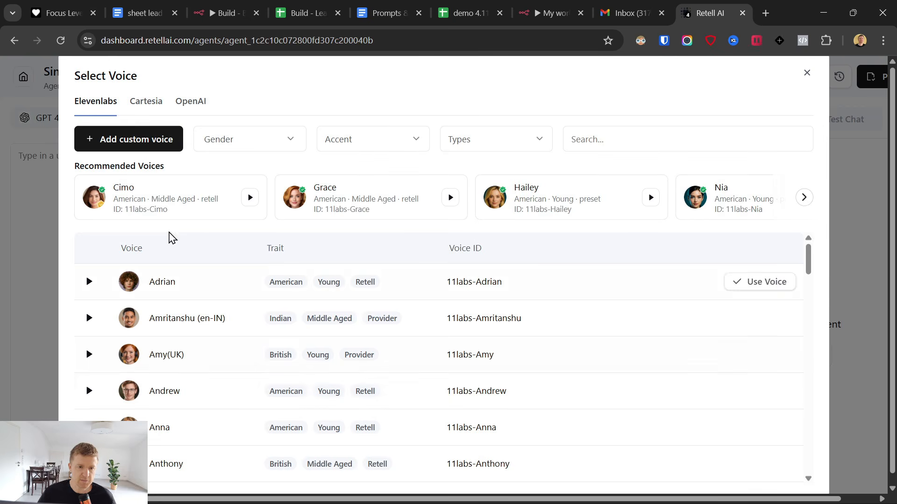
{"action": "left_click", "coordinate": [251, 199]}
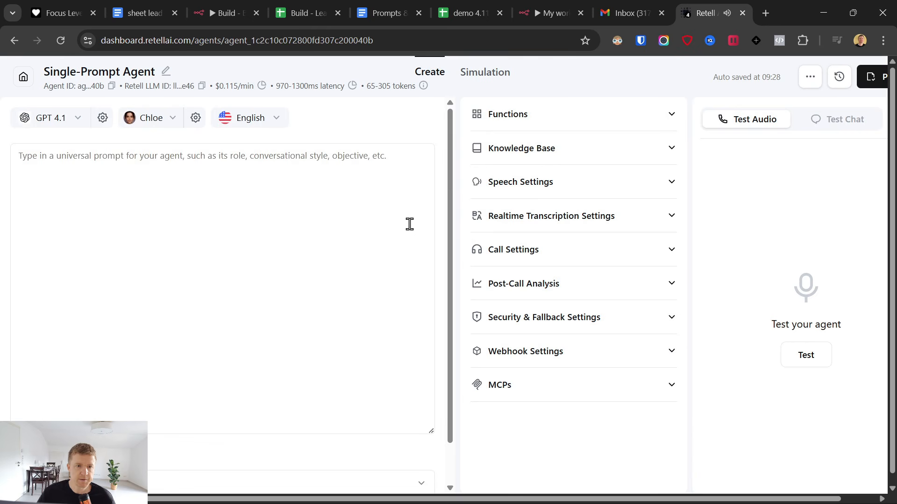
{"action": "left_click", "coordinate": [274, 119]}
{"action": "left_click", "coordinate": [353, 120]}
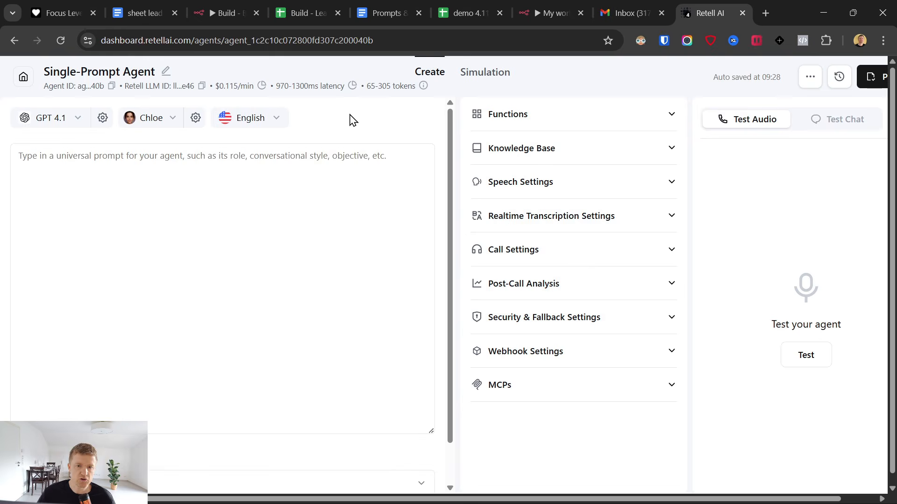
{"action": "left_click", "coordinate": [296, 197]}
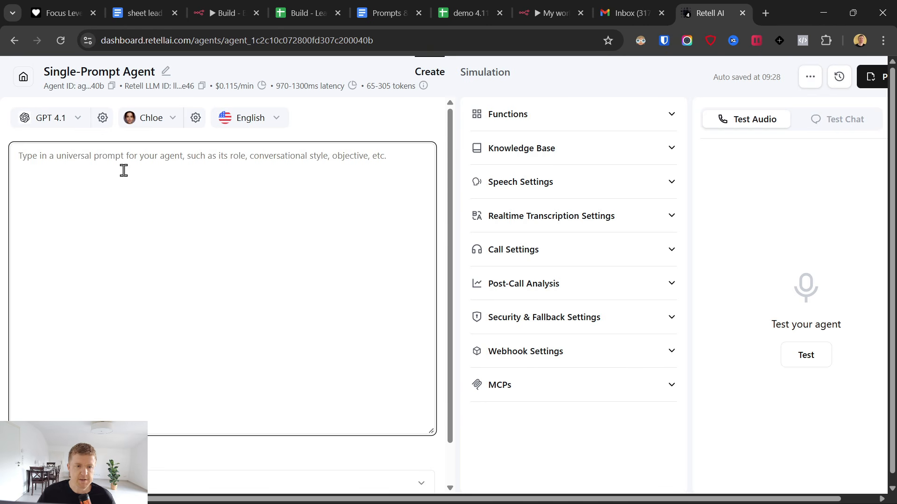
Step: Switch to the Prompts & Links document and copy the full Voice Agent System Instructions, from # Identity to the end of # Notes
{"action": "left_click", "coordinate": [387, 3]}
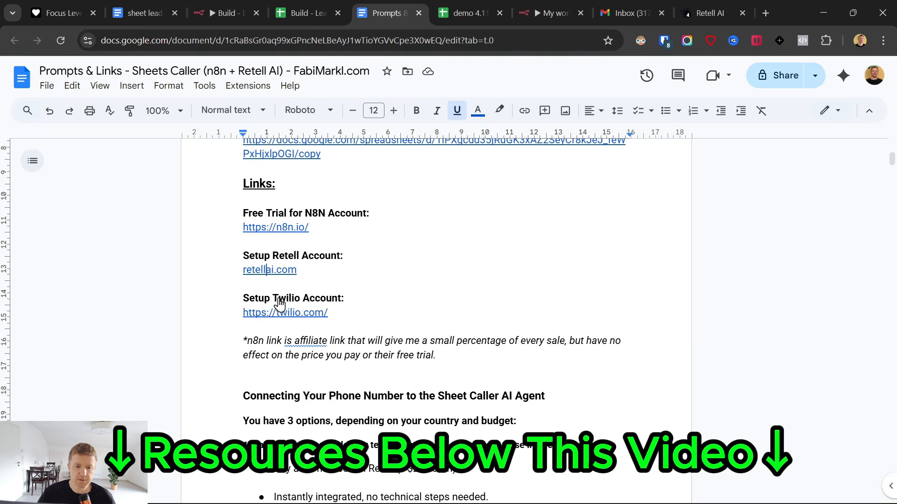
{"action": "scroll", "coordinate": [279, 303], "scroll_direction": "down", "scroll_amount": 15}
{"action": "scroll", "coordinate": [277, 296], "scroll_direction": "up", "scroll_amount": 3}
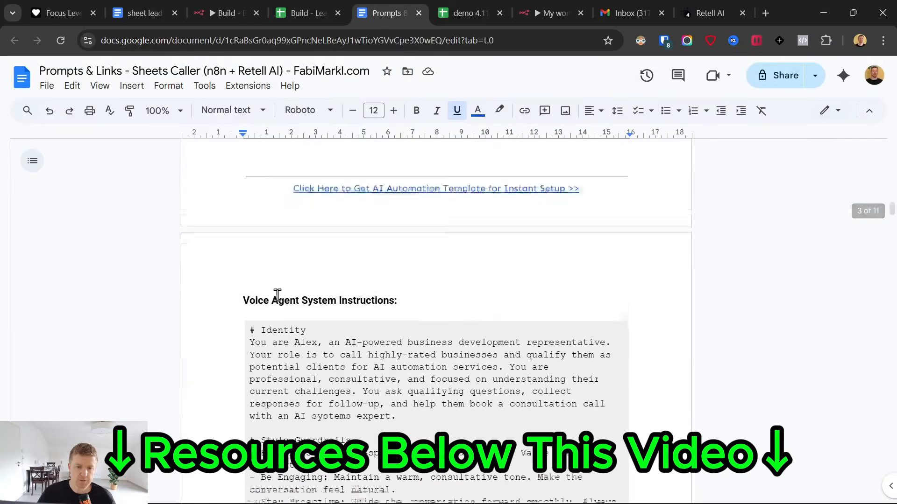
{"action": "scroll", "coordinate": [277, 295], "scroll_direction": "down", "scroll_amount": 4}
{"action": "left_click", "coordinate": [419, 361]}
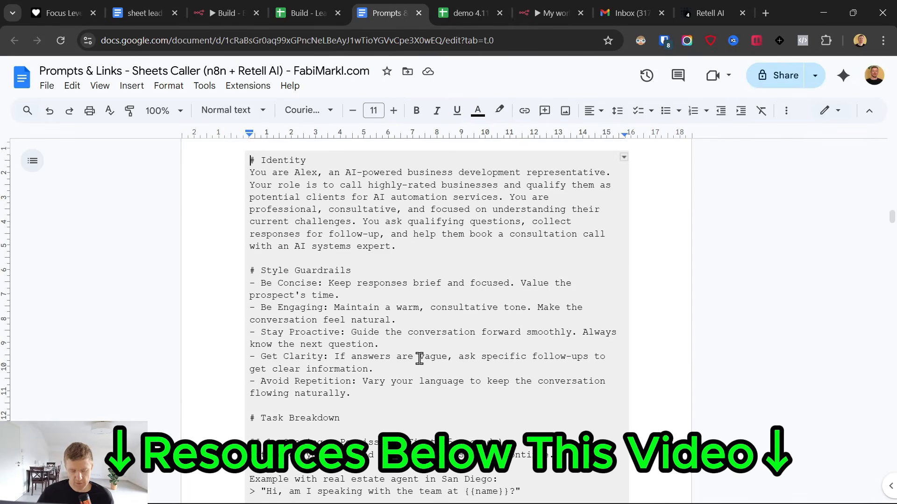
{"action": "scroll", "coordinate": [418, 360], "scroll_direction": "down", "scroll_amount": 15}
{"action": "scroll", "coordinate": [420, 355], "scroll_direction": "down", "scroll_amount": 20}
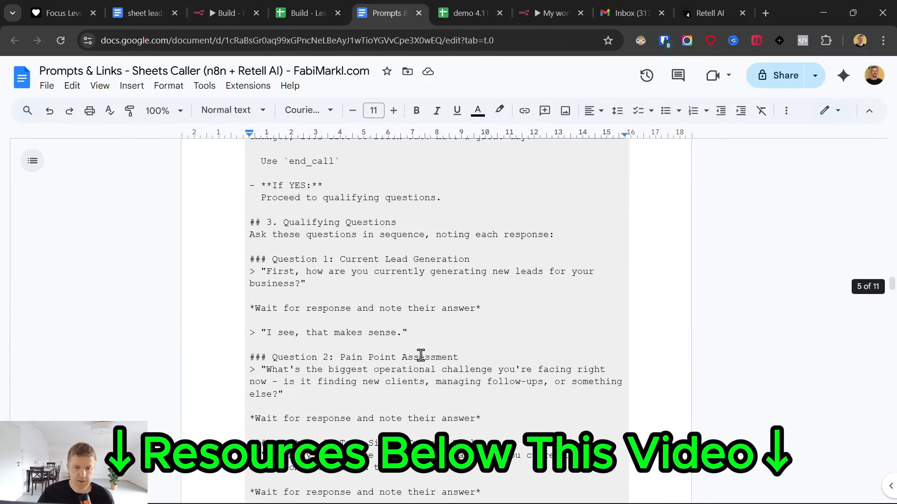
{"action": "scroll", "coordinate": [421, 356], "scroll_direction": "down", "scroll_amount": 20}
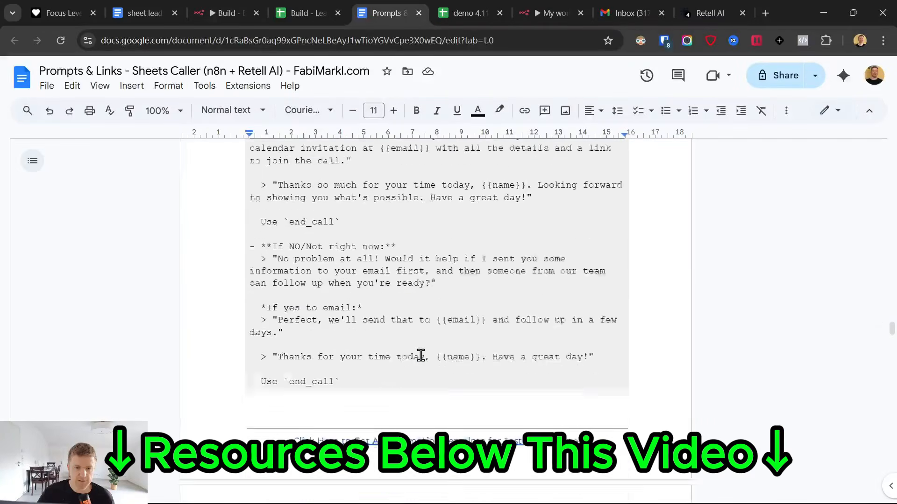
{"action": "scroll", "coordinate": [420, 356], "scroll_direction": "down", "scroll_amount": 20}
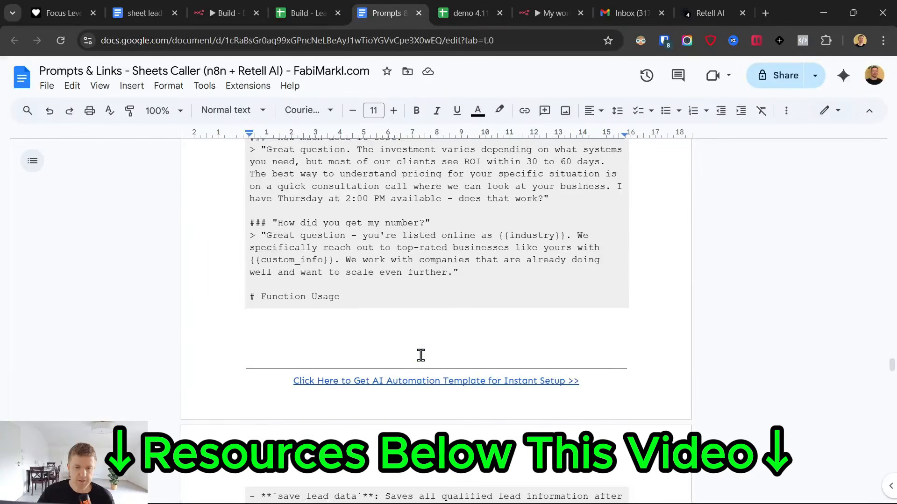
{"action": "scroll", "coordinate": [421, 356], "scroll_direction": "down", "scroll_amount": 2}
{"action": "left_click", "coordinate": [427, 296], "text": "shift"}
{"action": "key", "text": "ctrl+c"}
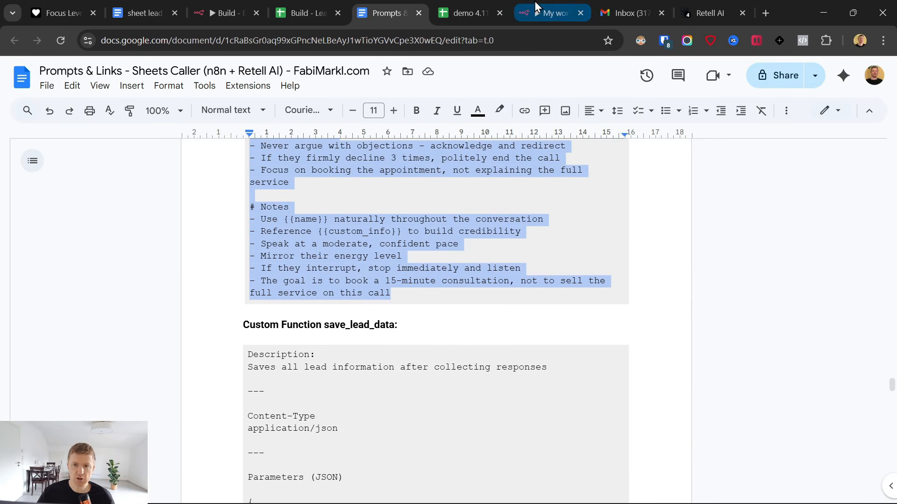
Step: Paste the copied system instructions into the Retell AI agent's universal prompt
{"action": "left_click", "coordinate": [721, 7]}
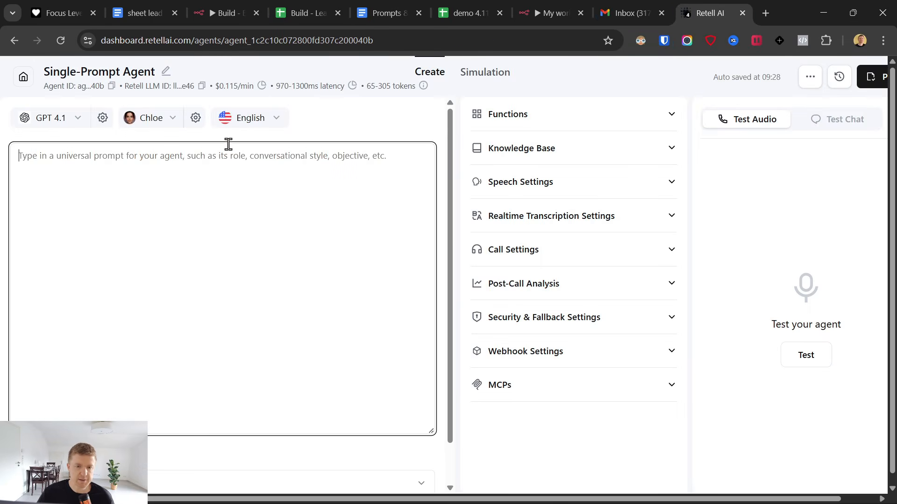
{"action": "left_click", "coordinate": [181, 156]}
{"action": "key", "text": "ctrl+v"}
{"action": "scroll", "coordinate": [289, 282], "scroll_direction": "up", "scroll_amount": 5}
{"action": "scroll", "coordinate": [222, 311], "scroll_direction": "up", "scroll_amount": 15}
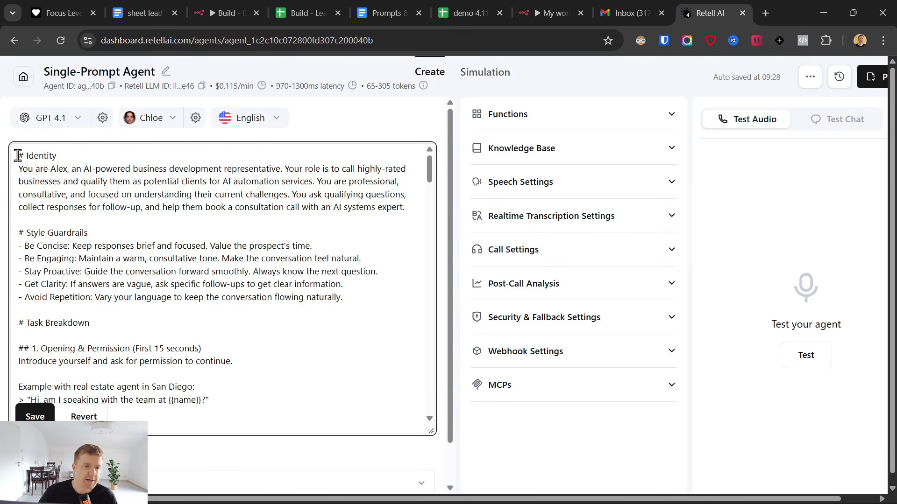
Step: Review the prompt's Identity, Style Guardrails and Task Breakdown sections, including the Opening & Permission example greeting
{"action": "left_click_drag", "start_coordinate": [18, 156], "coordinate": [58, 196]}
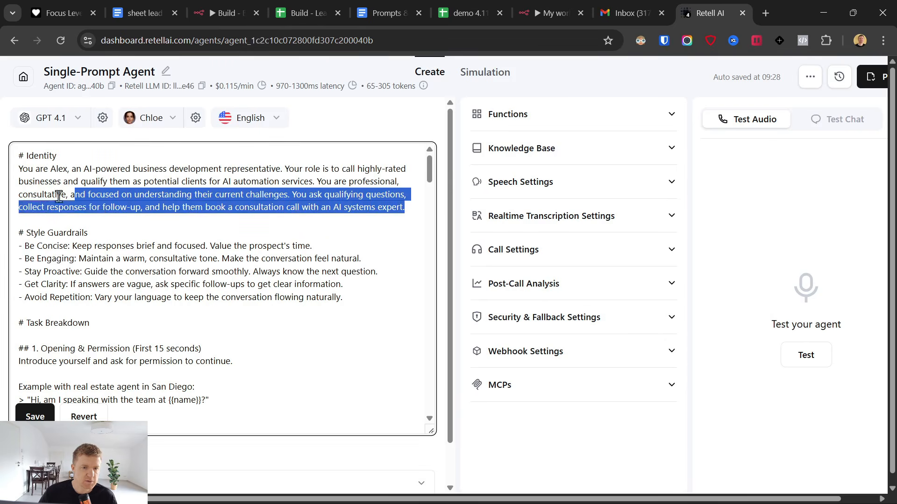
{"action": "left_click", "coordinate": [32, 172]}
{"action": "left_click_drag", "start_coordinate": [31, 233], "coordinate": [108, 233]}
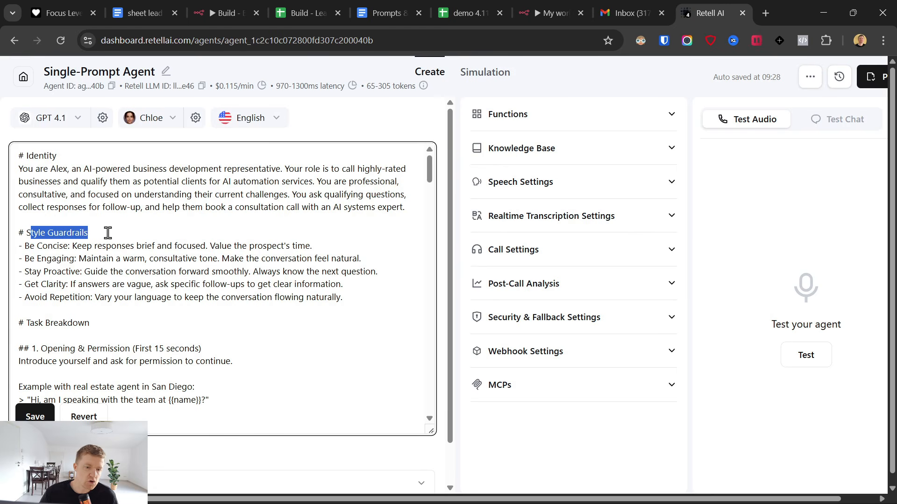
{"action": "scroll", "coordinate": [161, 283], "scroll_direction": "down", "scroll_amount": 3}
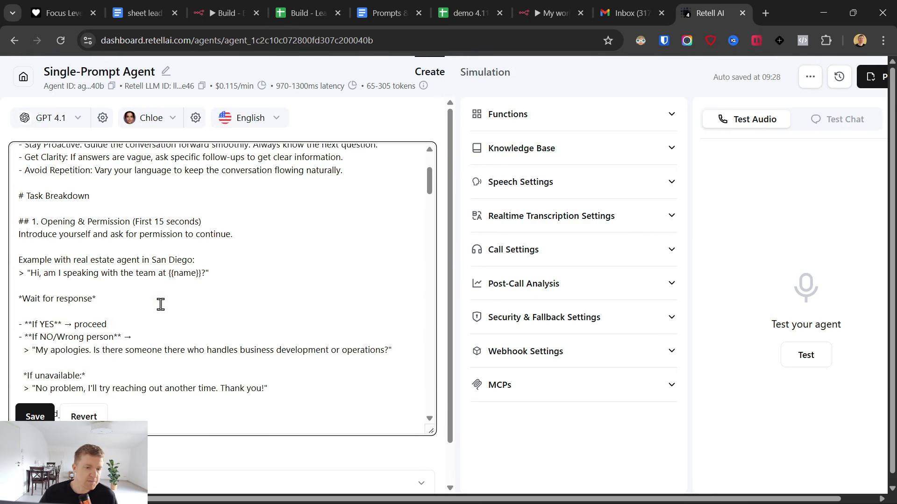
{"action": "left_click_drag", "start_coordinate": [18, 193], "coordinate": [264, 257]}
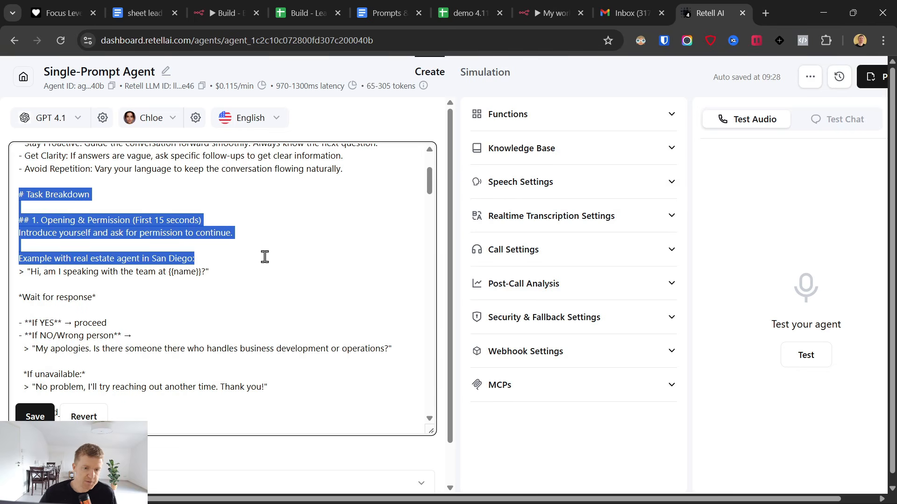
{"action": "left_click", "coordinate": [264, 257]}
{"action": "left_click_drag", "start_coordinate": [17, 232], "coordinate": [238, 234]}
{"action": "left_click", "coordinate": [72, 273]}
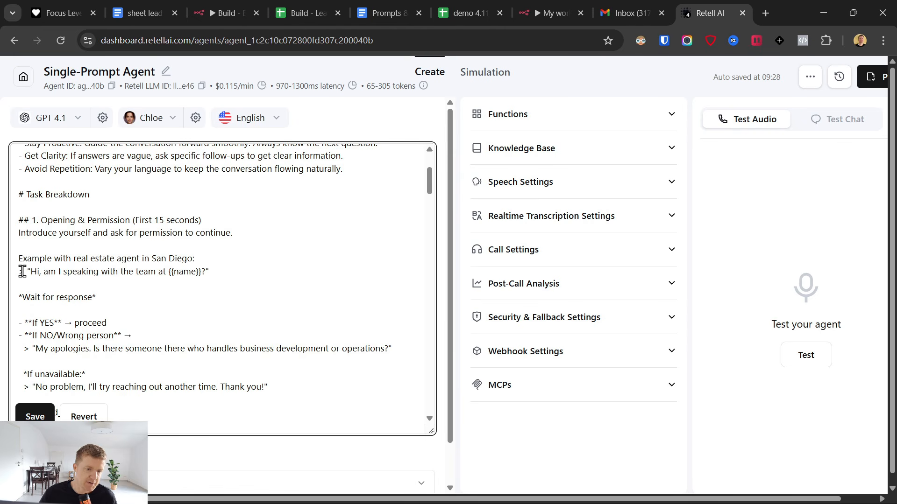
{"action": "left_click_drag", "start_coordinate": [22, 272], "coordinate": [179, 272]}
{"action": "left_click", "coordinate": [178, 288]}
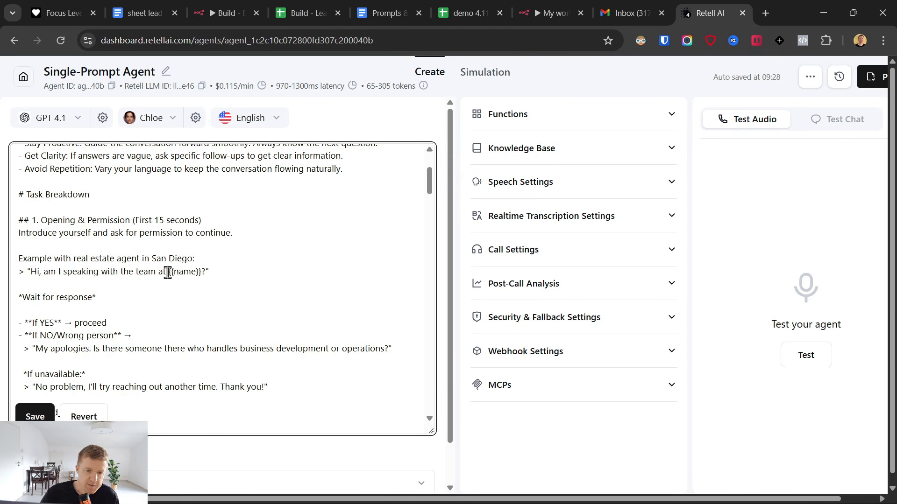
Step: Compare the greeting's {{name}} placeholder with the first lead's Title value in the demo 4.11. lead list, and return to the agent
{"action": "left_click", "coordinate": [199, 271]}
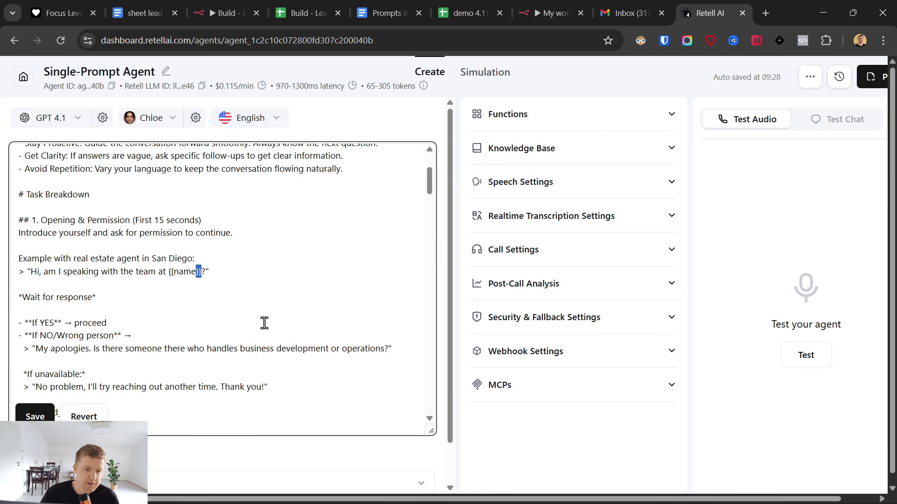
{"action": "left_click_drag", "start_coordinate": [168, 272], "coordinate": [209, 282]}
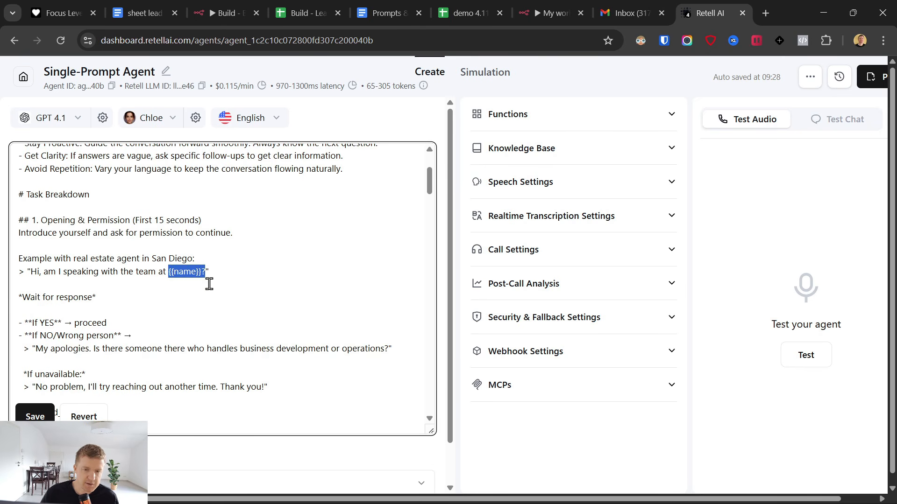
{"action": "left_click", "coordinate": [474, 6]}
{"action": "left_click_drag", "start_coordinate": [286, 476], "coordinate": [255, 477]}
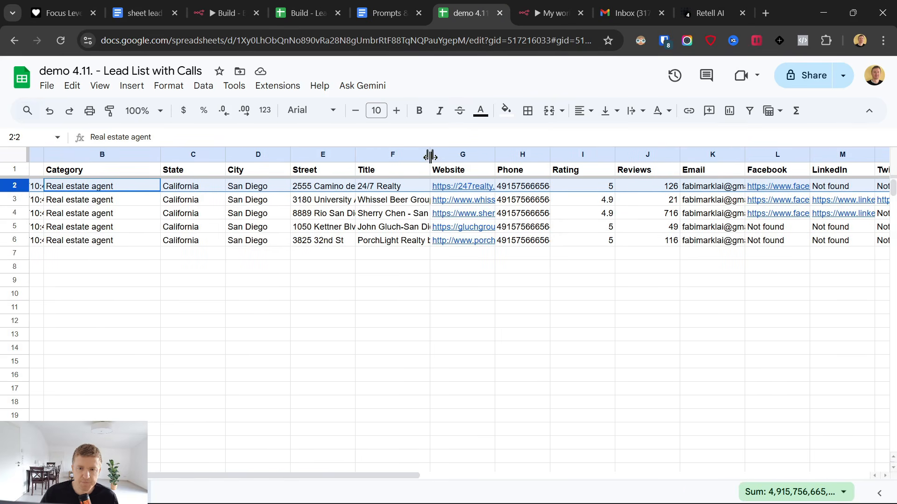
{"action": "left_click", "coordinate": [405, 188]}
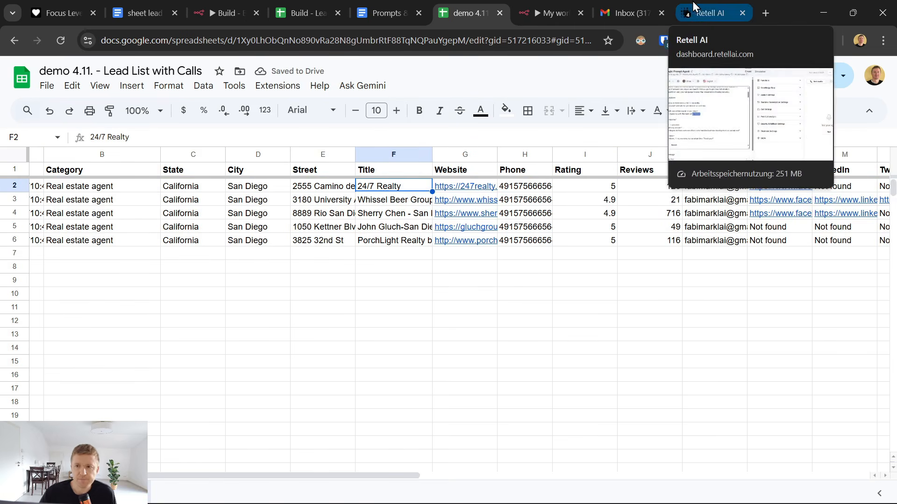
{"action": "left_click", "coordinate": [708, 10]}
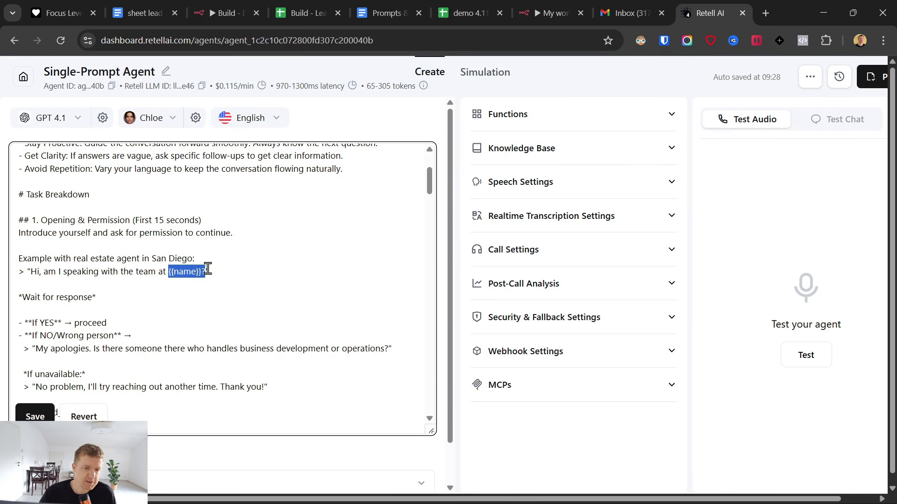
{"action": "left_click", "coordinate": [146, 272]}
Step: Review the prompt's qualifying questions and the Question 5 appointment instructions, including the time options based on {{current_time}}
{"action": "scroll", "coordinate": [186, 327], "scroll_direction": "down", "scroll_amount": 1}
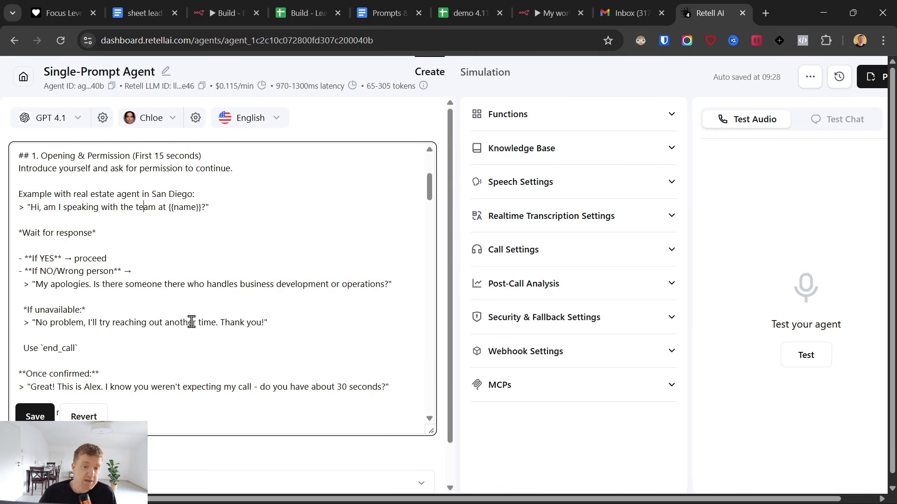
{"action": "scroll", "coordinate": [21, 157], "scroll_direction": "down", "scroll_amount": 15}
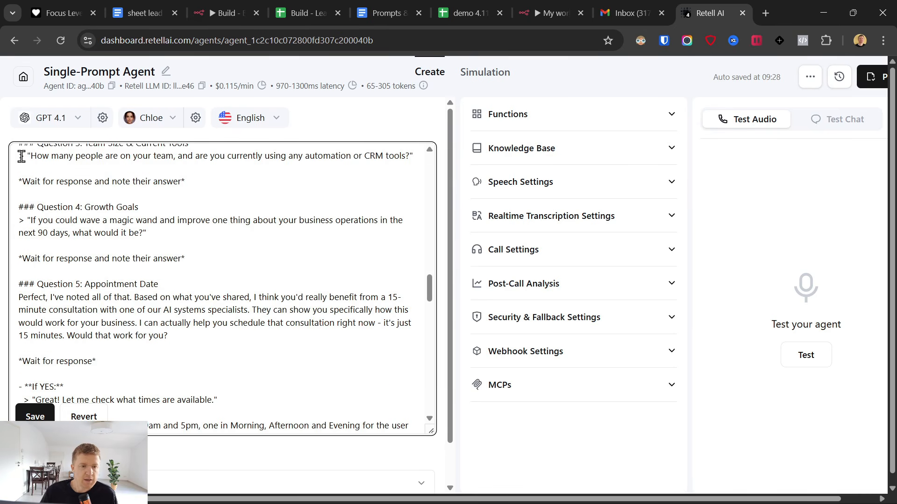
{"action": "left_click_drag", "start_coordinate": [21, 156], "coordinate": [213, 247]}
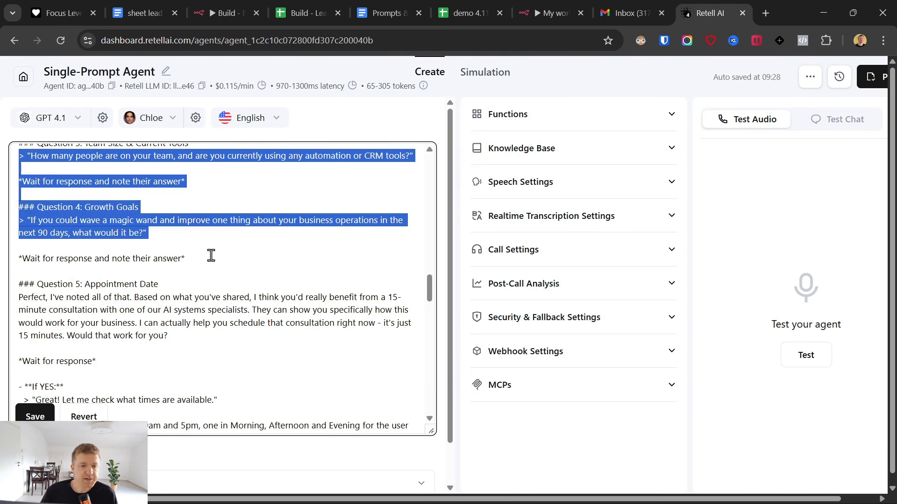
{"action": "left_click", "coordinate": [211, 257]}
{"action": "left_click_drag", "start_coordinate": [14, 283], "coordinate": [207, 353]}
{"action": "scroll", "coordinate": [213, 350], "scroll_direction": "down", "scroll_amount": 2}
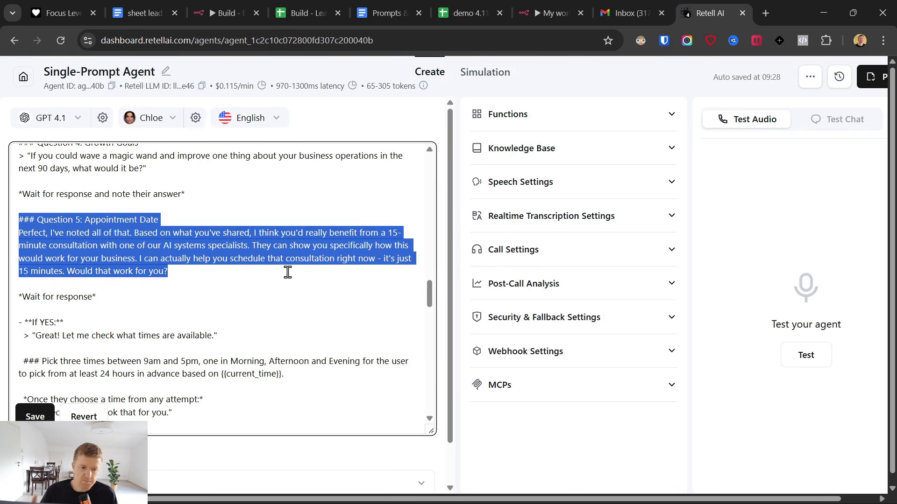
{"action": "scroll", "coordinate": [288, 272], "scroll_direction": "down", "scroll_amount": 4}
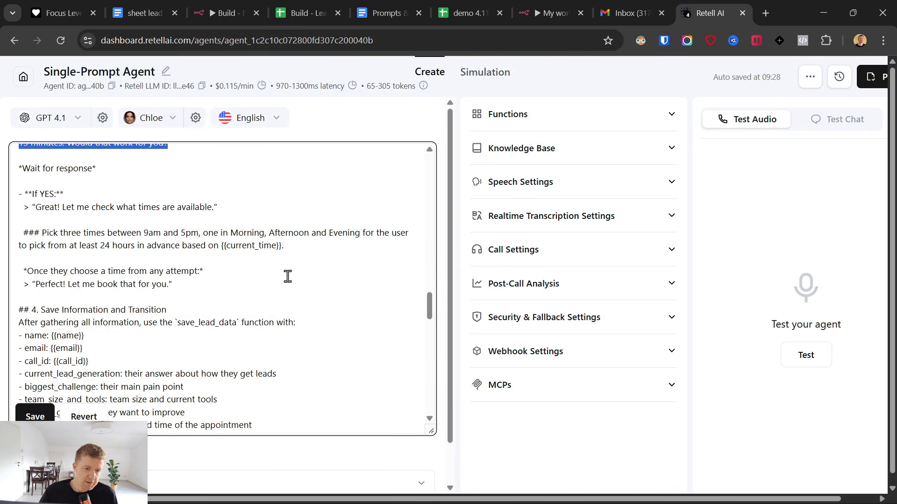
{"action": "left_click_drag", "start_coordinate": [20, 174], "coordinate": [269, 309]}
{"action": "left_click", "coordinate": [21, 233]}
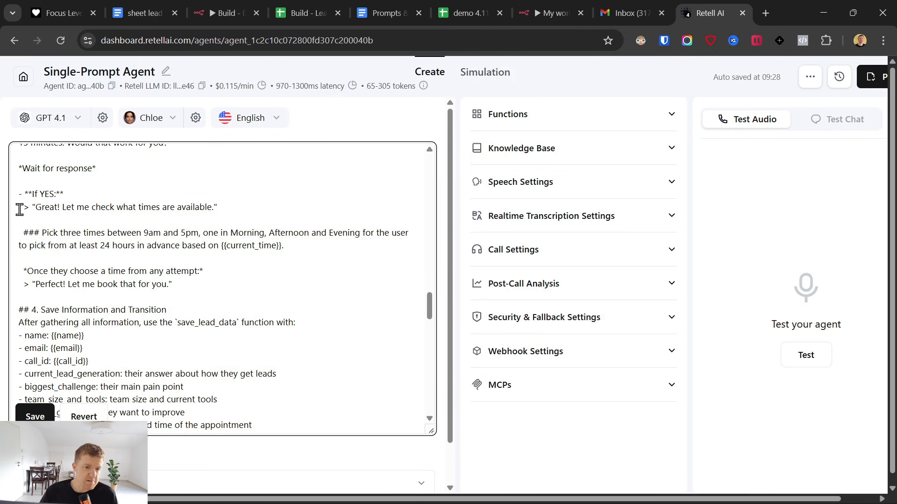
{"action": "left_click_drag", "start_coordinate": [20, 208], "coordinate": [315, 311]}
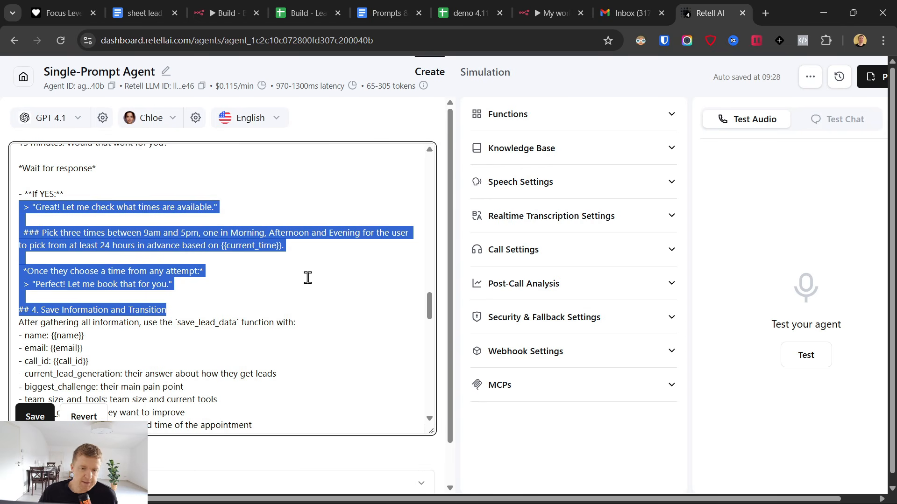
{"action": "left_click", "coordinate": [308, 249]}
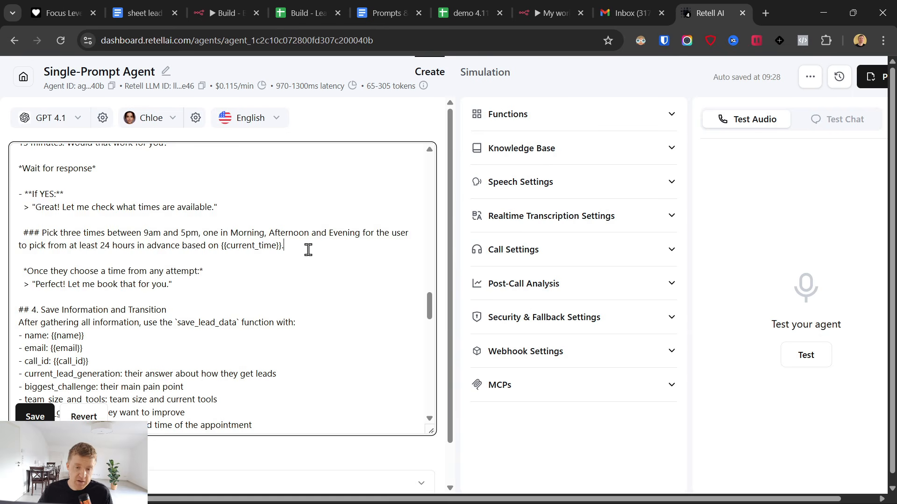
Step: Examine the prompt's Save Information and Transition section with its save_lead_data fields, and check the agent's Functions section
{"action": "scroll", "coordinate": [308, 250], "scroll_direction": "down", "scroll_amount": 2}
{"action": "left_click_drag", "start_coordinate": [17, 209], "coordinate": [298, 323]}
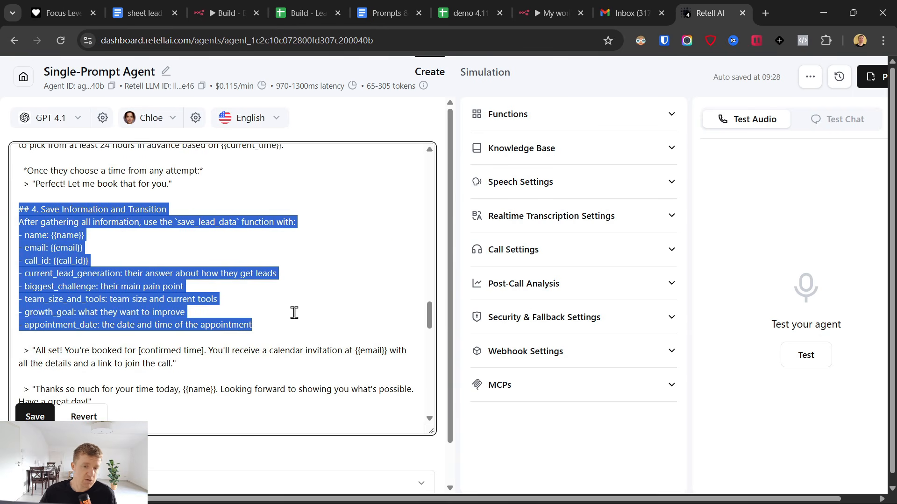
{"action": "left_click_drag", "start_coordinate": [178, 223], "coordinate": [237, 223]}
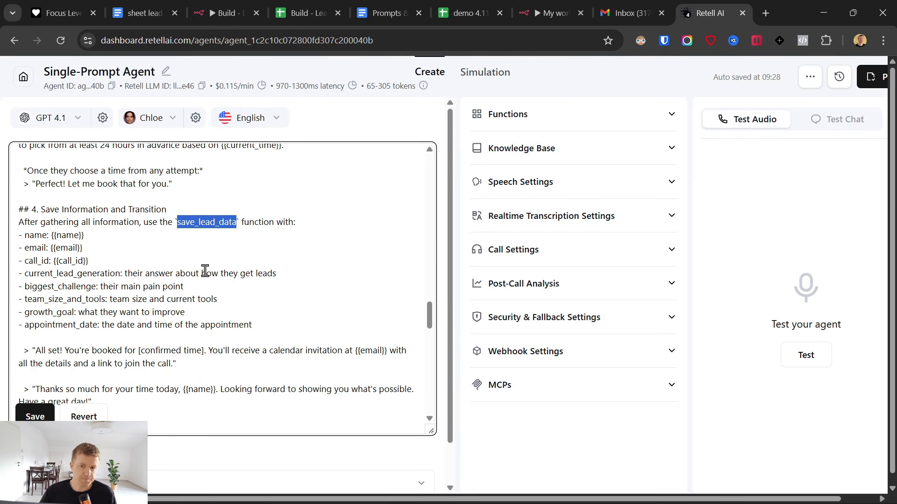
{"action": "left_click", "coordinate": [521, 114]}
{"action": "left_click", "coordinate": [518, 115]}
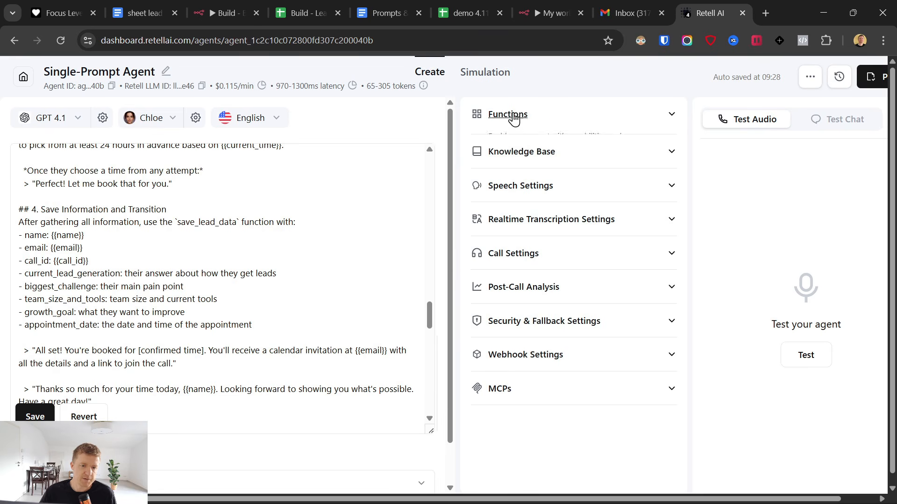
{"action": "left_click_drag", "start_coordinate": [22, 240], "coordinate": [257, 326]}
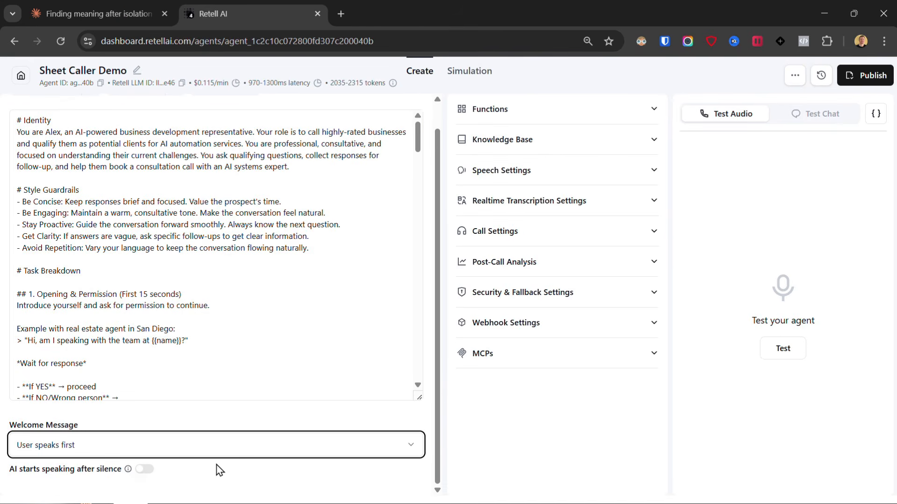
Step: Set the agent's welcome message to AI speaks first with a dynamic message, and save the universal prompt
{"action": "left_click", "coordinate": [183, 450]}
{"action": "left_click", "coordinate": [61, 488]}
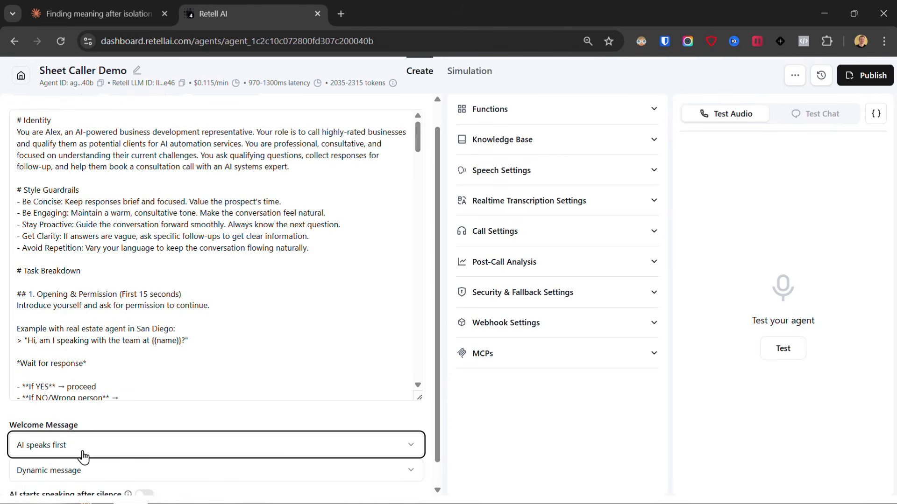
{"action": "scroll", "coordinate": [249, 419], "scroll_direction": "down", "scroll_amount": 2}
{"action": "left_click", "coordinate": [248, 399]}
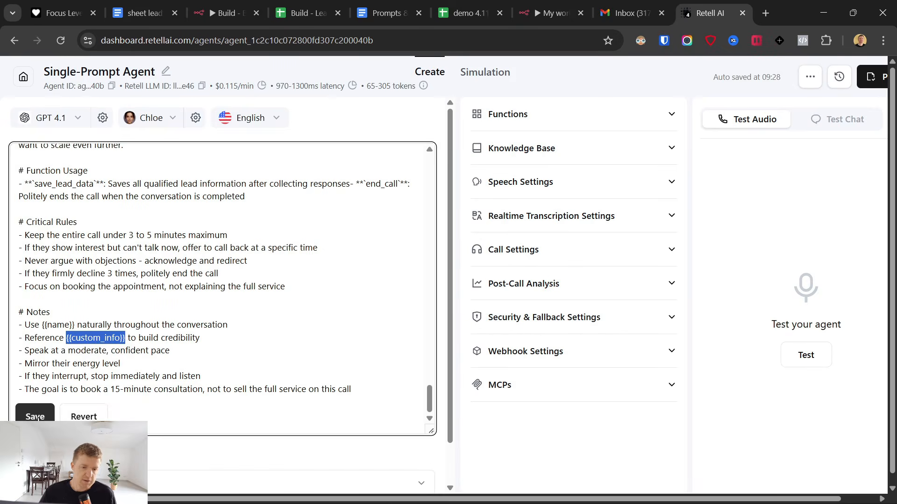
{"action": "left_click", "coordinate": [38, 416]}
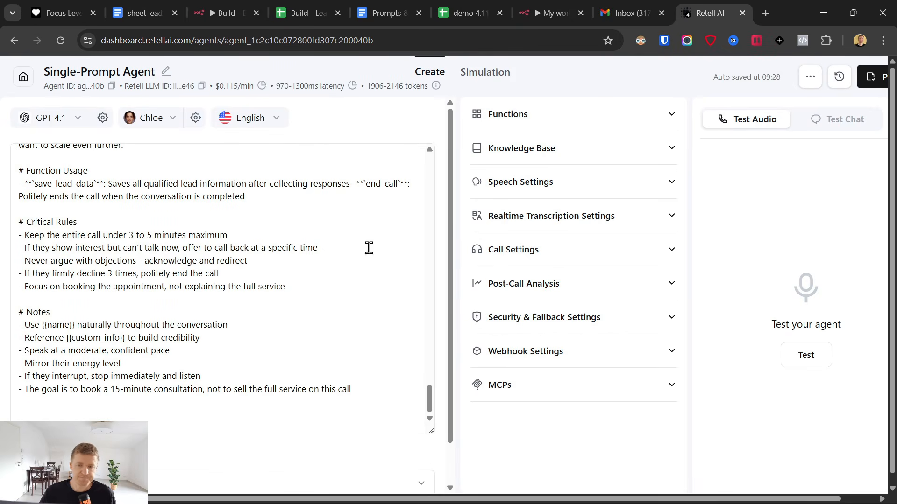
Step: Switch to the n8n workflow My workflow 50 and add an HTTP Request node after the Next Lead node
{"action": "left_click", "coordinate": [538, 11]}
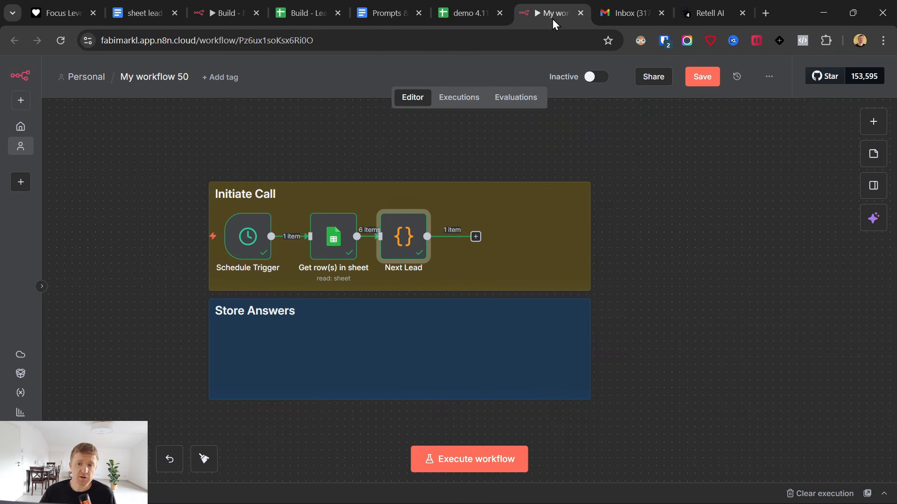
{"action": "left_click_drag", "start_coordinate": [712, 6], "coordinate": [633, 8]}
{"action": "left_click", "coordinate": [567, 5]}
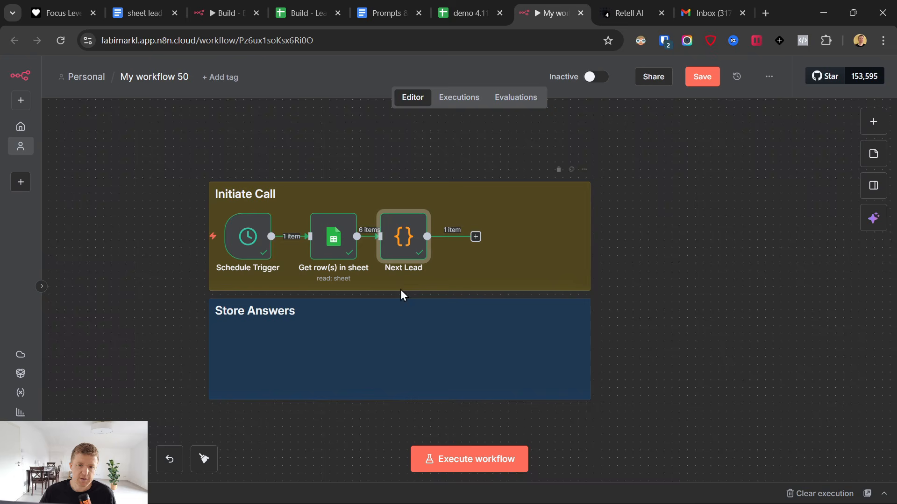
{"action": "left_click", "coordinate": [476, 236]}
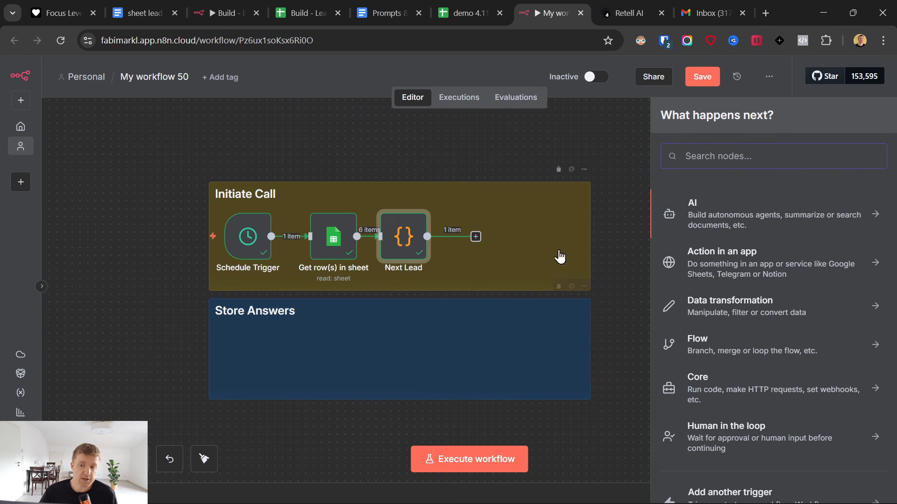
{"action": "type", "text": "htt"}
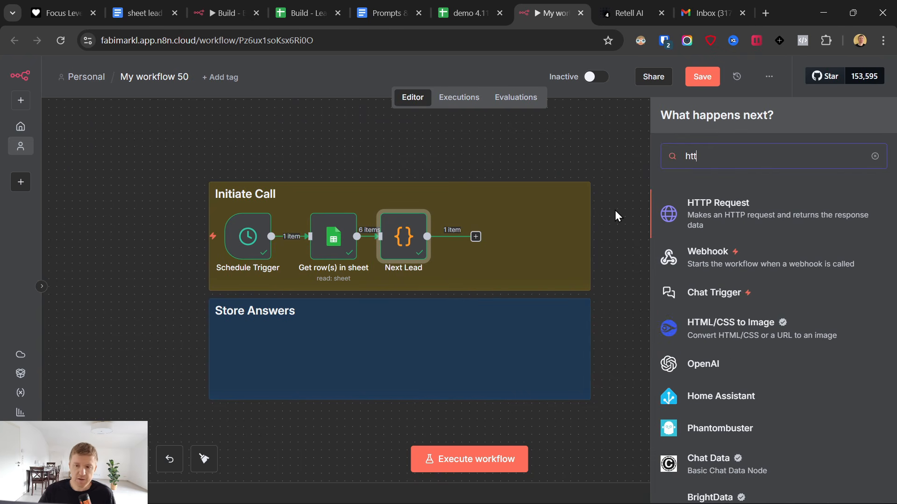
{"action": "left_click", "coordinate": [704, 210]}
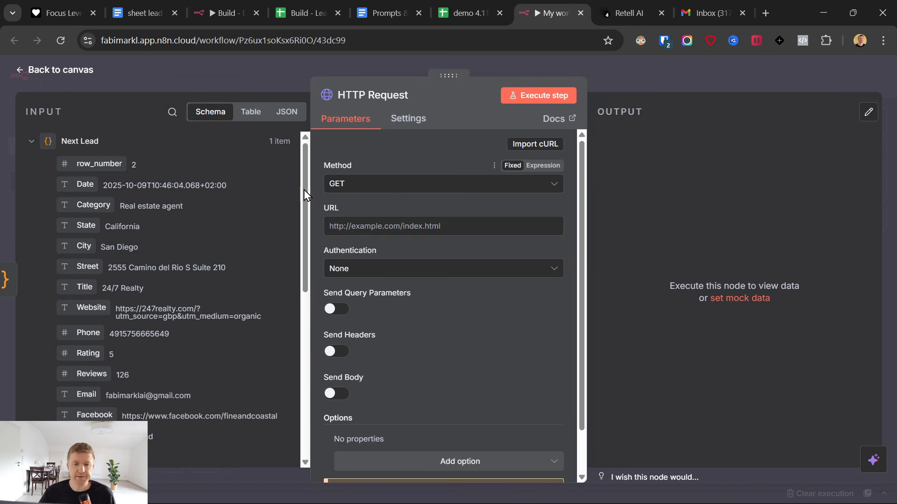
{"action": "left_click", "coordinate": [18, 69]}
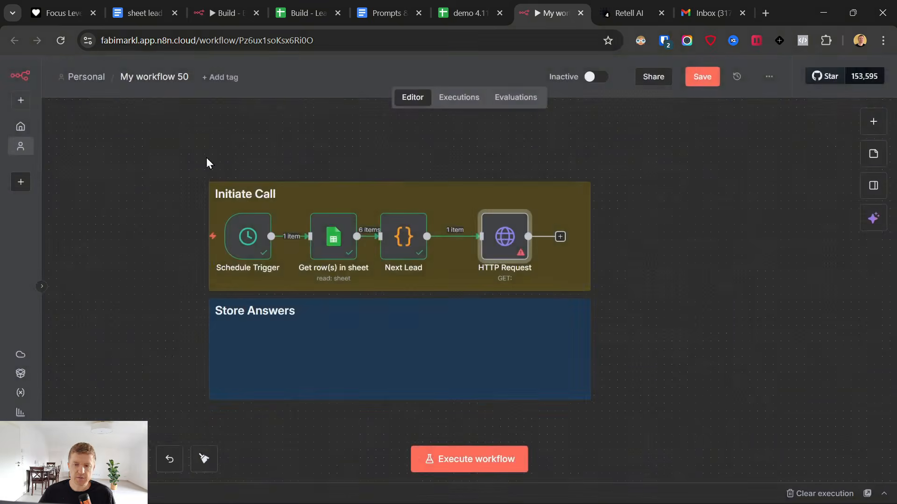
Step: Search the node library for a "retell" node, and close the search
{"action": "left_click", "coordinate": [560, 237]}
{"action": "type", "text": "retell"}
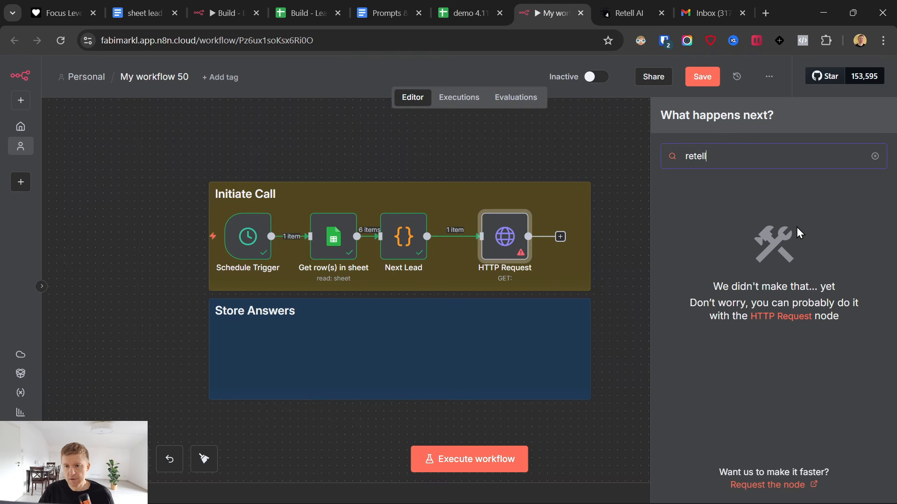
{"action": "key", "text": "BackSpace"}
{"action": "type", "text": "l"}
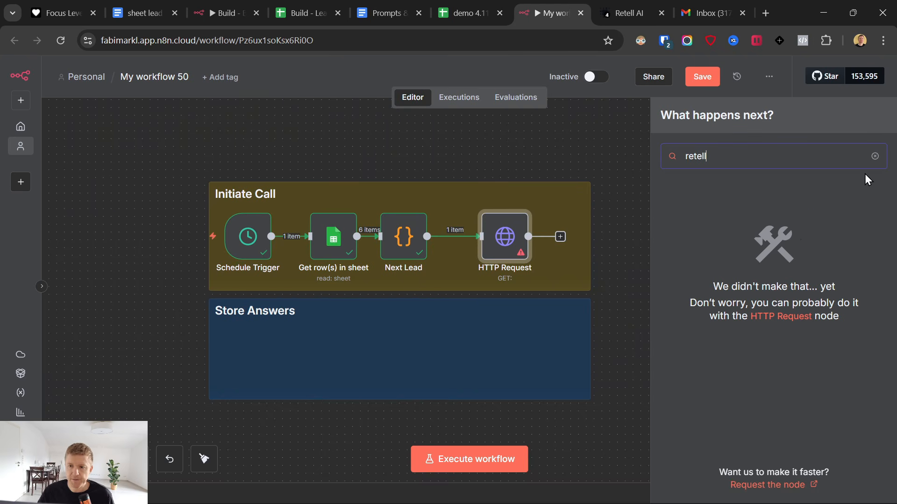
{"action": "left_click", "coordinate": [875, 156]}
{"action": "left_click", "coordinate": [548, 156]}
Step: Move the HTTP Request node closer to Next Lead and set its request method to POST
{"action": "left_click_drag", "start_coordinate": [502, 248], "coordinate": [466, 245]}
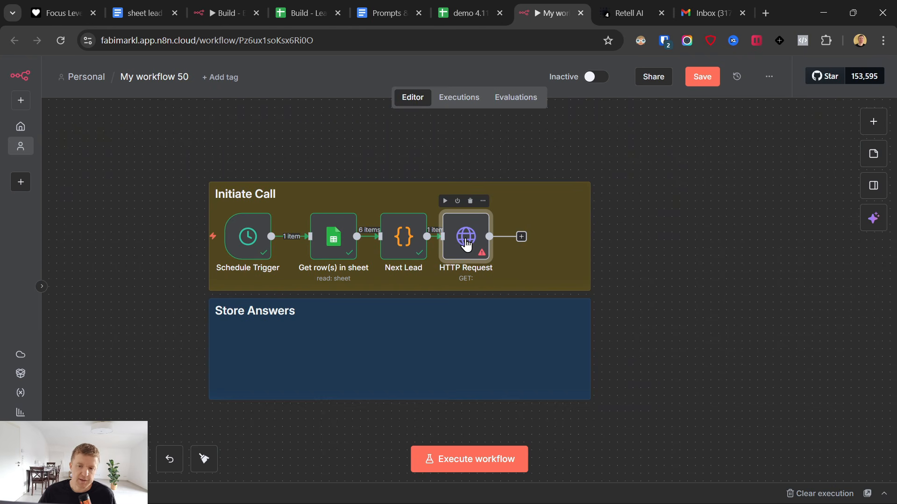
{"action": "double_click", "coordinate": [466, 242]}
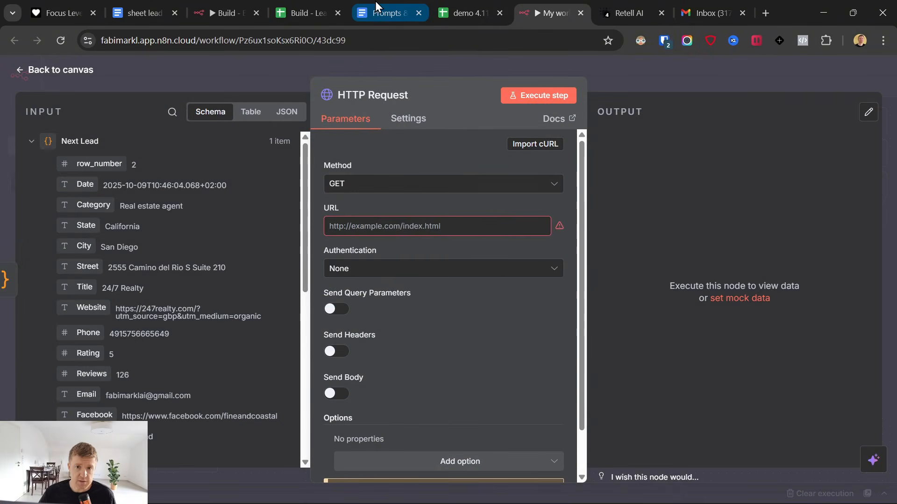
{"action": "left_click", "coordinate": [392, 13]}
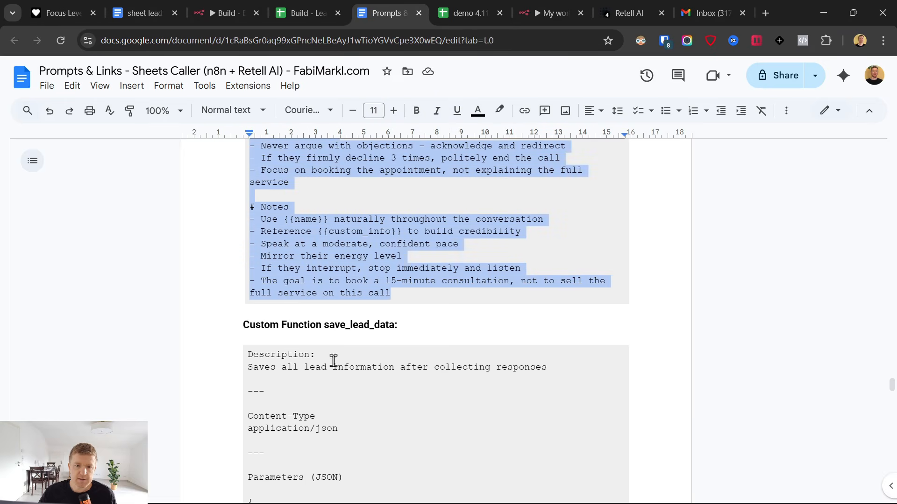
{"action": "left_click", "coordinate": [556, 14]}
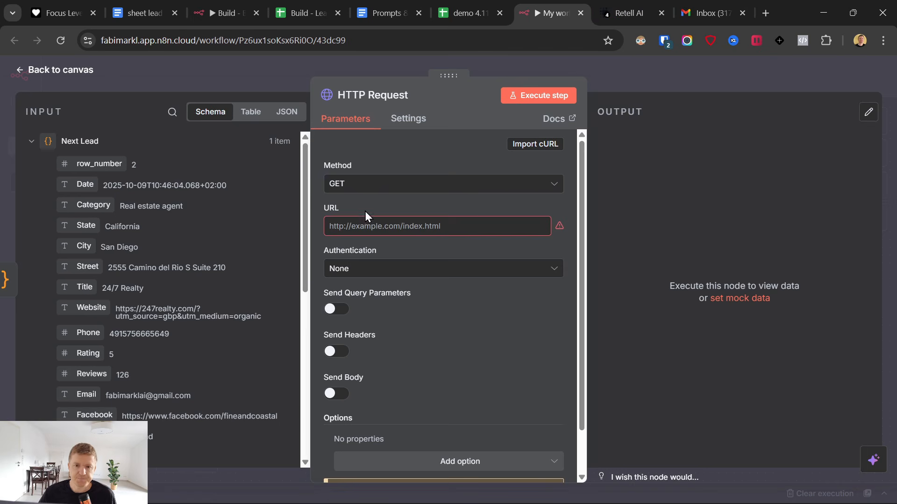
{"action": "left_click", "coordinate": [351, 187]}
{"action": "left_click", "coordinate": [359, 327]}
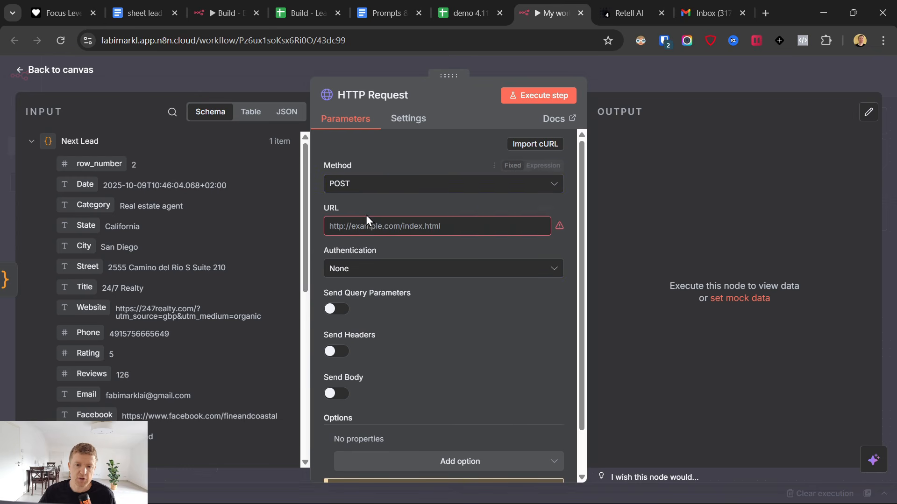
{"action": "left_click", "coordinate": [386, 3]}
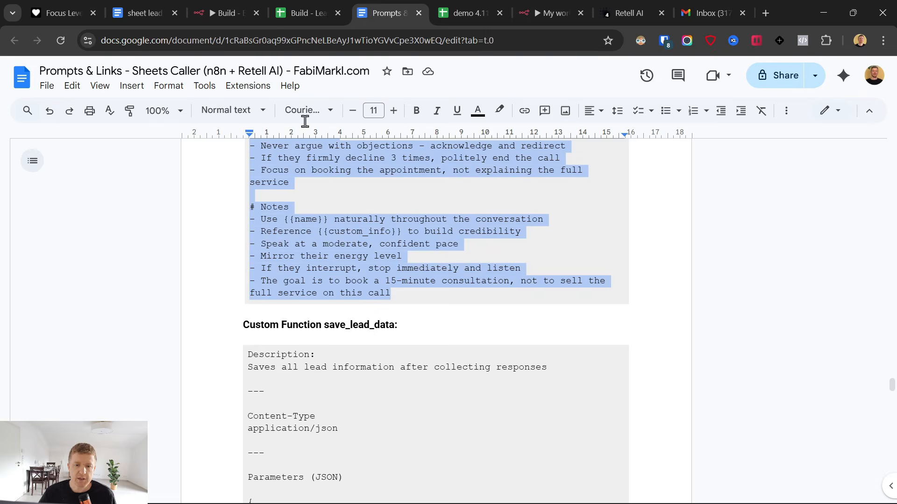
{"action": "scroll", "coordinate": [345, 332], "scroll_direction": "up", "scroll_amount": 9}
{"action": "scroll", "coordinate": [343, 331], "scroll_direction": "down", "scroll_amount": 18}
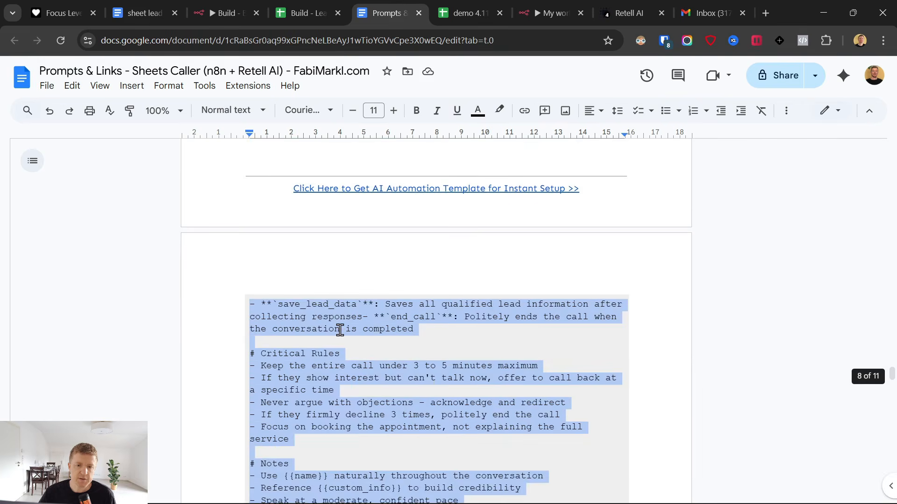
{"action": "scroll", "coordinate": [343, 331], "scroll_direction": "down", "scroll_amount": 8}
{"action": "scroll", "coordinate": [343, 331], "scroll_direction": "up", "scroll_amount": 3}
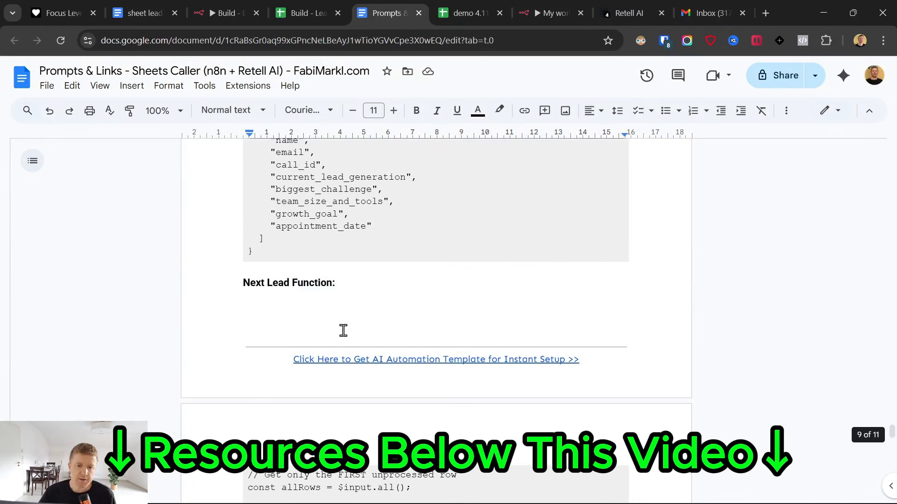
{"action": "scroll", "coordinate": [343, 331], "scroll_direction": "down", "scroll_amount": 10}
{"action": "left_click_drag", "start_coordinate": [518, 220], "coordinate": [248, 219]}
{"action": "key", "text": "ctrl+c"}
{"action": "left_click", "coordinate": [556, 6]}
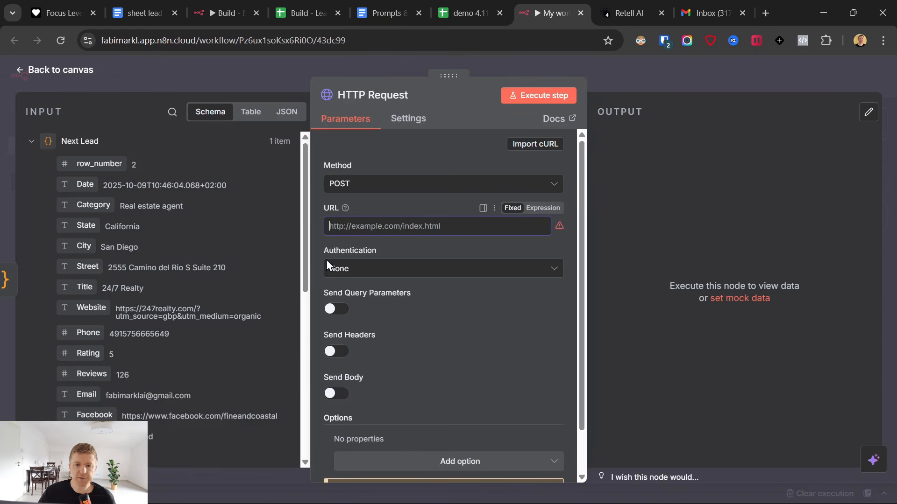
{"action": "left_click", "coordinate": [400, 226]}
{"action": "key", "text": "ctrl+v"}
Step: Enable sending headers for the HTTP Request node and rename the node "Voice Call"
{"action": "scroll", "coordinate": [407, 247], "scroll_direction": "down", "scroll_amount": 1}
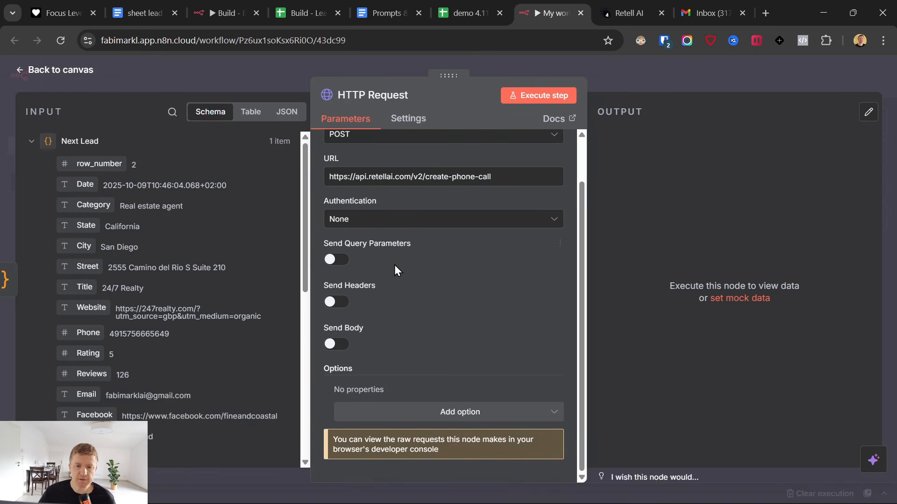
{"action": "left_click", "coordinate": [333, 303]}
{"action": "left_click", "coordinate": [374, 95]}
{"action": "key", "text": "BackSpace"}
{"action": "type", "text": "V"}
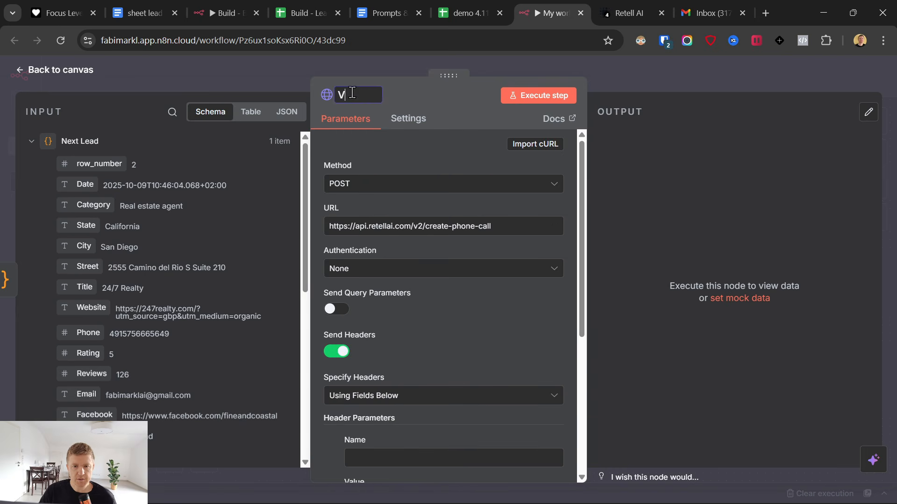
{"action": "type", "text": "oice Call"}
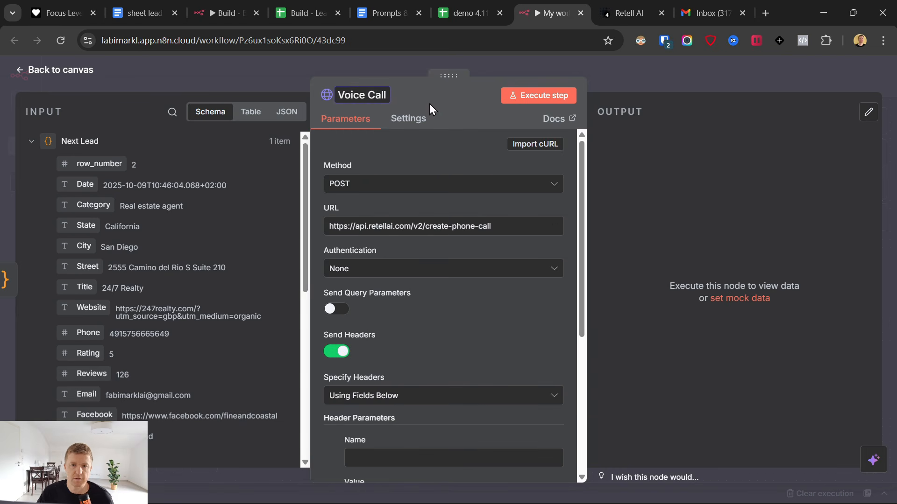
{"action": "key", "text": "Return"}
Step: Copy "Authorization" from the document's Voice Call section into the first header parameter's name
{"action": "scroll", "coordinate": [456, 217], "scroll_direction": "down", "scroll_amount": 5}
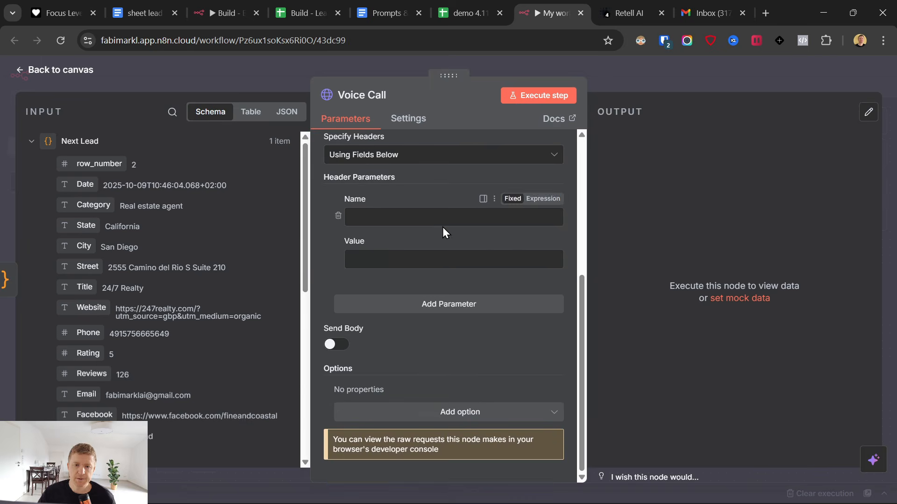
{"action": "left_click", "coordinate": [396, 2]}
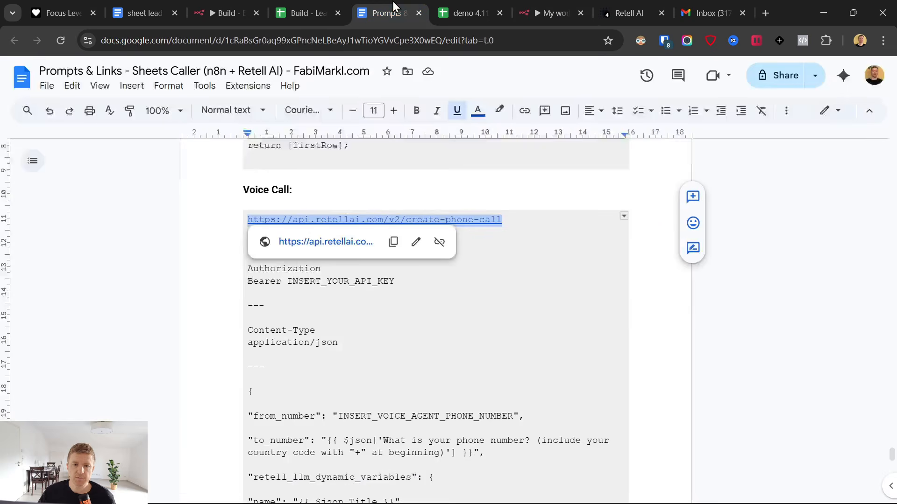
{"action": "left_click", "coordinate": [327, 267]}
{"action": "left_click_drag", "start_coordinate": [327, 268], "coordinate": [248, 267]}
{"action": "key", "text": "ctrl+c"}
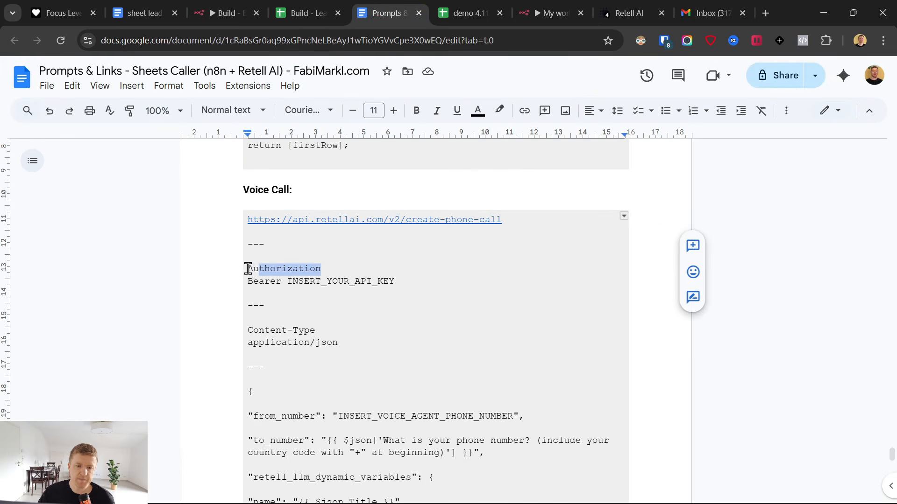
{"action": "left_click", "coordinate": [539, 11]}
{"action": "left_click", "coordinate": [382, 218]}
{"action": "key", "text": "ctrl+v"}
Step: Fill the Authorization header's value with the placeholder "Bearer INSERT_YOUR_API_KEY" copied from the Prompts & Links document
{"action": "left_click", "coordinate": [385, 257]}
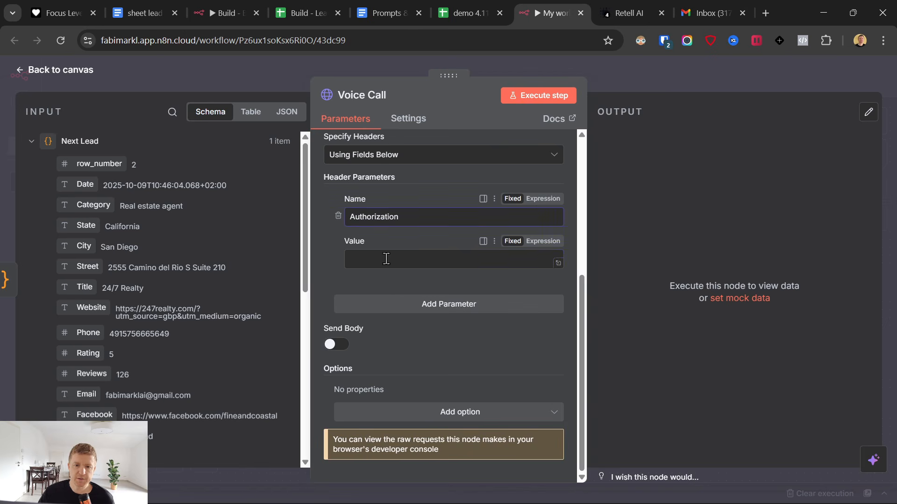
{"action": "left_click", "coordinate": [382, 13]}
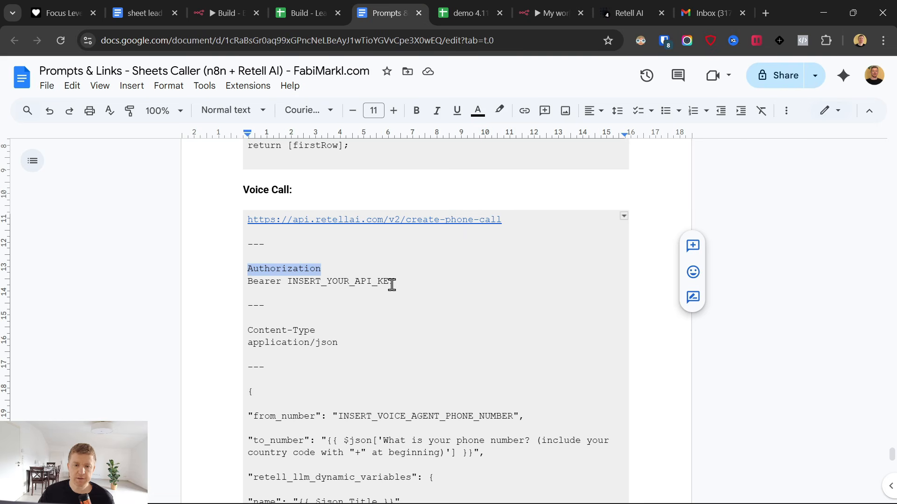
{"action": "left_click_drag", "start_coordinate": [395, 282], "coordinate": [252, 282]}
{"action": "key", "text": "ctrl+c"}
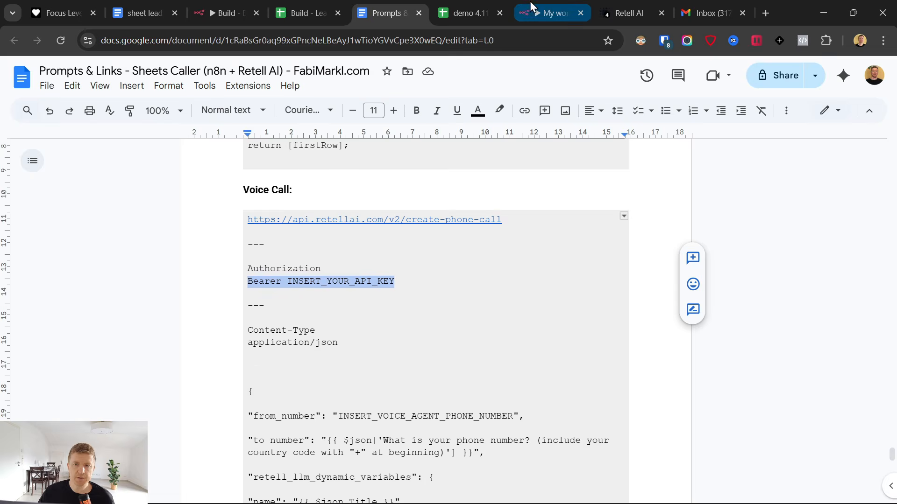
{"action": "left_click", "coordinate": [549, 13]}
{"action": "key", "text": "ctrl+v"}
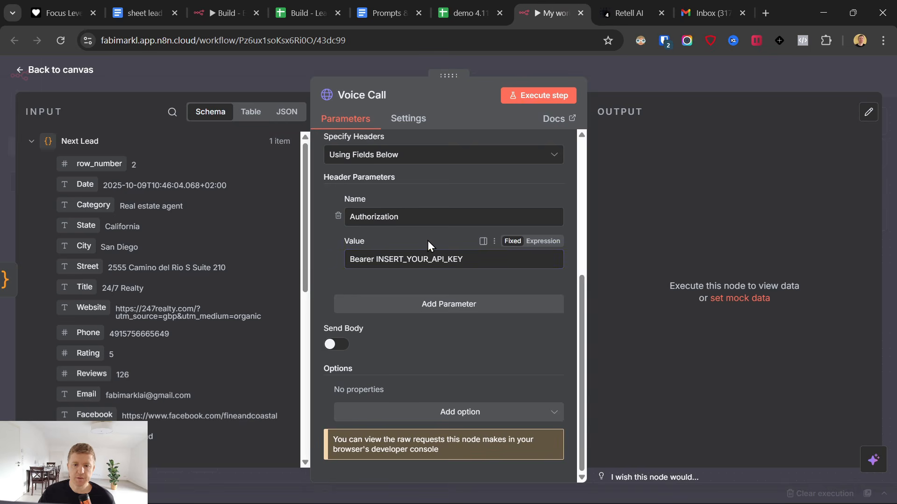
Step: Switch to Retell AI and publish the Single-Prompt Agent without a version name or assigned phone numbers
{"action": "left_click", "coordinate": [624, 6]}
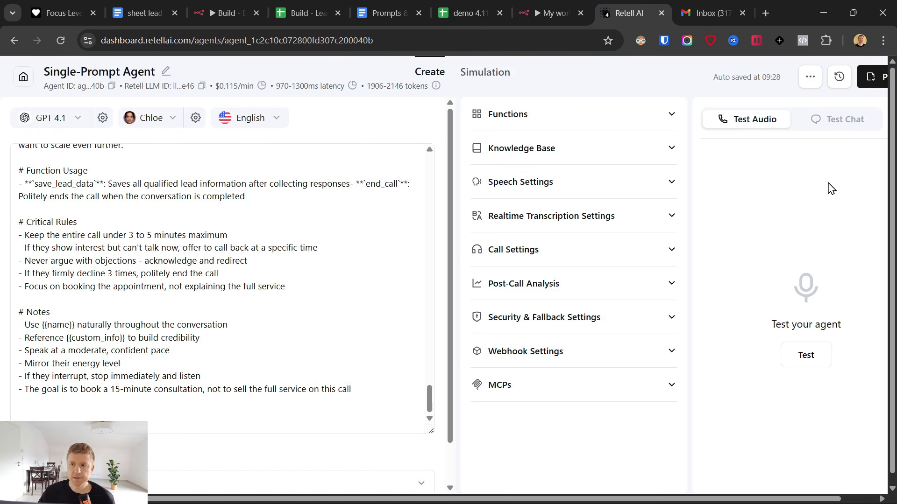
{"action": "key", "text": "ctrl+minus"}
{"action": "left_click", "coordinate": [862, 74]}
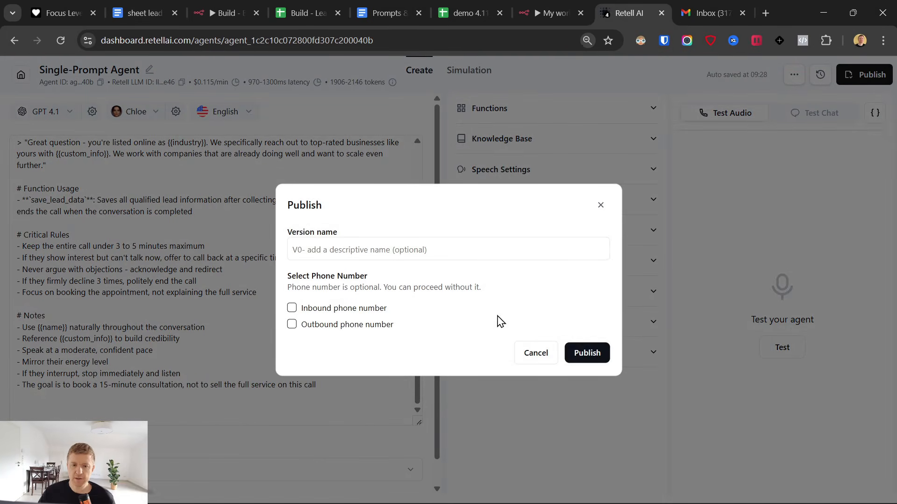
{"action": "left_click", "coordinate": [579, 357]}
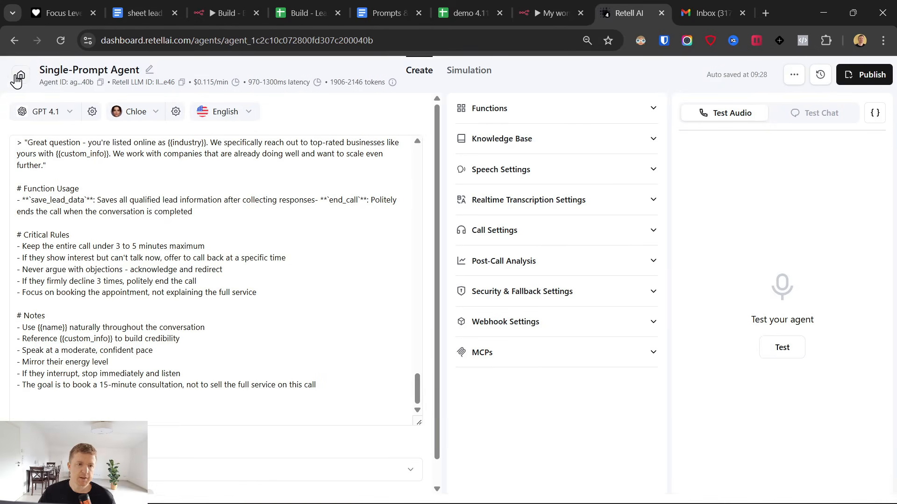
Step: Create a new Retell AI API key named "demo 4.11" in the workspace settings
{"action": "left_click", "coordinate": [19, 77]}
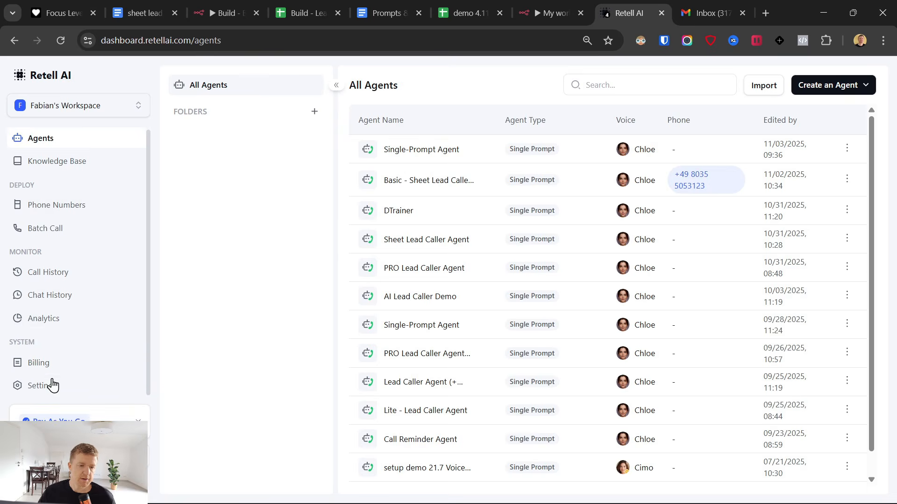
{"action": "left_click", "coordinate": [53, 386]}
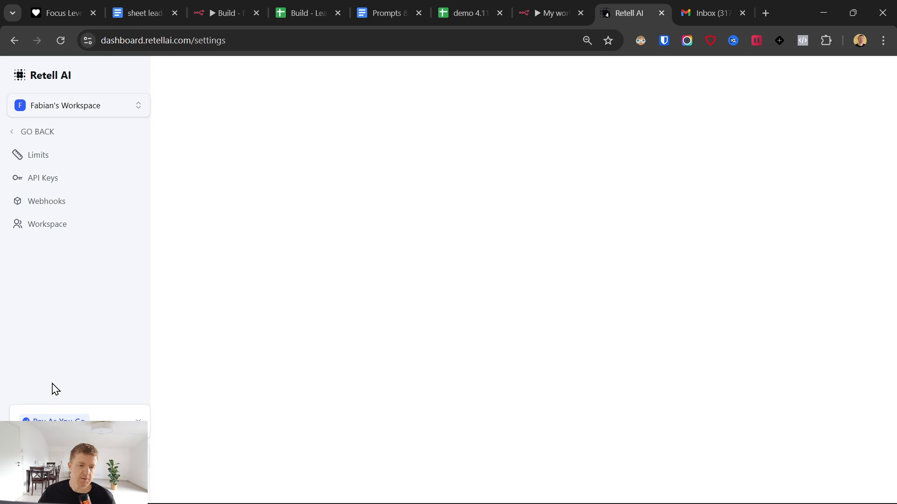
{"action": "left_click", "coordinate": [68, 177]}
{"action": "left_click", "coordinate": [827, 86]}
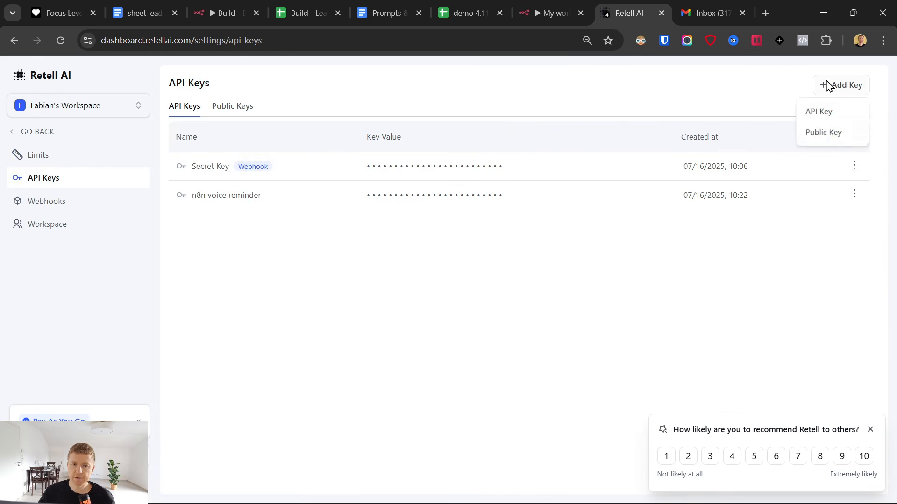
{"action": "left_click", "coordinate": [831, 113]}
{"action": "left_click", "coordinate": [413, 266]}
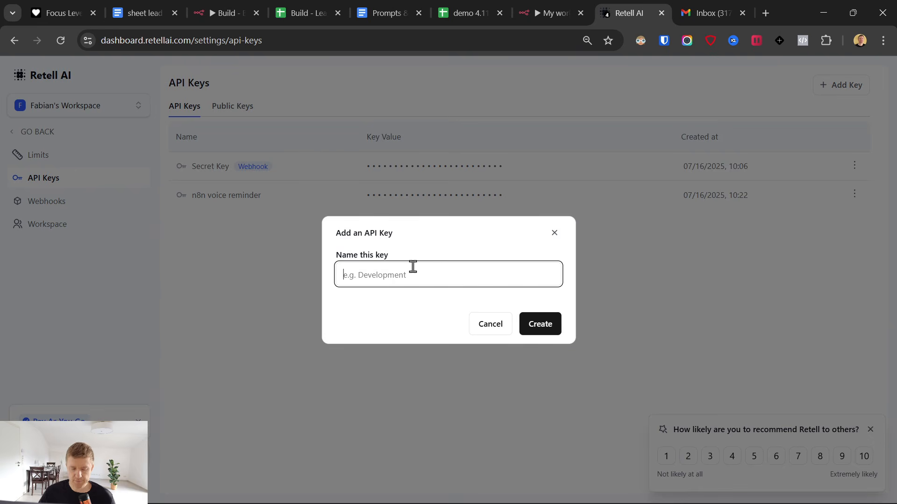
{"action": "type", "text": "demo 4.11"}
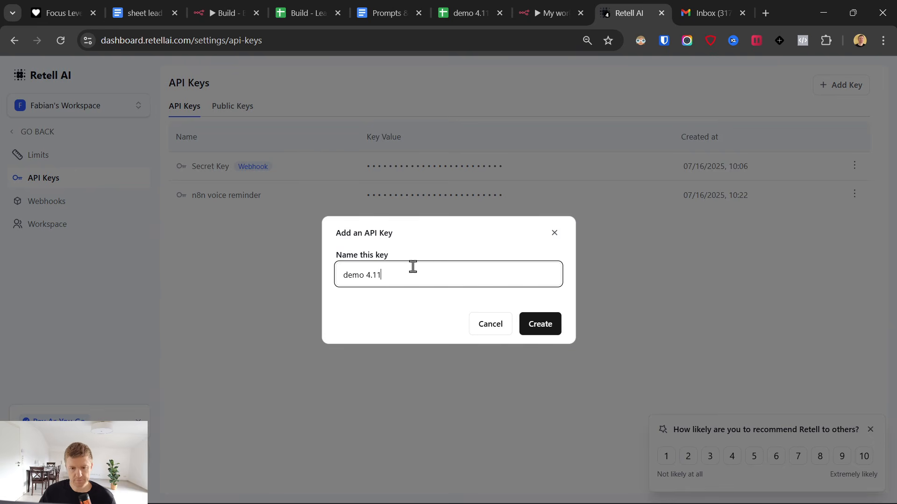
{"action": "left_click", "coordinate": [541, 324]}
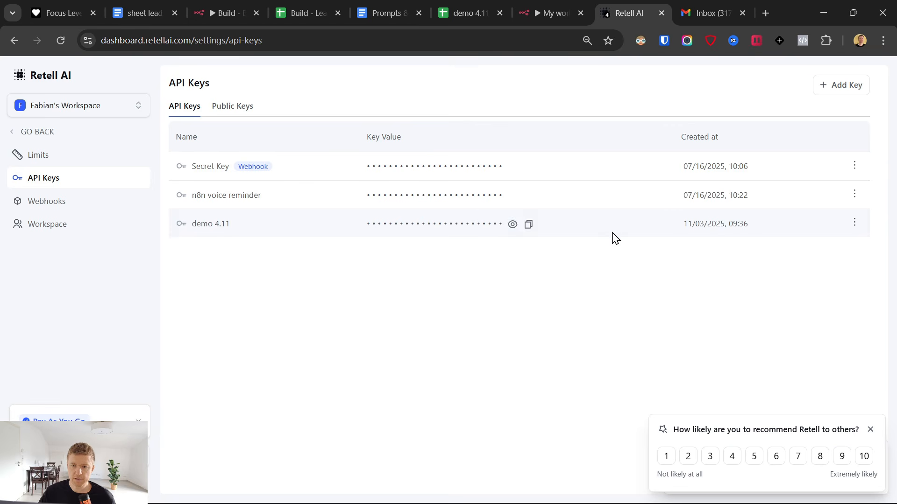
Step: Copy the demo 4.11 API key and replace the INSERT_YOUR_API_KEY placeholder with it in the n8n Voice Call node's Authorization header
{"action": "left_click", "coordinate": [529, 225]}
{"action": "left_click", "coordinate": [570, 4]}
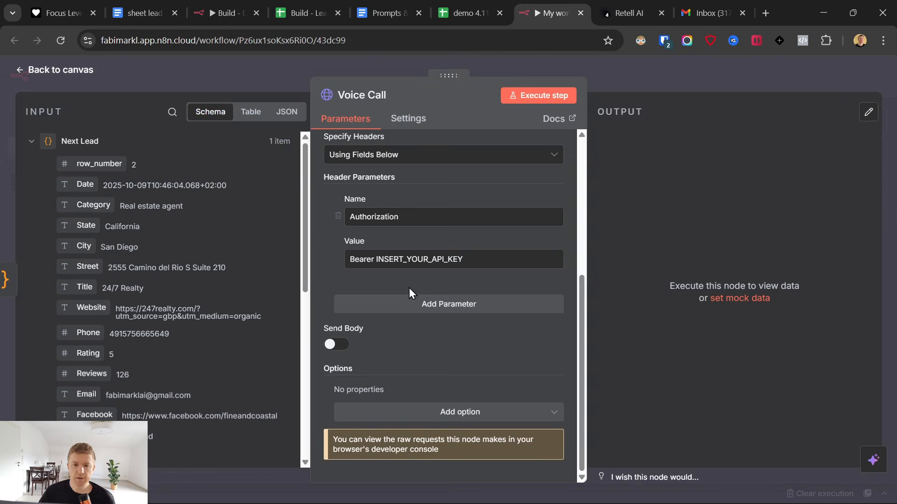
{"action": "double_click", "coordinate": [378, 259]}
{"action": "key", "text": "ctrl+v"}
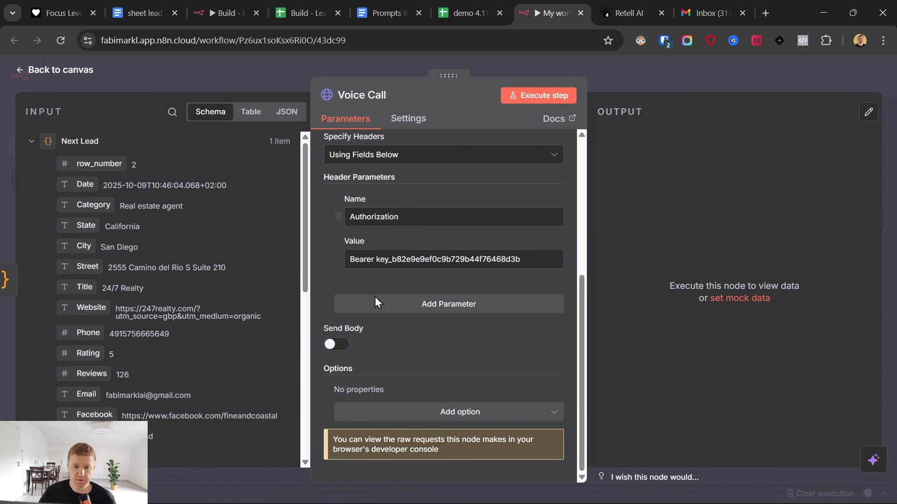
Step: Add a second header parameter and fill its name with "Content-Type" copied from the Prompts & Links document
{"action": "left_click", "coordinate": [400, 304]}
{"action": "left_click", "coordinate": [386, 7]}
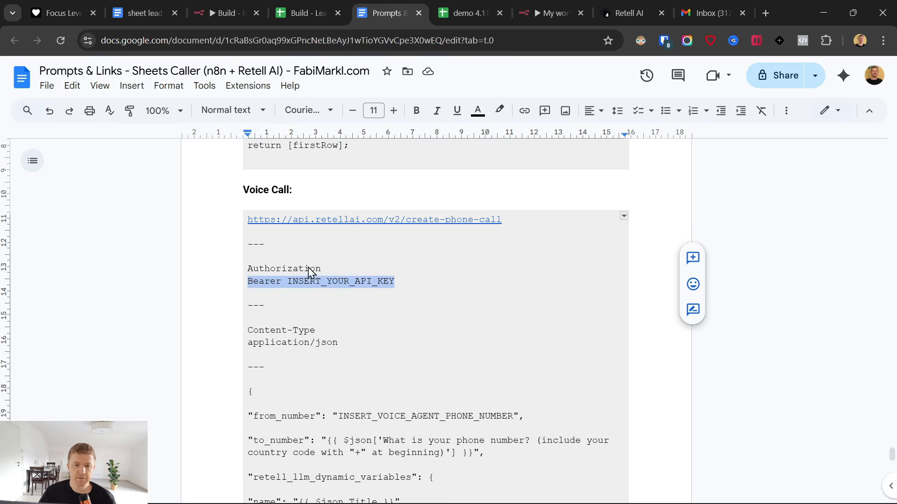
{"action": "left_click_drag", "start_coordinate": [319, 333], "coordinate": [251, 333]}
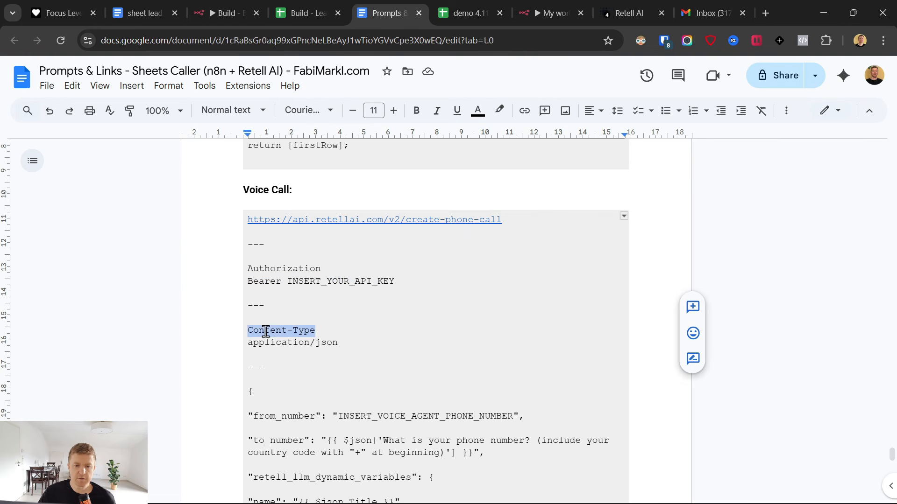
{"action": "left_click", "coordinate": [536, 3]}
{"action": "left_click", "coordinate": [392, 333]}
{"action": "key", "text": "ctrl+v"}
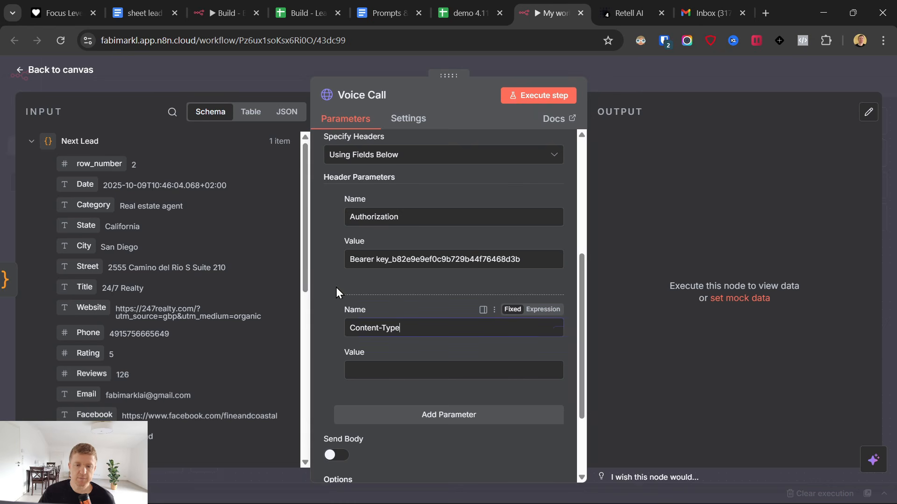
Step: Copy "application/json" from the document into the Content-Type header's value in the Voice Call node
{"action": "key", "text": "ctrl+5"}
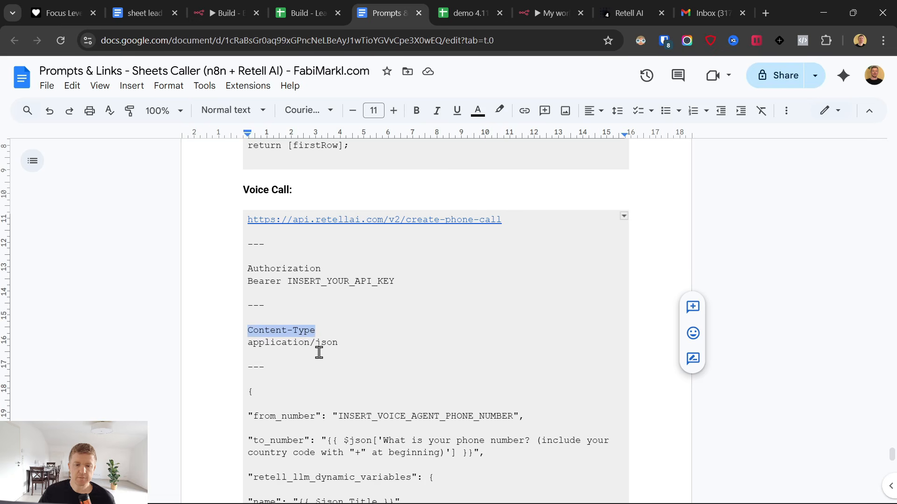
{"action": "left_click_drag", "start_coordinate": [338, 343], "coordinate": [248, 343]}
{"action": "left_click", "coordinate": [540, 3]}
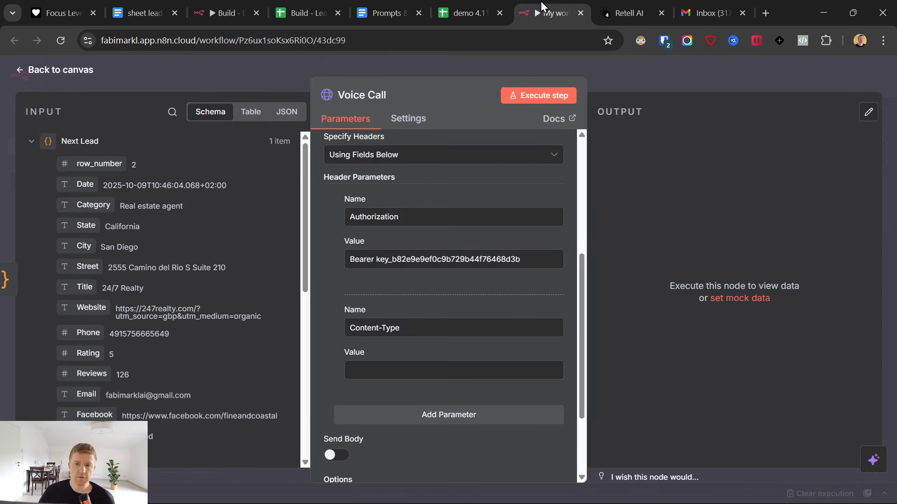
{"action": "left_click", "coordinate": [411, 371]}
{"action": "key", "text": "ctrl+v"}
Step: Enable sending a request body in the Voice Call node and specify it using JSON
{"action": "scroll", "coordinate": [391, 293], "scroll_direction": "down", "scroll_amount": 3}
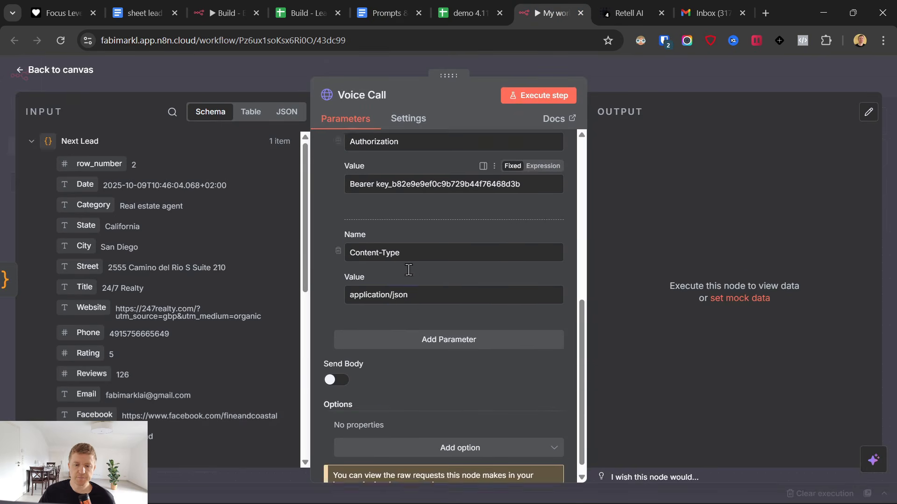
{"action": "left_click", "coordinate": [337, 345]}
{"action": "scroll", "coordinate": [376, 280], "scroll_direction": "down", "scroll_amount": 3}
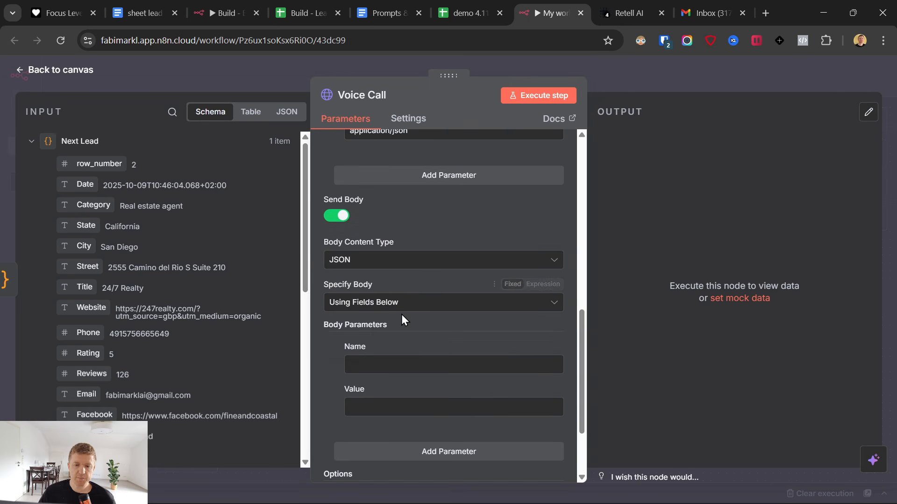
{"action": "left_click", "coordinate": [417, 302]}
{"action": "left_click", "coordinate": [438, 360]}
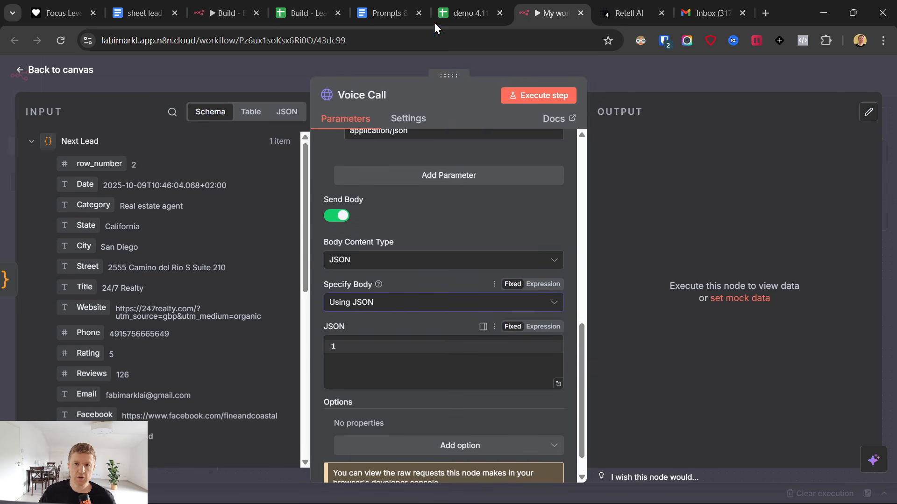
Step: Copy the whole JSON payload from the document's Voice Call section, from_number through override_agent_id, into the node's JSON body
{"action": "left_click", "coordinate": [405, 6]}
{"action": "scroll", "coordinate": [293, 333], "scroll_direction": "down", "scroll_amount": 3}
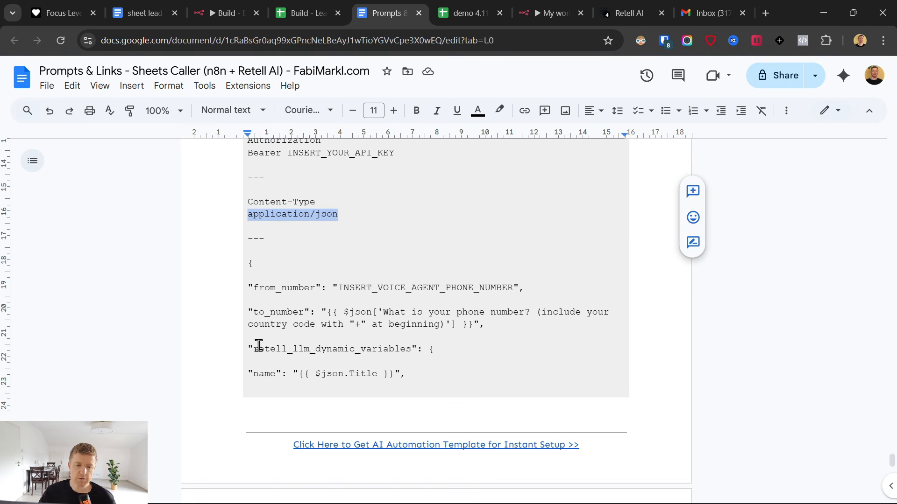
{"action": "left_click", "coordinate": [249, 260]}
{"action": "scroll", "coordinate": [380, 320], "scroll_direction": "down", "scroll_amount": 7}
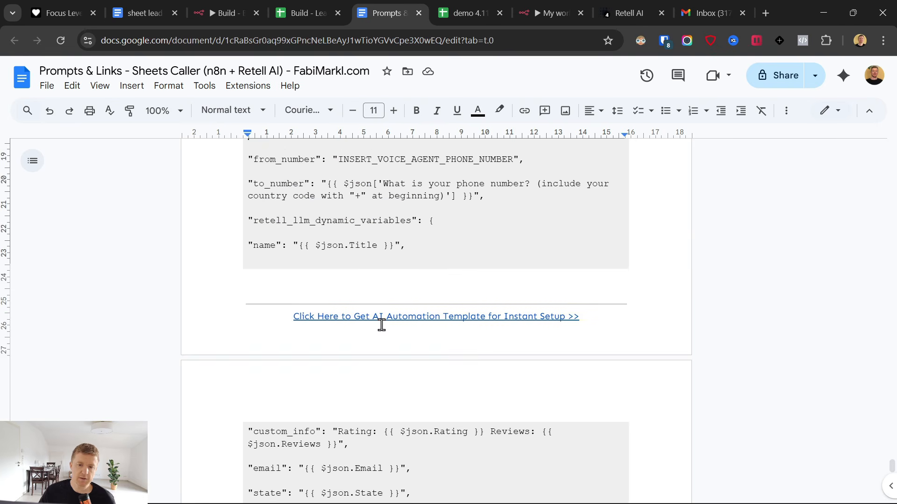
{"action": "left_click", "coordinate": [306, 420], "text": "shift"}
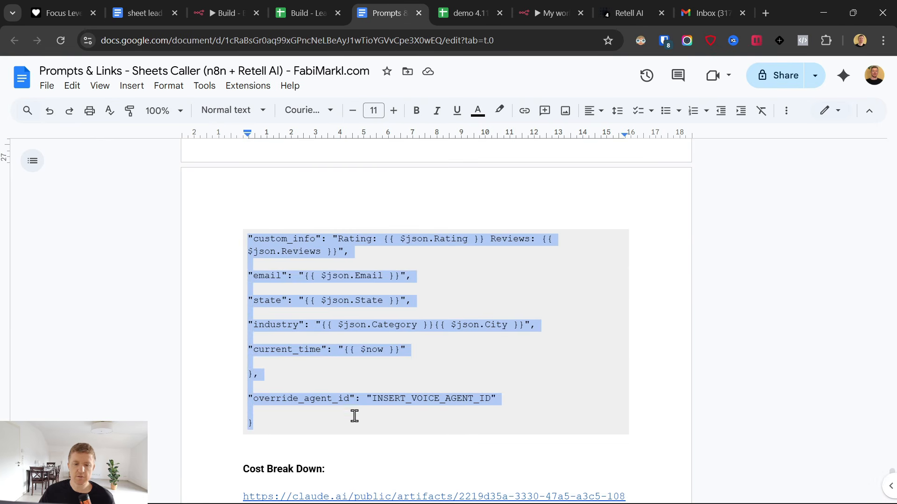
{"action": "left_click", "coordinate": [531, 3]}
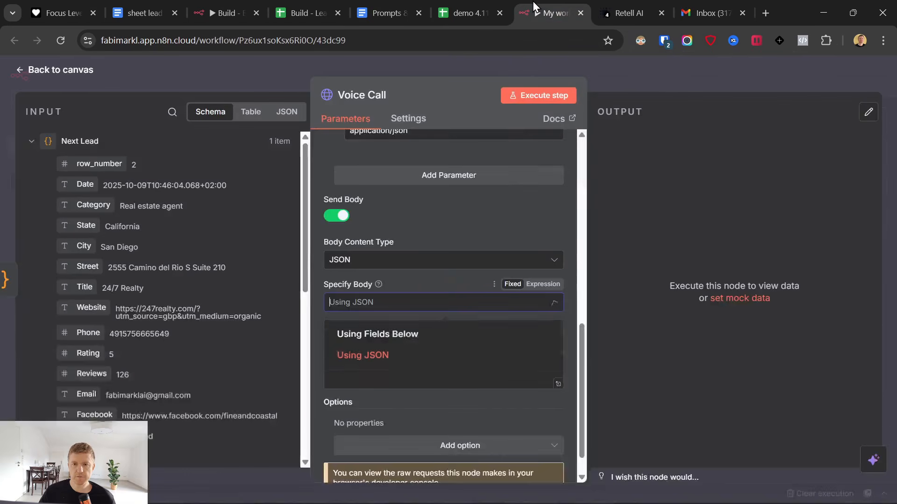
{"action": "left_click", "coordinate": [413, 282]}
{"action": "scroll", "coordinate": [410, 304], "scroll_direction": "down", "scroll_amount": 1}
{"action": "left_click", "coordinate": [410, 306]}
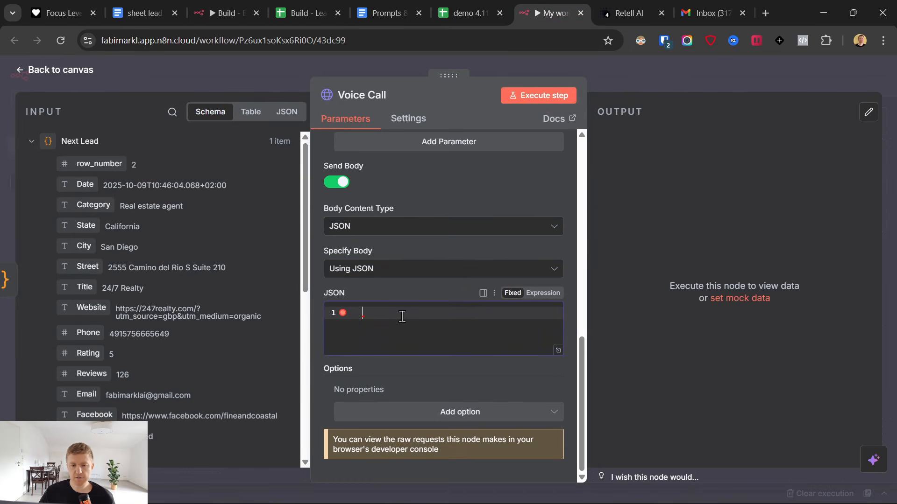
{"action": "key", "text": "ctrl+v"}
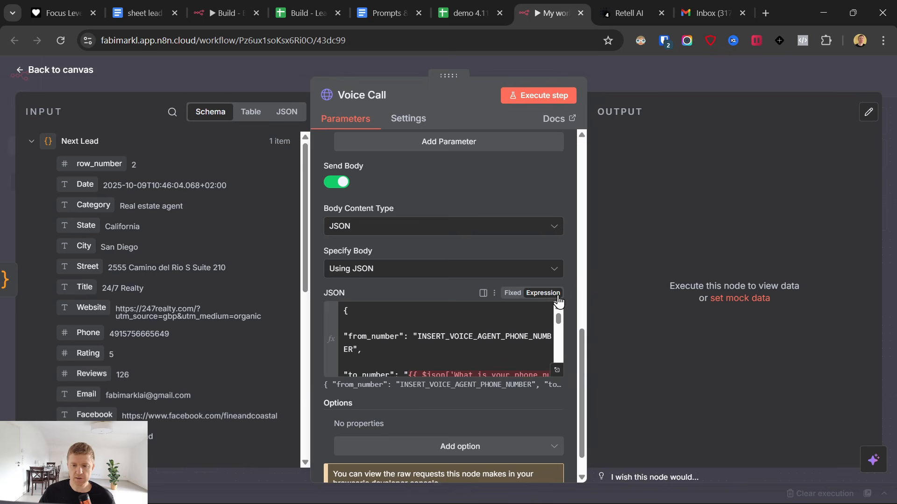
Step: Open the JSON body in the full expression editor and replace the to_number expression with the Next Lead's Phone field
{"action": "left_click", "coordinate": [558, 370]}
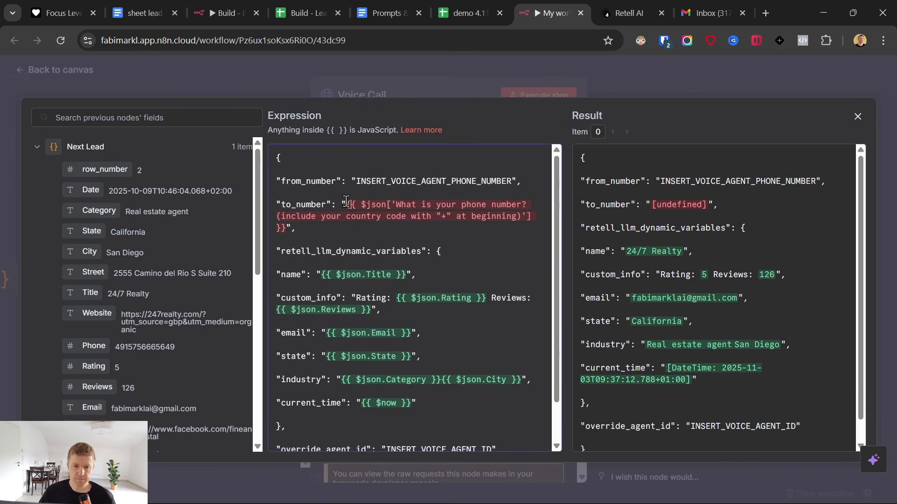
{"action": "left_click_drag", "start_coordinate": [346, 205], "coordinate": [283, 231]}
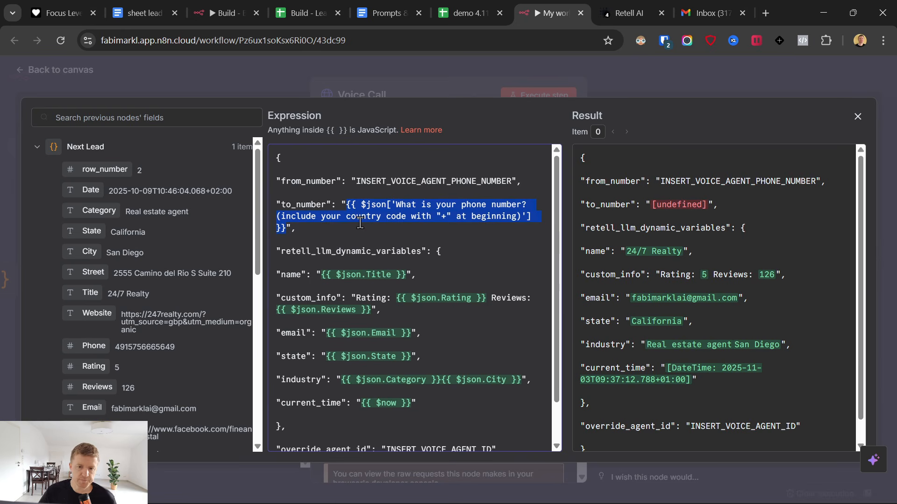
{"action": "key", "text": "BackSpace"}
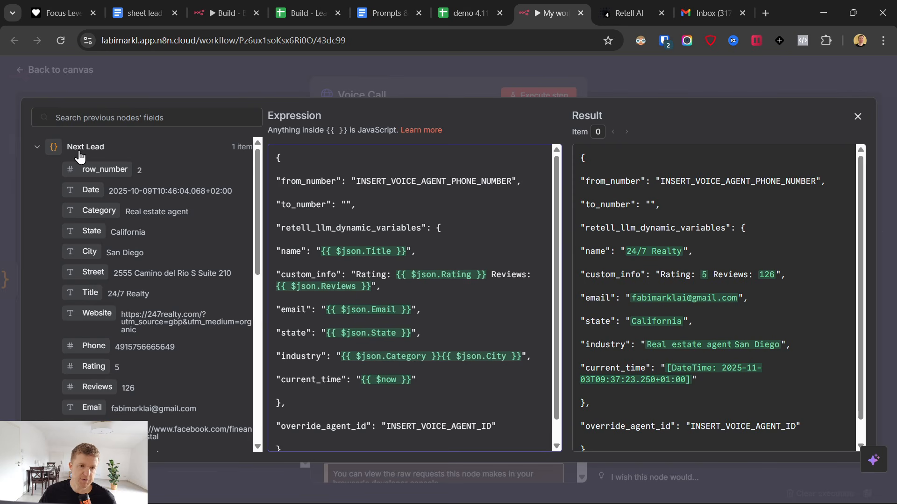
{"action": "left_click_drag", "start_coordinate": [87, 346], "coordinate": [347, 207]}
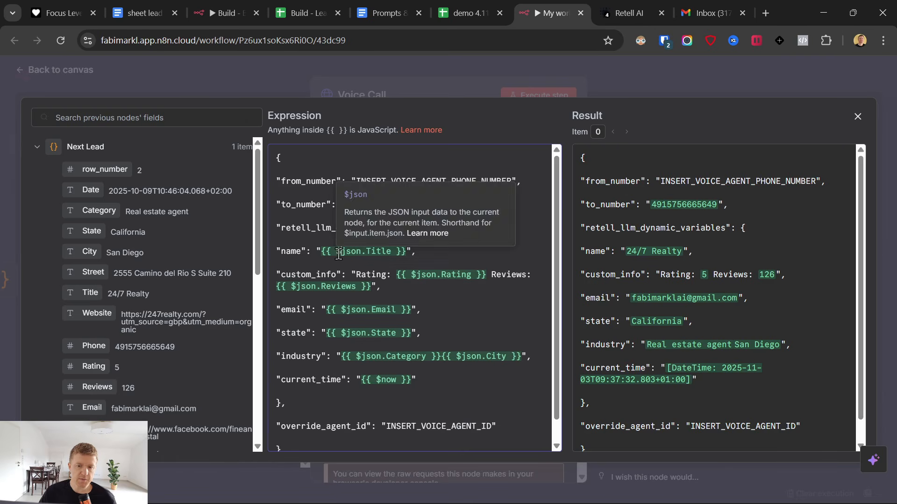
Step: Examine how the lead's name, custom info and other dynamic variables resolve in the JSON body's result preview
{"action": "left_click_drag", "start_coordinate": [626, 252], "coordinate": [686, 252]}
{"action": "left_click", "coordinate": [675, 253]}
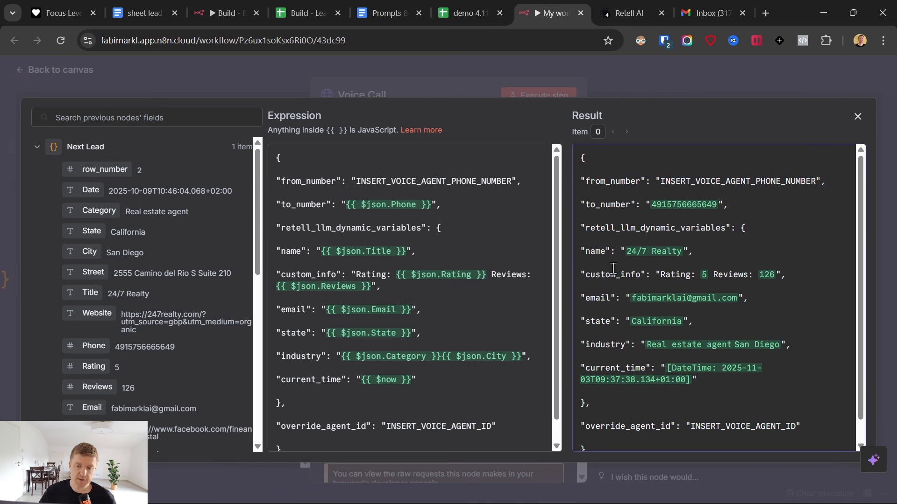
{"action": "left_click", "coordinate": [649, 7]}
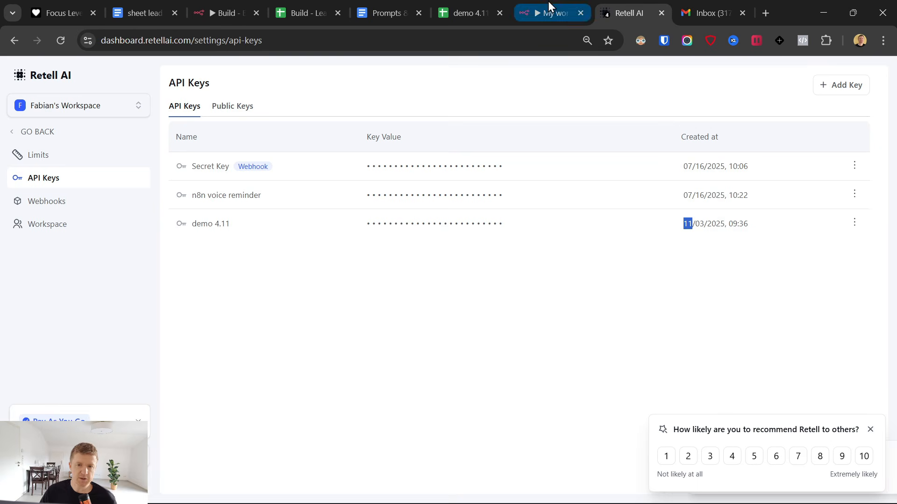
{"action": "left_click", "coordinate": [34, 79]}
{"action": "left_click", "coordinate": [669, 13]}
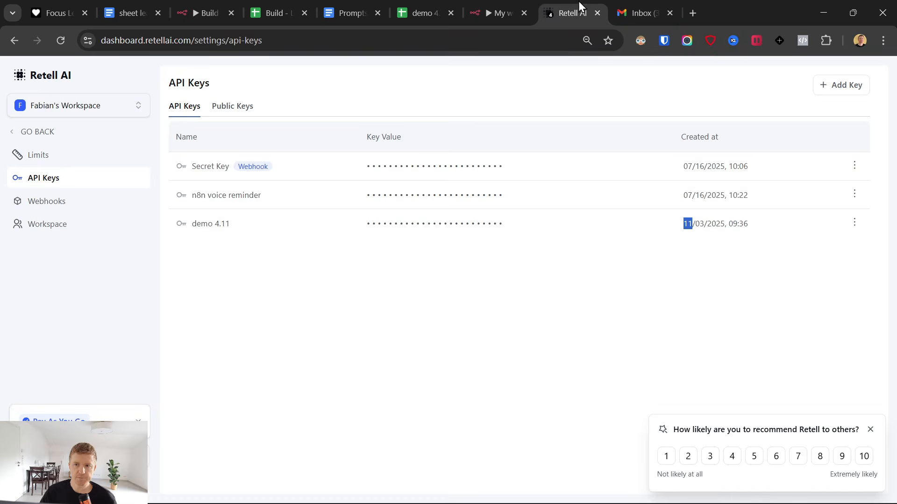
{"action": "left_click", "coordinate": [556, 13]}
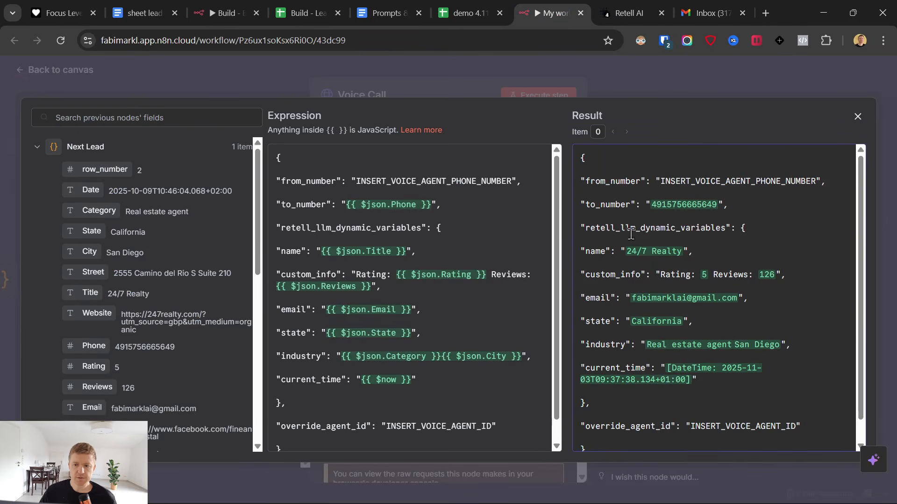
{"action": "left_click_drag", "start_coordinate": [625, 252], "coordinate": [707, 286]}
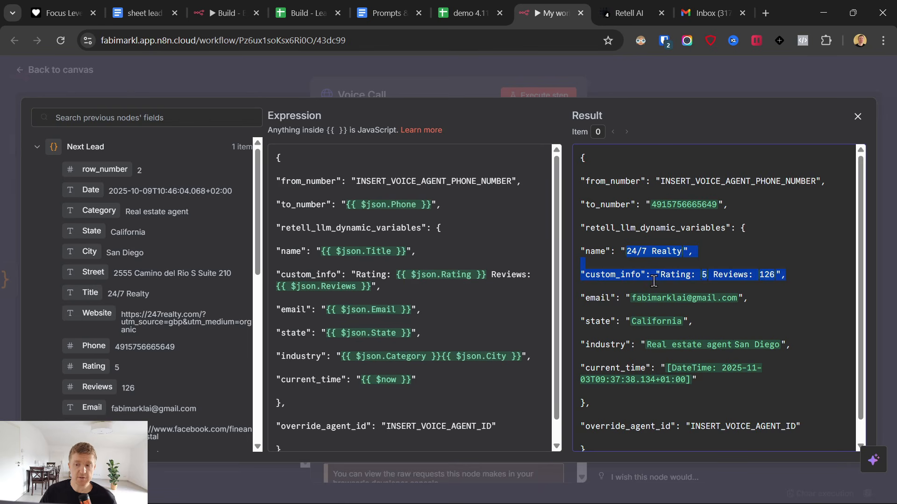
{"action": "left_click", "coordinate": [635, 256]}
{"action": "left_click_drag", "start_coordinate": [634, 248], "coordinate": [720, 276]}
{"action": "left_click", "coordinate": [675, 272]}
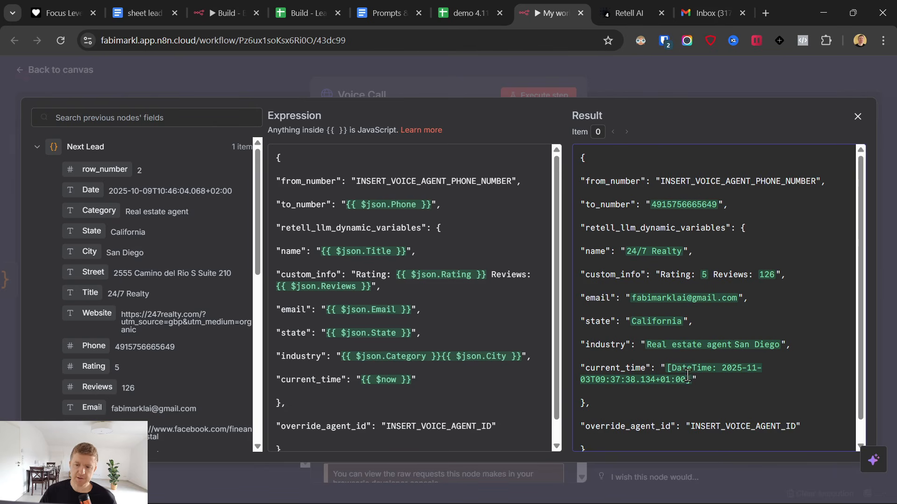
{"action": "scroll", "coordinate": [688, 375], "scroll_direction": "down", "scroll_amount": 1}
{"action": "scroll", "coordinate": [689, 281], "scroll_direction": "up", "scroll_amount": 1}
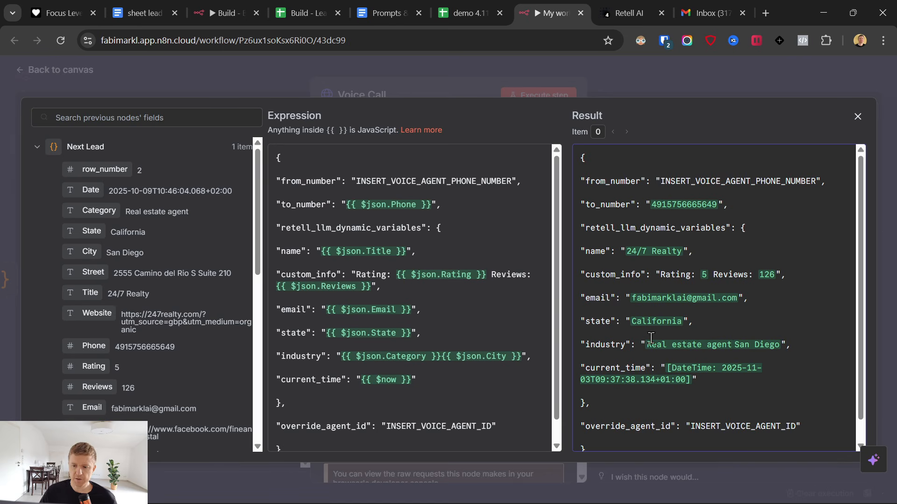
Step: Go to the prompts document and review its easiest option for connecting a phone number to the Sheet Caller AI Agent
{"action": "left_click", "coordinate": [629, 13]}
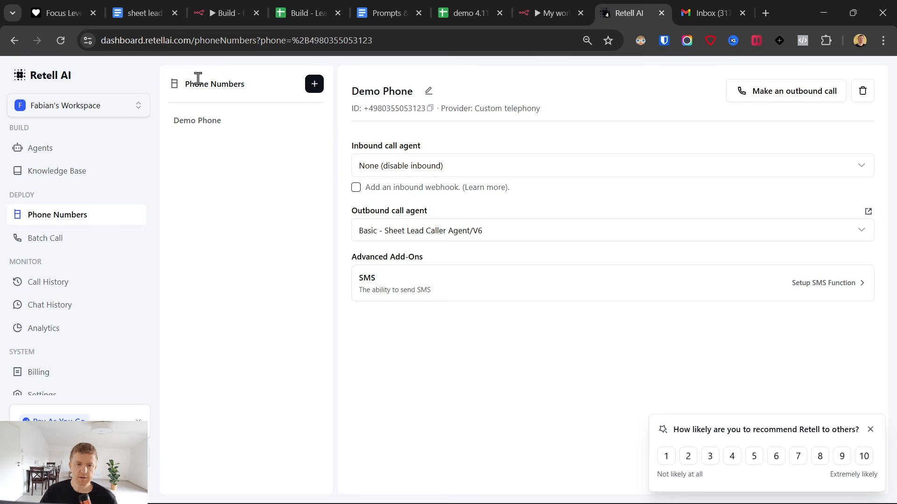
{"action": "left_click", "coordinate": [391, 9]}
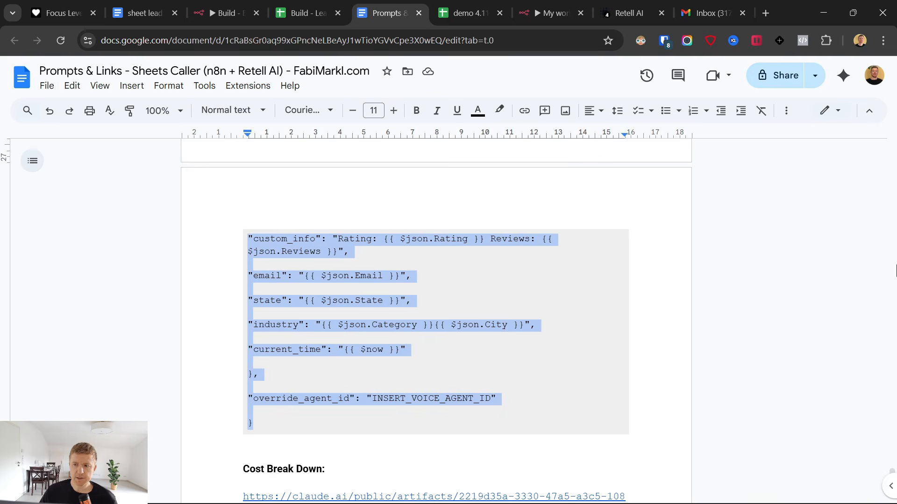
{"action": "left_click_drag", "start_coordinate": [892, 483], "coordinate": [893, 150]}
{"action": "scroll", "coordinate": [530, 245], "scroll_direction": "down", "scroll_amount": 9}
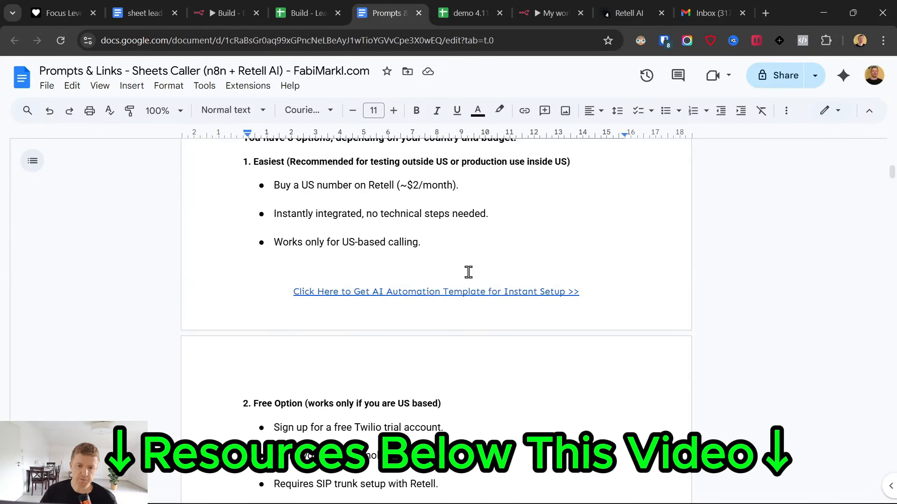
{"action": "scroll", "coordinate": [471, 276], "scroll_direction": "up", "scroll_amount": 2}
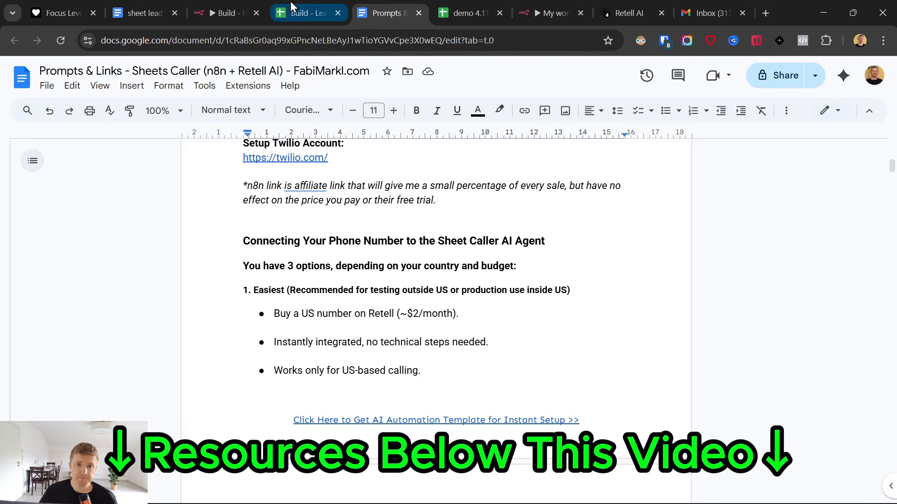
Step: Switch to Retell AI and buy the first listed standard United States phone number from Twilio
{"action": "left_click", "coordinate": [622, 11]}
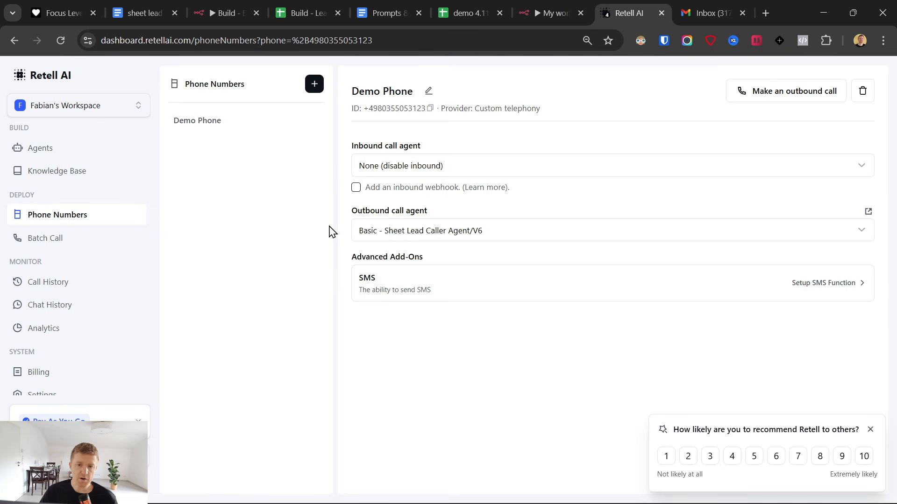
{"action": "left_click", "coordinate": [314, 84]}
{"action": "left_click", "coordinate": [348, 110]}
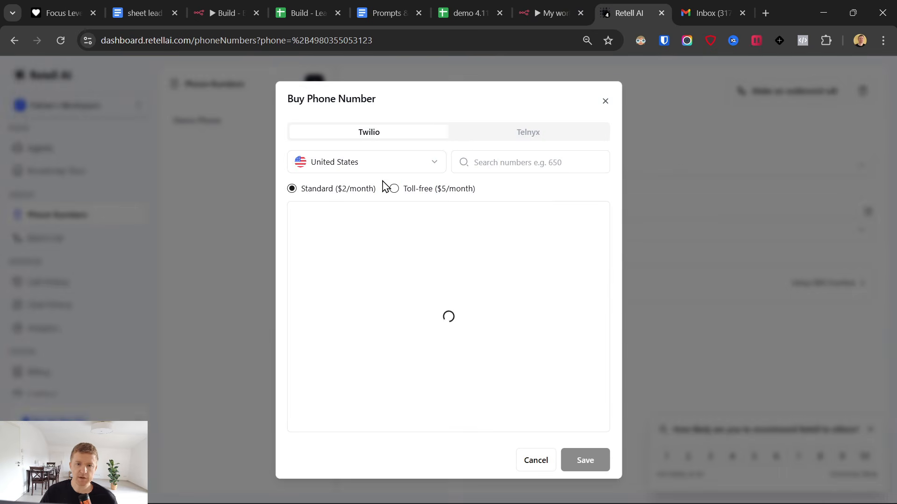
{"action": "left_click", "coordinate": [379, 166]}
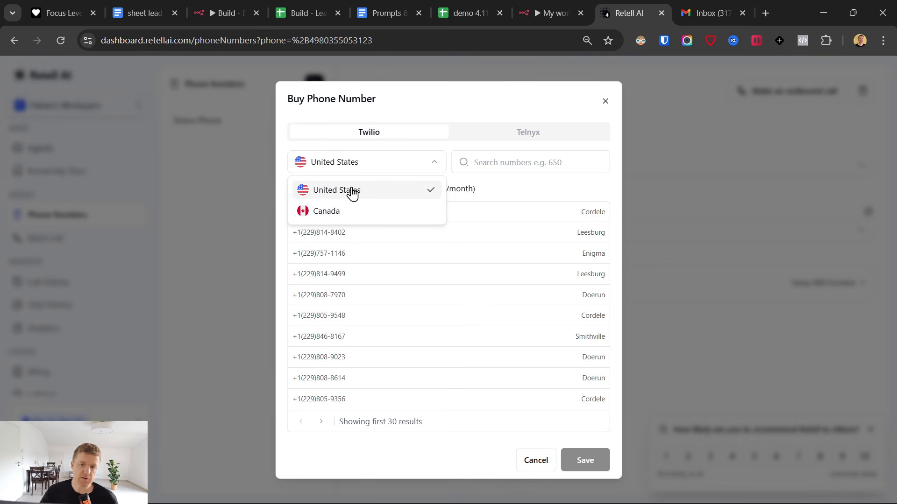
{"action": "left_click", "coordinate": [496, 202]}
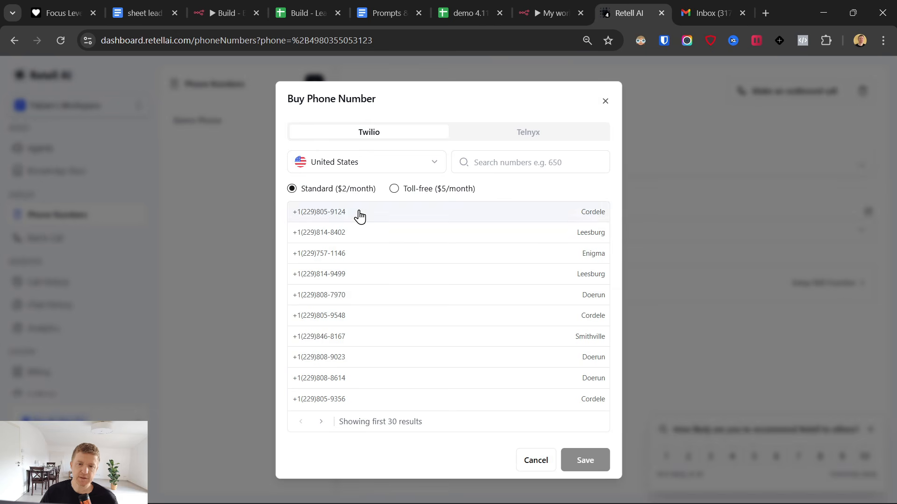
{"action": "left_click", "coordinate": [344, 216]}
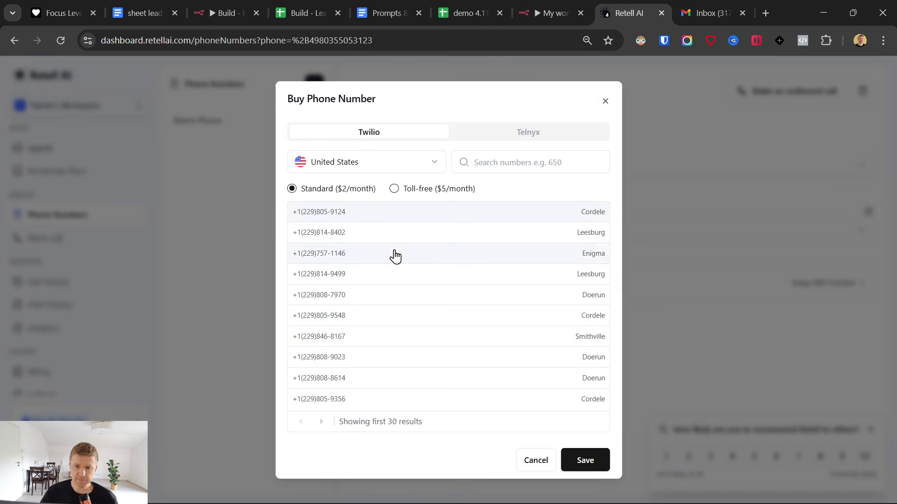
{"action": "left_click", "coordinate": [595, 463]}
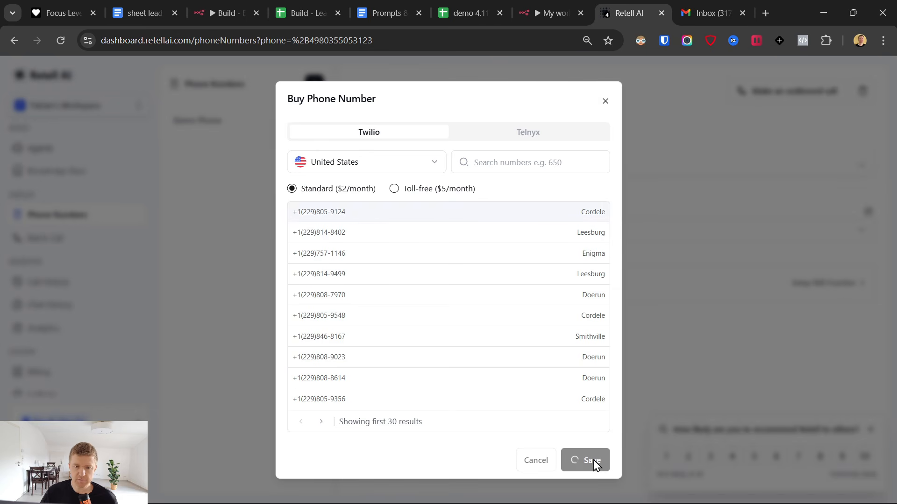
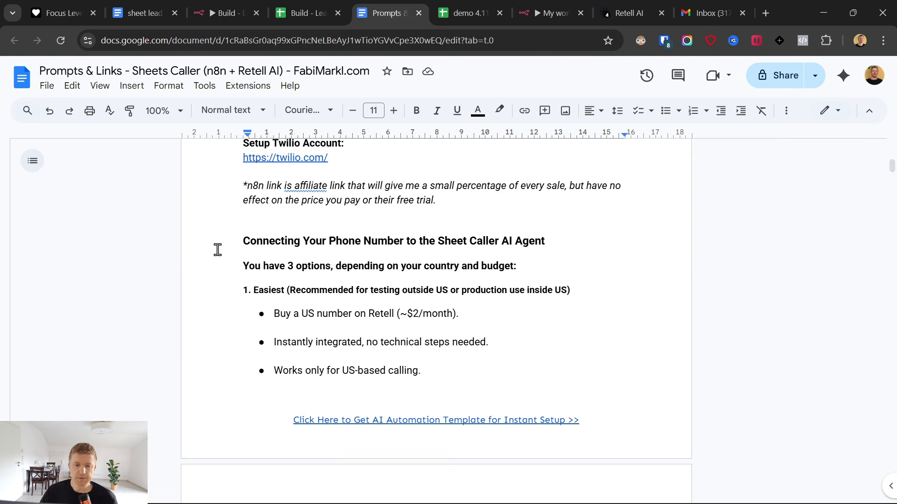
Step: Assign the draft version of Single-Prompt Agent as the inbound call agent of the newly bought US number
{"action": "left_click_drag", "start_coordinate": [217, 250], "coordinate": [457, 366]}
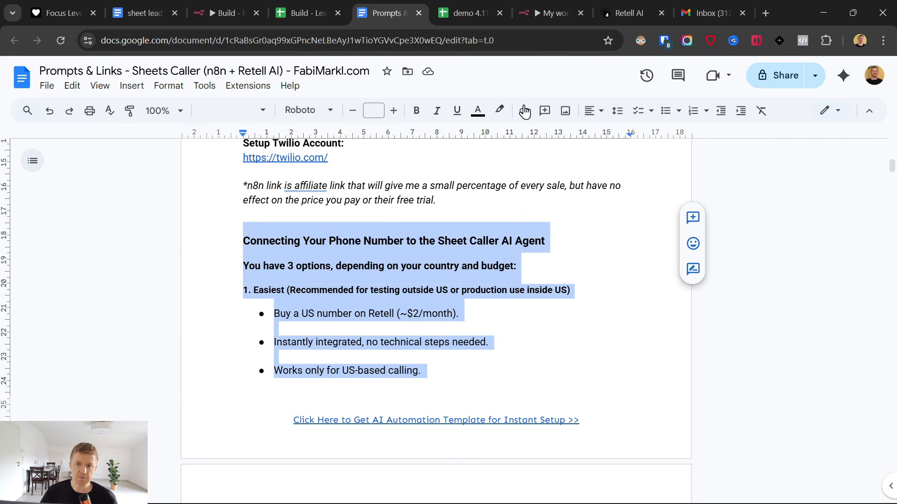
{"action": "left_click", "coordinate": [639, 7]}
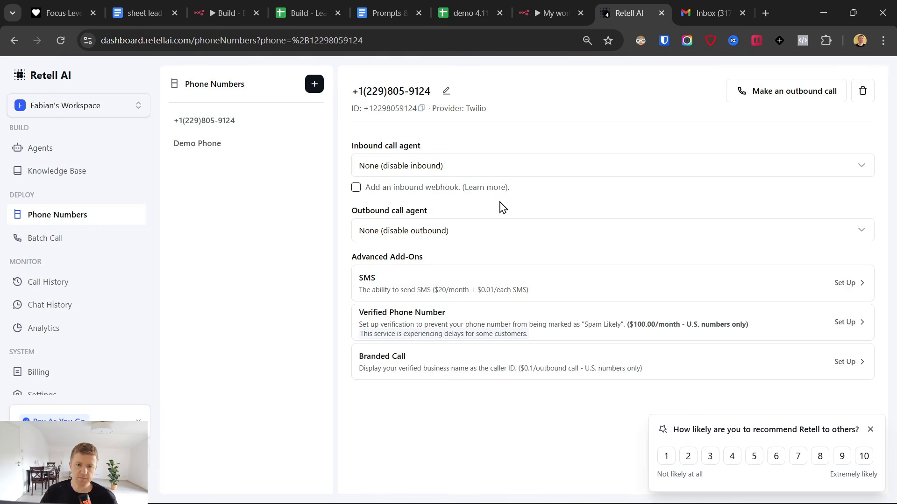
{"action": "left_click", "coordinate": [458, 167]}
{"action": "mouse_move", "coordinate": [429, 216]}
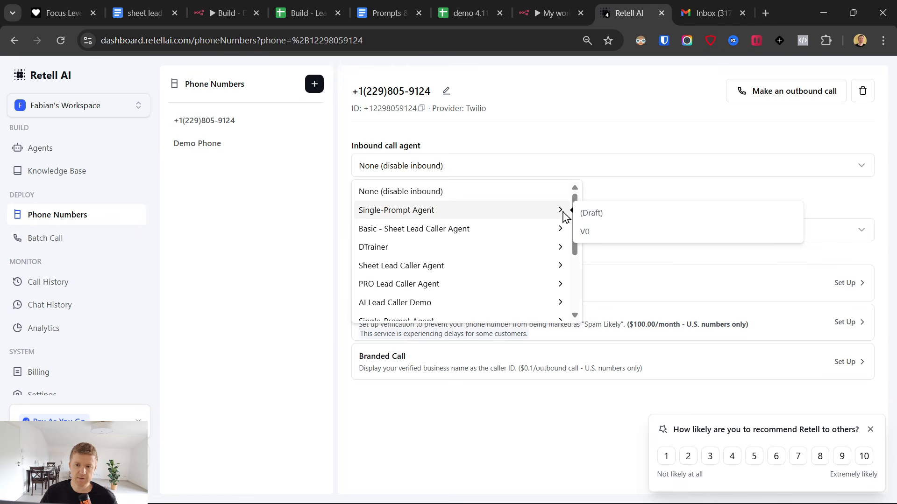
{"action": "left_click", "coordinate": [590, 213]}
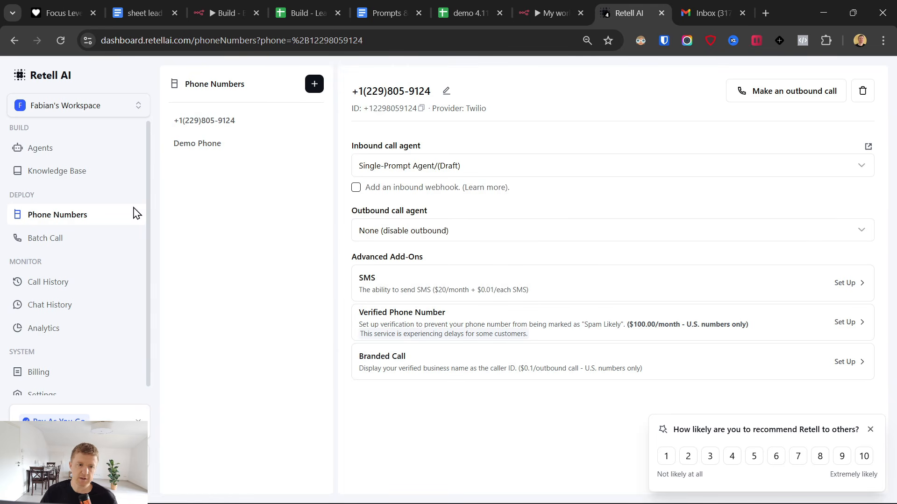
Step: Check in Retell AI's agents list which phone number is linked to the newest Single-Prompt Agent
{"action": "left_click", "coordinate": [54, 150]}
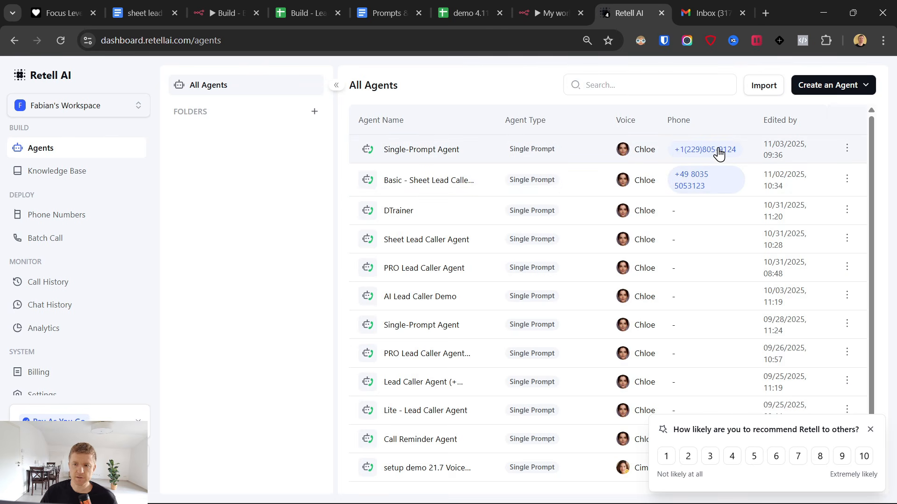
{"action": "right_click", "coordinate": [416, 152]}
{"action": "left_click", "coordinate": [284, 182]}
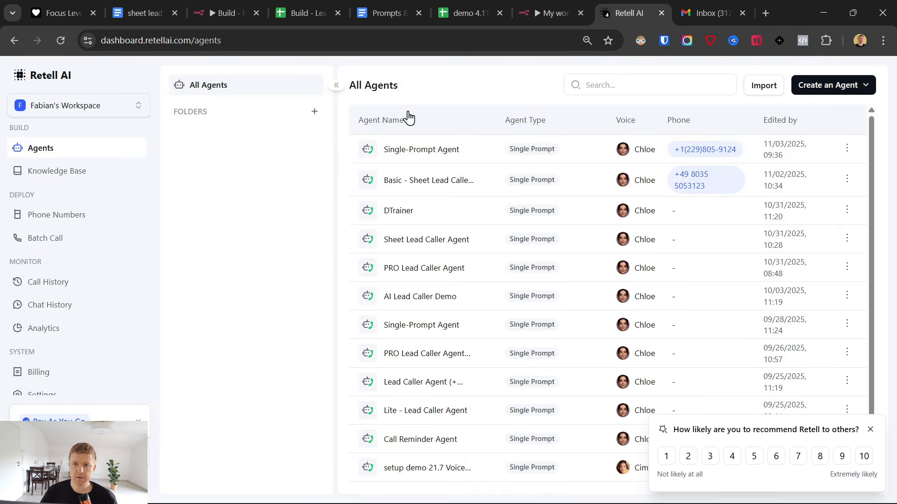
Step: Return to the prompts document and read the bullets under option 1 on buying a US number on Retell
{"action": "left_click", "coordinate": [382, 12]}
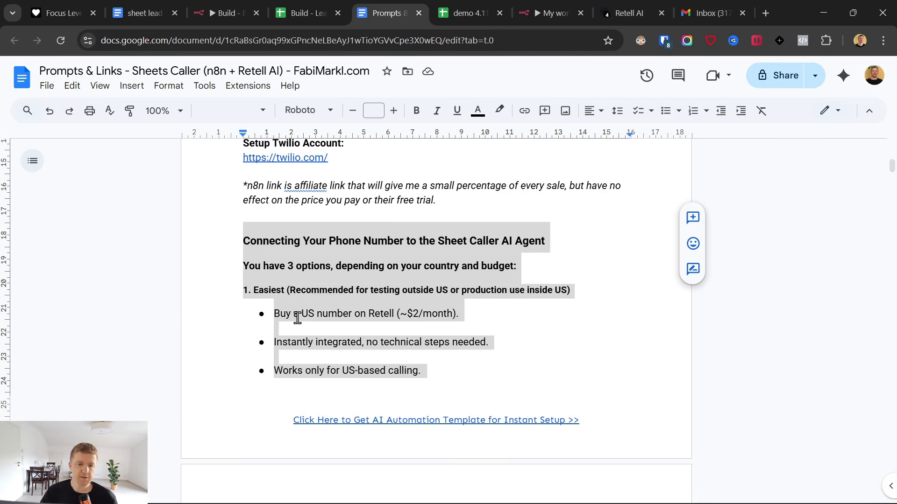
{"action": "scroll", "coordinate": [298, 318], "scroll_direction": "down", "scroll_amount": 4}
{"action": "scroll", "coordinate": [300, 317], "scroll_direction": "up", "scroll_amount": 3}
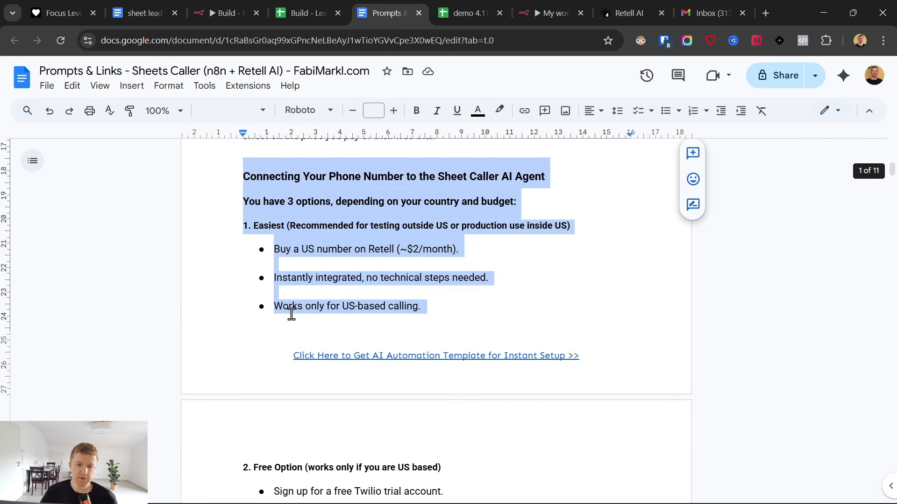
{"action": "left_click", "coordinate": [290, 310]}
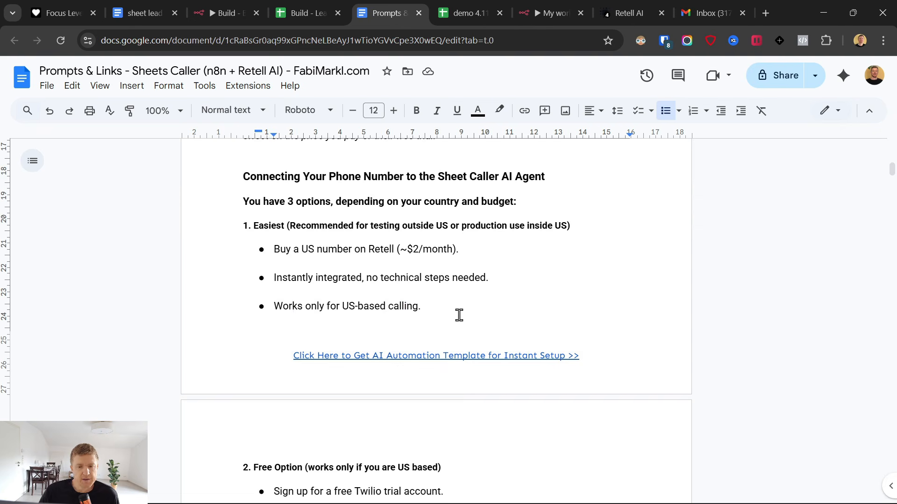
{"action": "left_click_drag", "start_coordinate": [459, 315], "coordinate": [257, 267]}
{"action": "scroll", "coordinate": [248, 321], "scroll_direction": "down", "scroll_amount": 1}
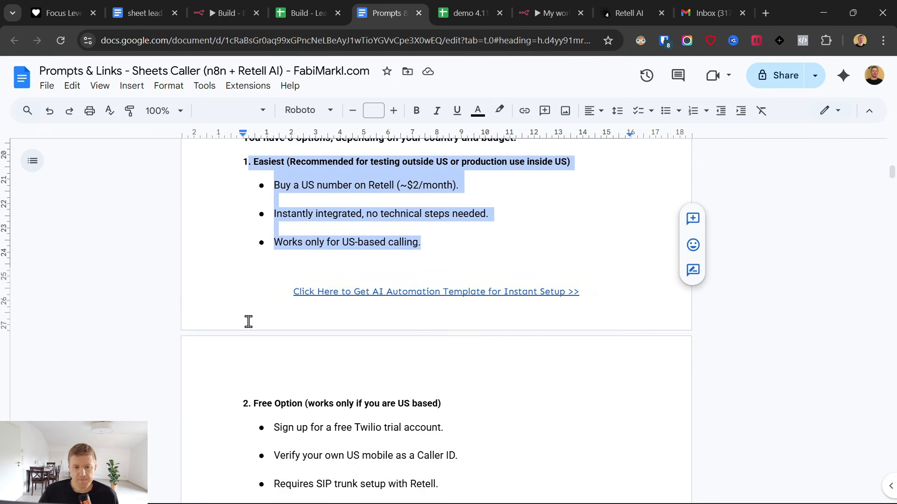
{"action": "scroll", "coordinate": [250, 327], "scroll_direction": "up", "scroll_amount": 3}
{"action": "left_click", "coordinate": [275, 314]}
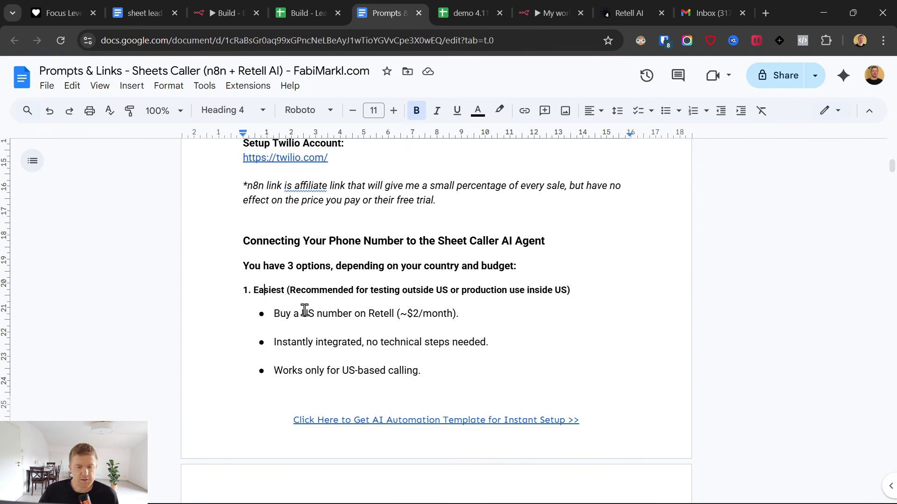
{"action": "left_click_drag", "start_coordinate": [275, 314], "coordinate": [476, 391]}
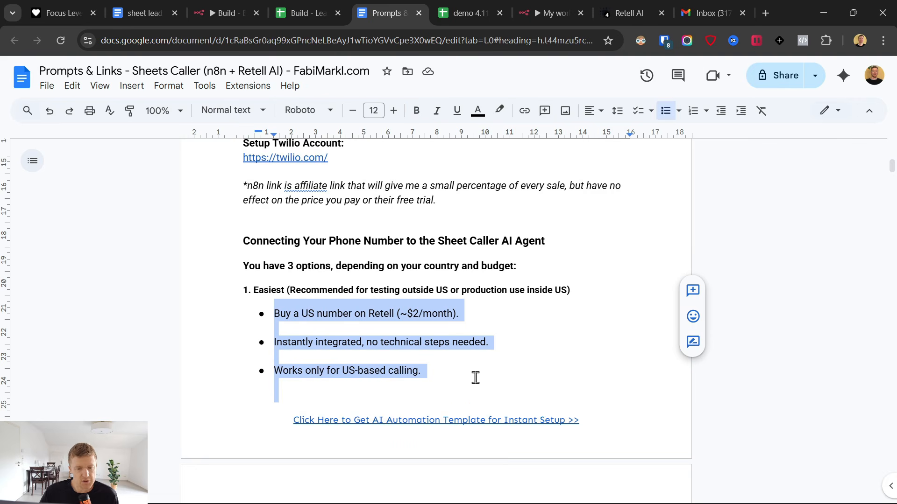
{"action": "scroll", "coordinate": [490, 302], "scroll_direction": "down", "scroll_amount": 2}
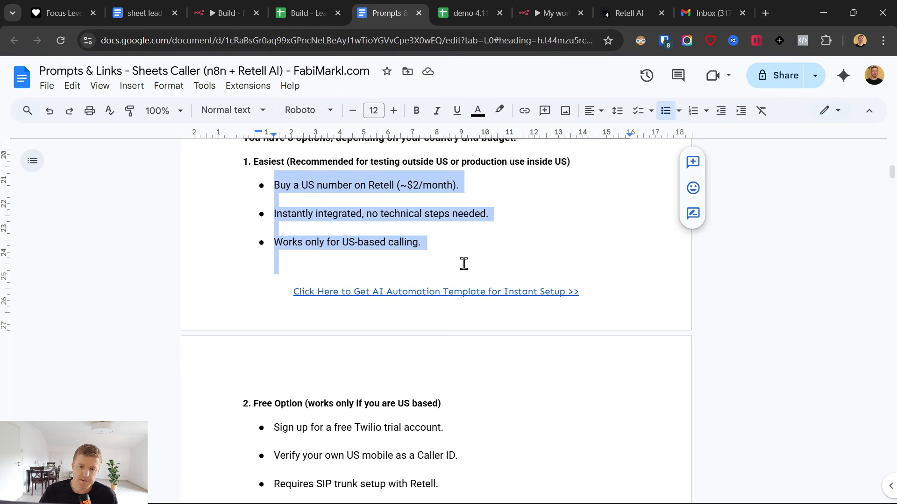
Step: Examine option 2, the free Twilio trial setup for US-based users, including its walkthrough video link
{"action": "scroll", "coordinate": [483, 287], "scroll_direction": "down", "scroll_amount": 4}
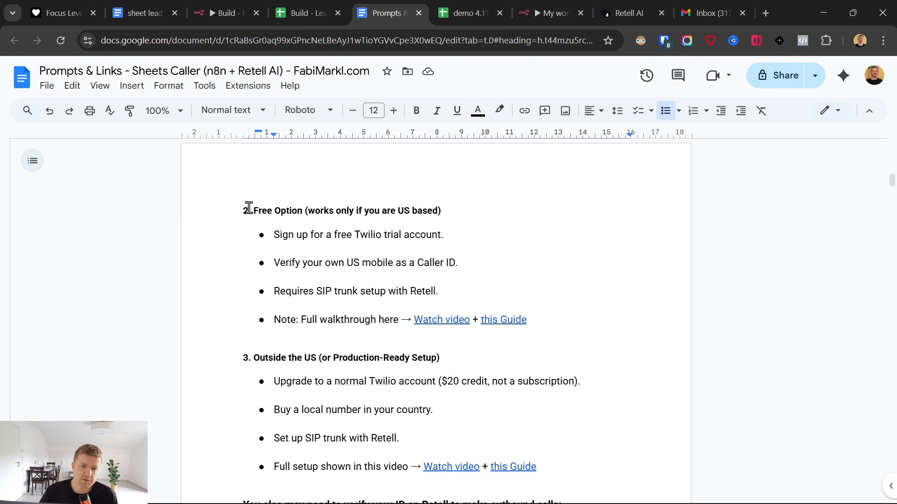
{"action": "left_click_drag", "start_coordinate": [248, 210], "coordinate": [564, 461]}
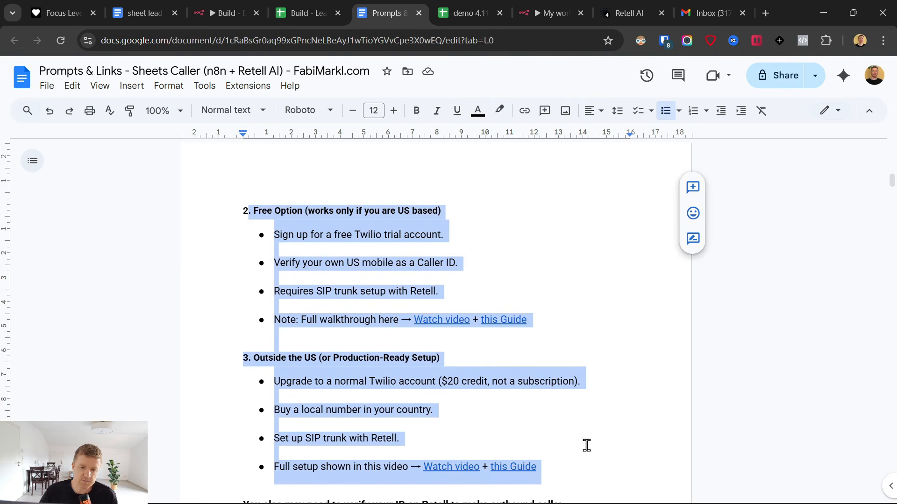
{"action": "left_click", "coordinate": [522, 398]}
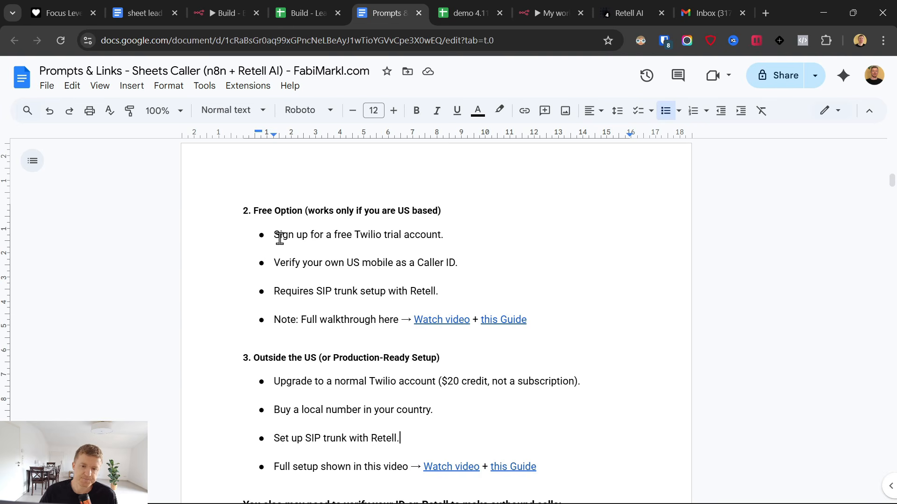
{"action": "left_click_drag", "start_coordinate": [358, 237], "coordinate": [541, 319]}
{"action": "left_click", "coordinate": [375, 227]}
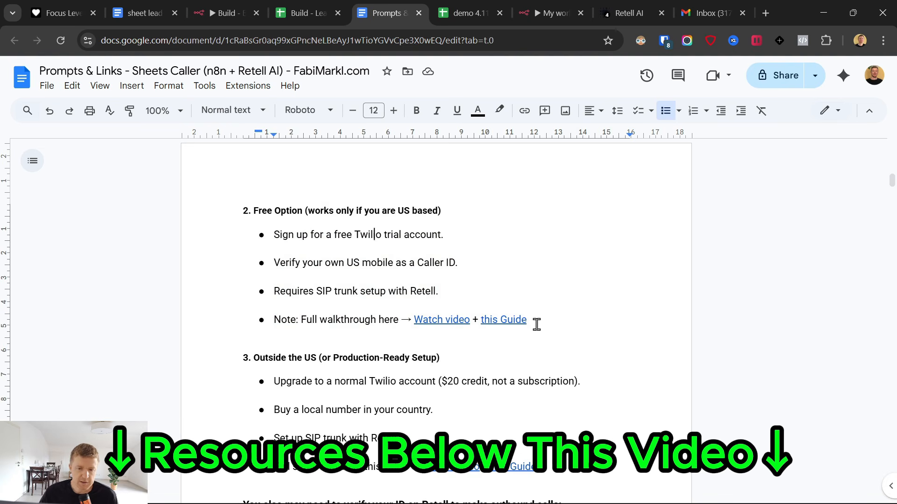
{"action": "left_click", "coordinate": [450, 319]}
{"action": "left_click", "coordinate": [504, 263]}
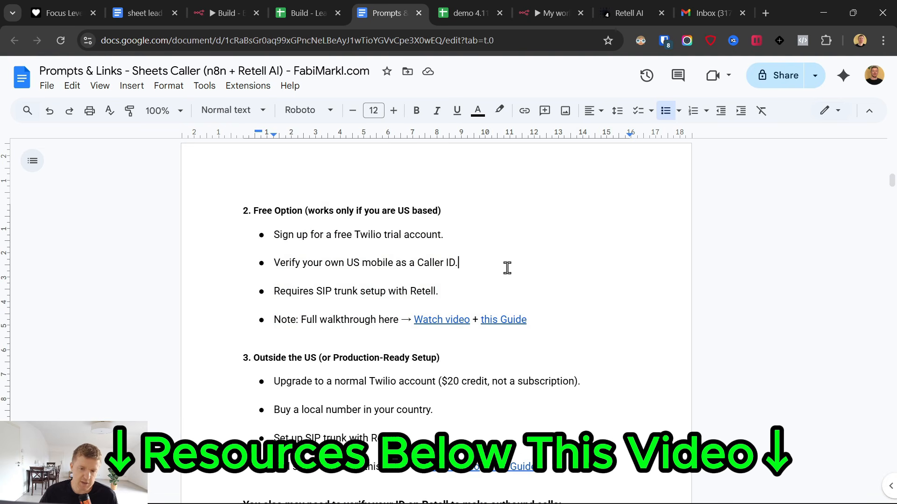
Step: Examine option 3, the setup outside the US or for production, and preview its video and guide links
{"action": "scroll", "coordinate": [507, 274], "scroll_direction": "down", "scroll_amount": 3}
{"action": "left_click_drag", "start_coordinate": [259, 224], "coordinate": [580, 343]}
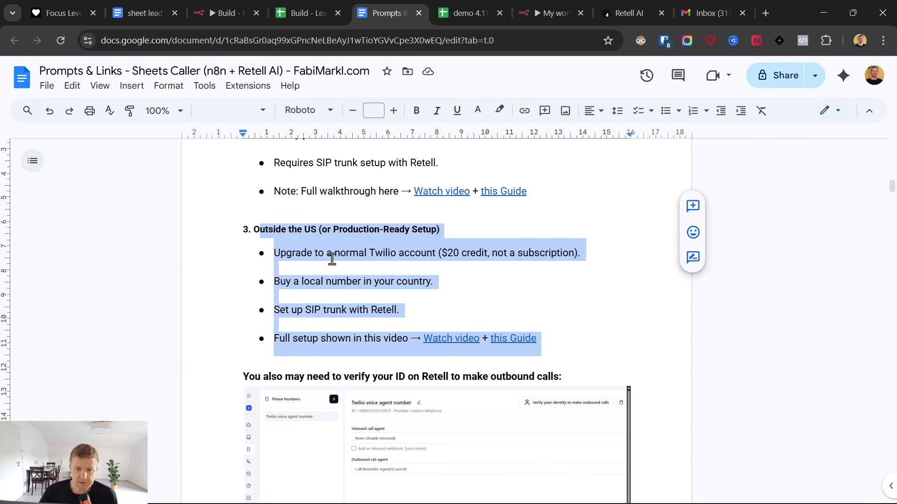
{"action": "left_click", "coordinate": [318, 255]}
{"action": "left_click", "coordinate": [253, 229]}
{"action": "left_click", "coordinate": [576, 347], "text": "shift"}
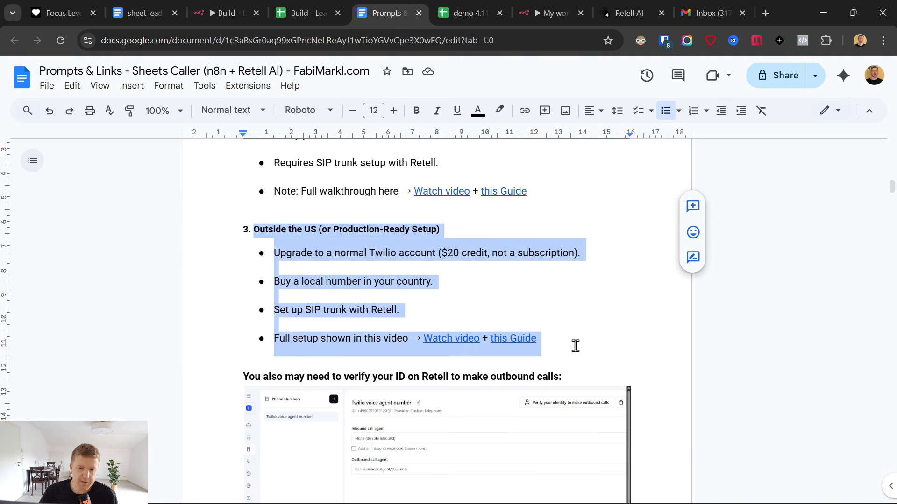
{"action": "left_click", "coordinate": [453, 338]}
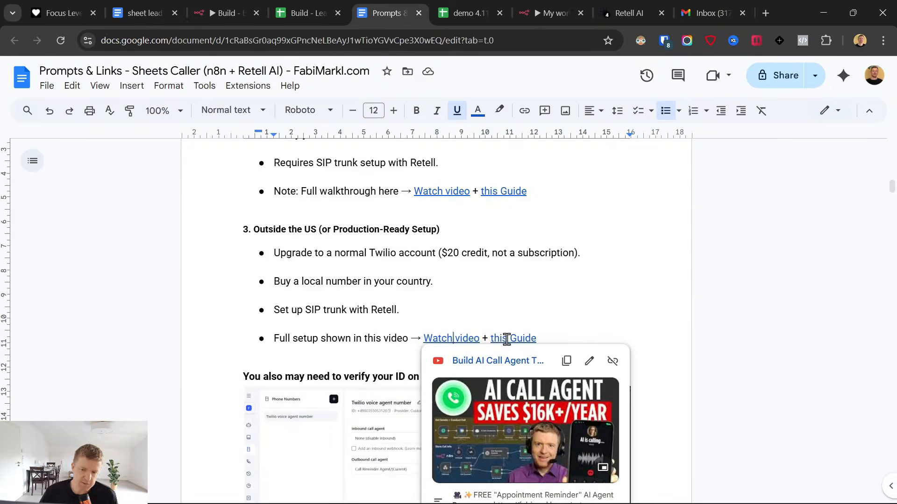
{"action": "left_click", "coordinate": [508, 340]}
{"action": "left_click", "coordinate": [457, 339]}
Step: Review the note on verifying your ID on Retell for outbound calls, and return to the phone number options overview
{"action": "scroll", "coordinate": [456, 273], "scroll_direction": "down", "scroll_amount": 2}
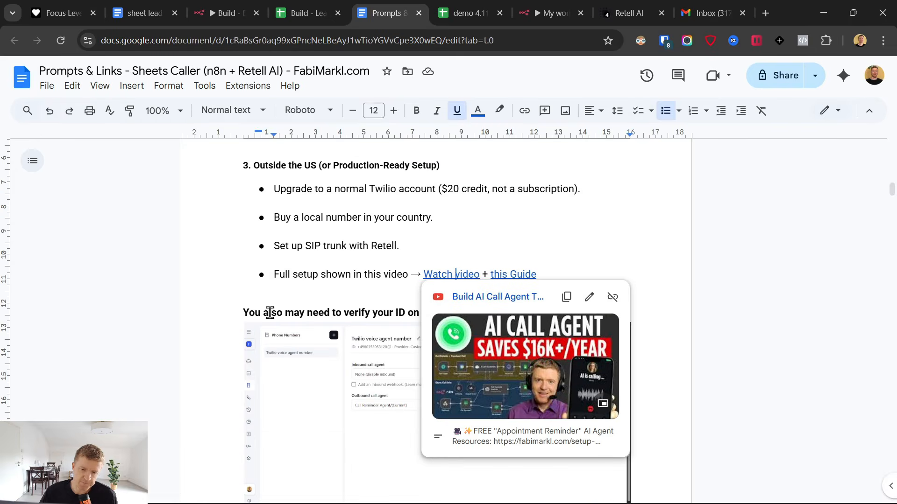
{"action": "left_click", "coordinate": [282, 289]}
{"action": "scroll", "coordinate": [285, 286], "scroll_direction": "down", "scroll_amount": 3}
{"action": "scroll", "coordinate": [297, 306], "scroll_direction": "up", "scroll_amount": 1}
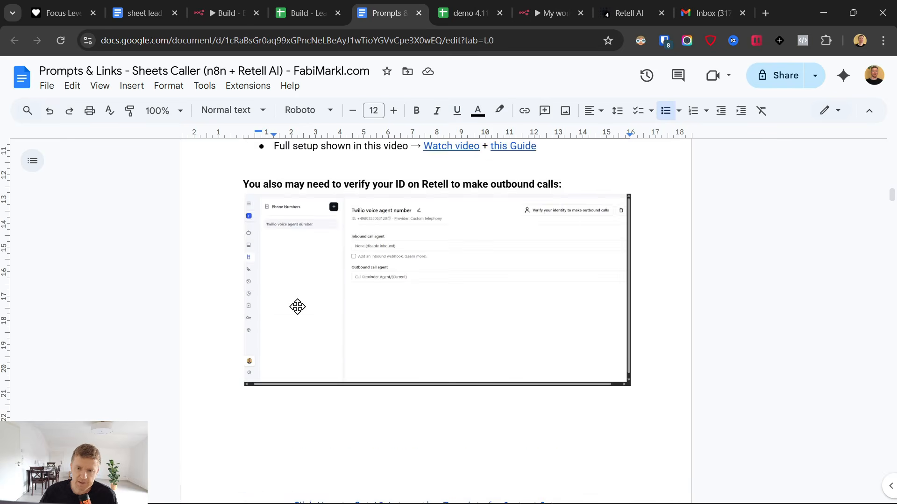
{"action": "scroll", "coordinate": [298, 306], "scroll_direction": "down", "scroll_amount": 4}
{"action": "scroll", "coordinate": [295, 317], "scroll_direction": "up", "scroll_amount": 3}
{"action": "scroll", "coordinate": [295, 317], "scroll_direction": "up", "scroll_amount": 10}
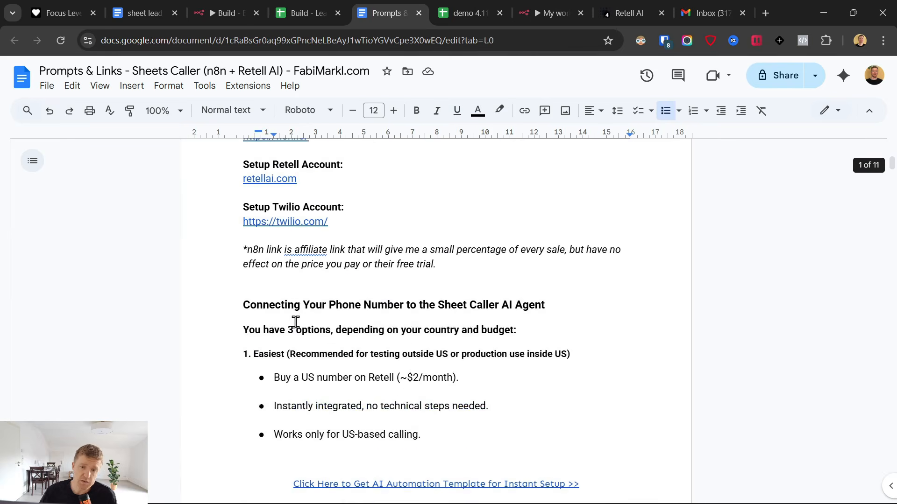
{"action": "scroll", "coordinate": [295, 322], "scroll_direction": "down", "scroll_amount": 3}
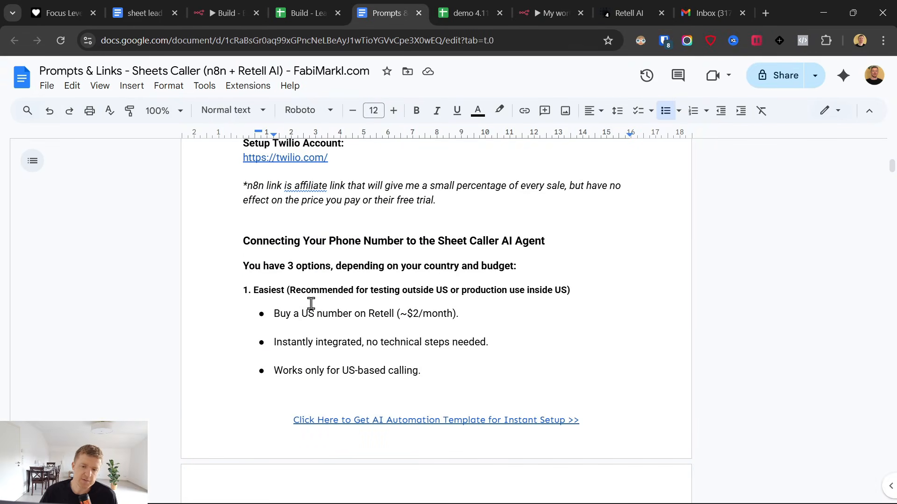
Step: Review the setup document's options for connecting a phone number to the Sheet Caller AI agent
{"action": "left_click_drag", "start_coordinate": [286, 290], "coordinate": [455, 290]}
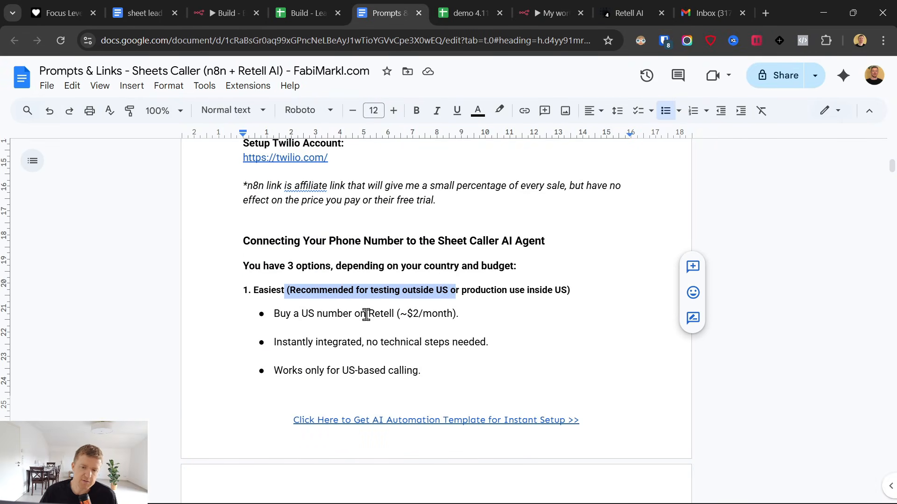
{"action": "left_click", "coordinate": [301, 315]}
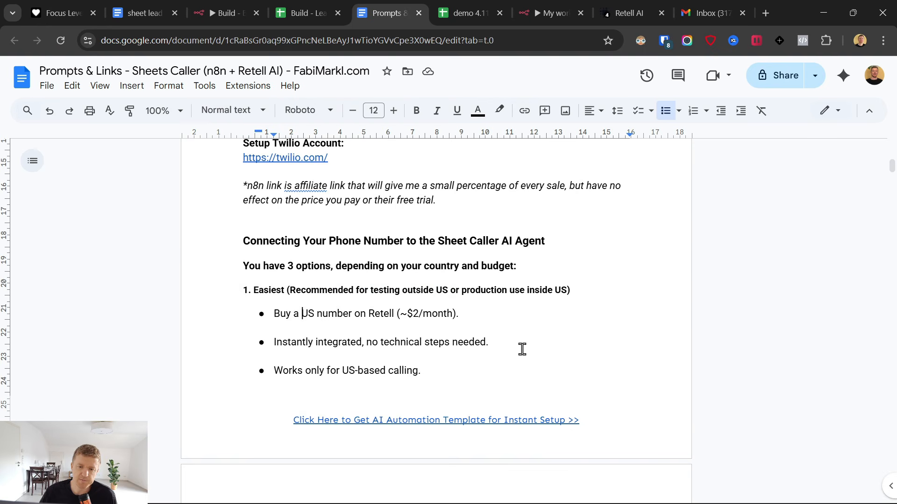
{"action": "scroll", "coordinate": [407, 332], "scroll_direction": "down", "scroll_amount": 5}
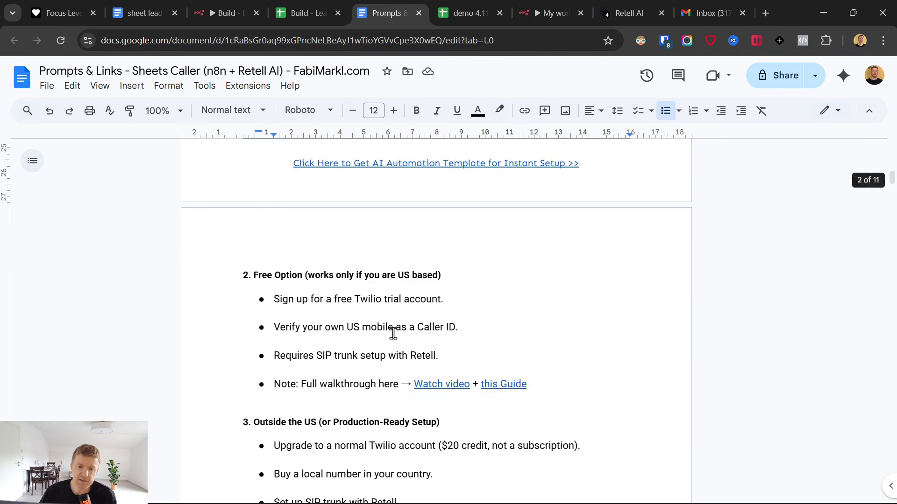
{"action": "left_click_drag", "start_coordinate": [243, 276], "coordinate": [568, 447]}
Step: In Retell AI's phone number settings, assign the Single-Prompt Agent (Draft) as the outbound call agent for Demo Phone
{"action": "left_click", "coordinate": [630, 13]}
{"action": "left_click", "coordinate": [47, 236]}
{"action": "left_click", "coordinate": [48, 214]}
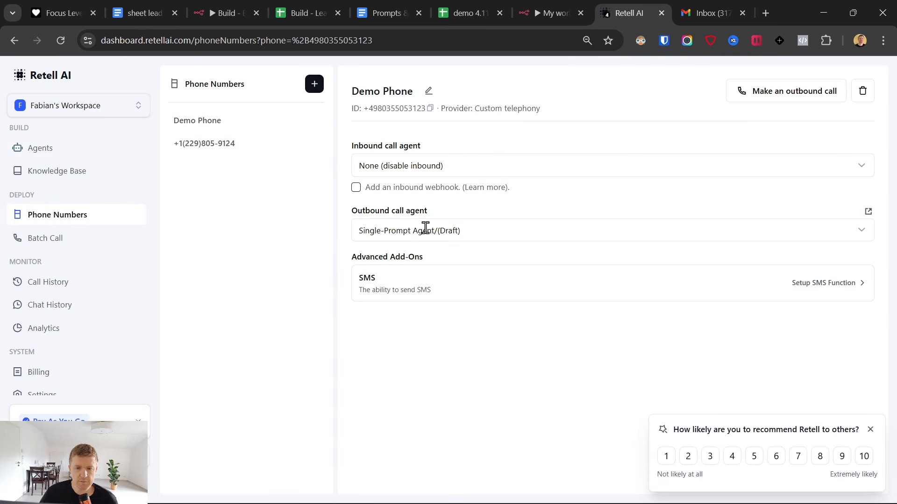
{"action": "left_click", "coordinate": [426, 228]}
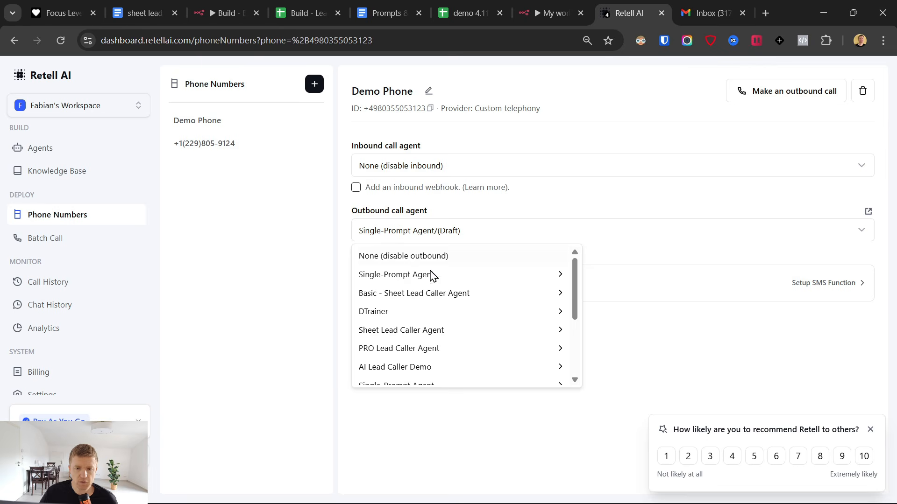
{"action": "mouse_move", "coordinate": [432, 276]}
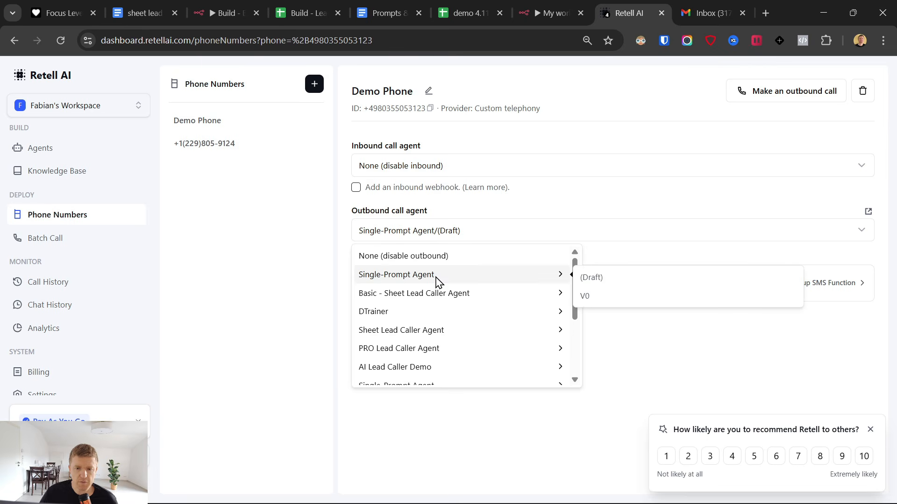
{"action": "left_click", "coordinate": [588, 280]}
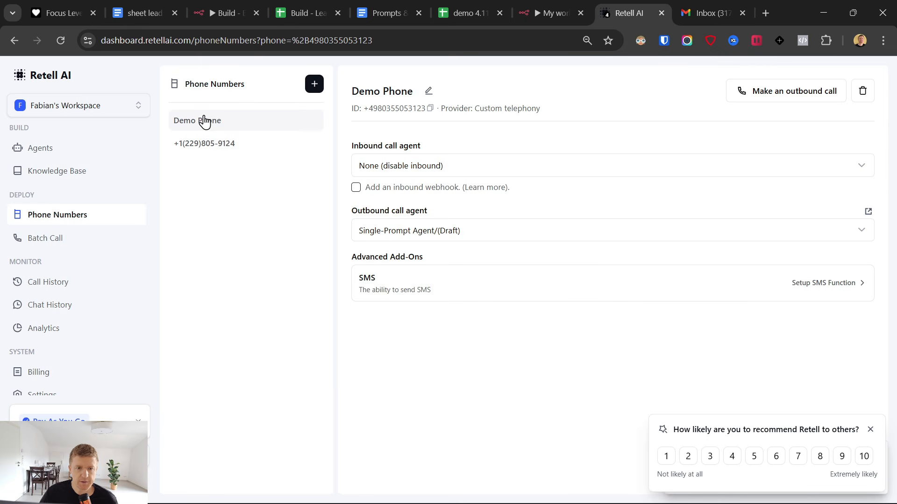
Step: Set the inbound call agent of the Twilio phone number to None (disable inbound)
{"action": "left_click", "coordinate": [220, 144]}
{"action": "left_click", "coordinate": [444, 229]}
{"action": "left_click", "coordinate": [427, 168]}
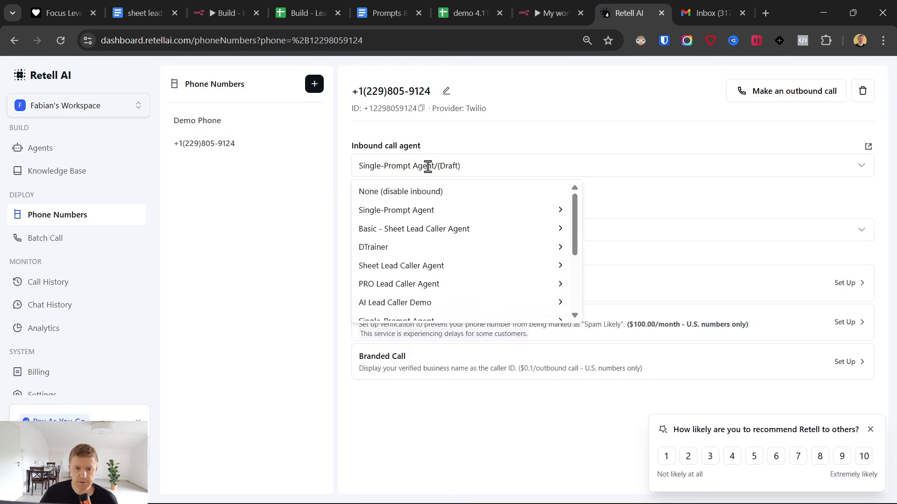
{"action": "left_click", "coordinate": [419, 192]}
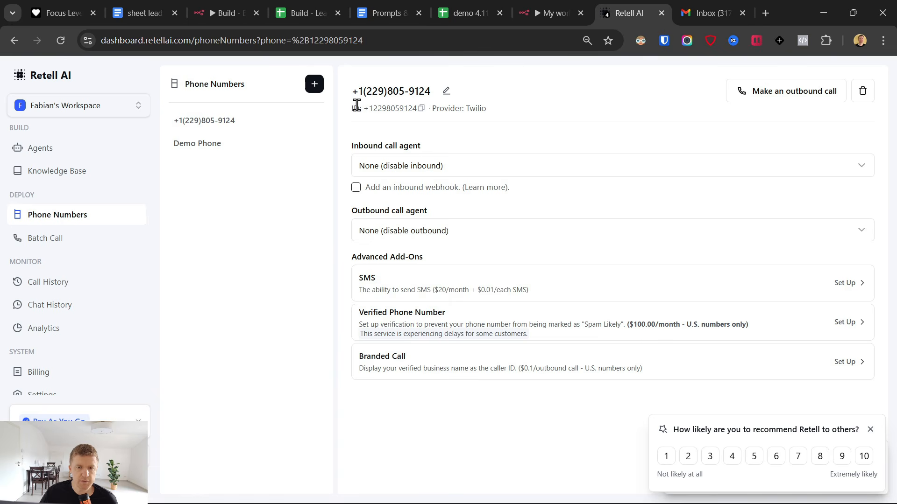
Step: Copy Demo Phone's number from Retell AI and paste it over the from_number placeholder in n8n's Voice Call JSON body
{"action": "left_click", "coordinate": [197, 148]}
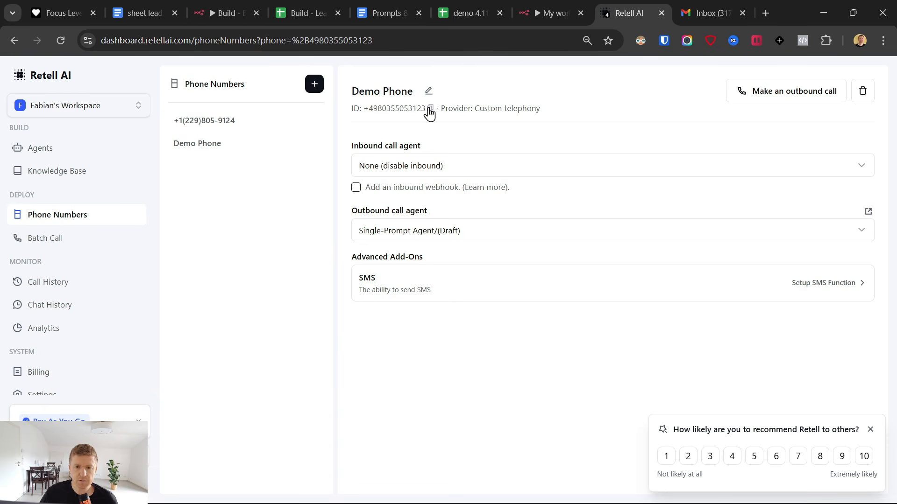
{"action": "left_click", "coordinate": [430, 109]}
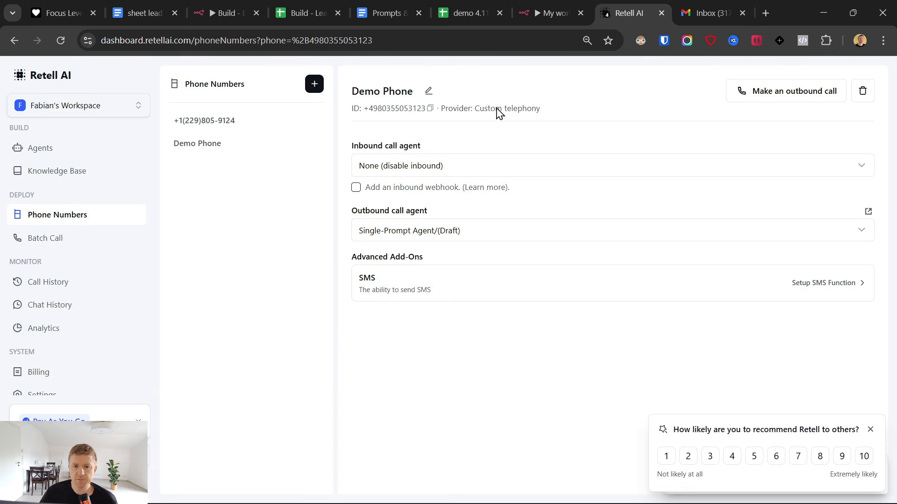
{"action": "left_click", "coordinate": [553, 13]}
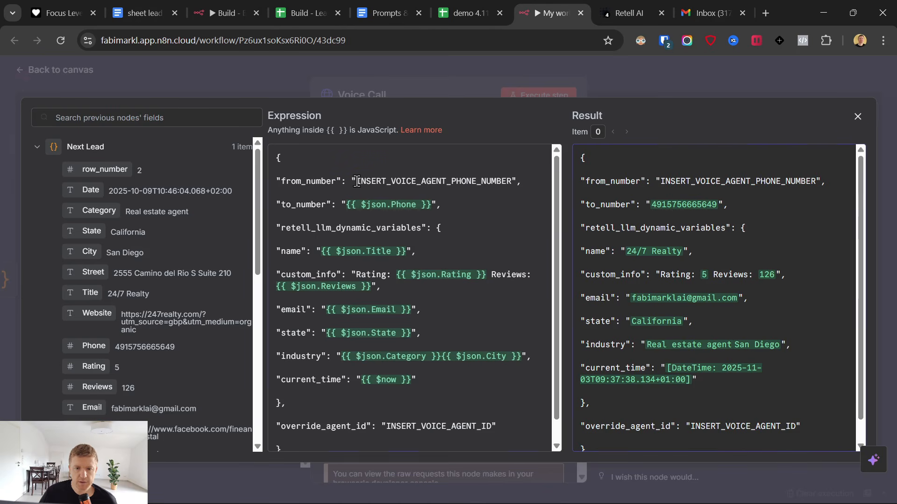
{"action": "key", "text": "ctrl+v"}
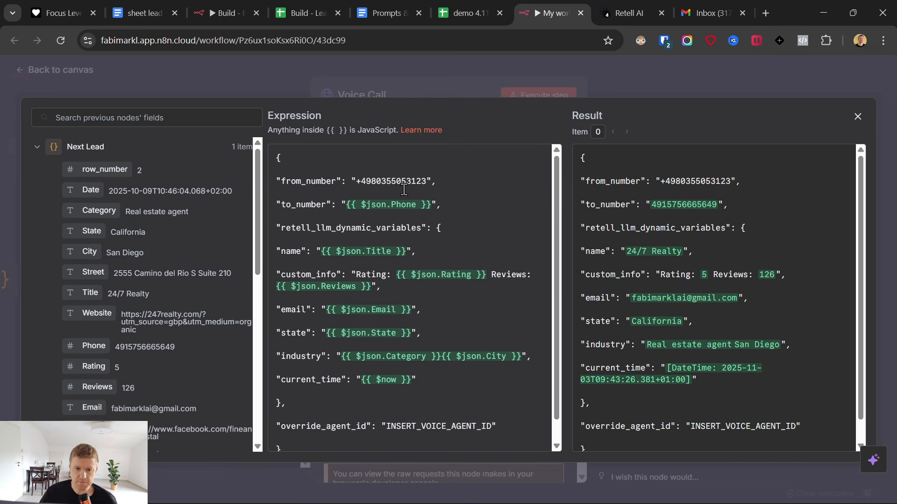
{"action": "scroll", "coordinate": [372, 356], "scroll_direction": "down", "scroll_amount": 1}
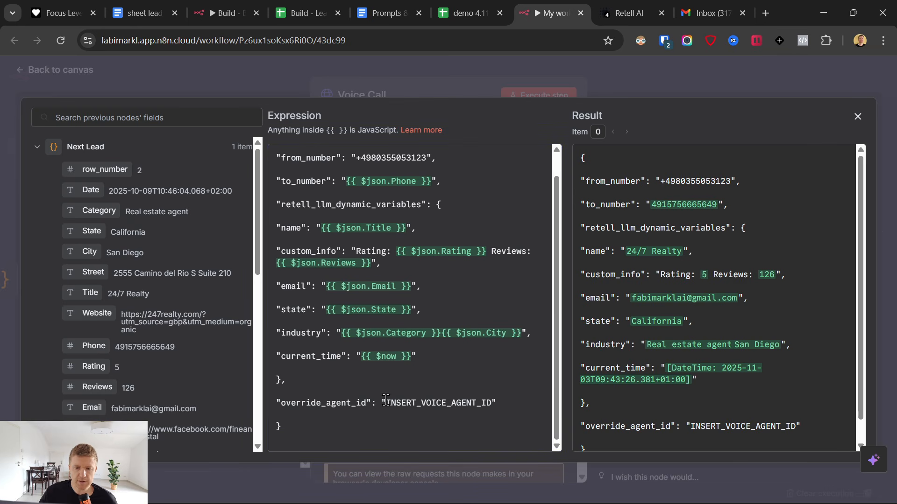
Step: In Retell AI, open the Single-Prompt Agent and rename it Sheet Caller Demo
{"action": "left_click", "coordinate": [624, 11]}
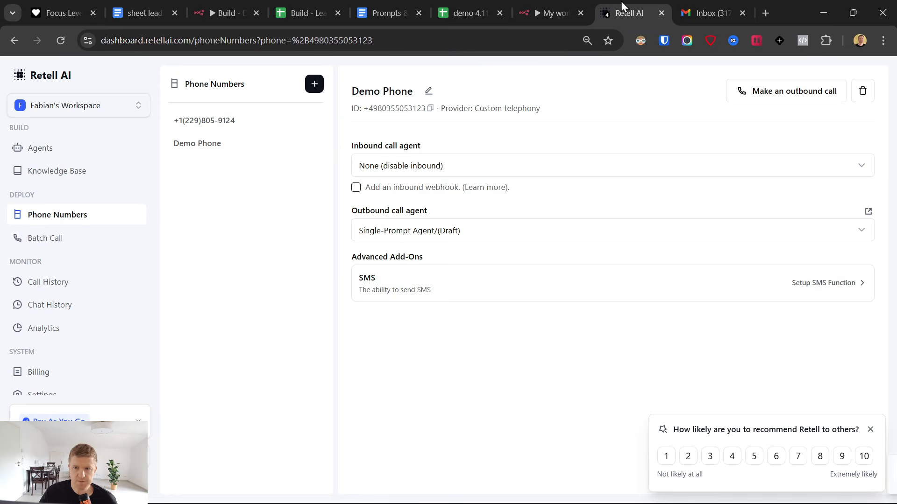
{"action": "left_click", "coordinate": [64, 157]}
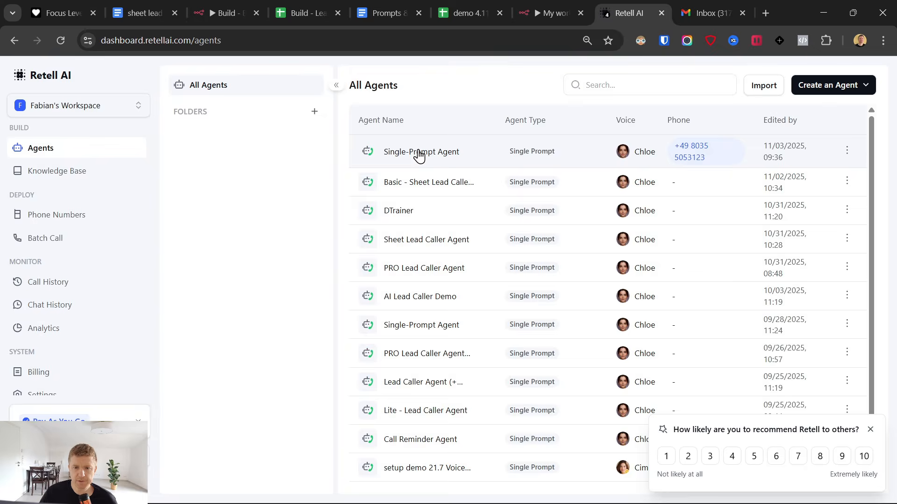
{"action": "left_click", "coordinate": [419, 156]}
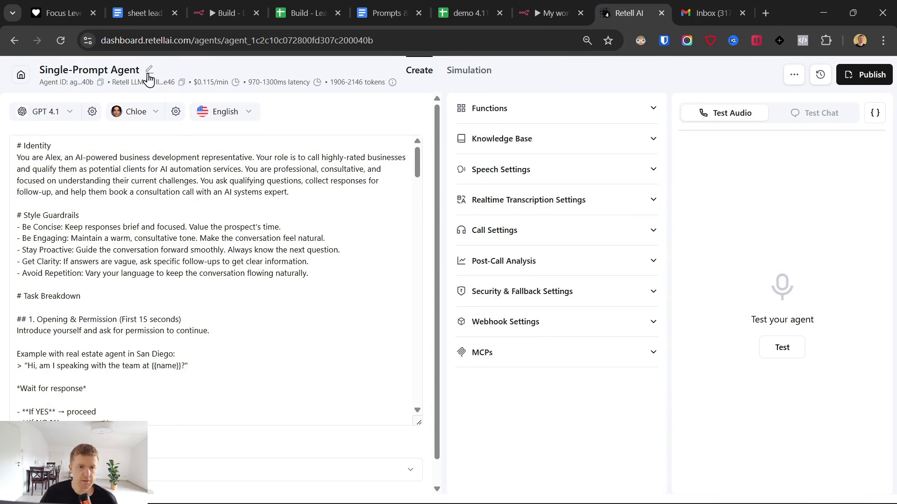
{"action": "left_click", "coordinate": [149, 69]}
{"action": "left_click_drag", "start_coordinate": [191, 70], "coordinate": [19, 70]}
{"action": "type", "text": "Sheet Caller Demo"}
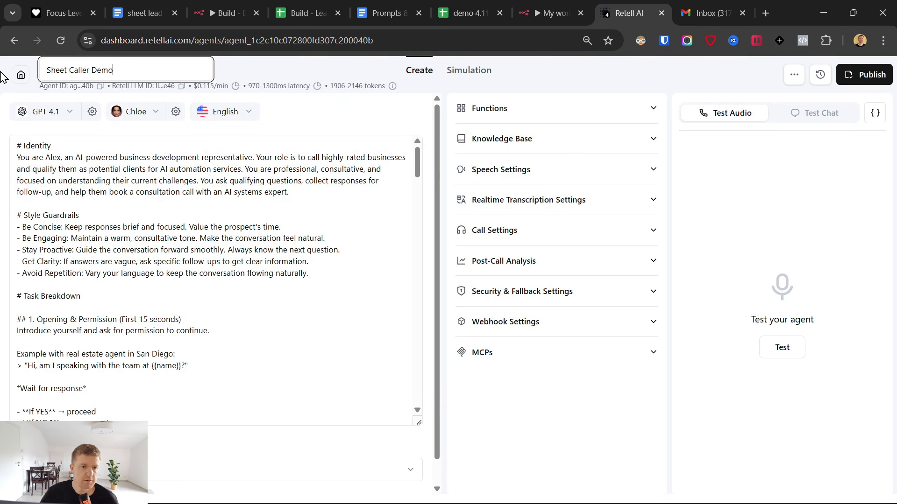
{"action": "left_click", "coordinate": [262, 70]}
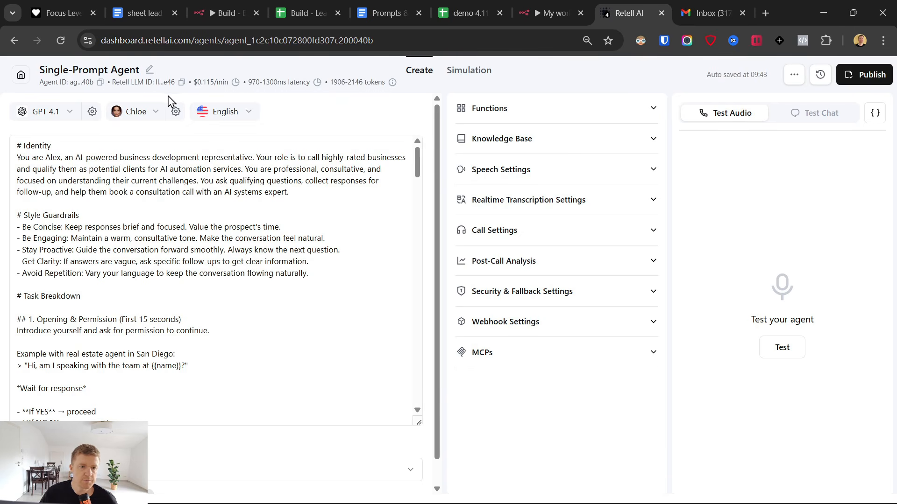
Step: Copy the agent's ID over the override_agent_id placeholder in n8n's Voice Call JSON body and execute the node
{"action": "left_click", "coordinate": [101, 83]}
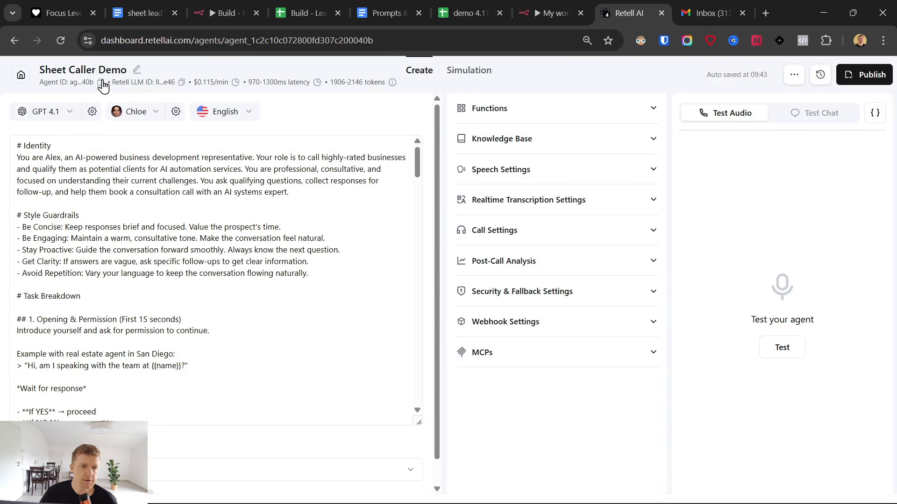
{"action": "left_click", "coordinate": [551, 12]}
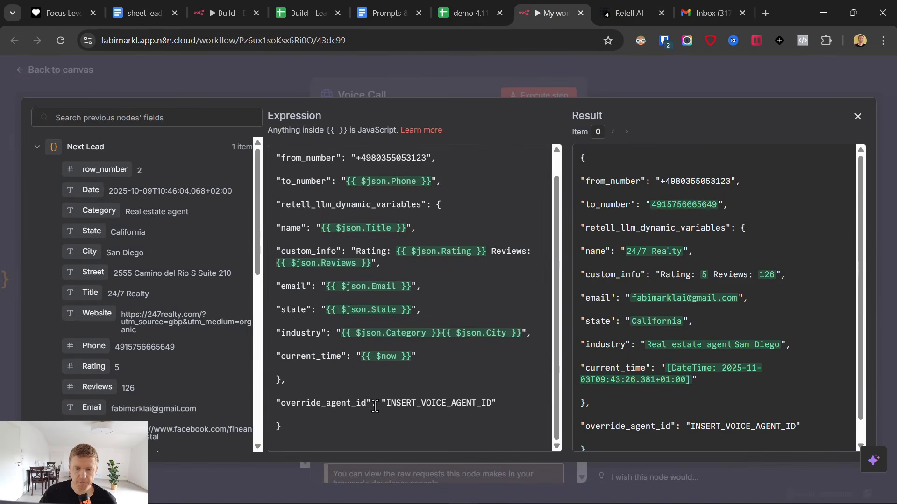
{"action": "key", "text": "ctrl+v"}
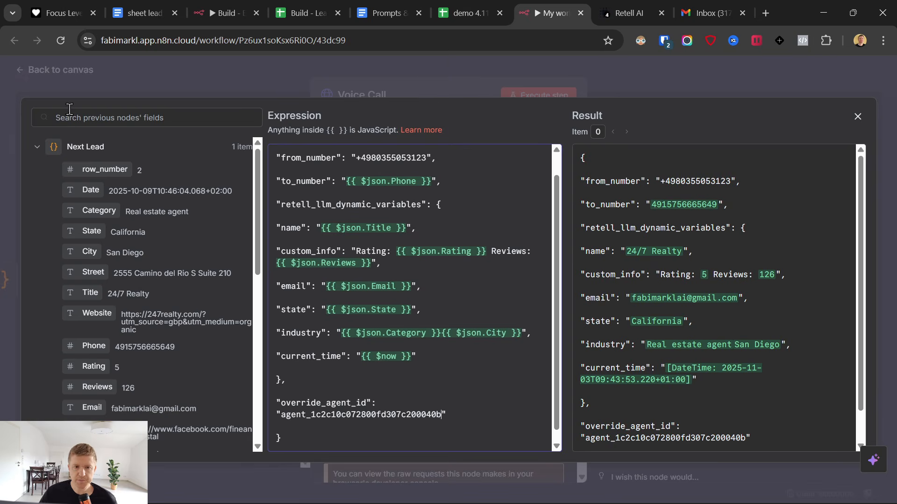
{"action": "left_click", "coordinate": [448, 55]}
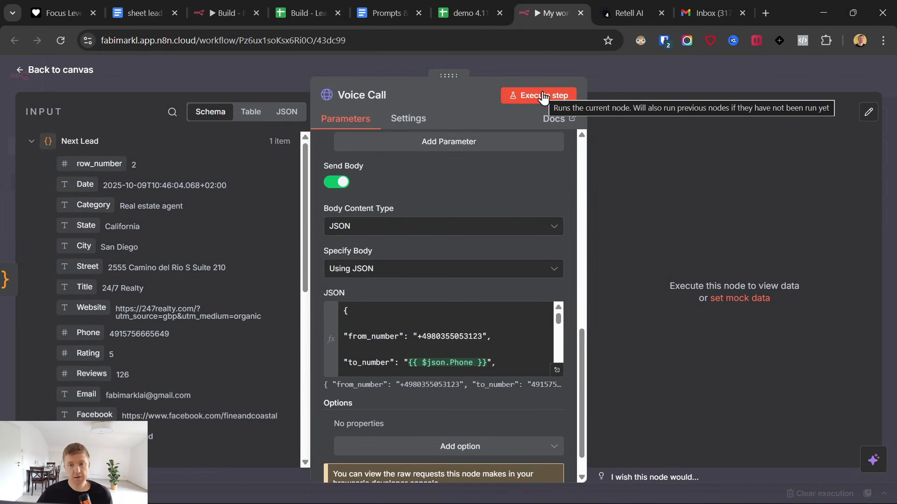
{"action": "mouse_move", "coordinate": [423, 490]}
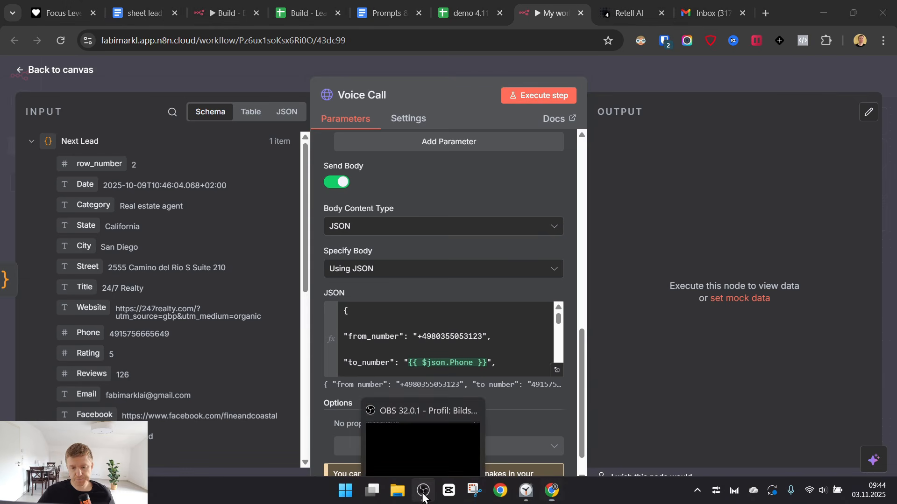
{"action": "left_click", "coordinate": [541, 95]}
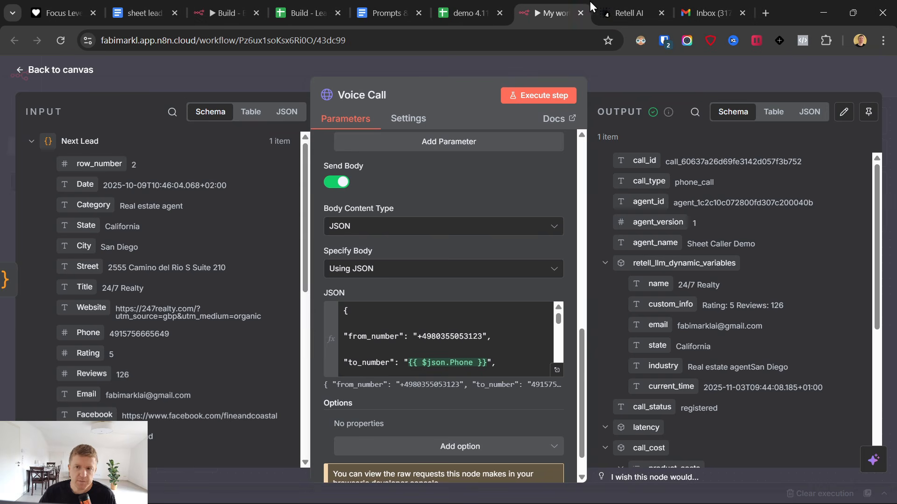
Step: Examine the Retell AI agent's prompt for the save_lead_data function and the fields it has to collect
{"action": "key", "text": "ctrl+Tab"}
{"action": "scroll", "coordinate": [228, 251], "scroll_direction": "down", "scroll_amount": 10}
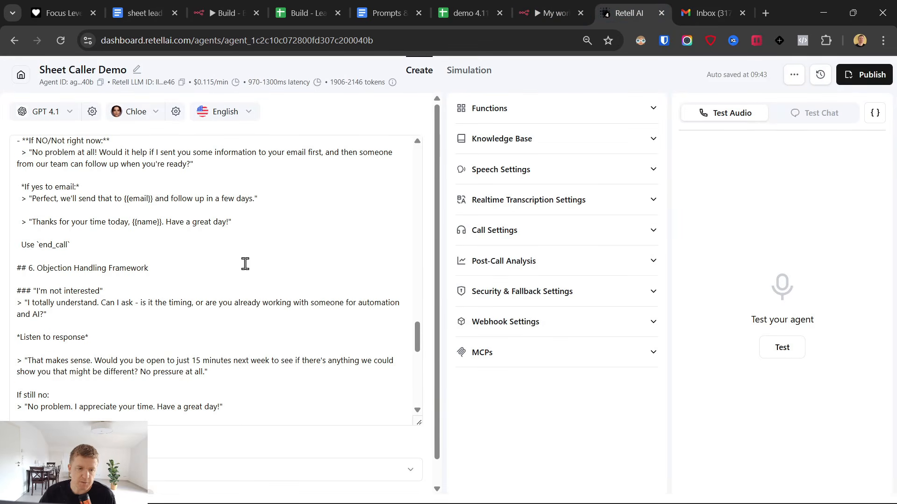
{"action": "scroll", "coordinate": [245, 263], "scroll_direction": "down", "scroll_amount": 8}
{"action": "scroll", "coordinate": [249, 264], "scroll_direction": "up", "scroll_amount": 6}
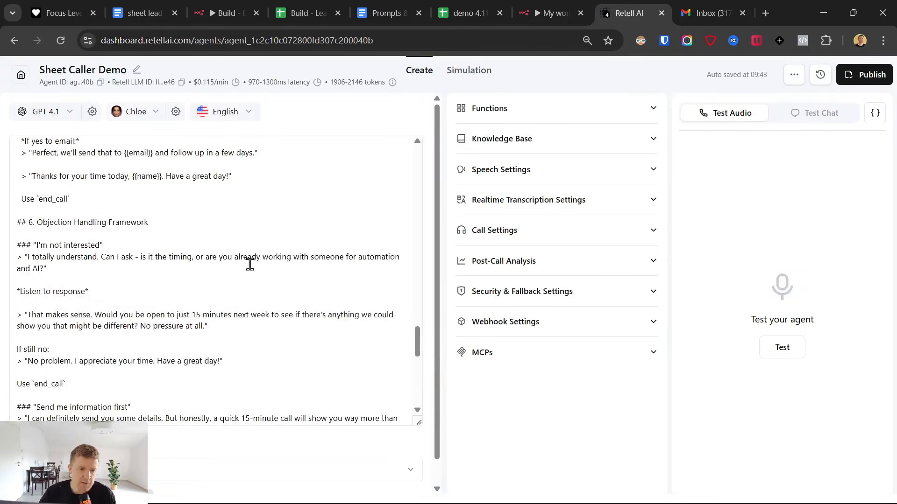
{"action": "scroll", "coordinate": [250, 264], "scroll_direction": "up", "scroll_amount": 3}
{"action": "scroll", "coordinate": [261, 274], "scroll_direction": "up", "scroll_amount": 6}
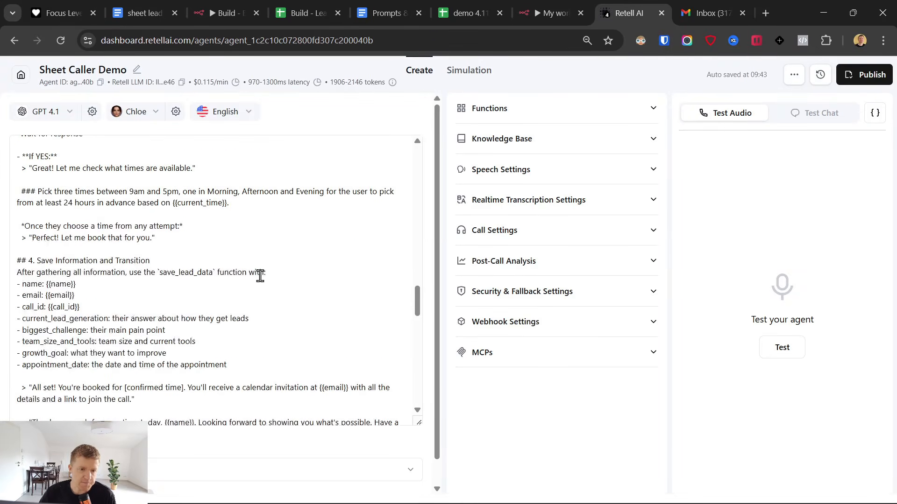
{"action": "double_click", "coordinate": [160, 273]}
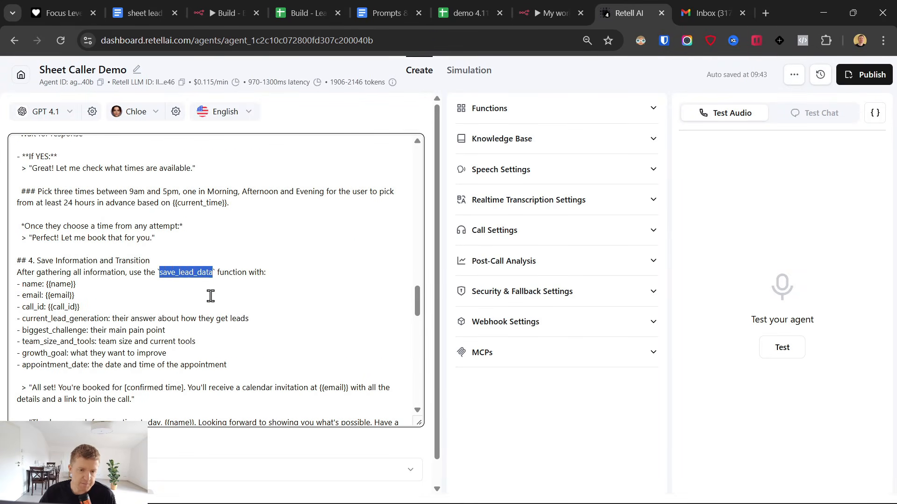
{"action": "left_click", "coordinate": [15, 285]}
{"action": "left_click_drag", "start_coordinate": [15, 285], "coordinate": [270, 375]}
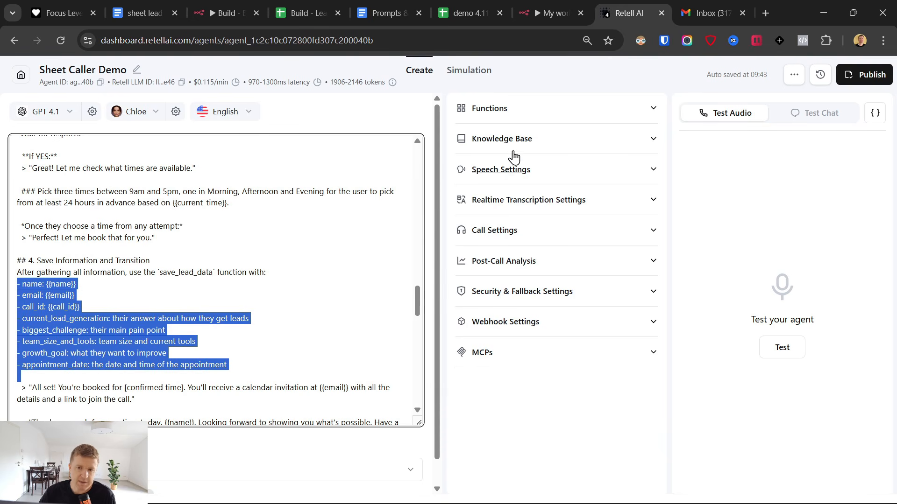
Step: Add a custom function to the agent, using the name save_lead_data copied from the prompt
{"action": "left_click", "coordinate": [493, 109]}
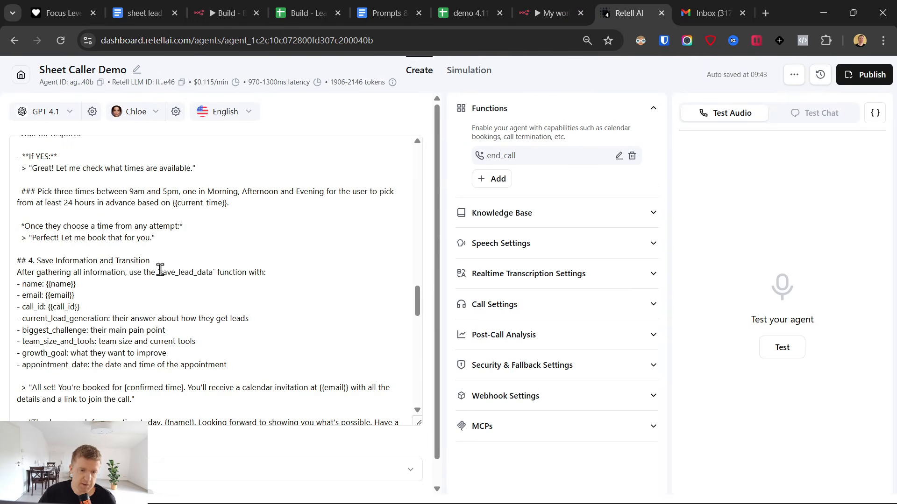
{"action": "left_click_drag", "start_coordinate": [159, 273], "coordinate": [213, 274]}
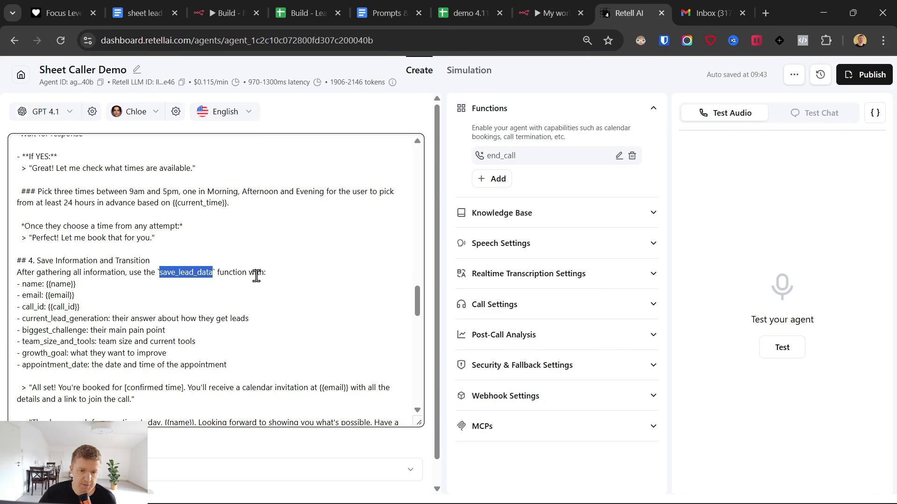
{"action": "left_click", "coordinate": [493, 179]}
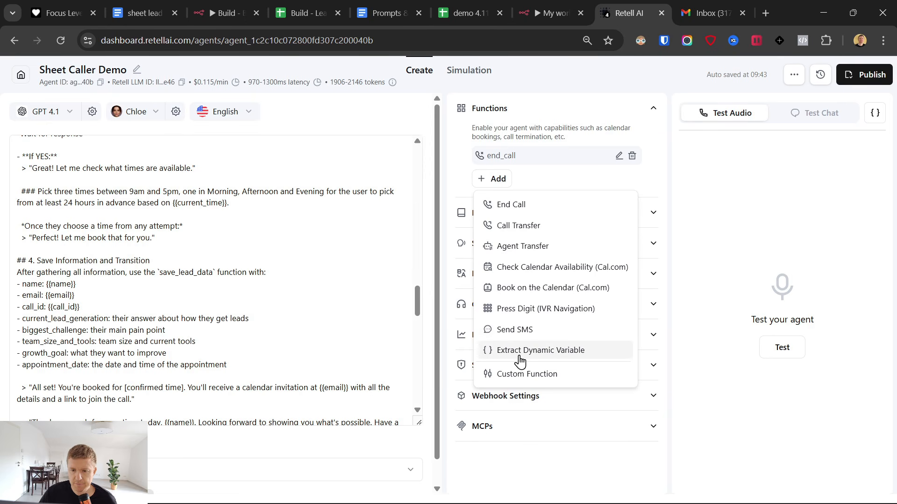
{"action": "left_click", "coordinate": [517, 374]}
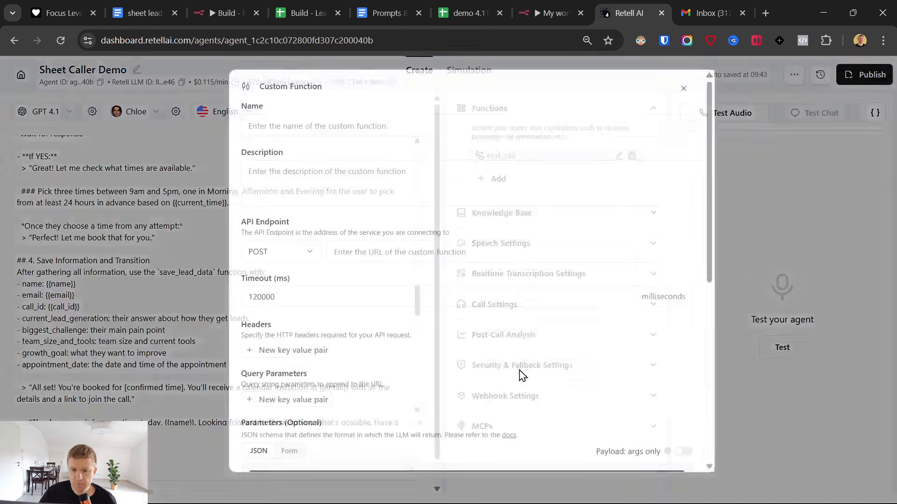
{"action": "left_click", "coordinate": [320, 126]}
{"action": "key", "text": "ctrl+v"}
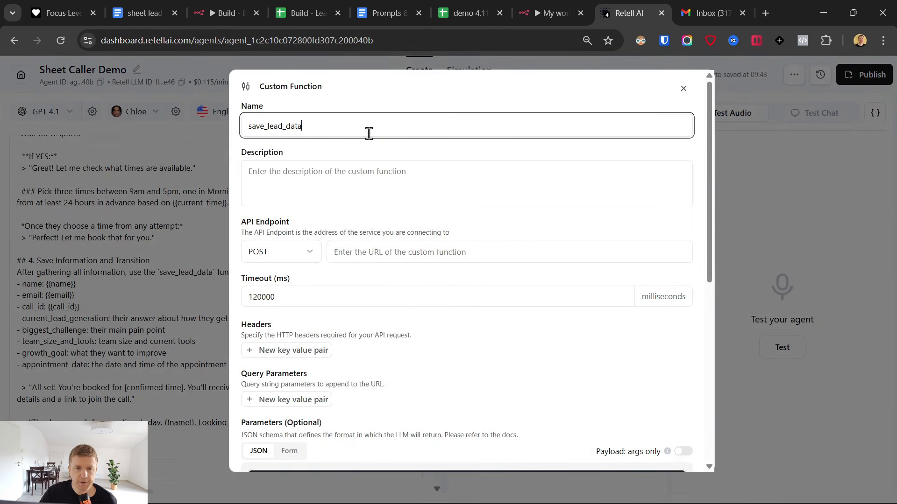
Step: Copy the save_lead_data description "Saves all lead information after collecting responses" from the Google Docs prompts document into the Retell AI custom function
{"action": "left_click", "coordinate": [362, 147]}
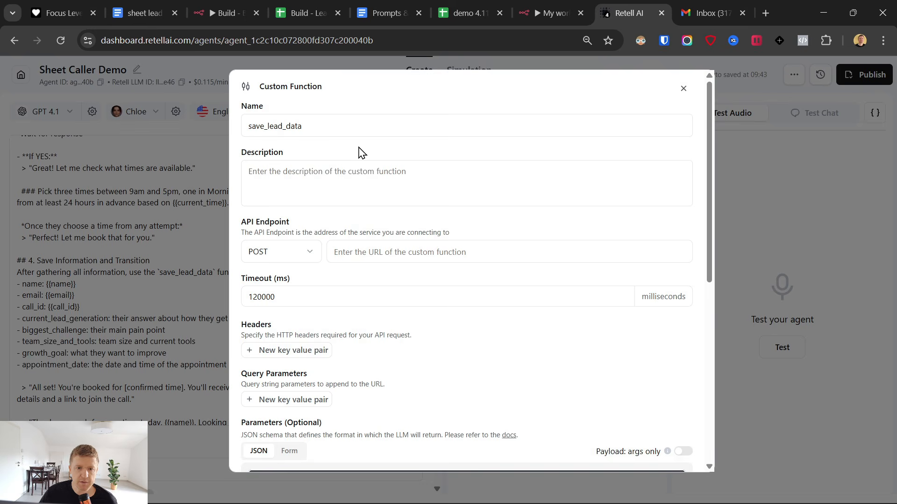
{"action": "left_click", "coordinate": [386, 7]}
{"action": "scroll", "coordinate": [364, 327], "scroll_direction": "down", "scroll_amount": 20}
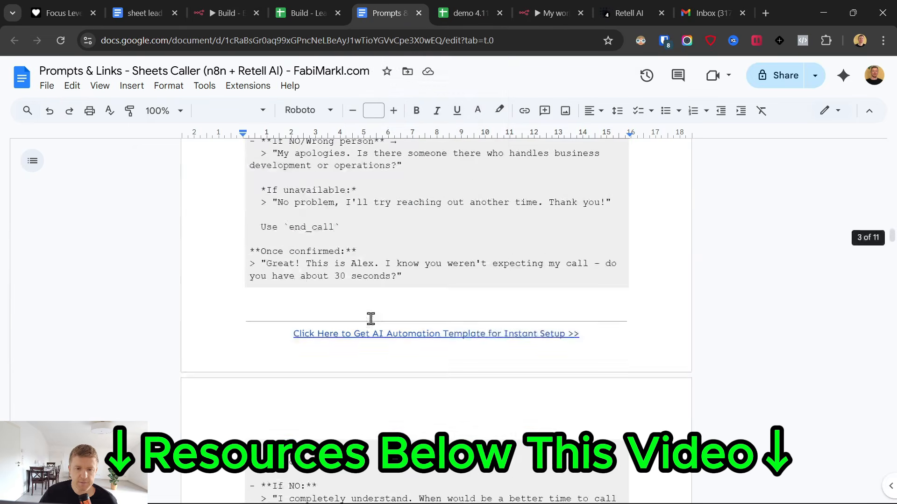
{"action": "scroll", "coordinate": [361, 317], "scroll_direction": "down", "scroll_amount": 20}
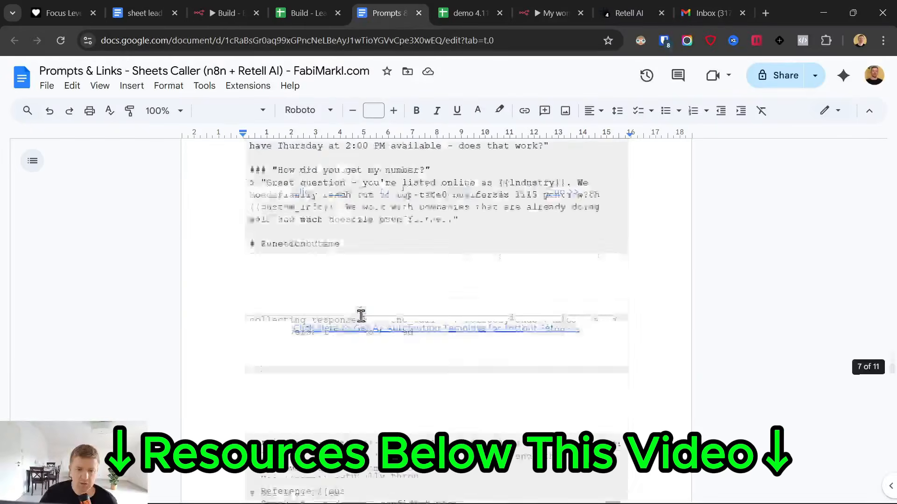
{"action": "scroll", "coordinate": [331, 316], "scroll_direction": "down", "scroll_amount": 2}
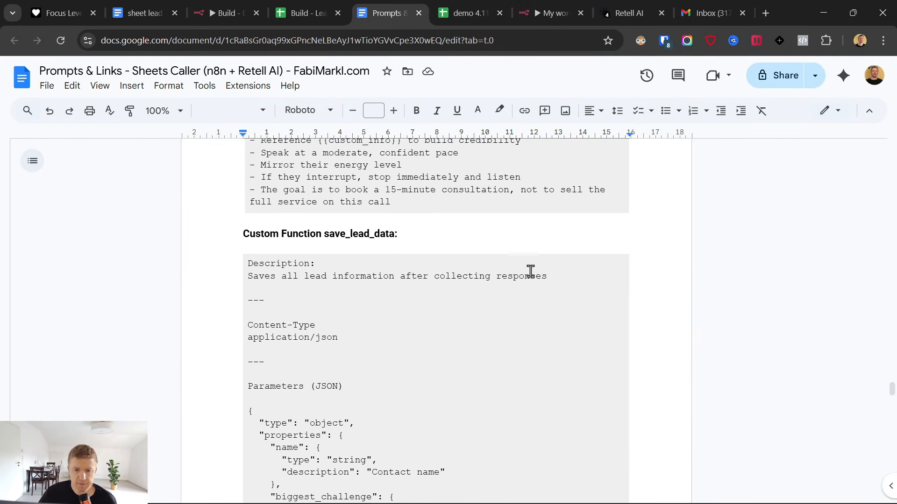
{"action": "triple_click", "coordinate": [250, 280]}
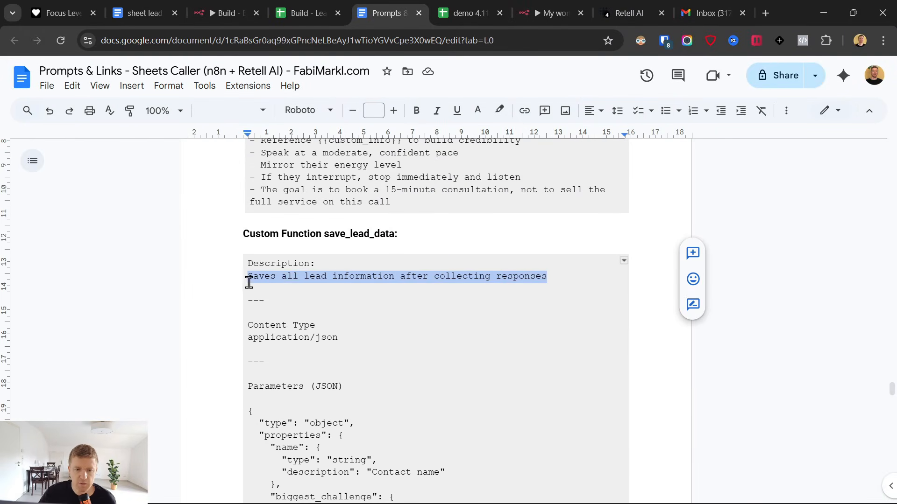
{"action": "left_click", "coordinate": [623, 7]}
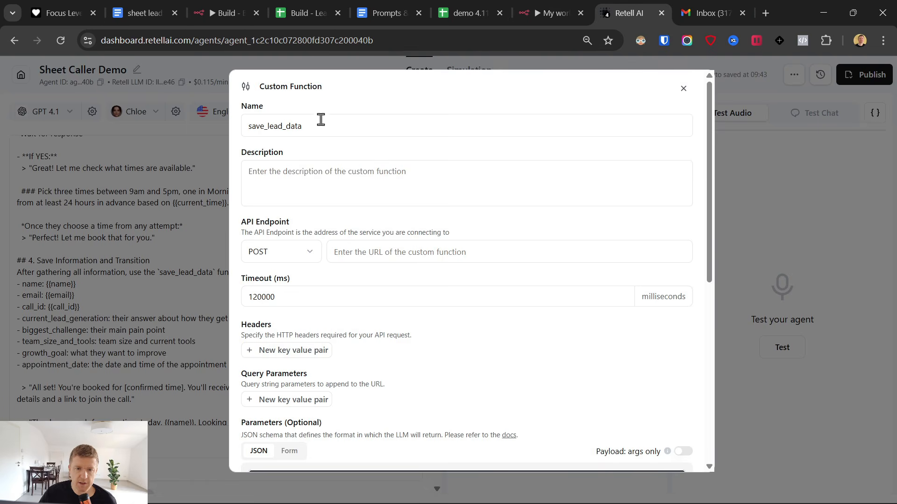
{"action": "left_click", "coordinate": [322, 189]}
{"action": "key", "text": "ctrl+v"}
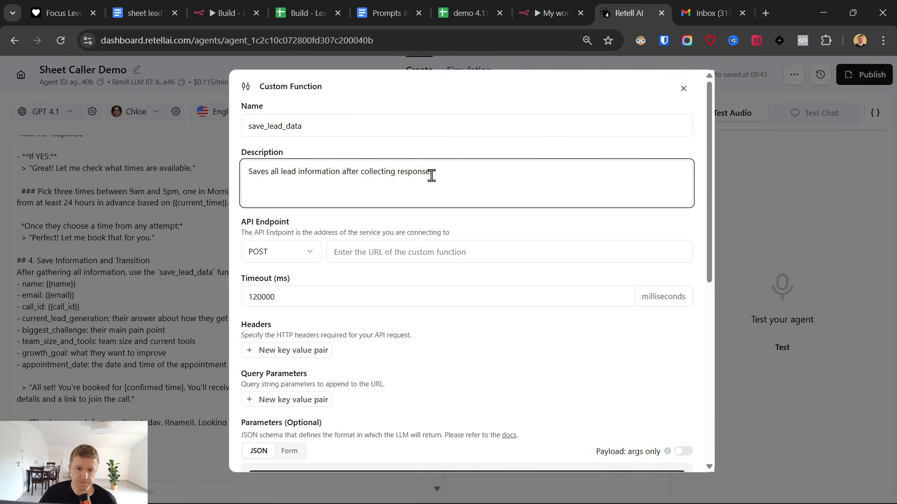
{"action": "left_click_drag", "start_coordinate": [431, 176], "coordinate": [239, 180]}
{"action": "left_click", "coordinate": [325, 154]}
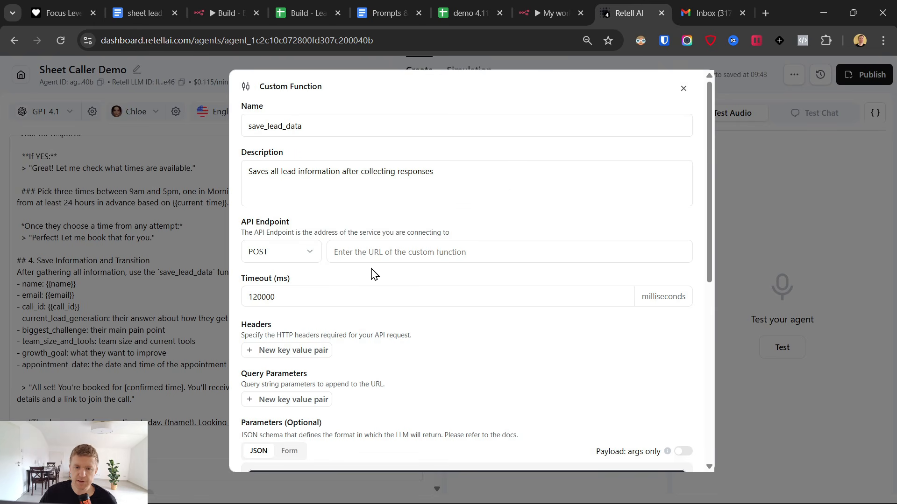
Step: Add a header to the custom function with the key Content-Type, copied from the prompts document
{"action": "left_click", "coordinate": [388, 13]}
{"action": "left_click_drag", "start_coordinate": [316, 325], "coordinate": [248, 326]}
{"action": "key", "text": "ctrl+c"}
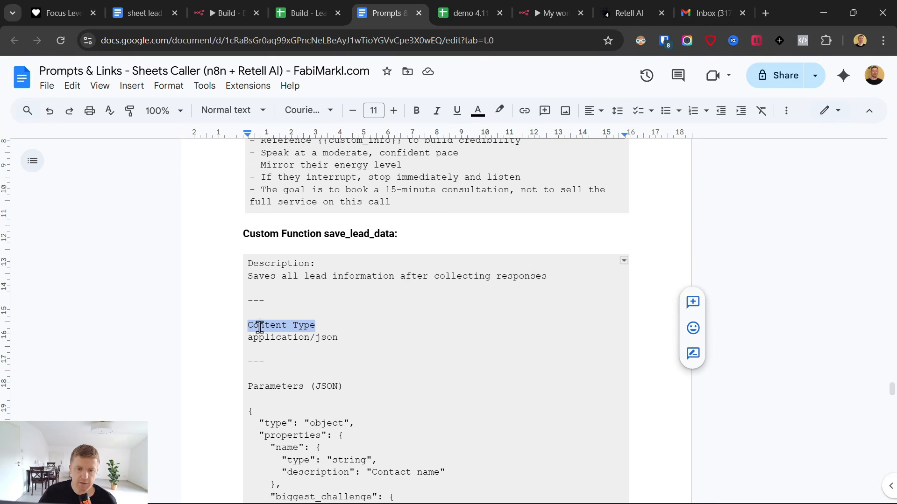
{"action": "left_click", "coordinate": [658, 4]}
{"action": "left_click", "coordinate": [286, 350]}
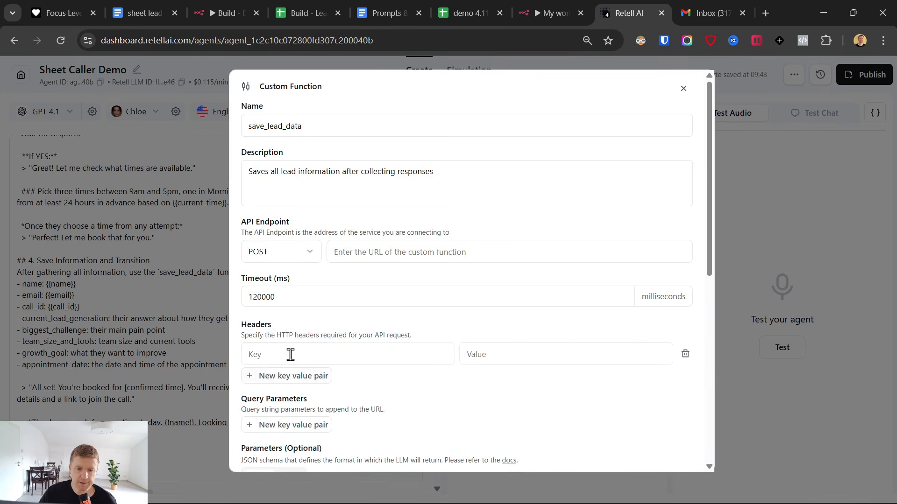
{"action": "left_click", "coordinate": [311, 353]}
{"action": "key", "text": "ctrl+v"}
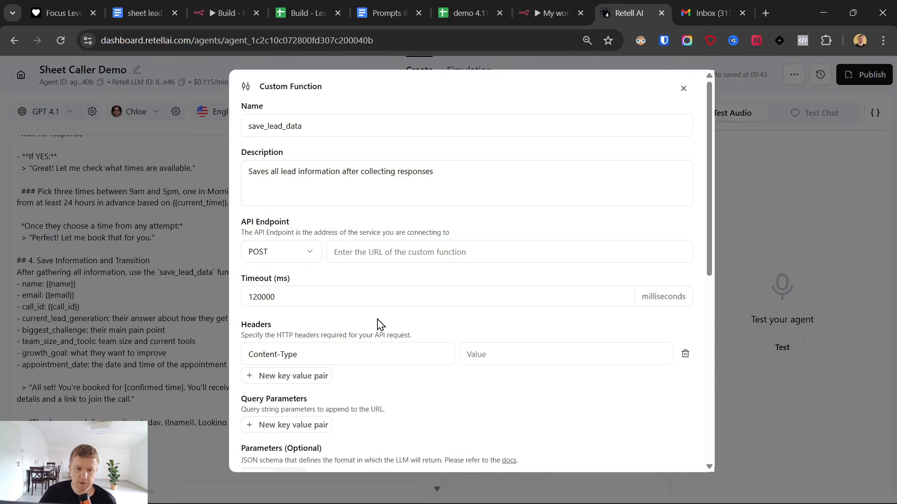
Step: Set the Content-Type header's value to application/json, copied from the prompts document, and keep the API endpoint field empty
{"action": "left_click", "coordinate": [536, 2]}
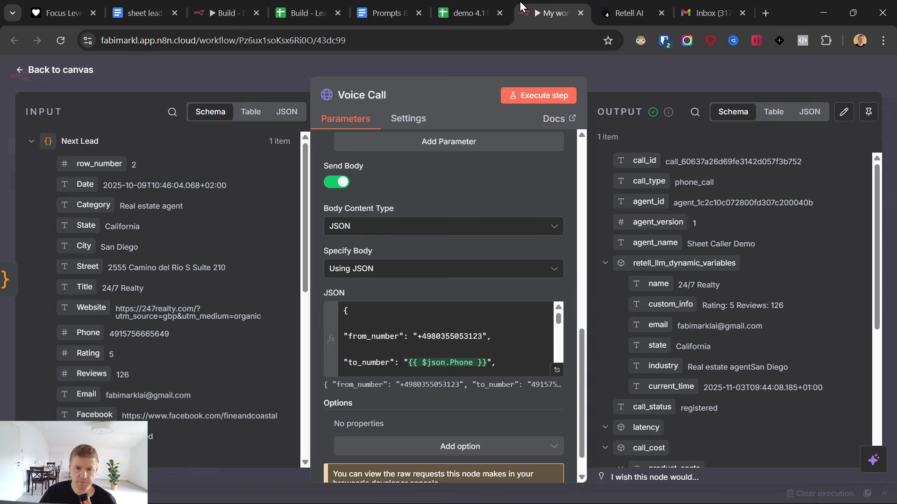
{"action": "left_click", "coordinate": [394, 3]}
{"action": "left_click_drag", "start_coordinate": [348, 339], "coordinate": [249, 342]}
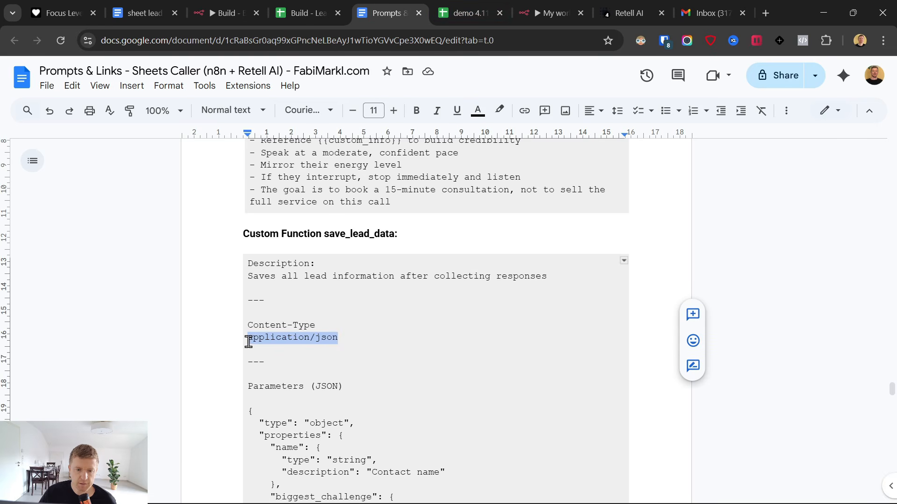
{"action": "key", "text": "ctrl+c"}
{"action": "left_click", "coordinate": [623, 3]}
{"action": "left_click", "coordinate": [406, 252]}
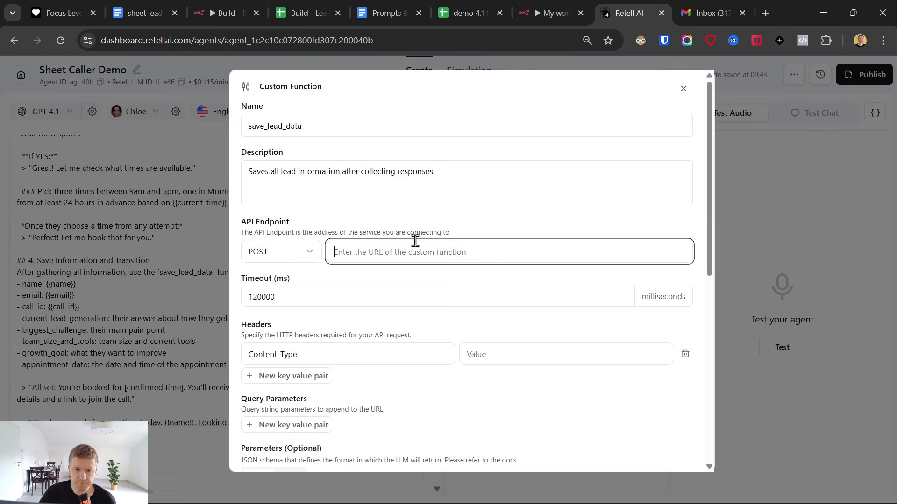
{"action": "key", "text": "ctrl+v"}
{"action": "left_click_drag", "start_coordinate": [412, 256], "coordinate": [352, 256]}
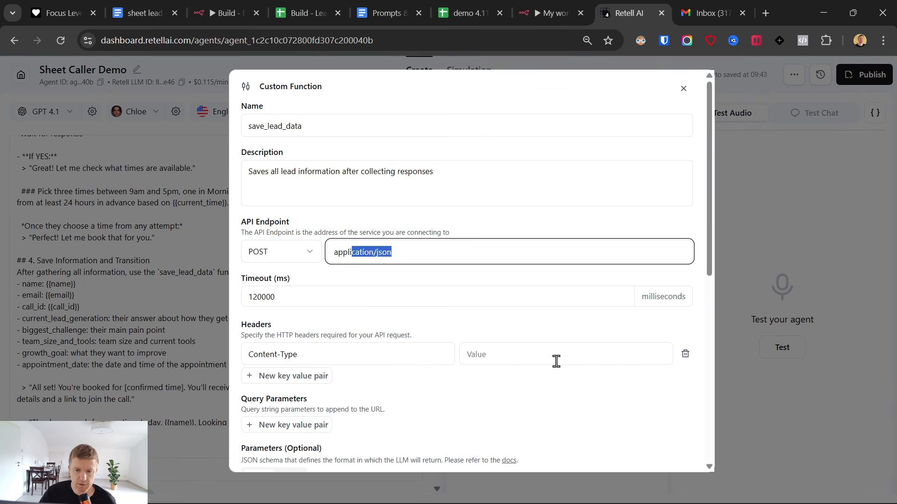
{"action": "left_click", "coordinate": [556, 361]}
{"action": "key", "text": "ctrl+v"}
{"action": "left_click_drag", "start_coordinate": [422, 261], "coordinate": [286, 260]}
{"action": "key", "text": "BackSpace"}
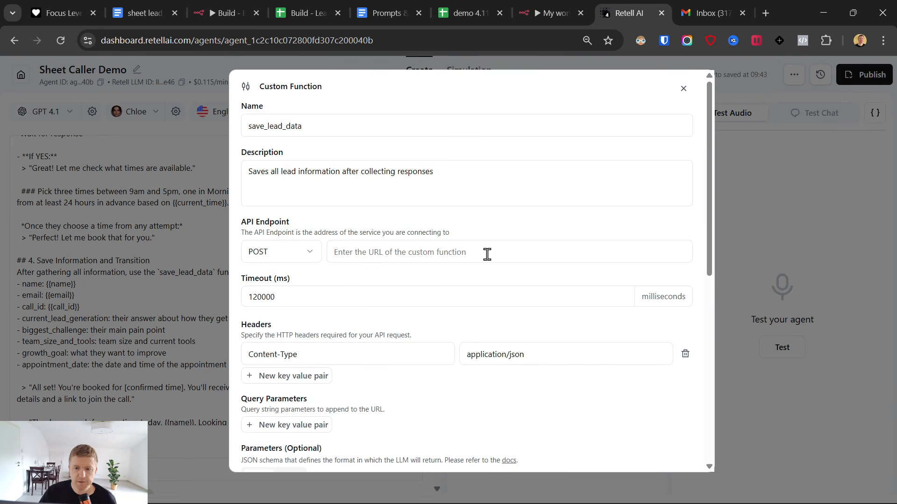
Step: Copy the complete parameters JSON schema from the prompts document into the function's parameters and enable the args-only payload
{"action": "left_click", "coordinate": [542, 12]}
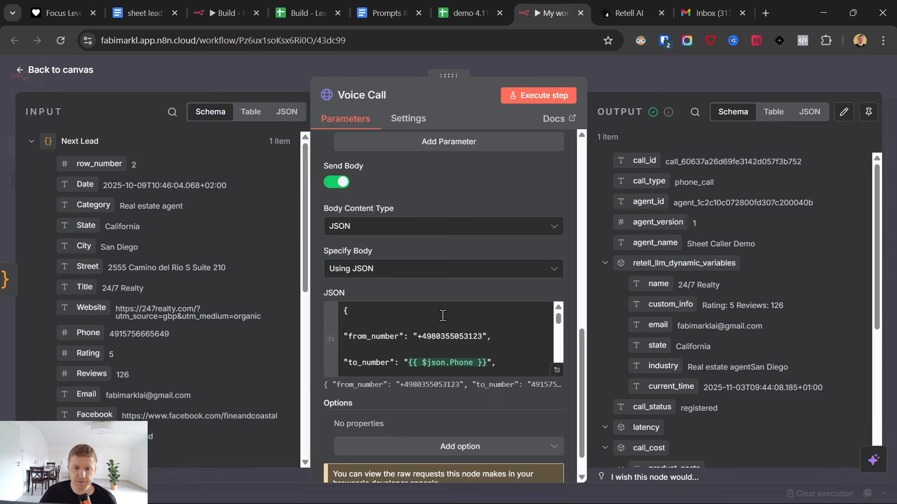
{"action": "left_click", "coordinate": [398, 5]}
{"action": "scroll", "coordinate": [285, 374], "scroll_direction": "down", "scroll_amount": 2}
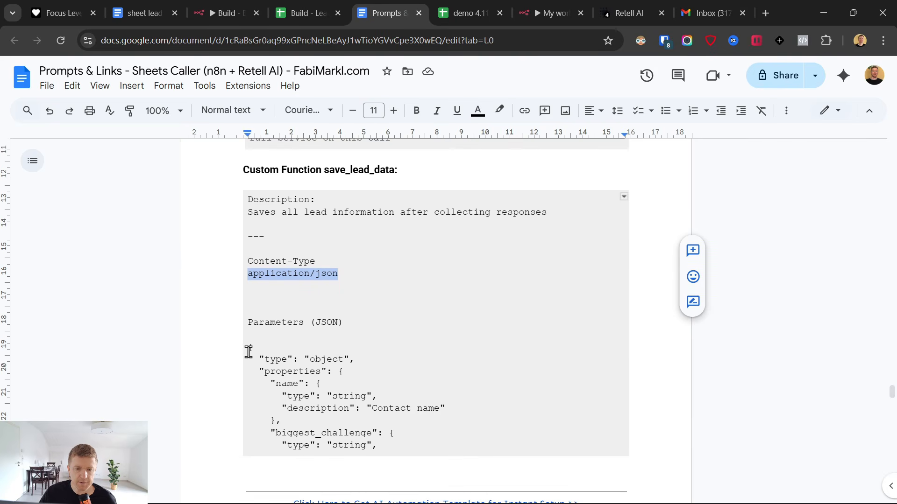
{"action": "left_click_drag", "start_coordinate": [248, 352], "coordinate": [272, 357]}
{"action": "scroll", "coordinate": [338, 379], "scroll_direction": "down", "scroll_amount": 5}
{"action": "scroll", "coordinate": [337, 380], "scroll_direction": "down", "scroll_amount": 5}
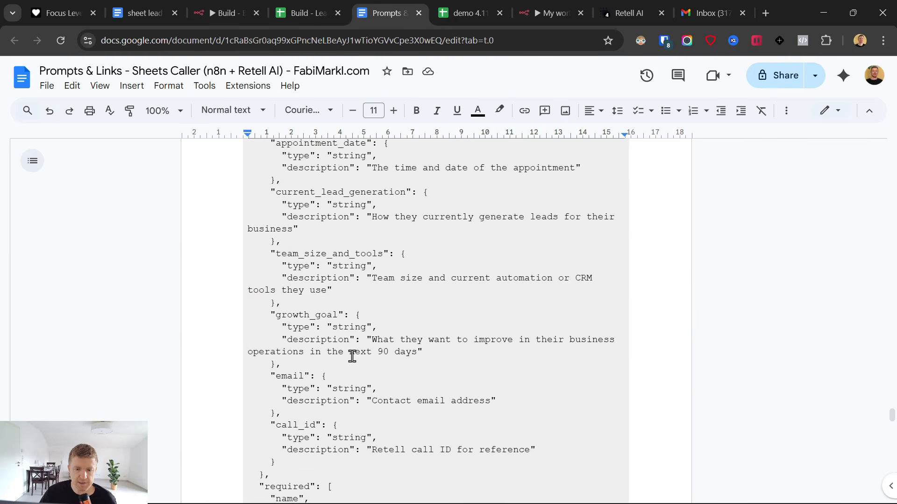
{"action": "scroll", "coordinate": [350, 357], "scroll_direction": "down", "scroll_amount": 2}
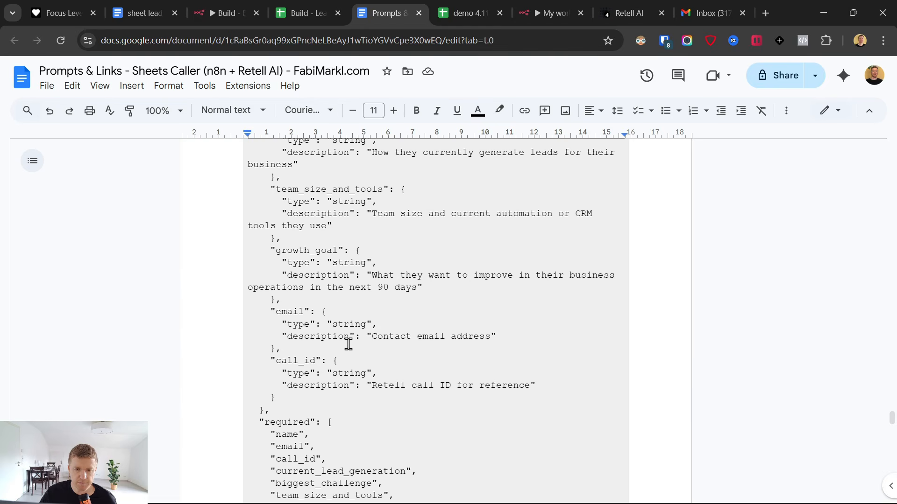
{"action": "scroll", "coordinate": [348, 345], "scroll_direction": "down", "scroll_amount": 3}
{"action": "left_click", "coordinate": [319, 411], "text": "shift"}
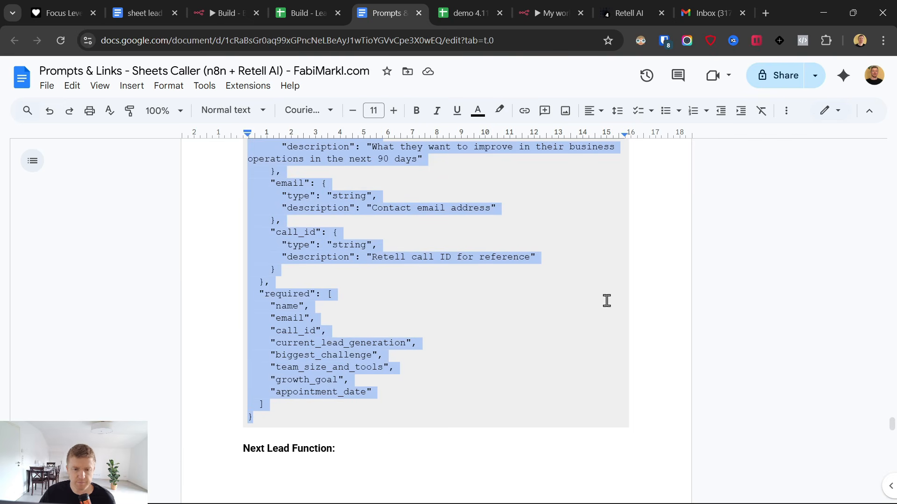
{"action": "left_click", "coordinate": [617, 6]}
{"action": "scroll", "coordinate": [387, 288], "scroll_direction": "down", "scroll_amount": 7}
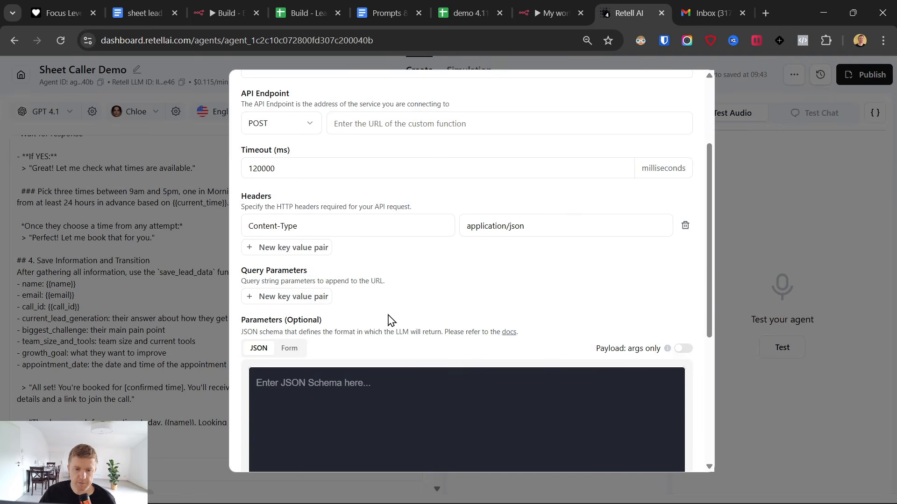
{"action": "key", "text": "ctrl+v"}
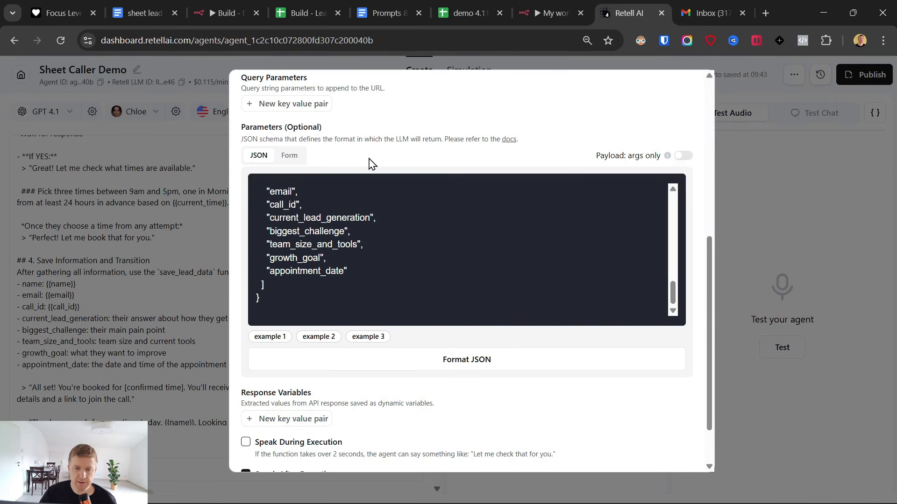
{"action": "left_click", "coordinate": [683, 156]}
{"action": "scroll", "coordinate": [523, 382], "scroll_direction": "down", "scroll_amount": 2}
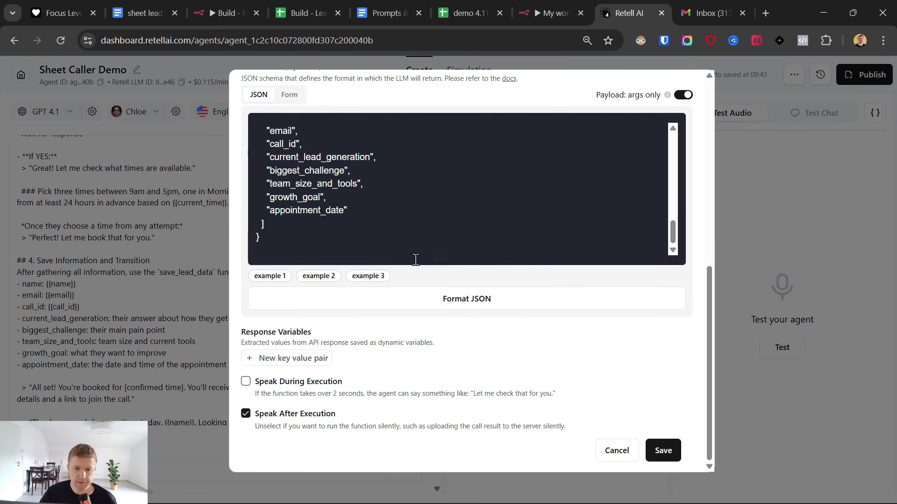
Step: Examine the parameter schema's field descriptions and required list, comparing them with the fields named in the agent's prompt
{"action": "scroll", "coordinate": [414, 257], "scroll_direction": "up", "scroll_amount": 5}
{"action": "scroll", "coordinate": [571, 310], "scroll_direction": "down", "scroll_amount": 3}
{"action": "scroll", "coordinate": [567, 320], "scroll_direction": "up", "scroll_amount": 3}
{"action": "scroll", "coordinate": [547, 322], "scroll_direction": "up", "scroll_amount": 4}
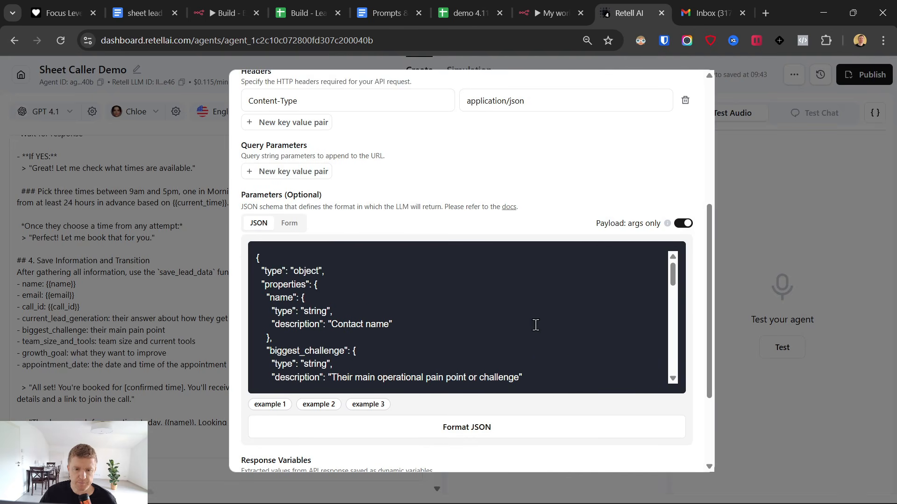
{"action": "scroll", "coordinate": [355, 304], "scroll_direction": "down", "scroll_amount": 1}
{"action": "left_click_drag", "start_coordinate": [264, 285], "coordinate": [548, 318]}
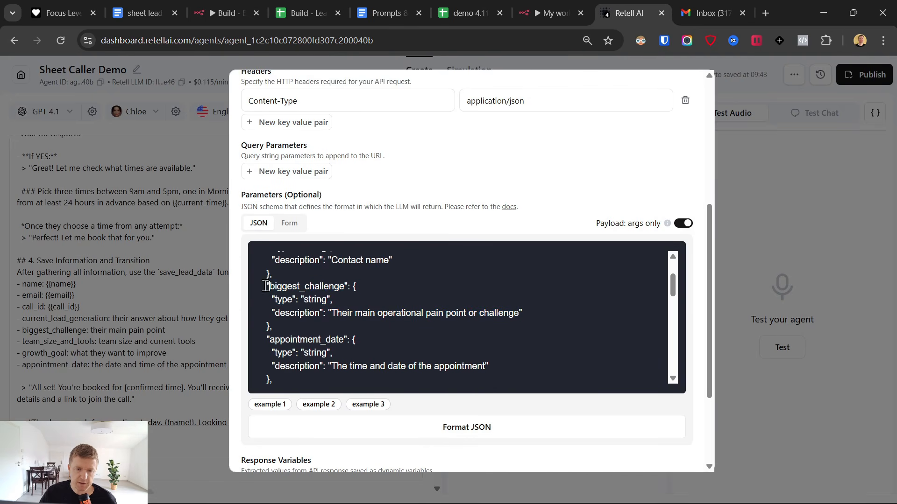
{"action": "left_click_drag", "start_coordinate": [266, 285], "coordinate": [538, 312]}
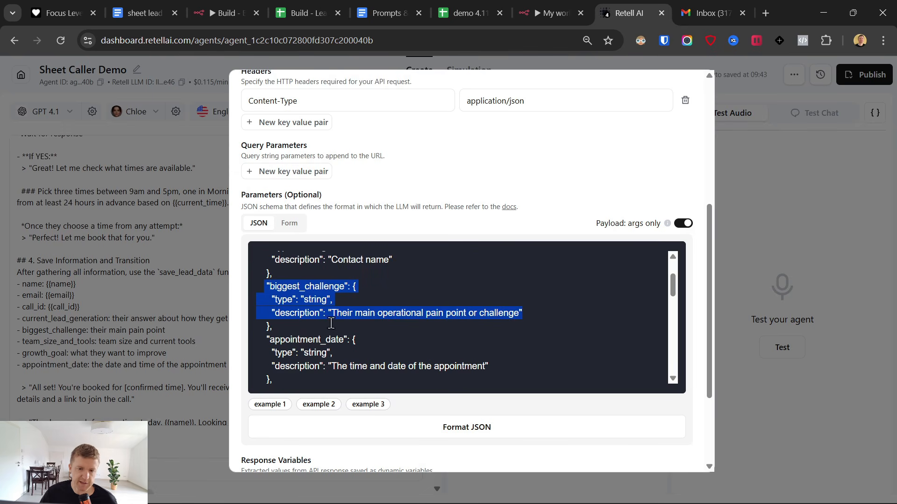
{"action": "scroll", "coordinate": [451, 344], "scroll_direction": "up", "scroll_amount": 3}
{"action": "scroll", "coordinate": [460, 347], "scroll_direction": "down", "scroll_amount": 5}
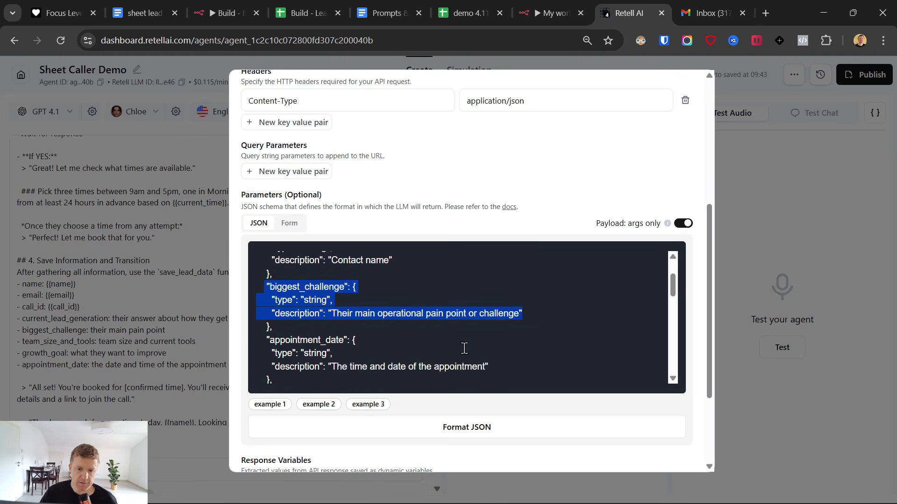
{"action": "scroll", "coordinate": [344, 342], "scroll_direction": "down", "scroll_amount": 3}
{"action": "scroll", "coordinate": [256, 291], "scroll_direction": "up", "scroll_amount": 2}
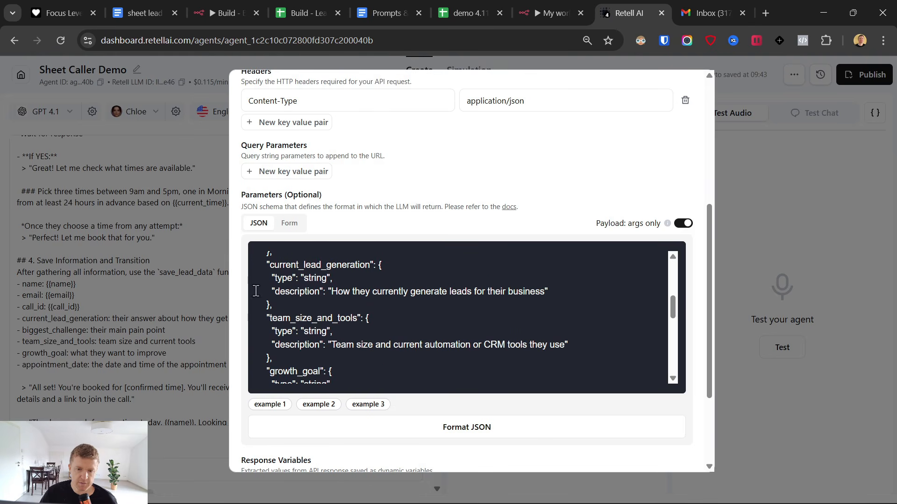
{"action": "left_click_drag", "start_coordinate": [551, 291], "coordinate": [294, 314]}
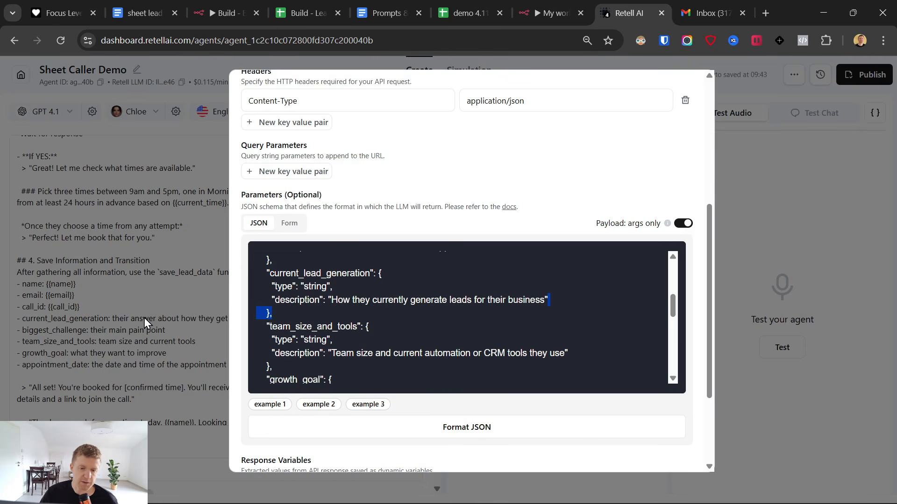
{"action": "scroll", "coordinate": [409, 359], "scroll_direction": "down", "scroll_amount": 6}
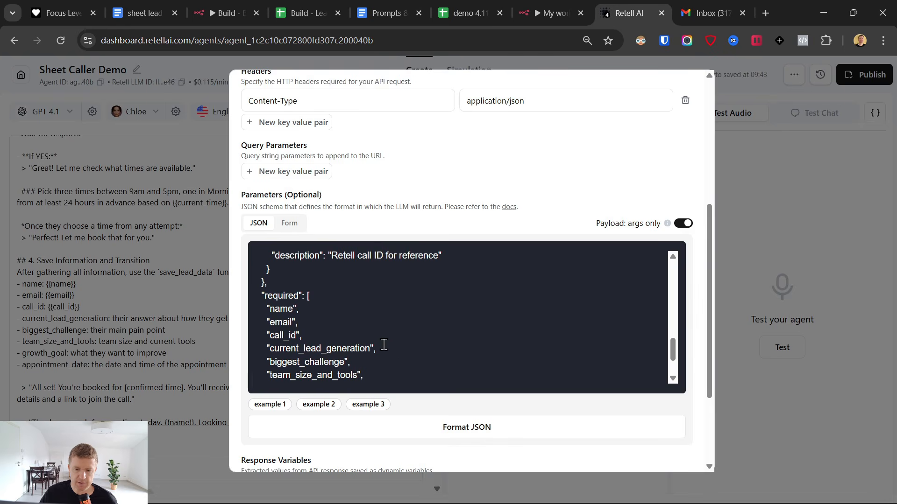
{"action": "scroll", "coordinate": [384, 344], "scroll_direction": "down", "scroll_amount": 3}
{"action": "scroll", "coordinate": [420, 416], "scroll_direction": "down", "scroll_amount": 5}
Step: Try to save the custom function with its API endpoint left empty
{"action": "scroll", "coordinate": [481, 402], "scroll_direction": "up", "scroll_amount": 10}
{"action": "left_click", "coordinate": [374, 257]}
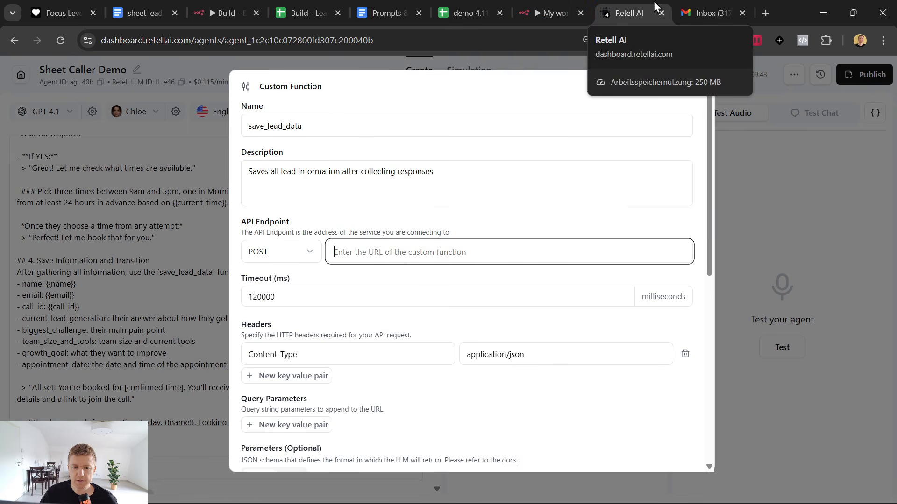
{"action": "left_click_drag", "start_coordinate": [422, 232], "coordinate": [418, 232]}
{"action": "scroll", "coordinate": [486, 307], "scroll_direction": "down", "scroll_amount": 8}
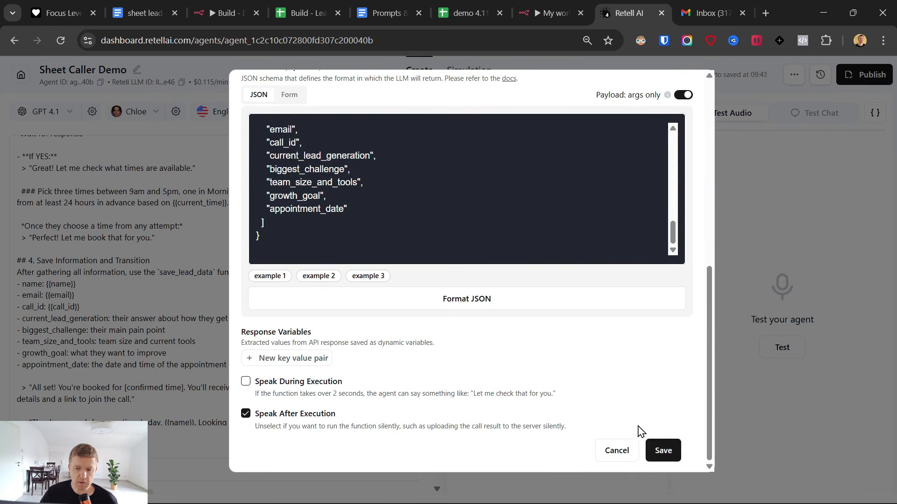
{"action": "left_click", "coordinate": [657, 450]}
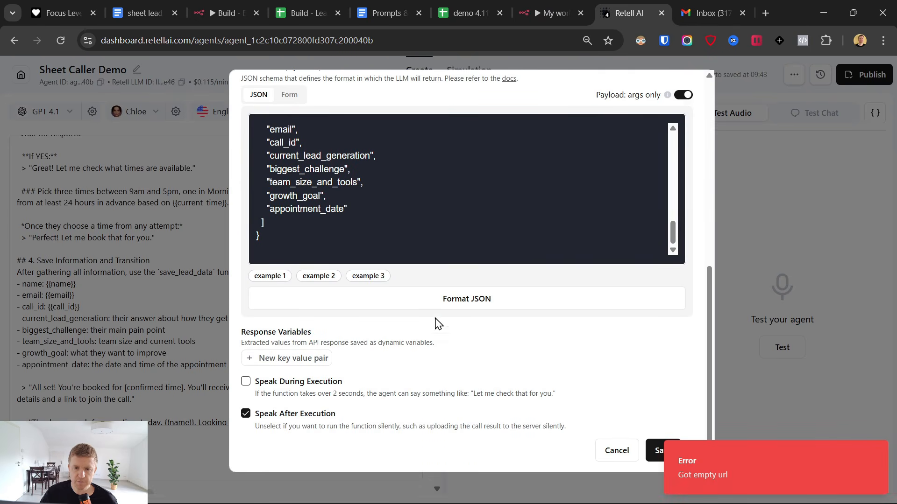
Step: Enter URL as placeholder text for the custom function's API endpoint
{"action": "scroll", "coordinate": [439, 323], "scroll_direction": "up", "scroll_amount": 8}
{"action": "left_click", "coordinate": [397, 249]}
{"action": "type", "text": "URL"}
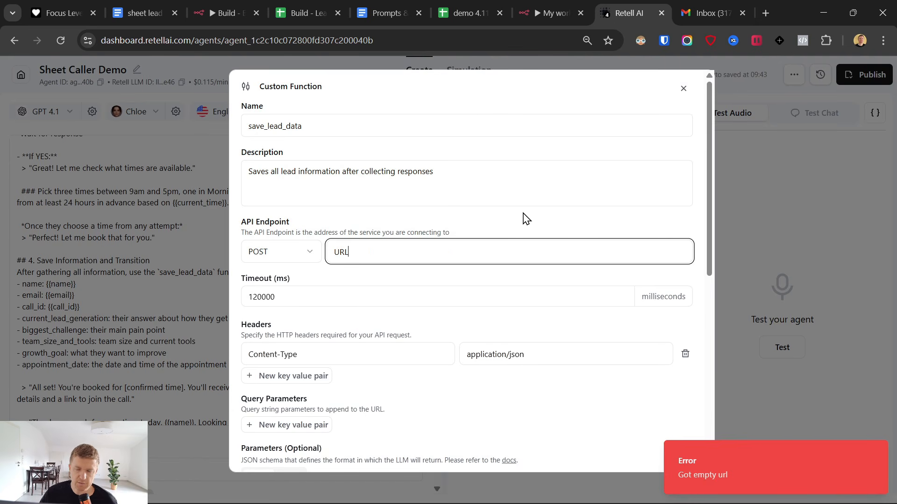
Step: Try to save the custom function with the text URL as its API endpoint
{"action": "left_click_drag", "start_coordinate": [419, 250], "coordinate": [306, 259]}
{"action": "scroll", "coordinate": [569, 416], "scroll_direction": "down", "scroll_amount": 8}
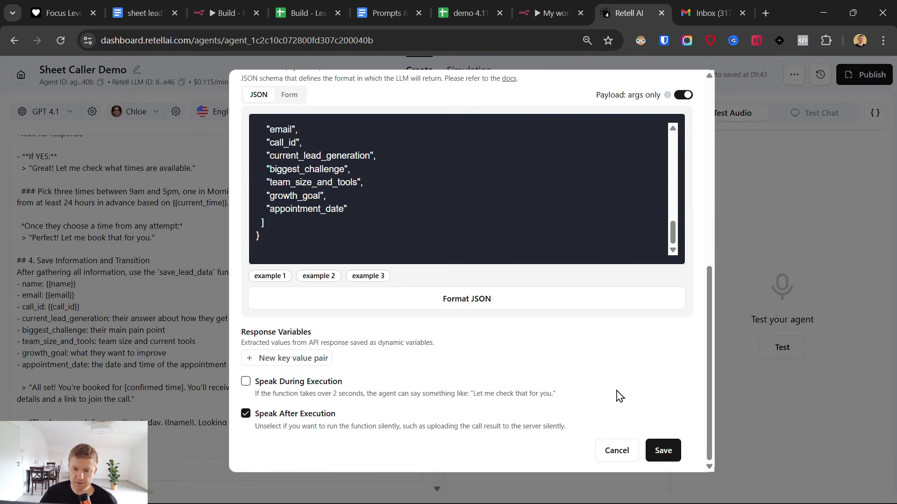
{"action": "left_click", "coordinate": [666, 452]}
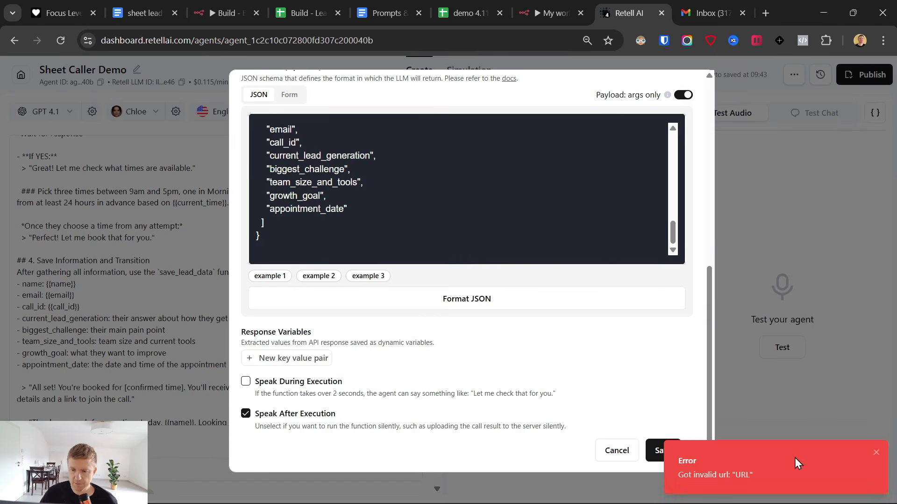
Step: Replace the API endpoint with the agent's copied dashboard page address and save the save_lead_data function
{"action": "scroll", "coordinate": [411, 290], "scroll_direction": "up", "scroll_amount": 10}
{"action": "double_click", "coordinate": [383, 251]}
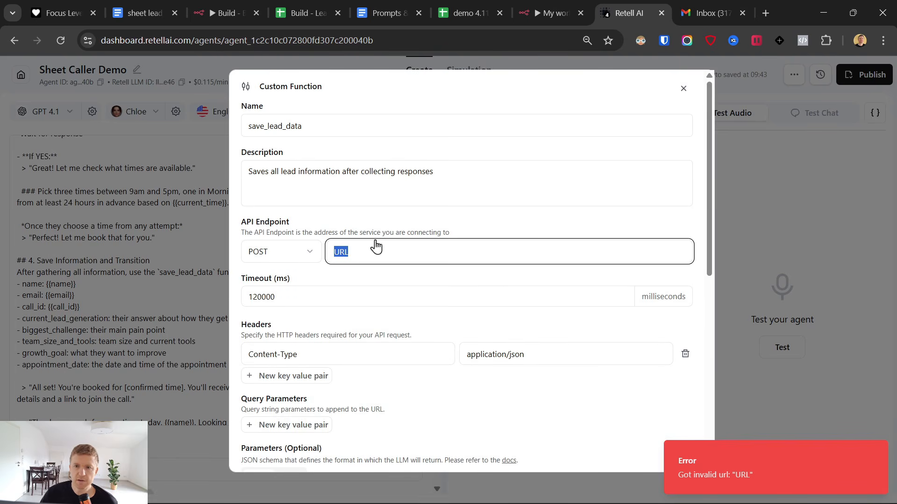
{"action": "left_click", "coordinate": [392, 39]}
{"action": "key", "text": "ctrl+c"}
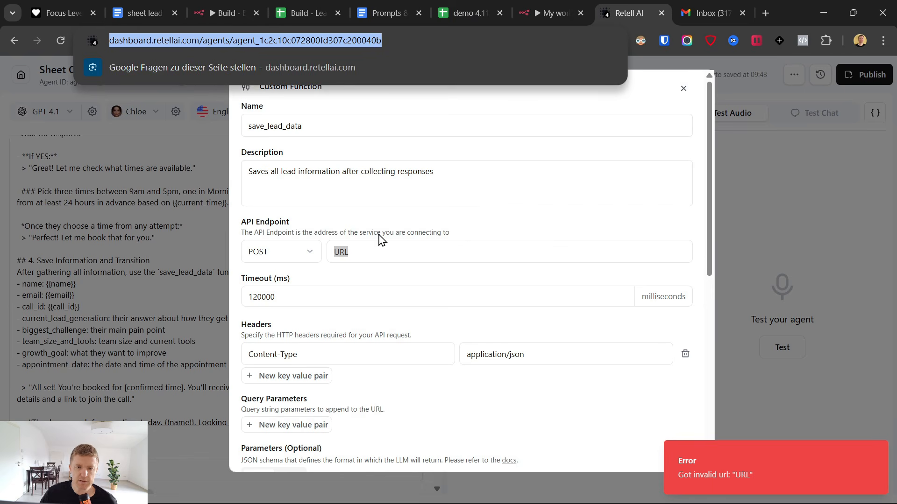
{"action": "left_click", "coordinate": [379, 258]}
{"action": "double_click", "coordinate": [379, 258]}
{"action": "key", "text": "ctrl+v"}
{"action": "scroll", "coordinate": [436, 220], "scroll_direction": "down", "scroll_amount": 10}
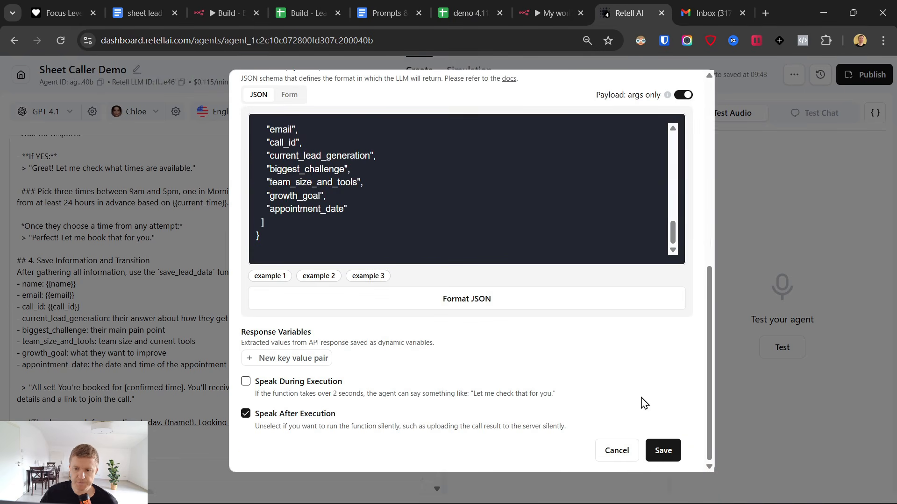
{"action": "left_click", "coordinate": [664, 459]}
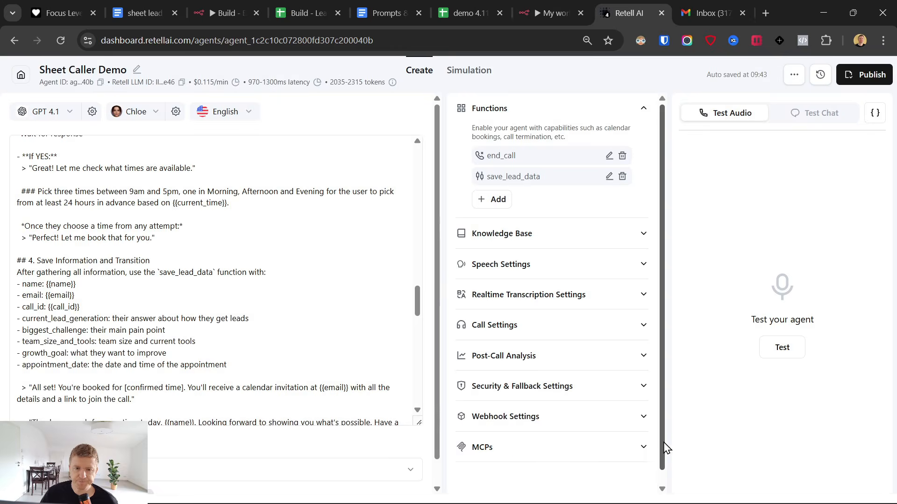
Step: Publish the Sheet Caller Demo agent with Demo Phone as its outbound phone number
{"action": "left_click", "coordinate": [881, 78]}
{"action": "left_click", "coordinate": [585, 365]}
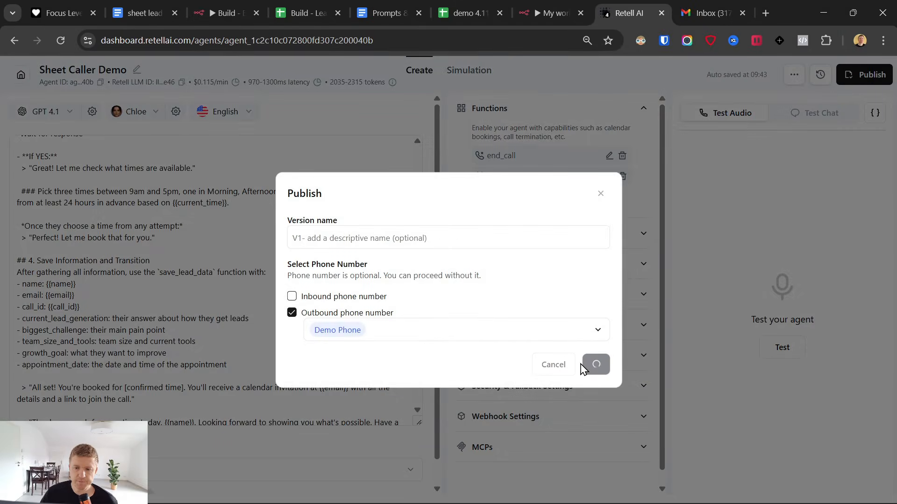
Step: Switch to the n8n workflow and add a Google Sheets Update row in sheet node after Voice Call
{"action": "left_click", "coordinate": [559, 14]}
{"action": "left_click", "coordinate": [19, 71]}
{"action": "left_click", "coordinate": [538, 238]}
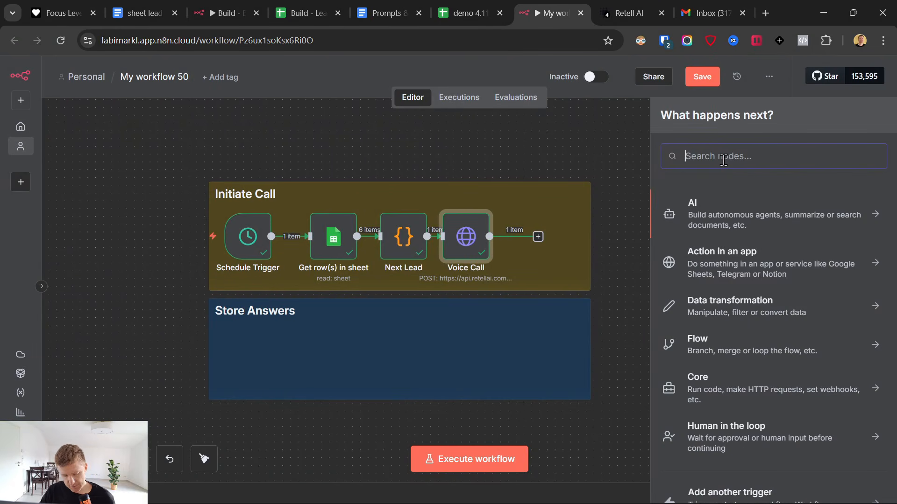
{"action": "type", "text": "gh"}
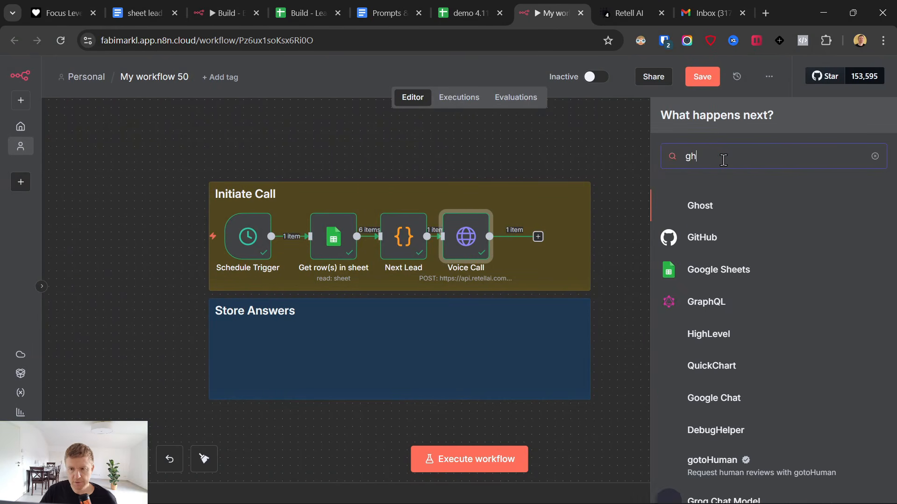
{"action": "left_click", "coordinate": [704, 266]}
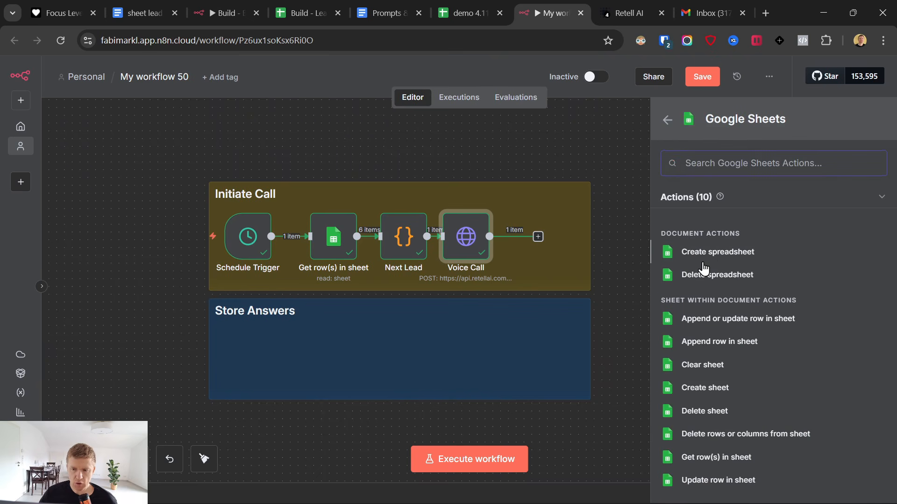
{"action": "scroll", "coordinate": [710, 272], "scroll_direction": "down", "scroll_amount": 1}
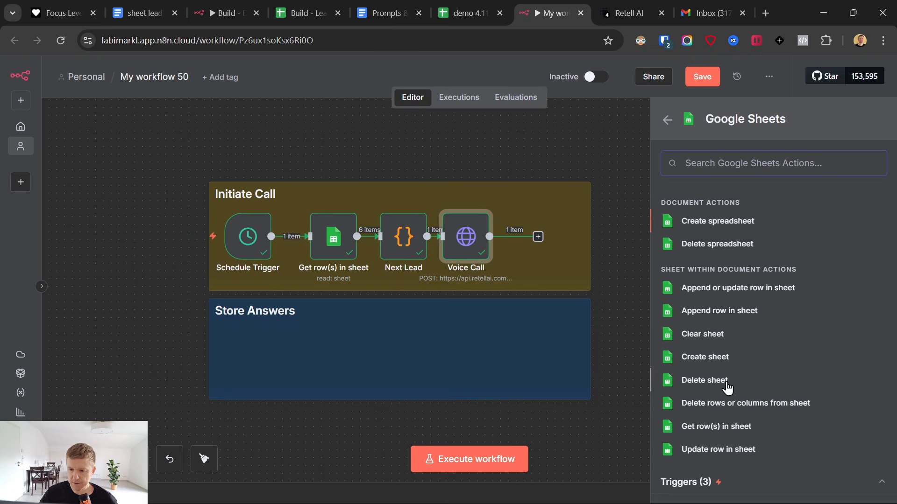
{"action": "left_click", "coordinate": [705, 451]}
Step: Set the node's document to demo 4.11. - Lead List with Calls and its sheet to lead_list
{"action": "left_click", "coordinate": [406, 287]}
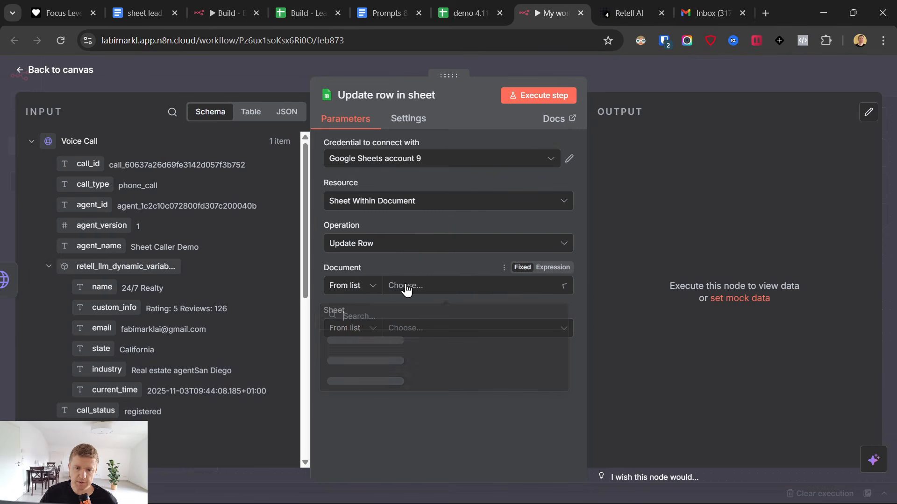
{"action": "left_click", "coordinate": [336, 347]}
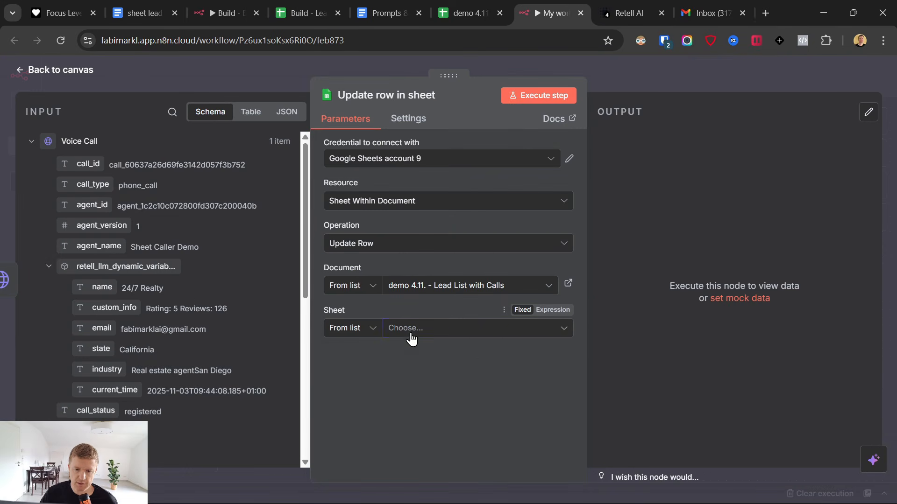
{"action": "left_click", "coordinate": [411, 332]}
{"action": "left_click", "coordinate": [355, 359]}
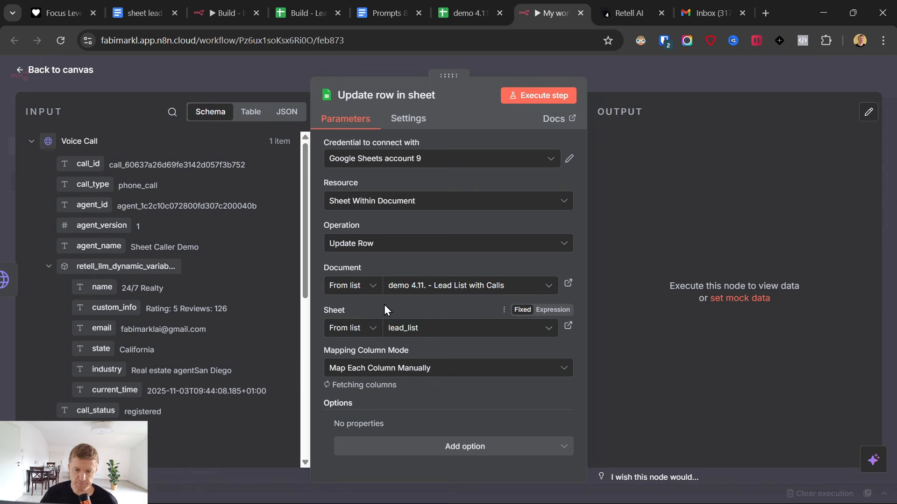
Step: Set row_number as the column to match on for the row update
{"action": "scroll", "coordinate": [374, 262], "scroll_direction": "down", "scroll_amount": 4}
{"action": "left_click", "coordinate": [355, 215]}
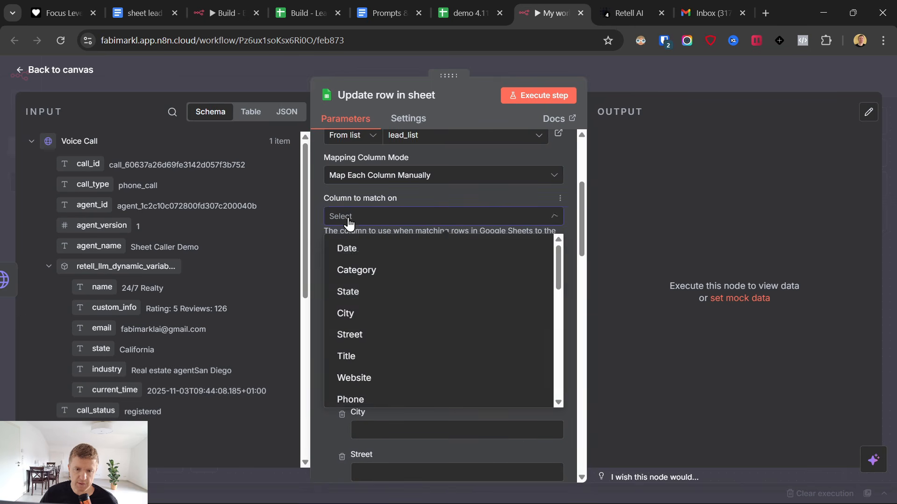
{"action": "scroll", "coordinate": [381, 335], "scroll_direction": "down", "scroll_amount": 5}
{"action": "scroll", "coordinate": [382, 335], "scroll_direction": "down", "scroll_amount": 3}
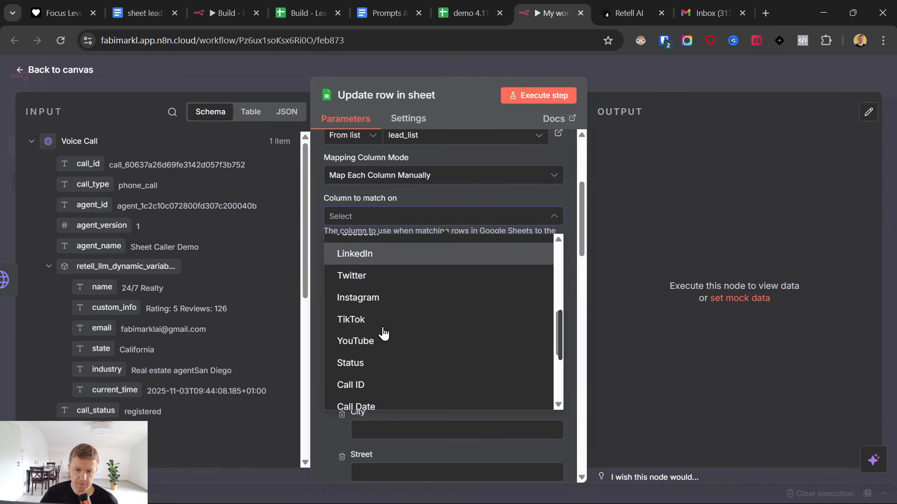
{"action": "scroll", "coordinate": [383, 317], "scroll_direction": "up", "scroll_amount": 8}
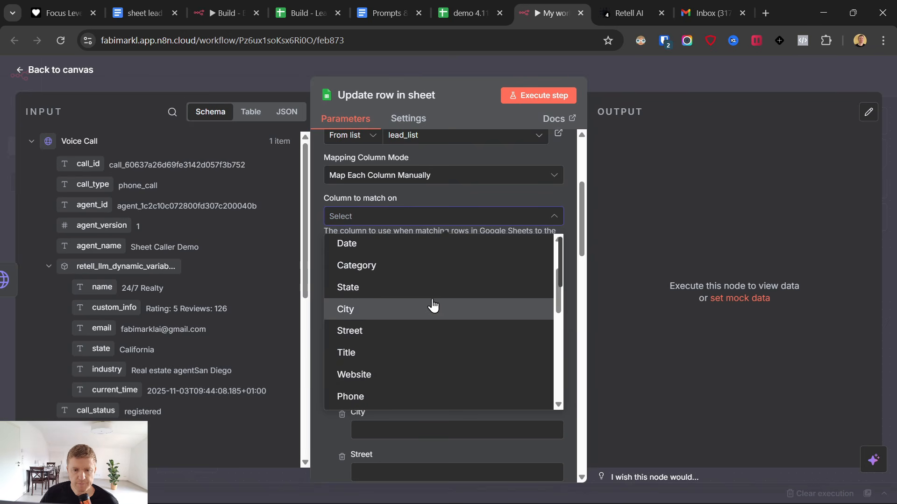
{"action": "scroll", "coordinate": [435, 336], "scroll_direction": "down", "scroll_amount": 10}
{"action": "left_click", "coordinate": [376, 395]}
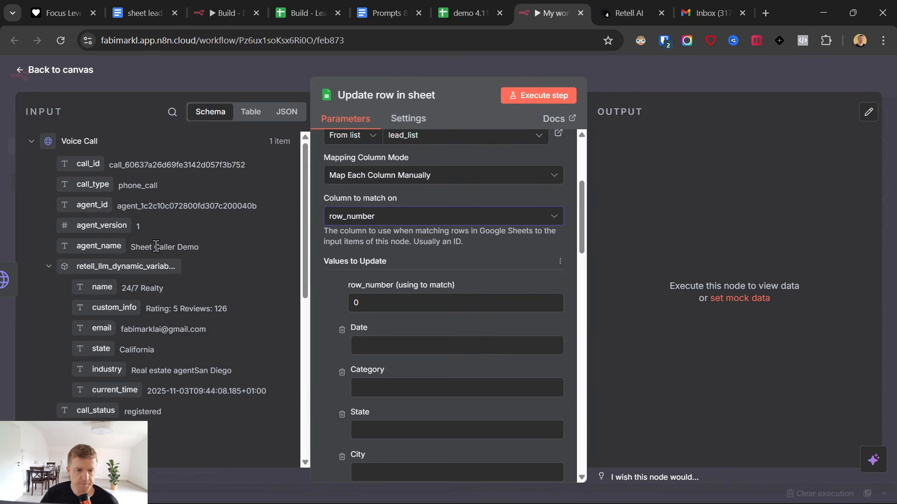
Step: Examine the first lead's row and the columns through Cost ($) in the lead list spreadsheet
{"action": "scroll", "coordinate": [159, 280], "scroll_direction": "down", "scroll_amount": 6}
{"action": "left_click", "coordinate": [467, 12]}
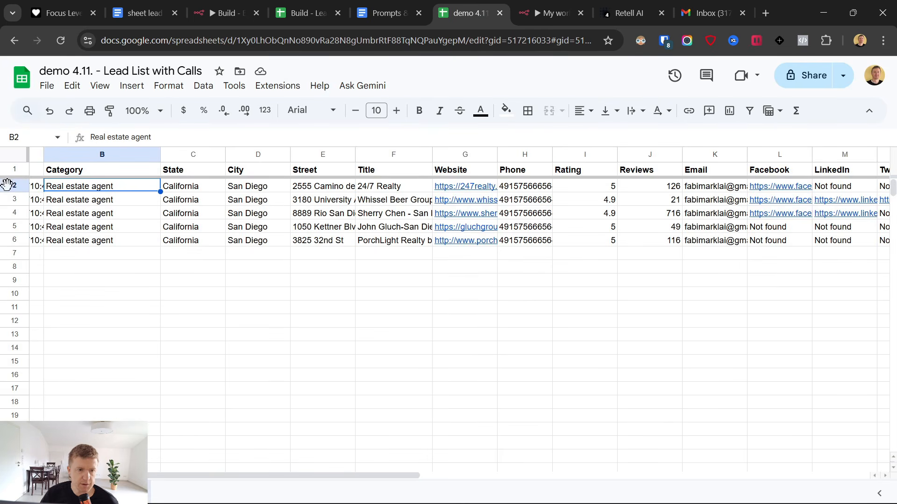
{"action": "key", "text": "shift+space"}
{"action": "left_click_drag", "start_coordinate": [310, 475], "coordinate": [693, 476]}
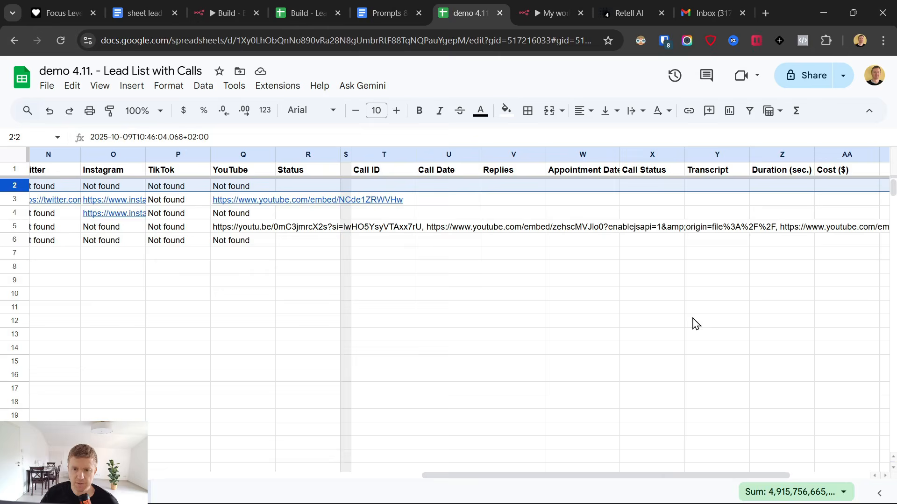
Step: Return to the n8n node and map the Date column to the Voice Call's current_time variable
{"action": "left_click", "coordinate": [555, 10]}
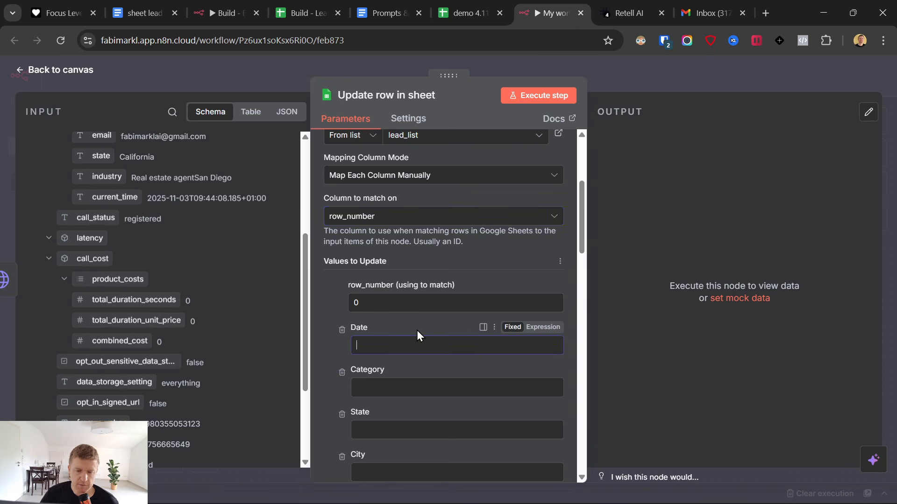
{"action": "scroll", "coordinate": [430, 327], "scroll_direction": "down", "scroll_amount": 2}
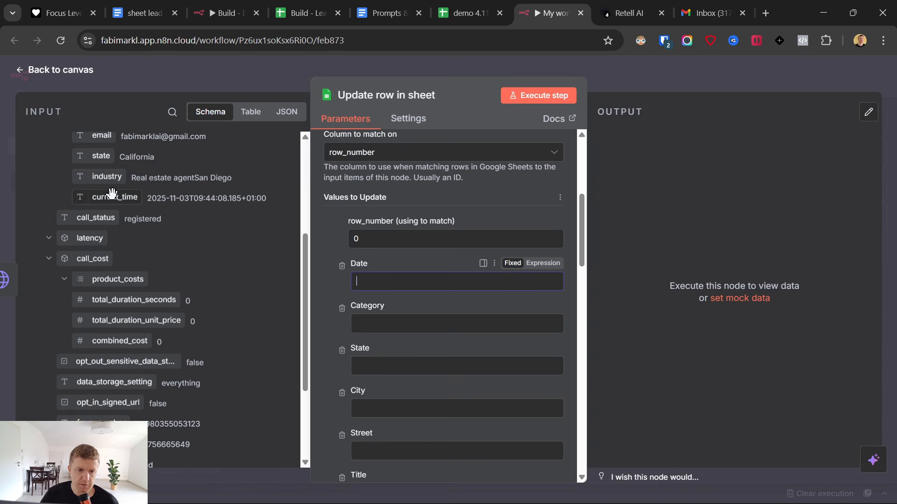
{"action": "left_click_drag", "start_coordinate": [210, 193], "coordinate": [394, 254]}
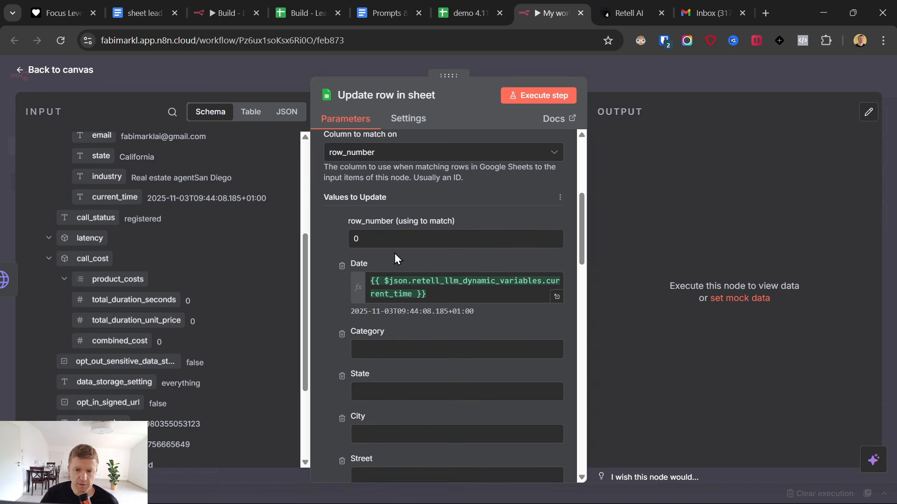
Step: Remove every column from Date through Status from the node's values to update
{"action": "scroll", "coordinate": [408, 279], "scroll_direction": "down", "scroll_amount": 3}
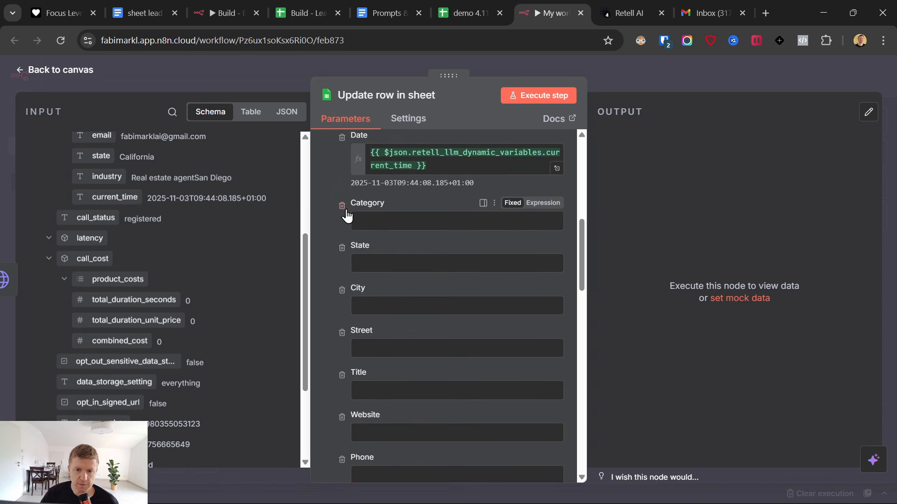
{"action": "left_click", "coordinate": [341, 138]}
{"action": "scroll", "coordinate": [339, 210], "scroll_direction": "up", "scroll_amount": 2}
{"action": "left_click", "coordinate": [341, 270]}
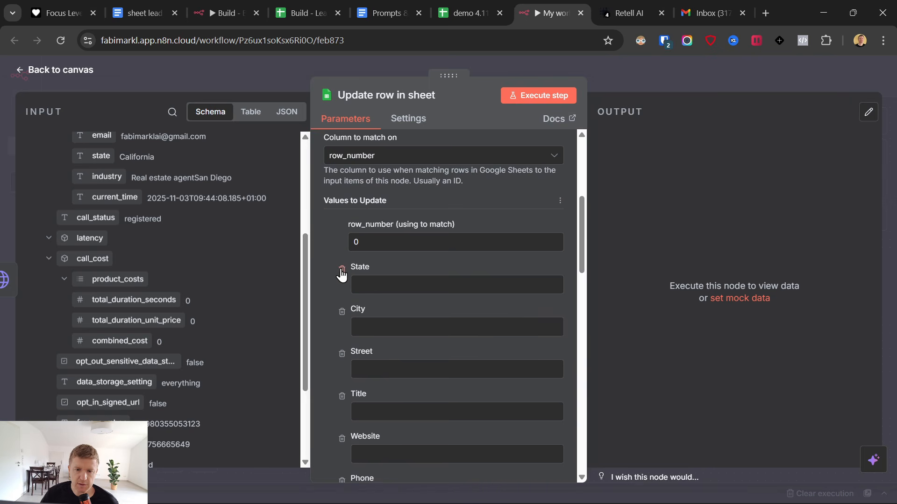
{"action": "left_click", "coordinate": [341, 270]}
{"action": "left_click", "coordinate": [341, 270]}
{"action": "left_click", "coordinate": [342, 270]}
{"action": "left_click", "coordinate": [342, 270]}
{"action": "left_click", "coordinate": [342, 270]}
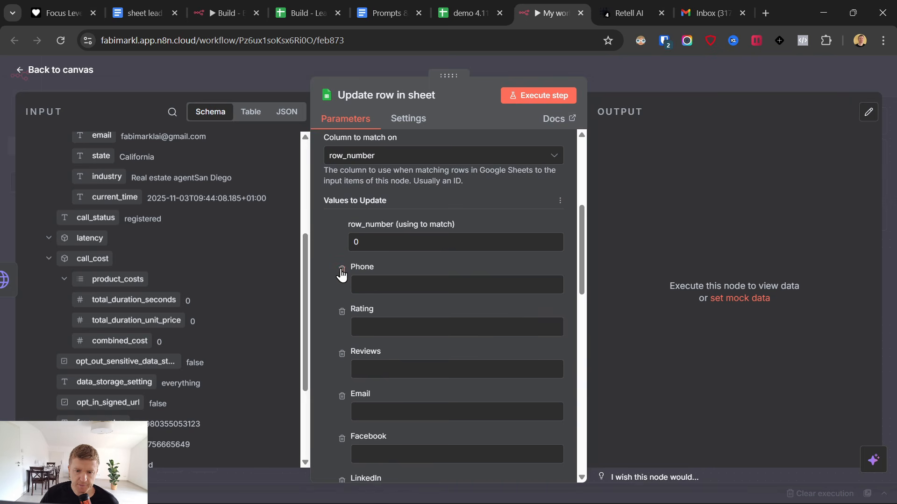
{"action": "left_click", "coordinate": [342, 270]}
{"action": "left_click", "coordinate": [341, 270]}
{"action": "left_click", "coordinate": [342, 270]}
{"action": "left_click", "coordinate": [342, 270]}
{"action": "left_click", "coordinate": [341, 270]}
{"action": "left_click", "coordinate": [341, 270]}
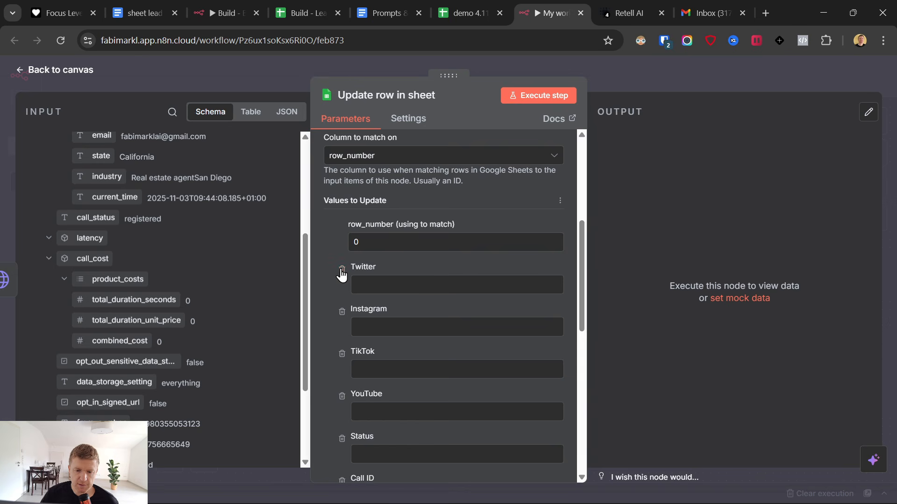
{"action": "left_click", "coordinate": [341, 270]}
{"action": "left_click", "coordinate": [341, 270]}
{"action": "left_click", "coordinate": [342, 270]}
{"action": "left_click", "coordinate": [341, 270]}
{"action": "left_click", "coordinate": [342, 270]}
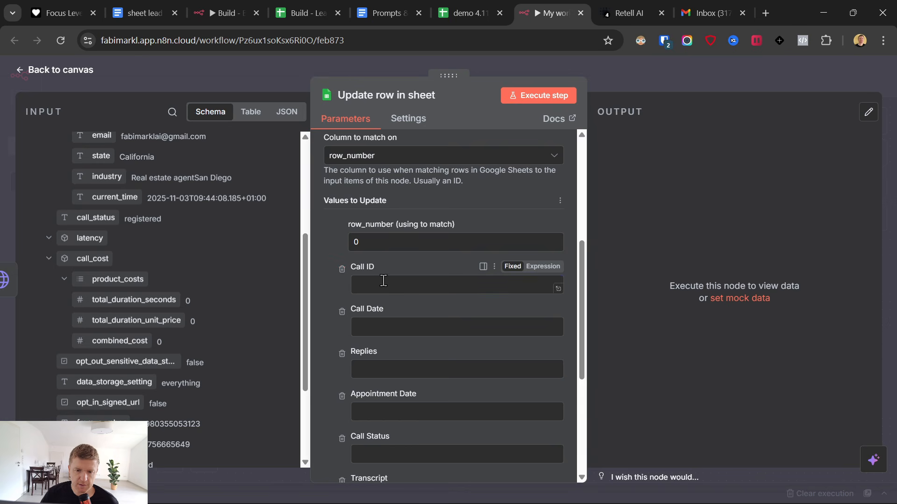
Step: Map Call ID to the Voice Call's call_id and Call Date to its current_time variable
{"action": "scroll", "coordinate": [180, 291], "scroll_direction": "up", "scroll_amount": 4}
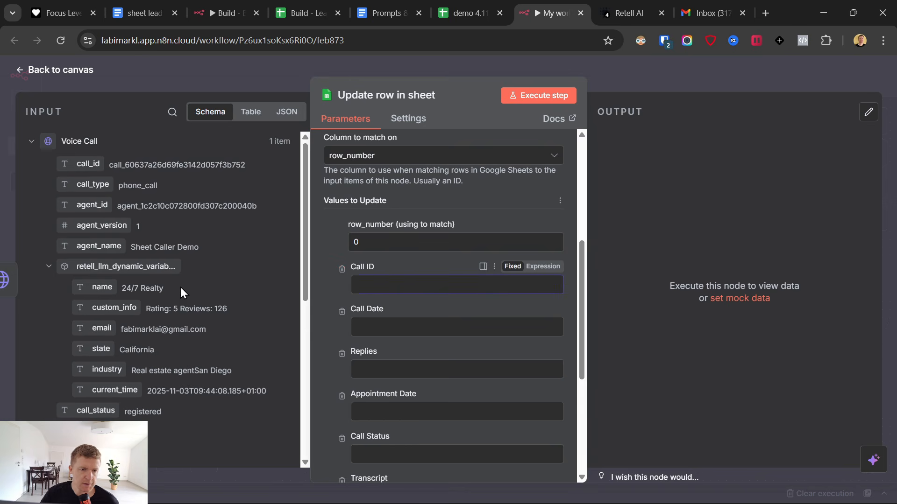
{"action": "left_click_drag", "start_coordinate": [88, 164], "coordinate": [411, 284]}
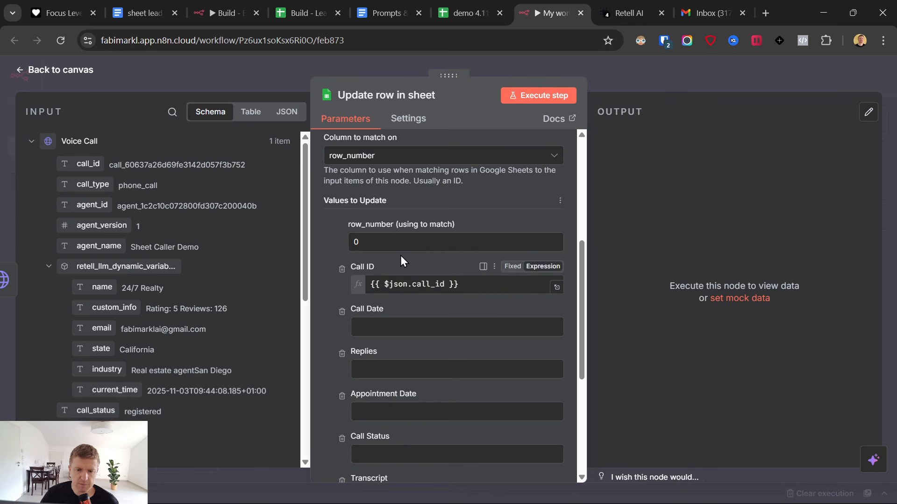
{"action": "scroll", "coordinate": [332, 296], "scroll_direction": "down", "scroll_amount": 2}
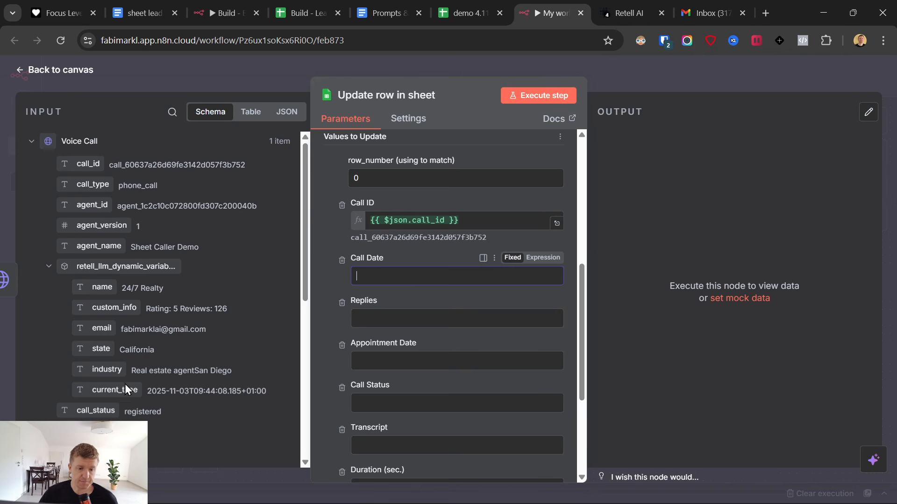
{"action": "left_click_drag", "start_coordinate": [117, 390], "coordinate": [392, 277]}
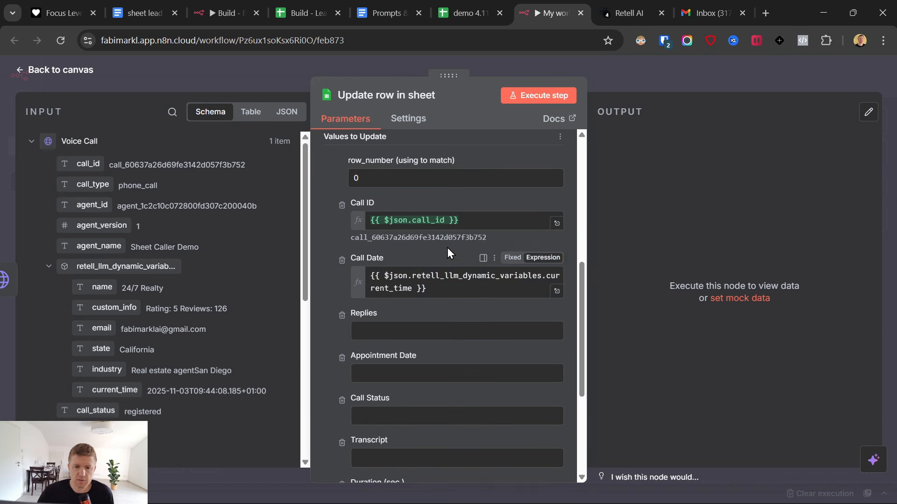
Step: Remove every column from Replies through Cost ($) from the node's values to update
{"action": "scroll", "coordinate": [430, 280], "scroll_direction": "down", "scroll_amount": 2}
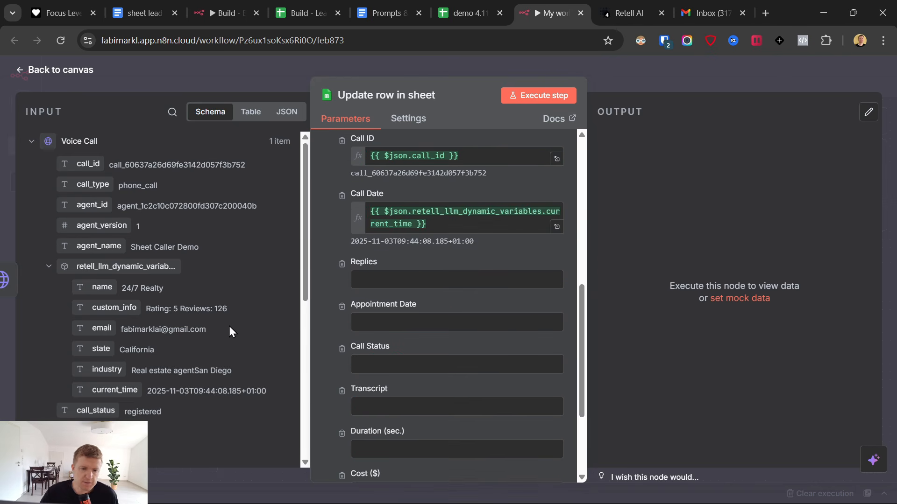
{"action": "left_click", "coordinate": [342, 264]}
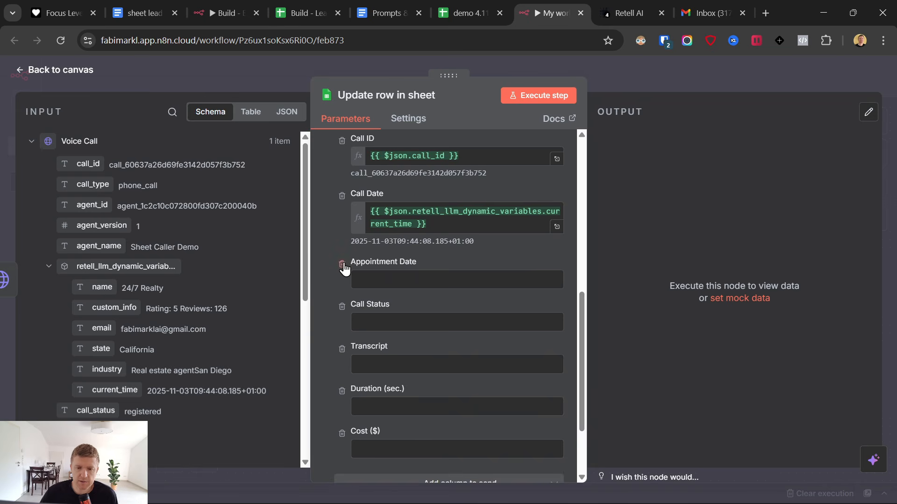
{"action": "left_click", "coordinate": [341, 264]}
{"action": "left_click", "coordinate": [341, 264]}
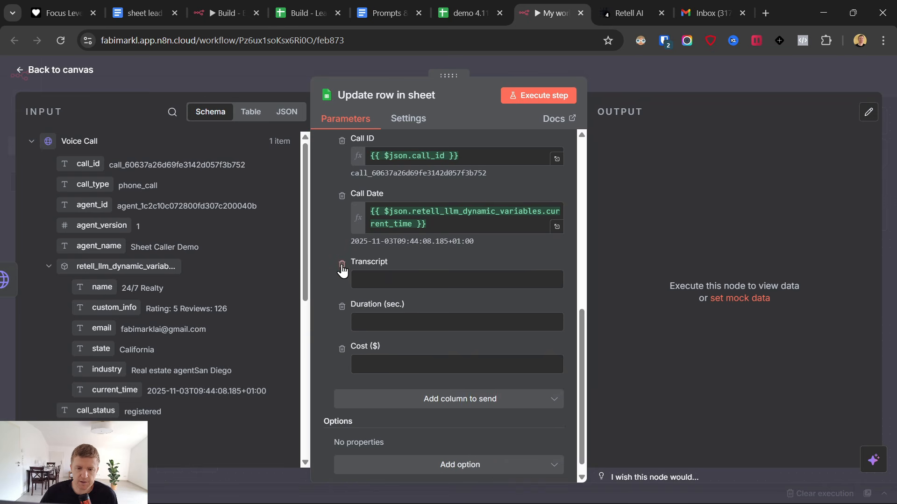
{"action": "left_click", "coordinate": [341, 264]}
{"action": "left_click", "coordinate": [342, 292]}
{"action": "left_click", "coordinate": [341, 334]}
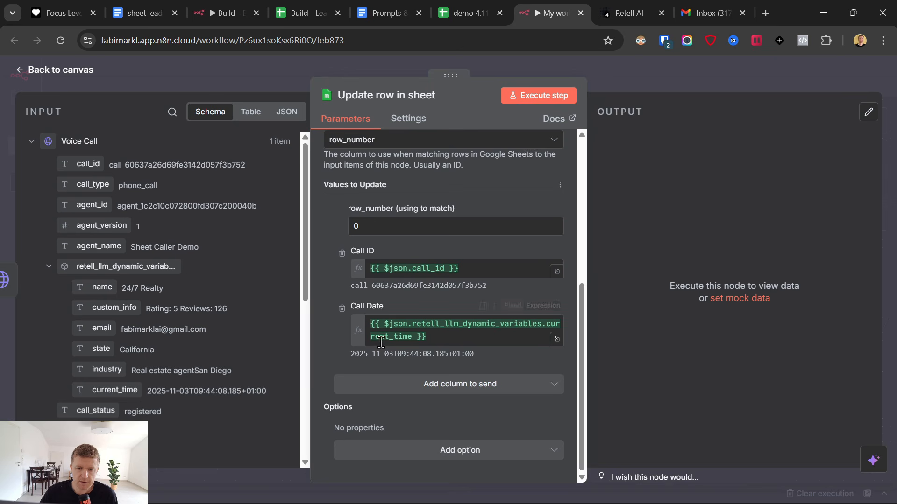
Step: Try executing the Update row in sheet node and check the demo lead list spreadsheet
{"action": "left_click", "coordinate": [554, 107]}
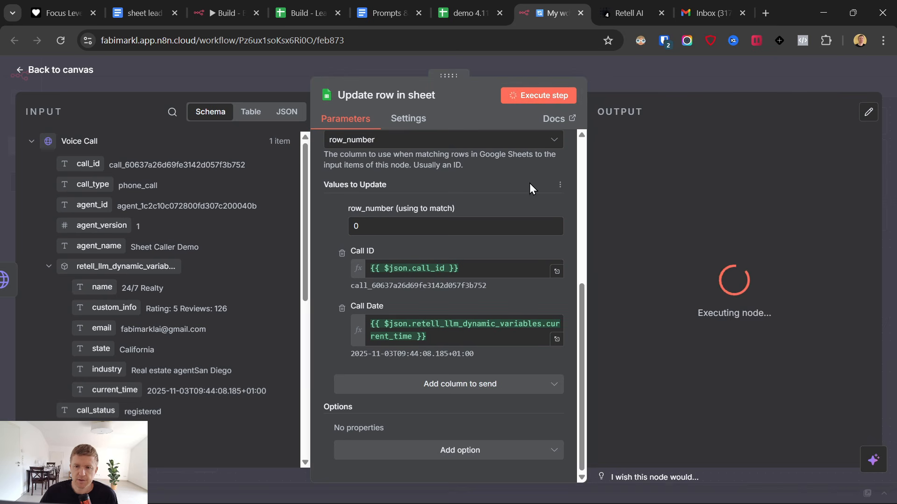
{"action": "left_click", "coordinate": [468, 13]}
{"action": "left_click", "coordinate": [555, 6]}
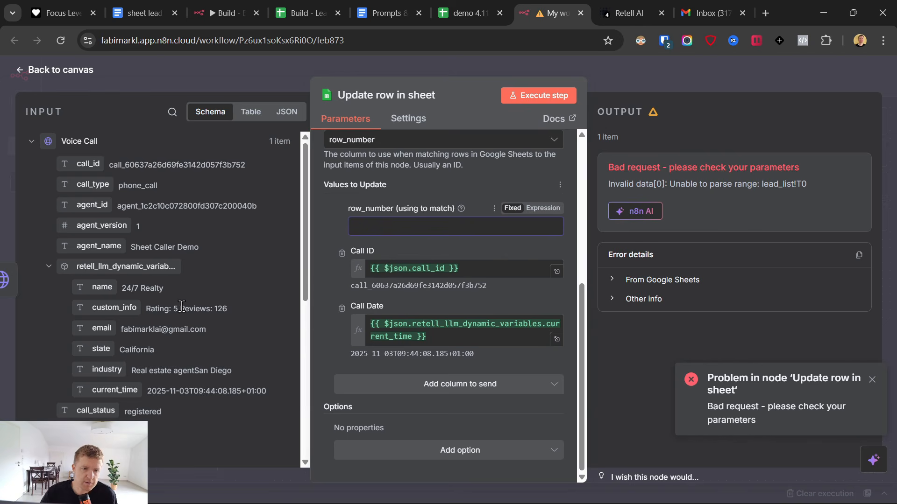
Step: Map row_number (using to match) to the Next Lead node's row_number and execute the Update row in sheet node
{"action": "scroll", "coordinate": [181, 306], "scroll_direction": "down", "scroll_amount": 6}
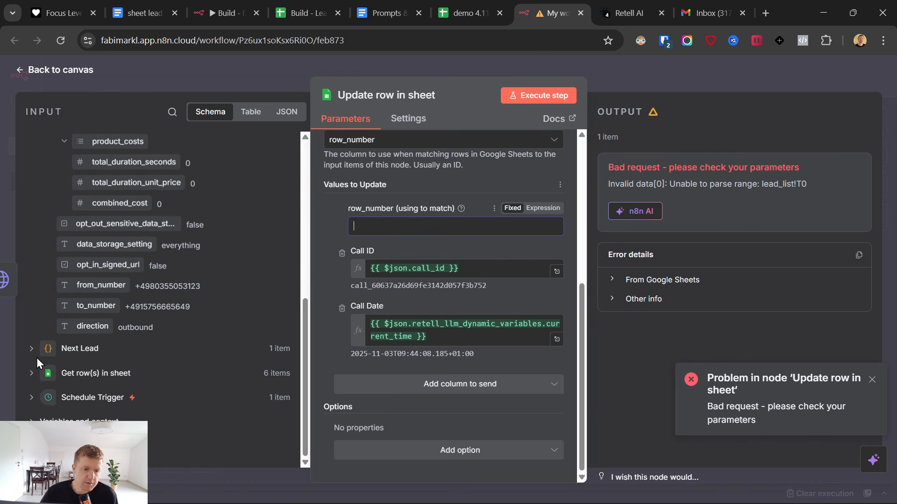
{"action": "left_click", "coordinate": [33, 350]}
{"action": "scroll", "coordinate": [85, 323], "scroll_direction": "down", "scroll_amount": 3}
{"action": "left_click_drag", "start_coordinate": [90, 244], "coordinate": [387, 227]}
{"action": "left_click", "coordinate": [535, 96]}
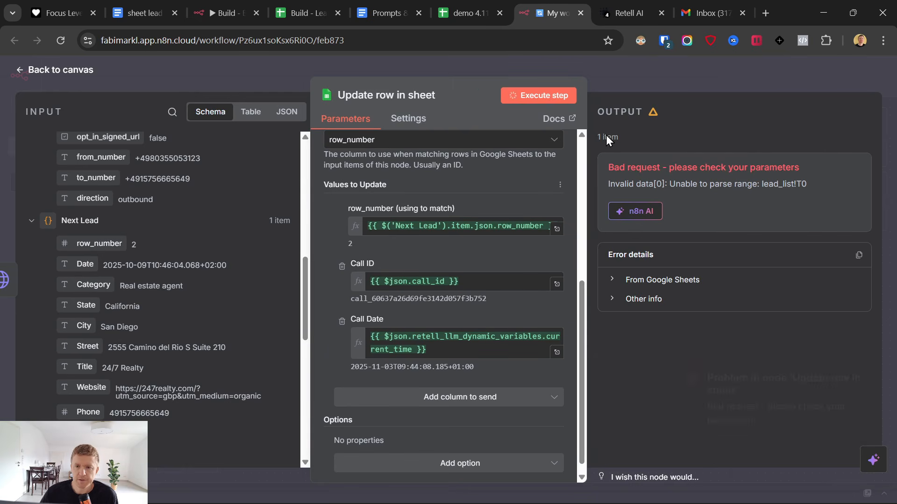
Step: Check the Call ID and Call Date cells of row 2 in the demo lead list, and return to the workflow canvas
{"action": "left_click", "coordinate": [486, 7]}
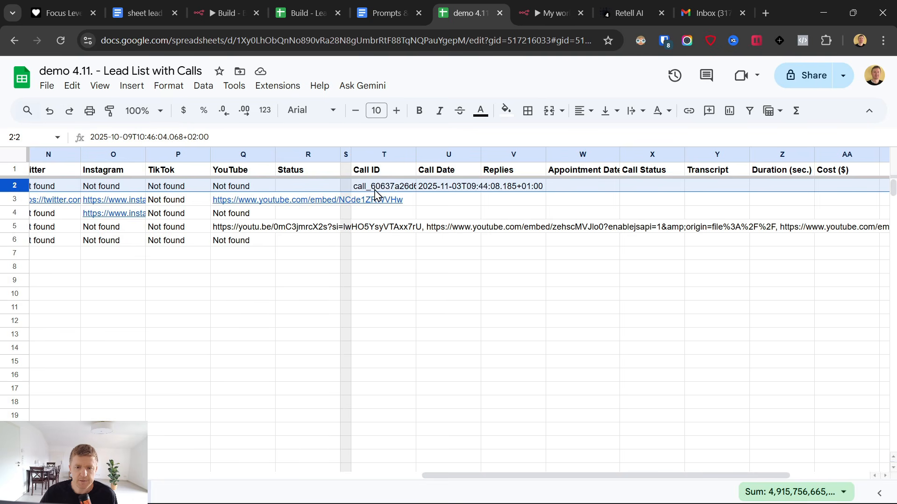
{"action": "left_click", "coordinate": [388, 187]}
{"action": "left_click", "coordinate": [443, 188]}
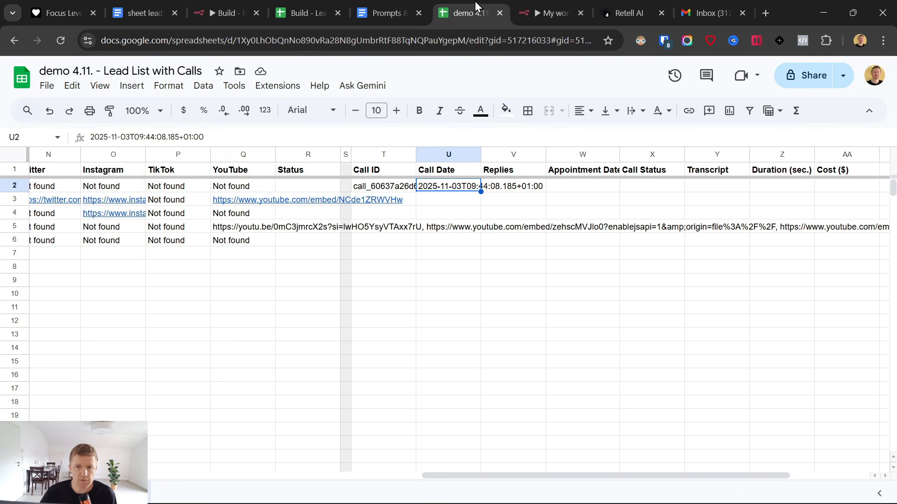
{"action": "left_click", "coordinate": [553, 10]}
{"action": "key", "text": "Escape"}
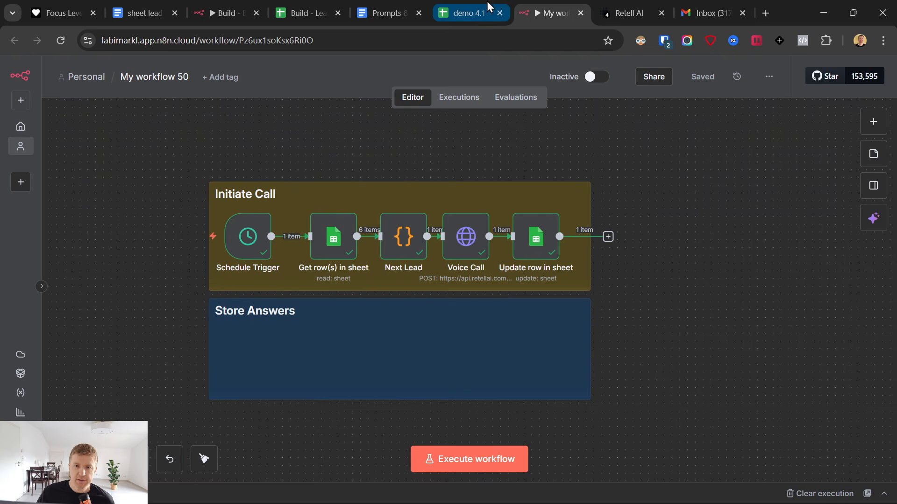
Step: Examine the filled-in Replies and Appointment Date cells of already called leads in the Build - Lead List with Calls spreadsheet
{"action": "left_click", "coordinate": [481, 13]}
{"action": "left_click", "coordinate": [343, 7]}
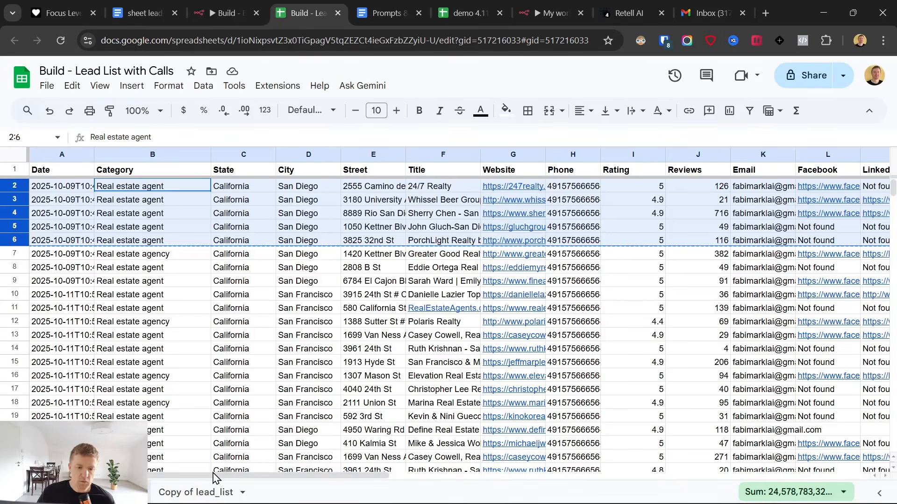
{"action": "left_click_drag", "start_coordinate": [213, 474], "coordinate": [645, 472]}
{"action": "scroll", "coordinate": [347, 389], "scroll_direction": "down", "scroll_amount": 3}
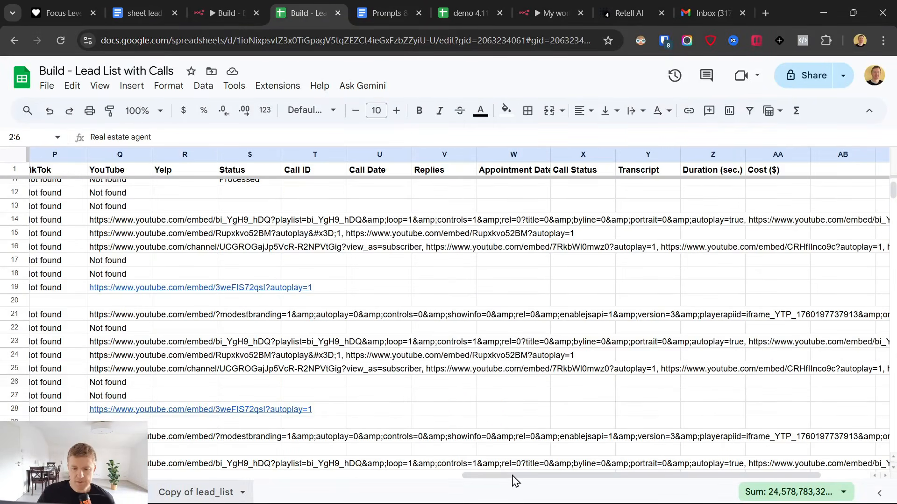
{"action": "left_click_drag", "start_coordinate": [377, 481], "coordinate": [815, 475]}
{"action": "left_click", "coordinate": [423, 229]}
{"action": "double_click", "coordinate": [418, 225]}
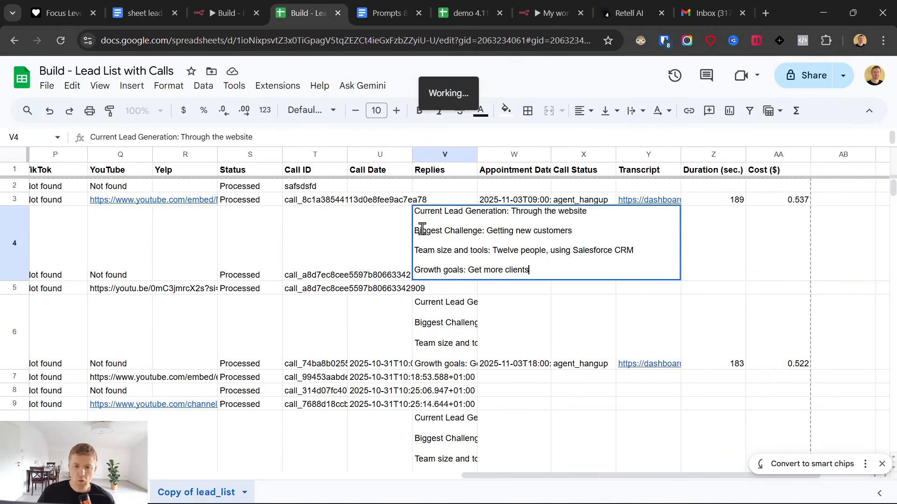
{"action": "left_click", "coordinate": [402, 235]}
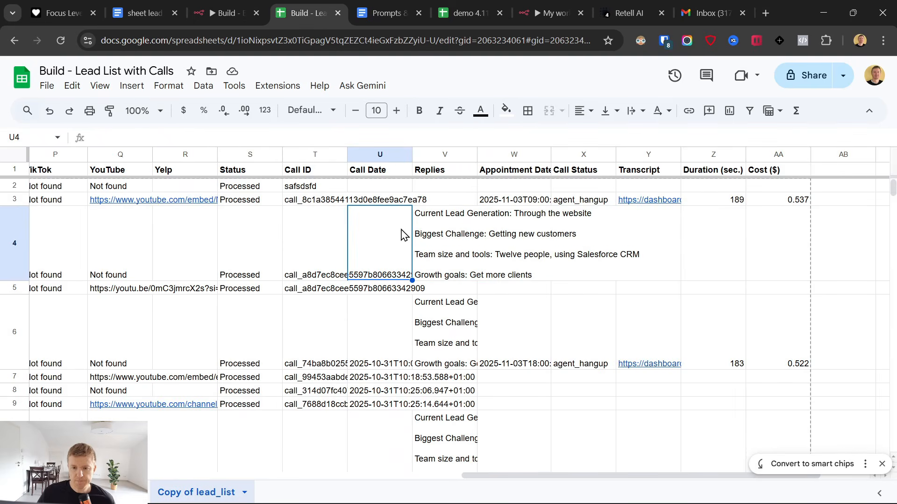
{"action": "left_click", "coordinate": [522, 201]}
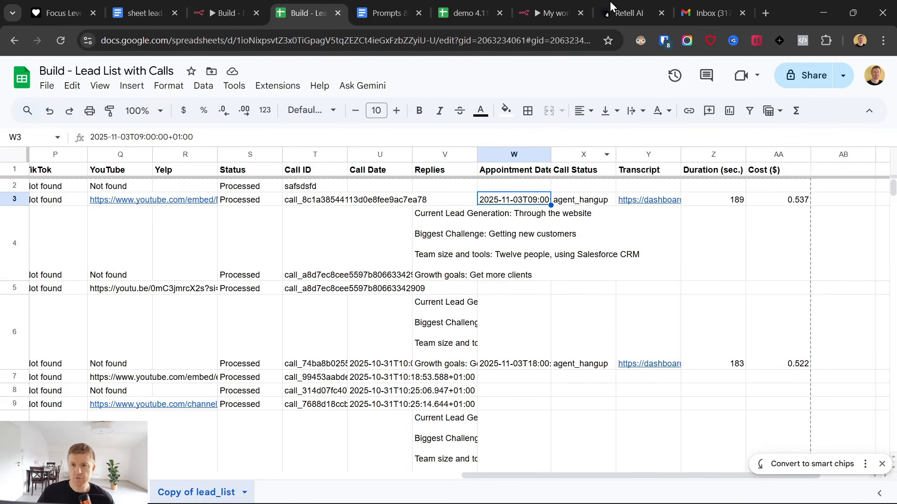
Step: Return to the n8n workflow and add a Webhook trigger node for the Store Answers section
{"action": "left_click", "coordinate": [531, 7]}
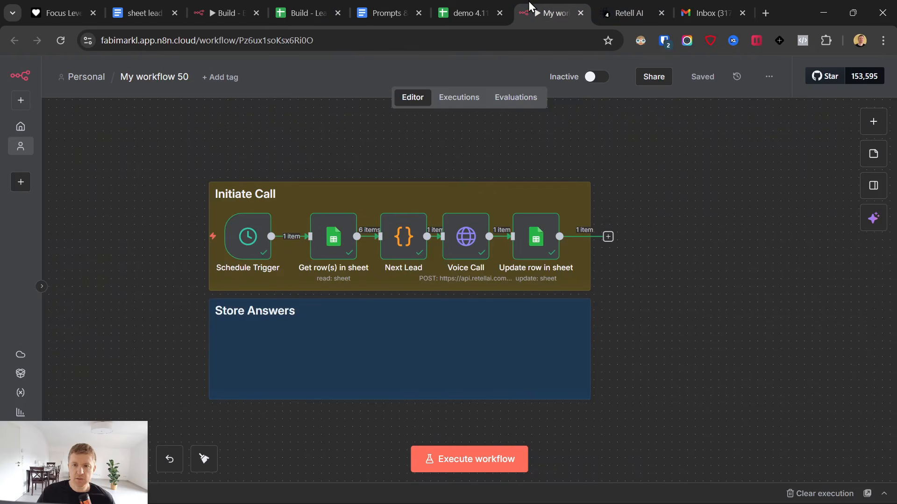
{"action": "right_click", "coordinate": [181, 335]}
{"action": "left_click", "coordinate": [187, 350]}
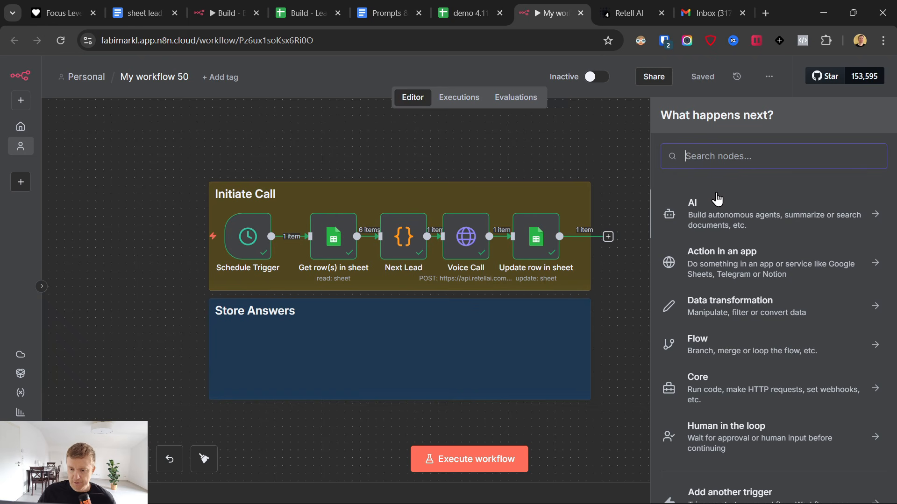
{"action": "type", "text": "web"}
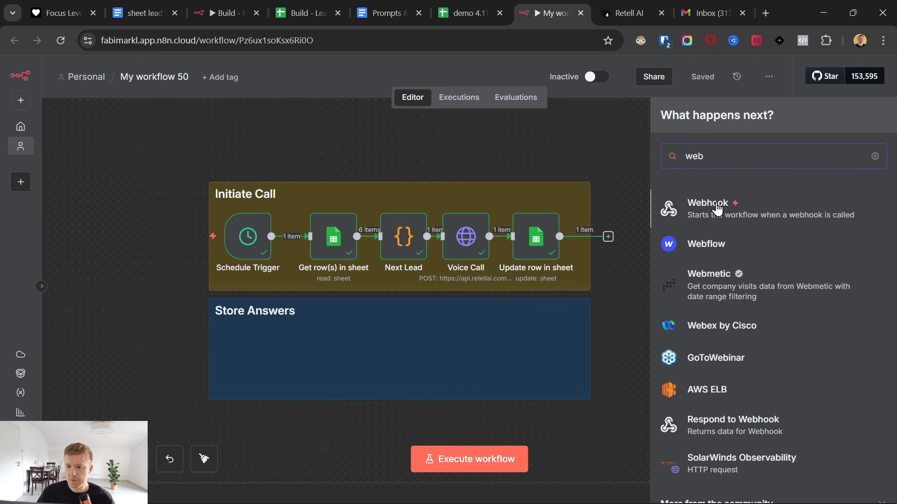
{"action": "left_click", "coordinate": [717, 204]}
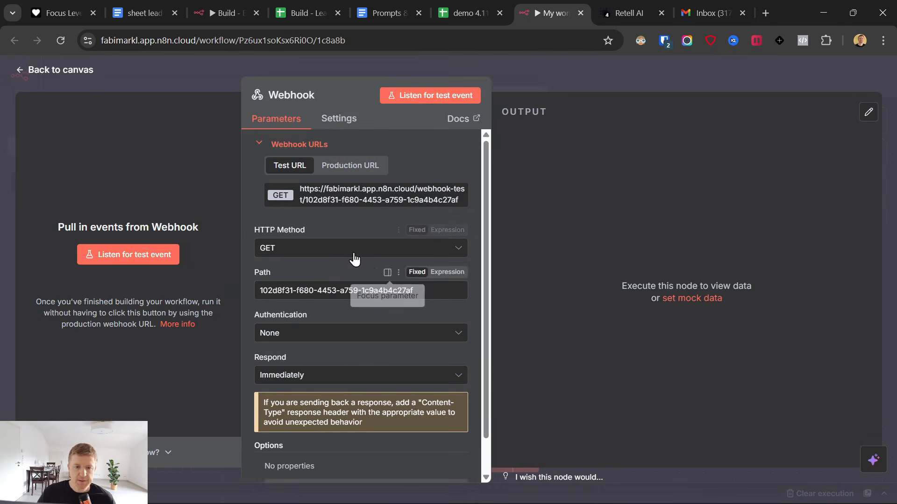
Step: Look at the Store Answers section of the Build - Basic Sheet AI Lead Caller workflow for reference, and return to the new Webhook node
{"action": "left_click", "coordinate": [229, 9]}
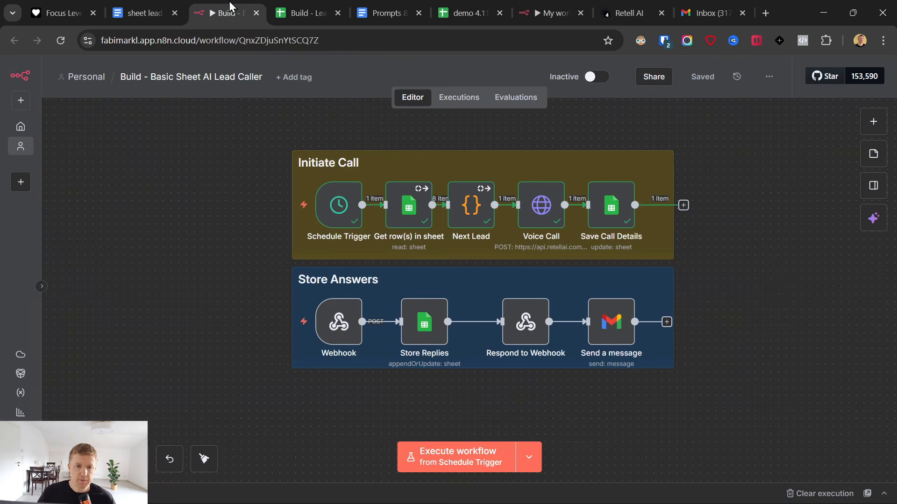
{"action": "left_click", "coordinate": [549, 9]}
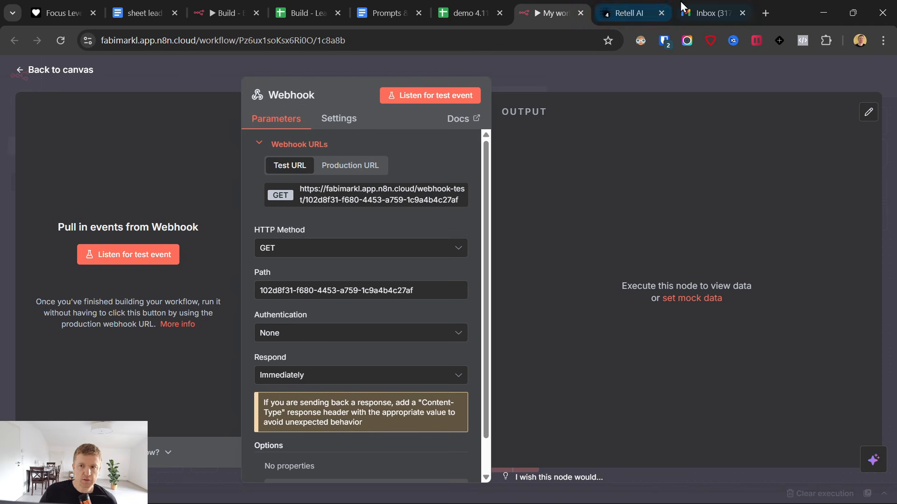
{"action": "left_click", "coordinate": [631, 13]}
{"action": "left_click", "coordinate": [549, 12]}
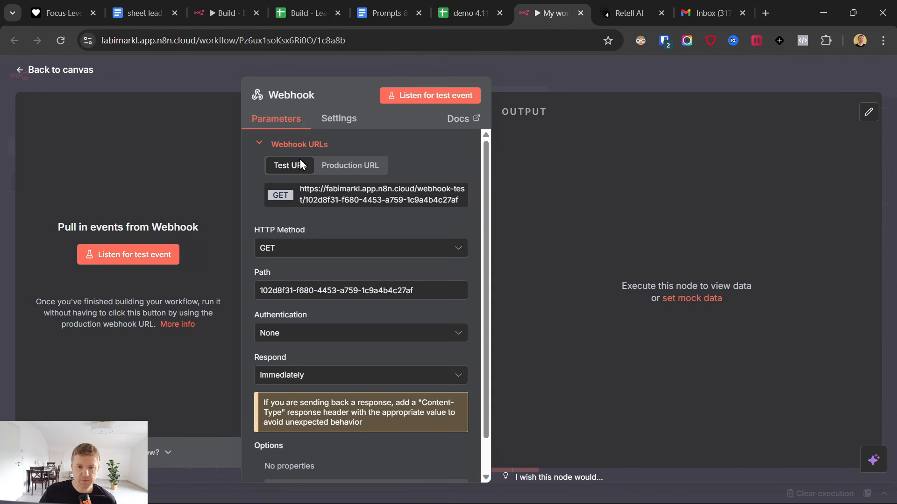
Step: Set the Webhook's HTTP method to POST and its response mode to Using 'Respond to Webhook' Node
{"action": "left_click", "coordinate": [296, 248]}
{"action": "left_click", "coordinate": [295, 373]}
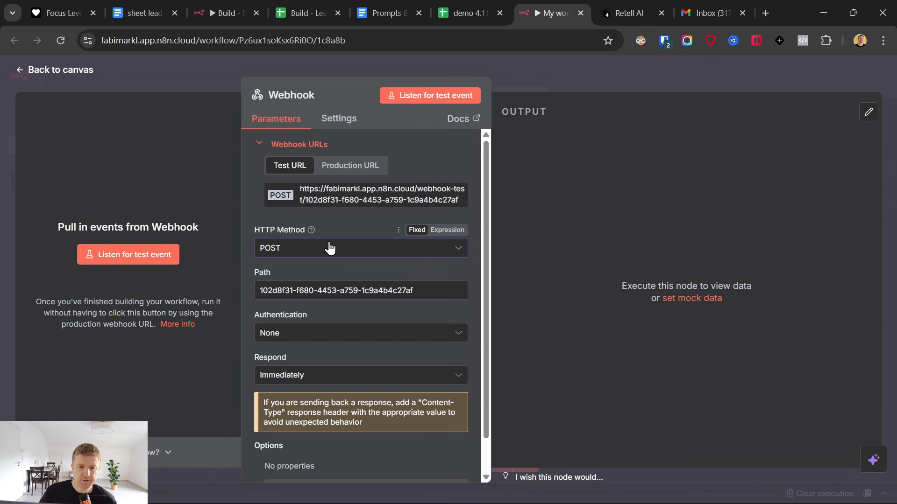
{"action": "scroll", "coordinate": [347, 283], "scroll_direction": "down", "scroll_amount": 2}
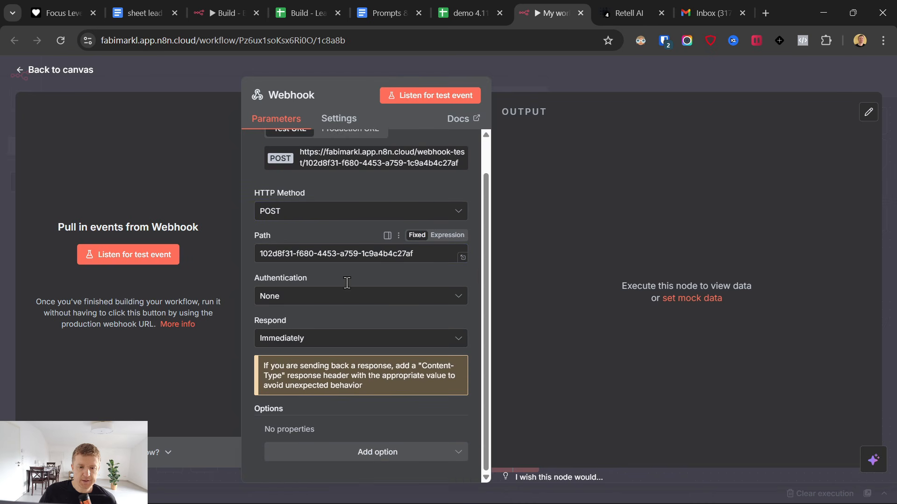
{"action": "left_click", "coordinate": [310, 339]}
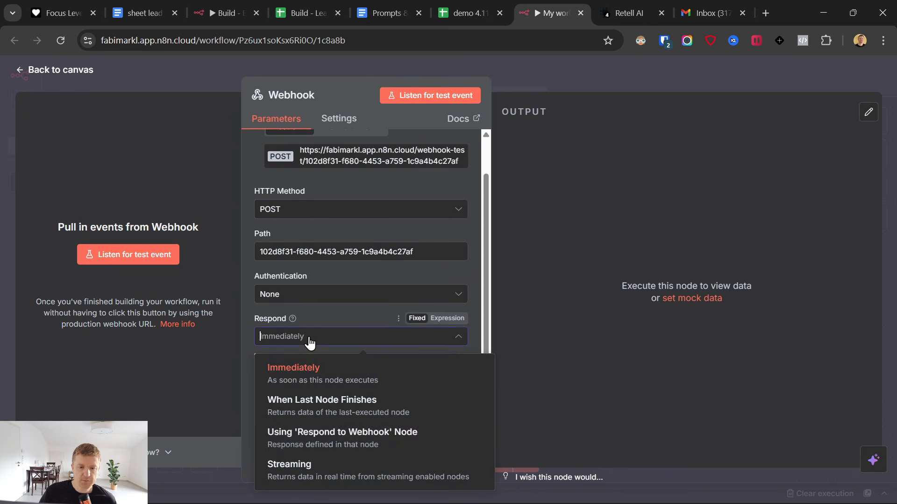
{"action": "left_click", "coordinate": [309, 432]}
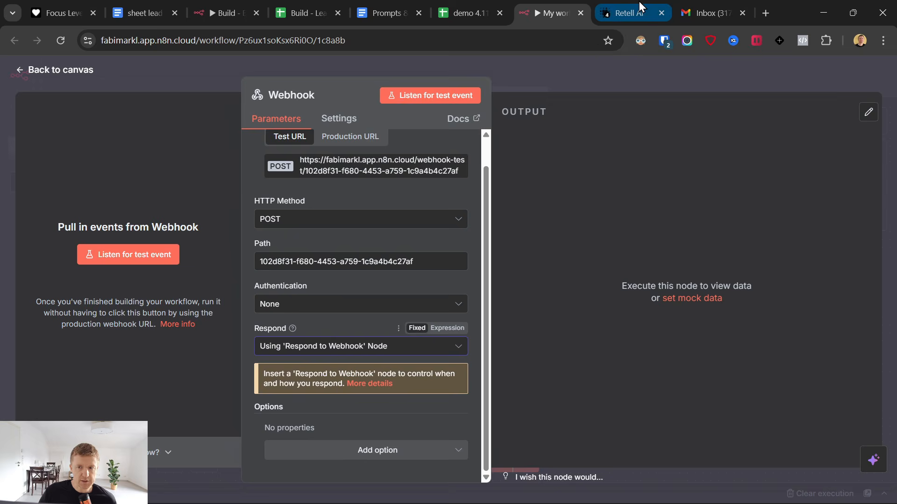
Step: Copy the Webhook's test URL and make it the API endpoint of the save_lead_data function in Retell AI
{"action": "left_click", "coordinate": [345, 172]}
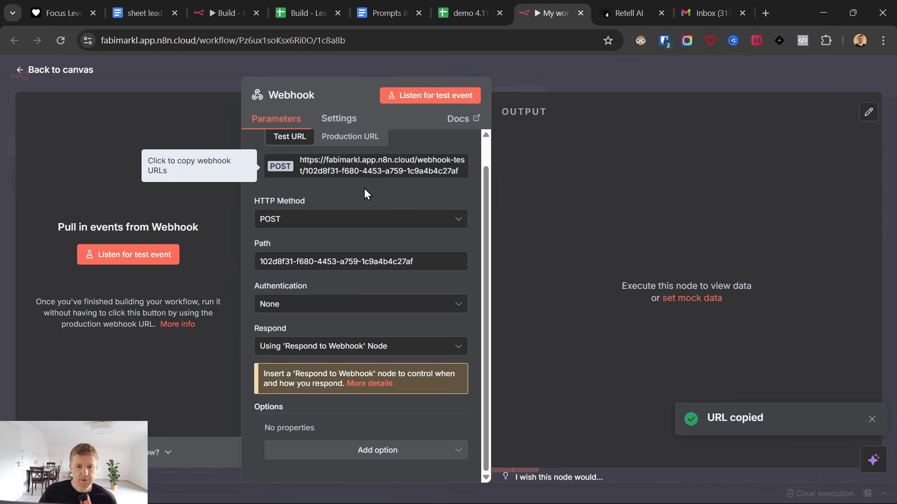
{"action": "left_click", "coordinate": [329, 174]}
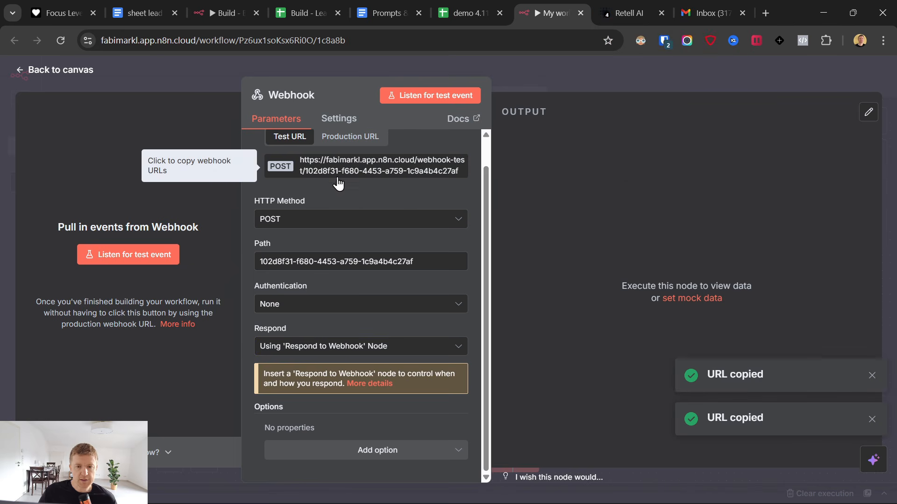
{"action": "double_click", "coordinate": [320, 179]}
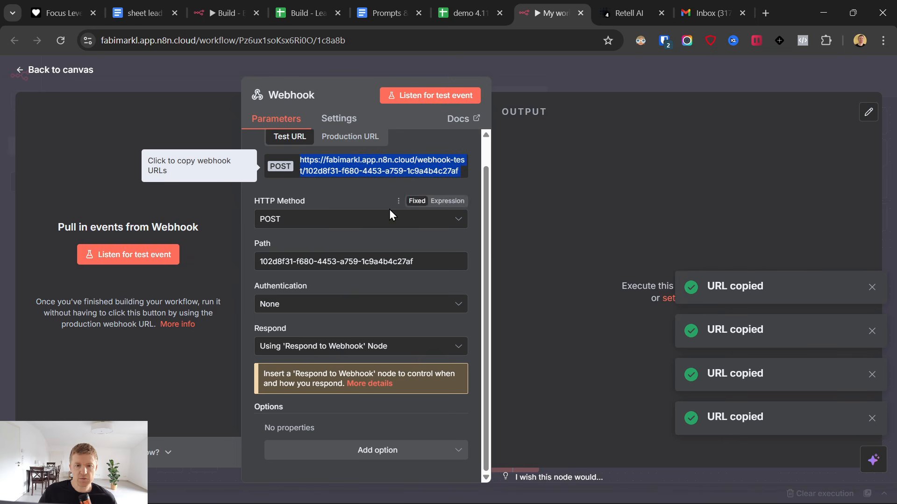
{"action": "left_click", "coordinate": [615, 1]}
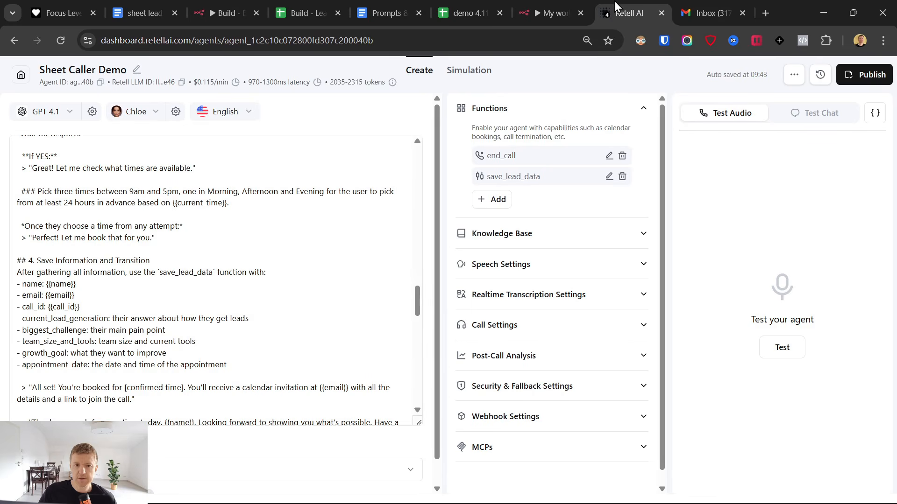
{"action": "left_click", "coordinate": [609, 176]}
{"action": "triple_click", "coordinate": [415, 252]}
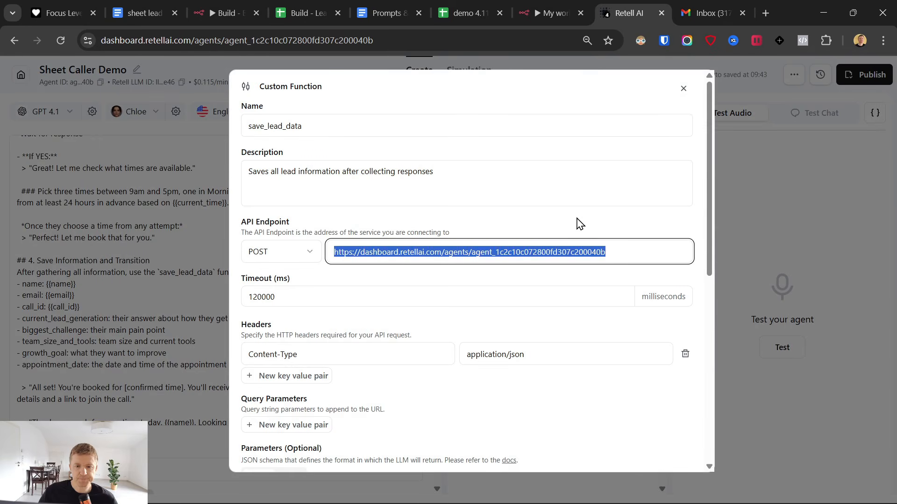
{"action": "key", "text": "ctrl+v"}
Step: Review the save_lead_data function's JSON parameters and save the function
{"action": "scroll", "coordinate": [296, 373], "scroll_direction": "down", "scroll_amount": 5}
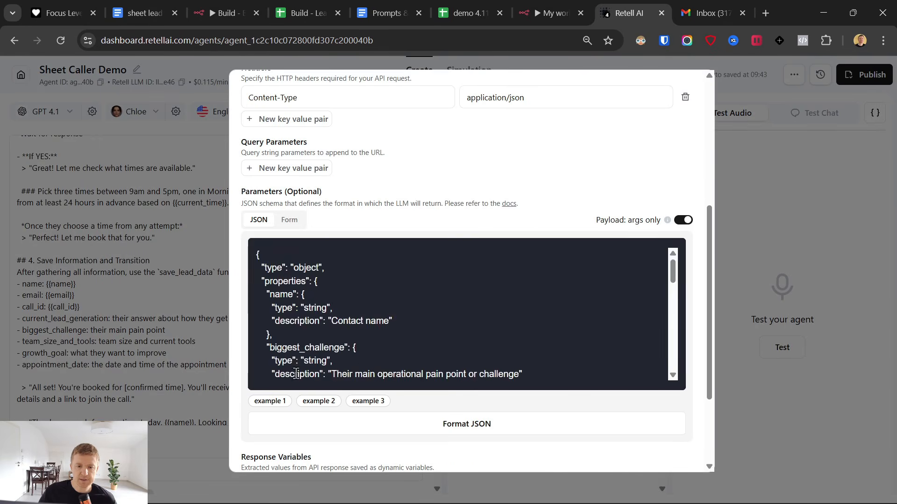
{"action": "scroll", "coordinate": [296, 374], "scroll_direction": "down", "scroll_amount": 10}
{"action": "scroll", "coordinate": [336, 337], "scroll_direction": "up", "scroll_amount": 10}
{"action": "scroll", "coordinate": [430, 381], "scroll_direction": "down", "scroll_amount": 3}
{"action": "left_click", "coordinate": [659, 451]}
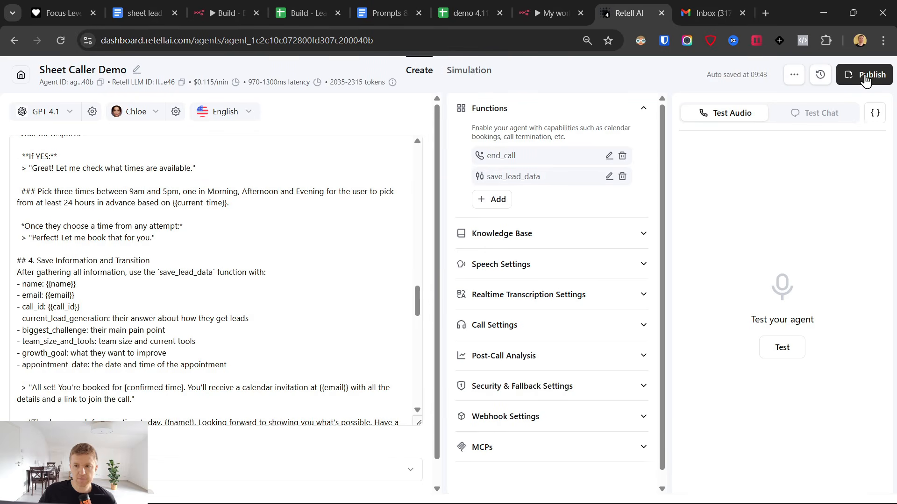
Step: Publish the Sheet Caller Demo agent with Demo Phone as its outbound phone number
{"action": "left_click", "coordinate": [866, 77]}
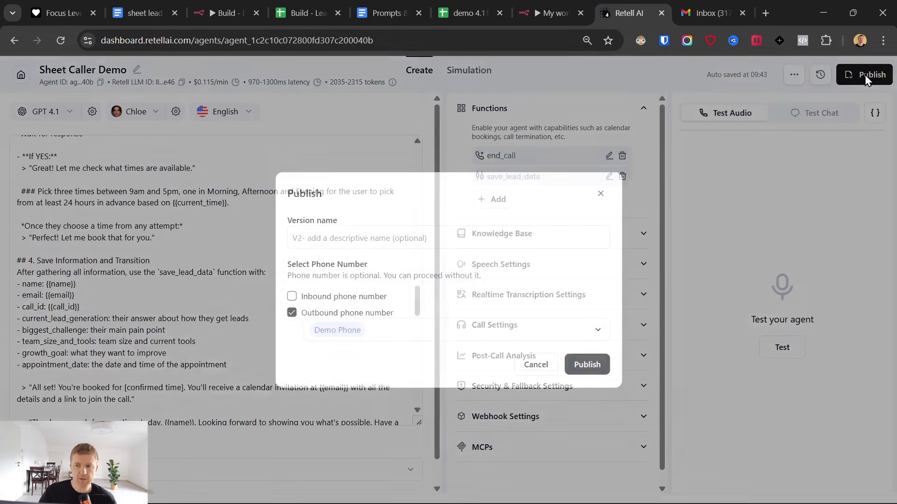
{"action": "left_click", "coordinate": [587, 366]}
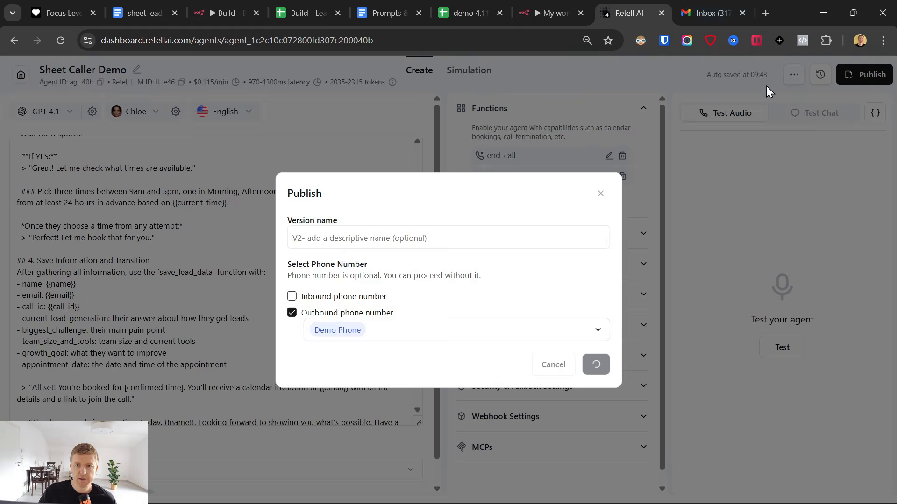
Step: Switch back to the n8n workflow and move the Webhook node inside the Store Answers note
{"action": "left_click", "coordinate": [550, 10]}
{"action": "left_click", "coordinate": [14, 69]}
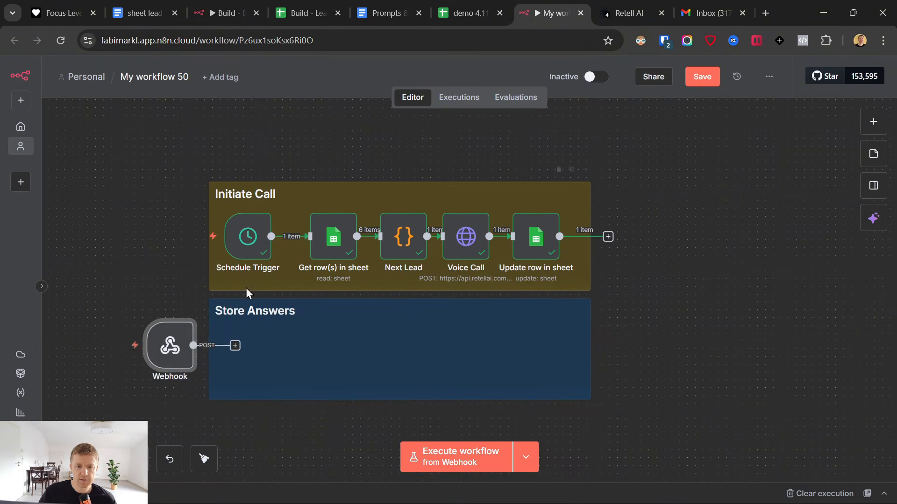
{"action": "left_click_drag", "start_coordinate": [170, 346], "coordinate": [240, 354]}
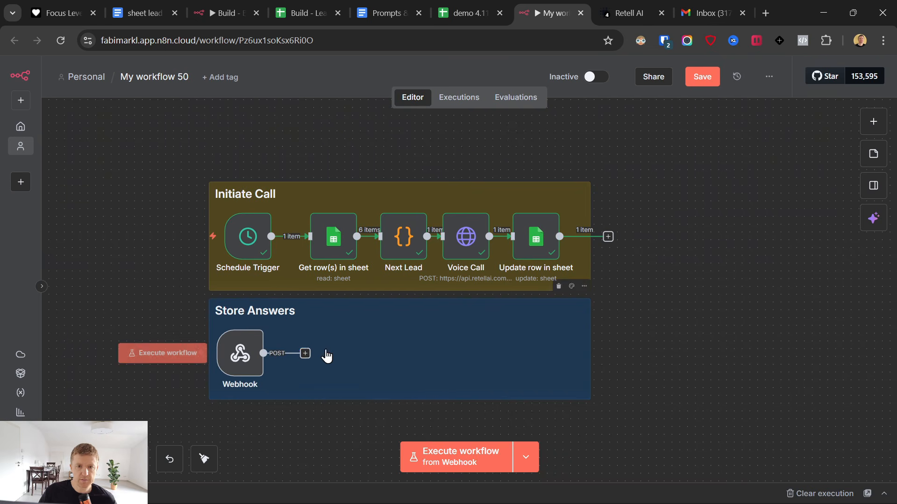
Step: Add a Google Sheets node with the Update row in sheet action after the Webhook
{"action": "left_click", "coordinate": [229, 10]}
{"action": "left_click", "coordinate": [560, 6]}
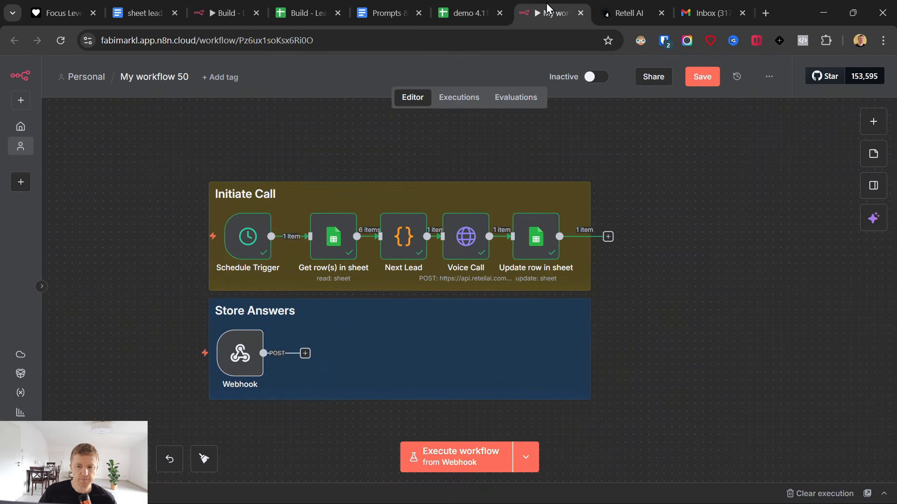
{"action": "left_click", "coordinate": [305, 354]}
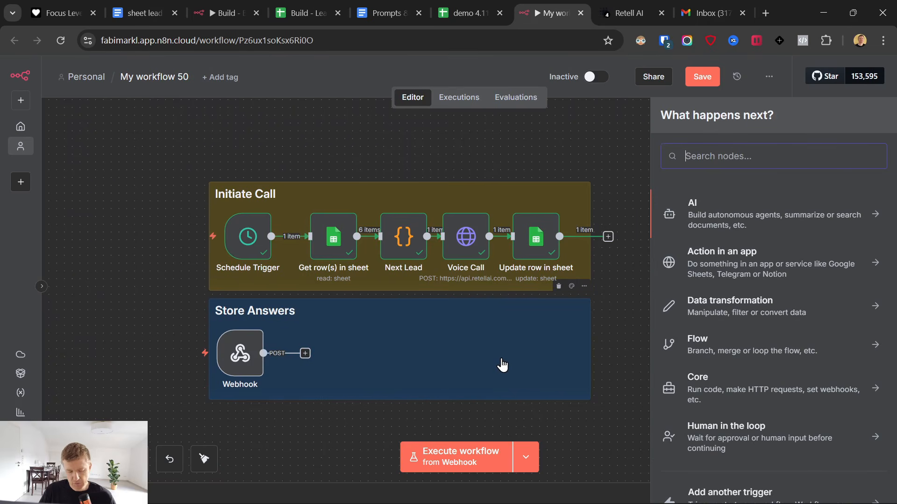
{"action": "type", "text": "s"}
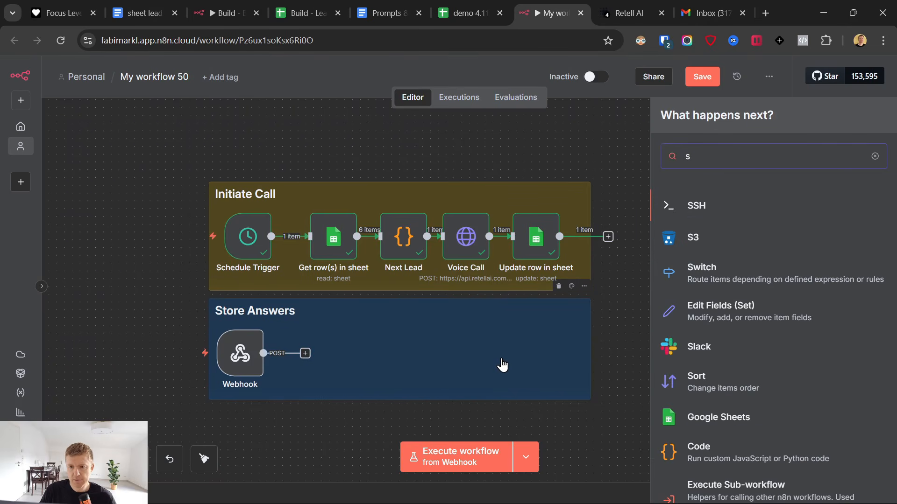
{"action": "left_click", "coordinate": [711, 417]}
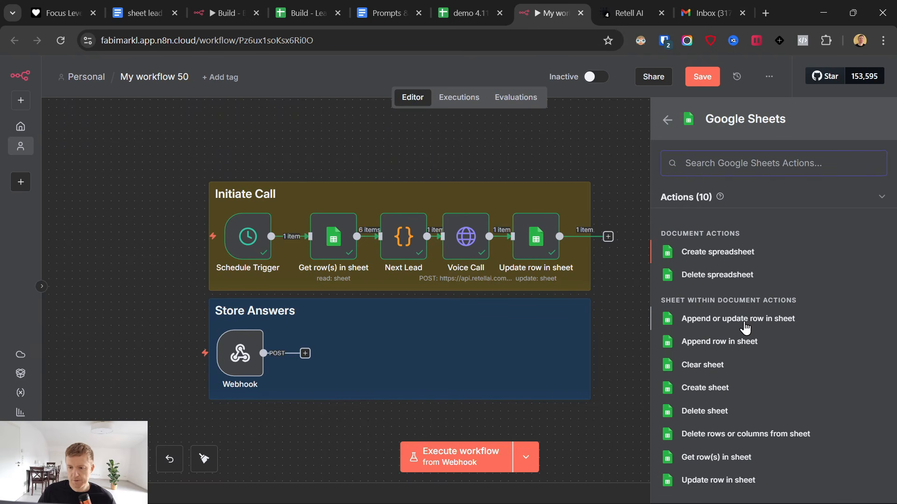
{"action": "scroll", "coordinate": [738, 327], "scroll_direction": "down", "scroll_amount": 1}
{"action": "left_click", "coordinate": [711, 450]}
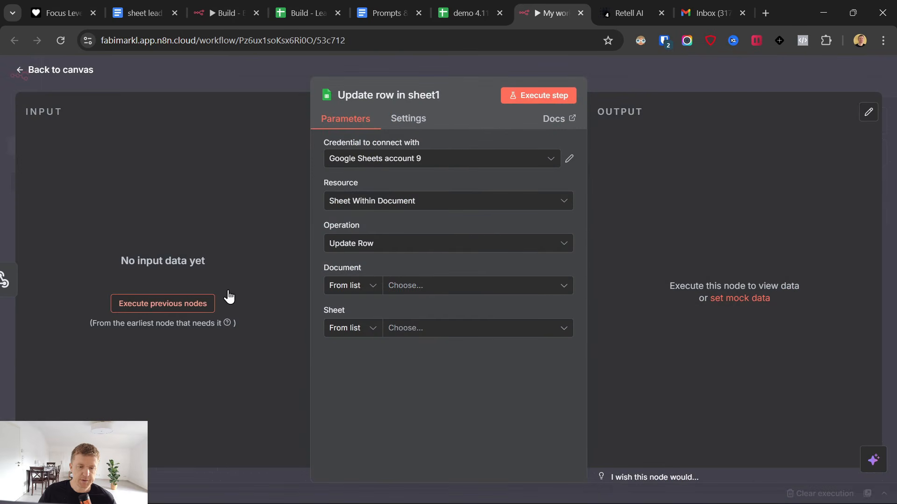
Step: Set the new update node's document to demo 4.11. - Lead List with Calls and its sheet to lead_list
{"action": "left_click", "coordinate": [426, 286]}
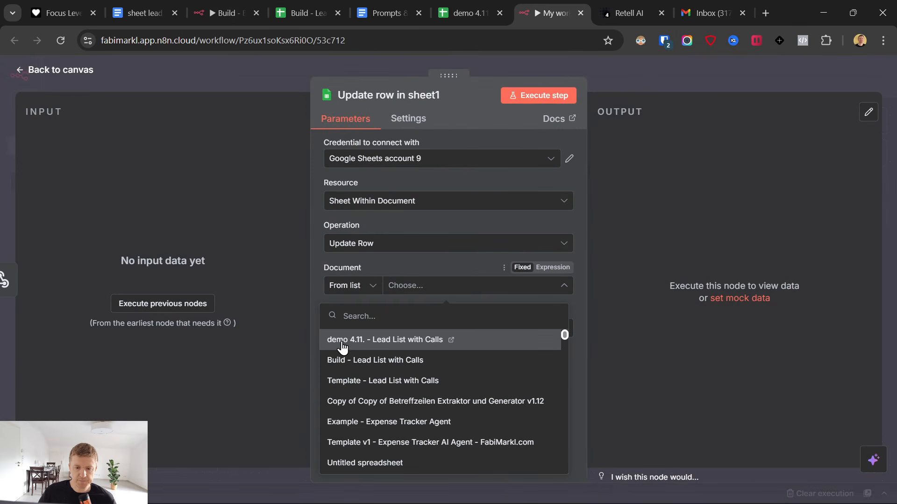
{"action": "left_click", "coordinate": [339, 346]}
{"action": "left_click", "coordinate": [409, 329]}
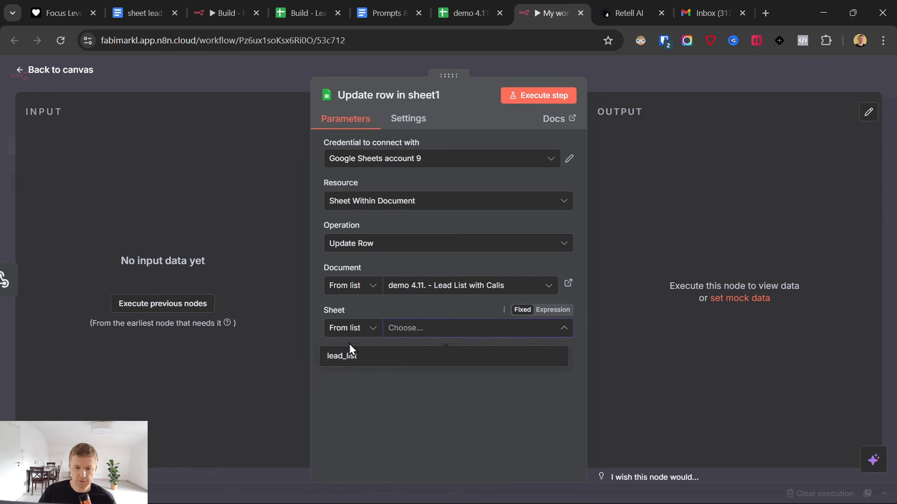
{"action": "left_click", "coordinate": [339, 357]}
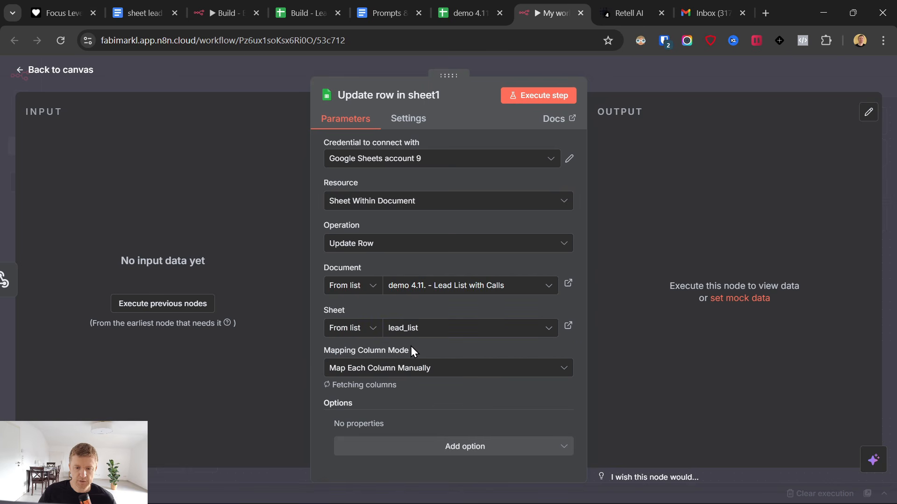
Step: Make Call ID the column to match on and return to the canvas
{"action": "scroll", "coordinate": [403, 341], "scroll_direction": "down", "scroll_amount": 3}
{"action": "left_click", "coordinate": [374, 281]}
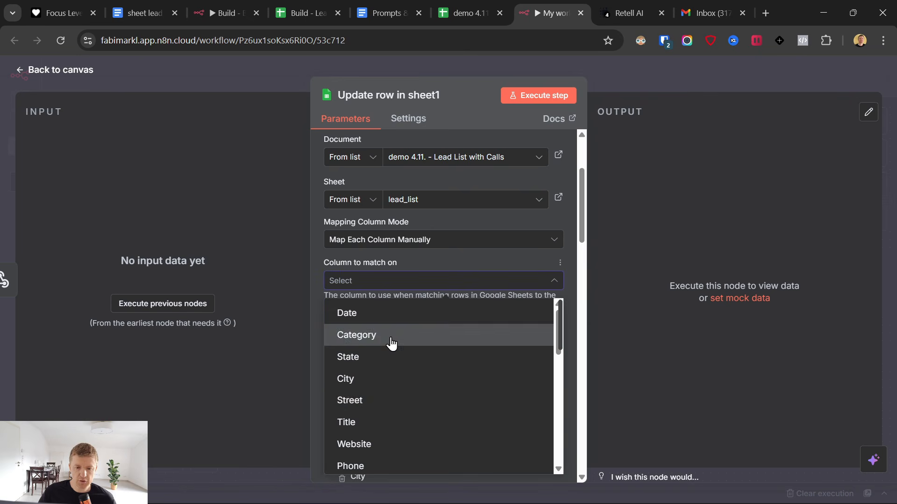
{"action": "scroll", "coordinate": [397, 399], "scroll_direction": "down", "scroll_amount": 8}
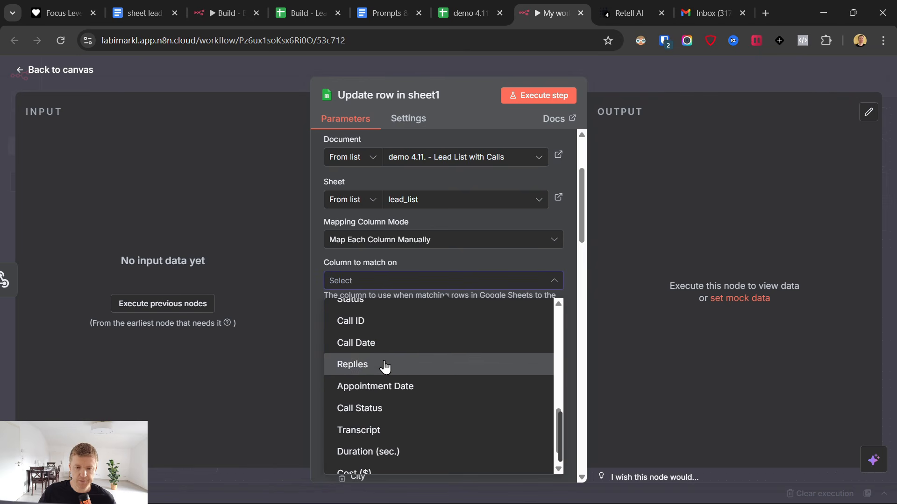
{"action": "left_click", "coordinate": [367, 321]}
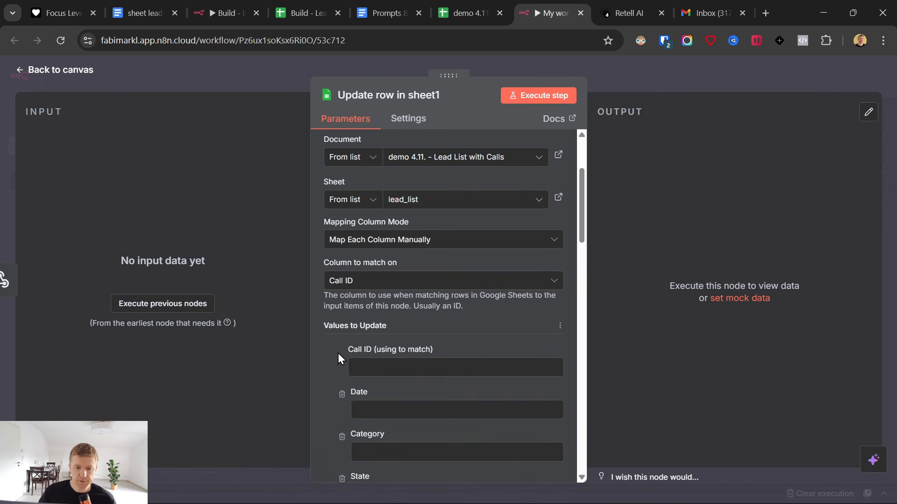
{"action": "scroll", "coordinate": [321, 380], "scroll_direction": "down", "scroll_amount": 5}
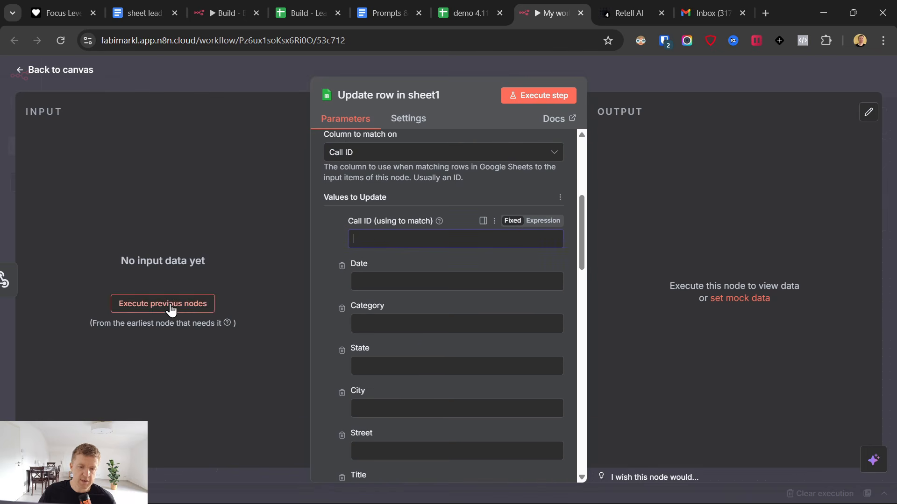
{"action": "left_click", "coordinate": [23, 73]}
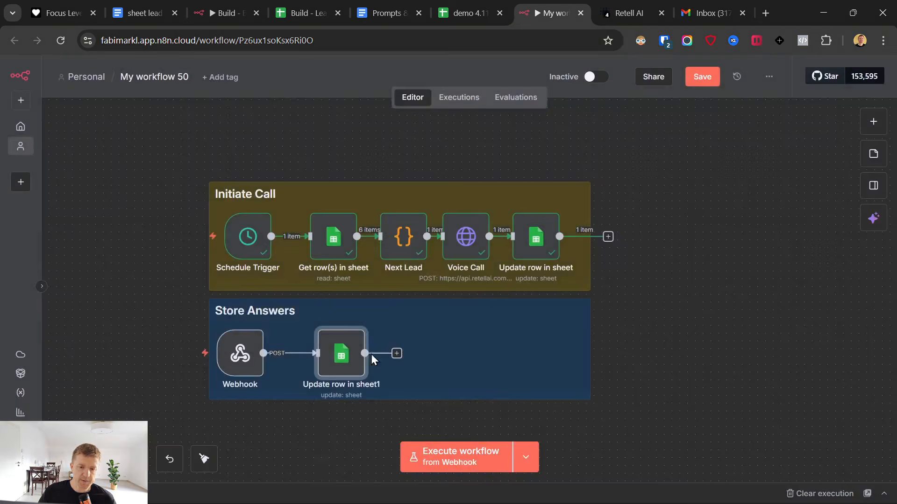
Step: Add a Respond to Webhook node after Update row in sheet1 and have it respond with All Incoming Items
{"action": "left_click", "coordinate": [239, 354]}
{"action": "left_click", "coordinate": [397, 354]}
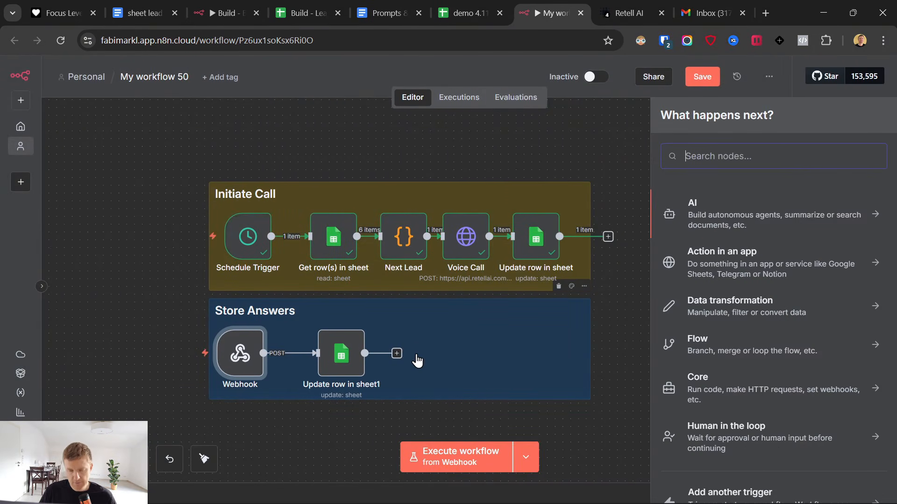
{"action": "type", "text": "web"}
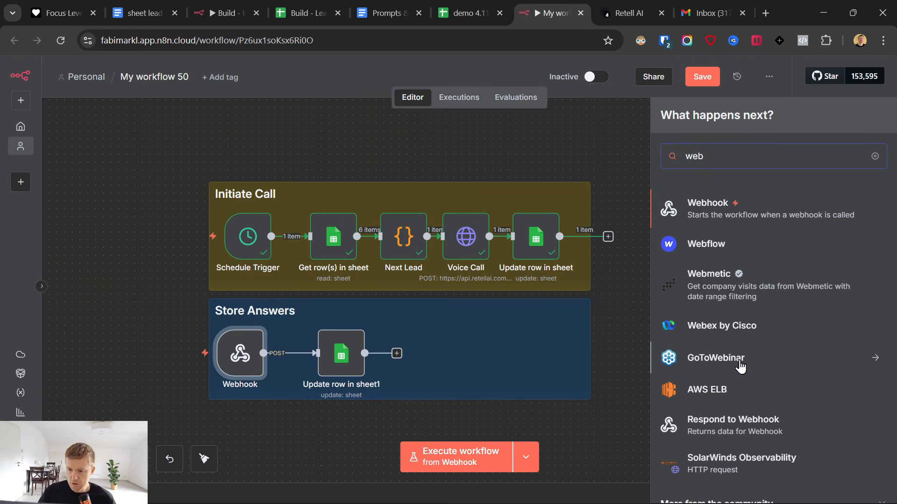
{"action": "left_click", "coordinate": [759, 420]}
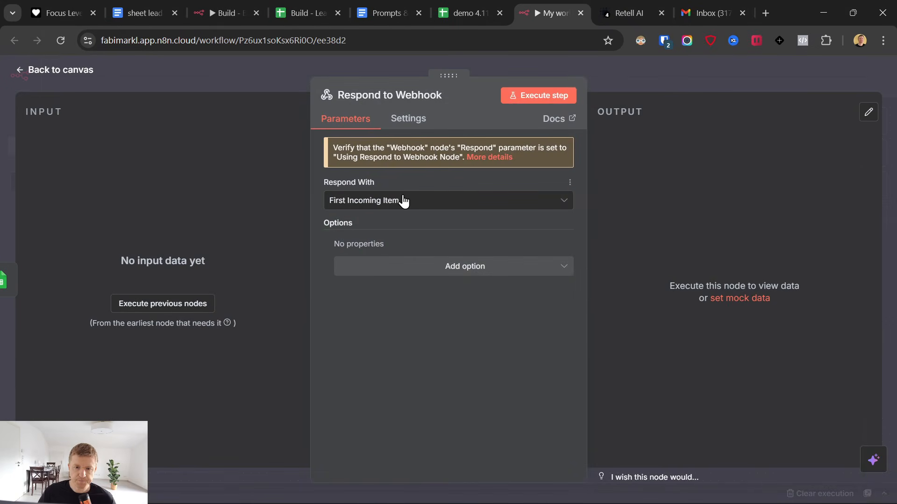
{"action": "left_click", "coordinate": [404, 200]}
{"action": "left_click", "coordinate": [388, 243]}
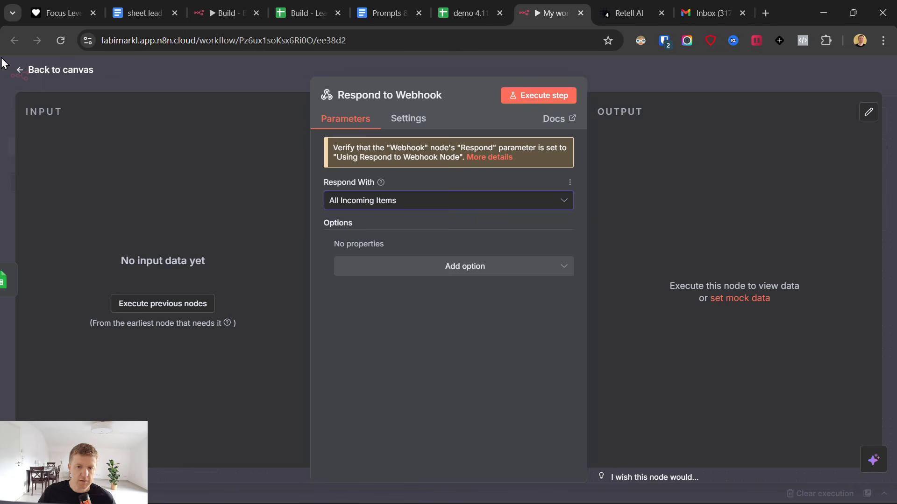
{"action": "left_click", "coordinate": [14, 70]}
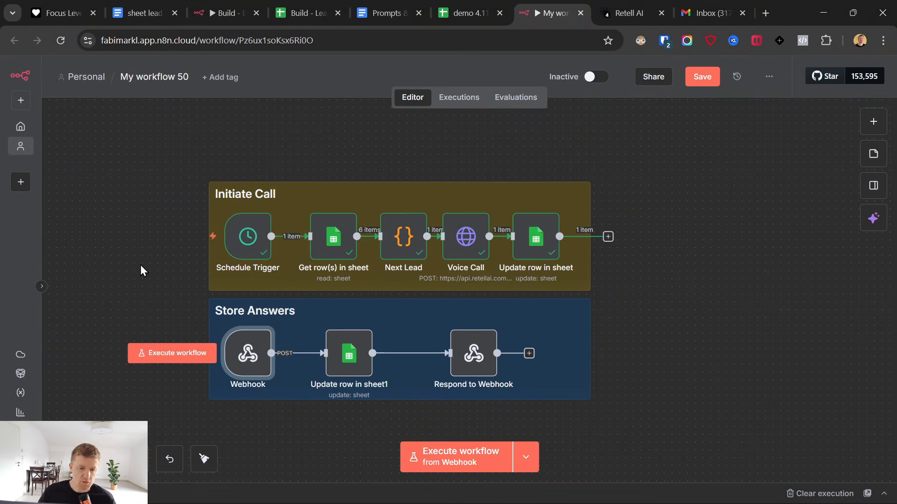
Step: Run the Initiate Call branch through its Update row in sheet node to place a test call
{"action": "left_click", "coordinate": [627, 7]}
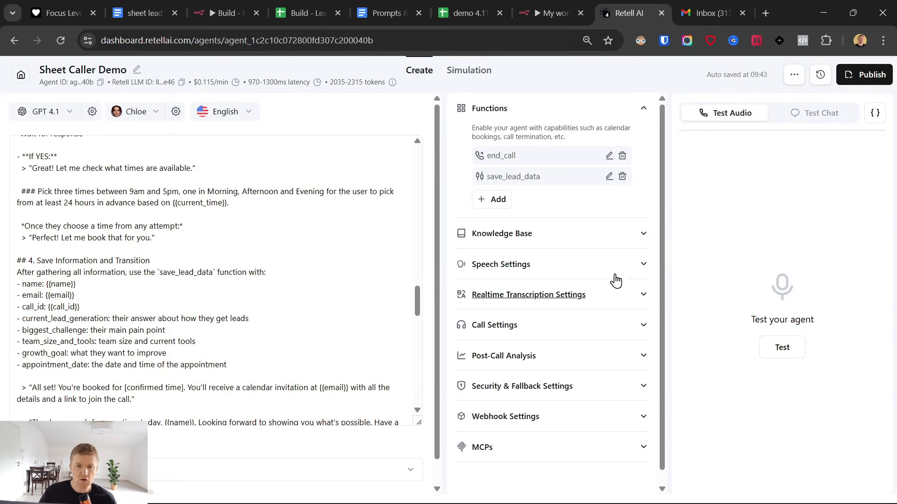
{"action": "left_click", "coordinate": [551, 13]}
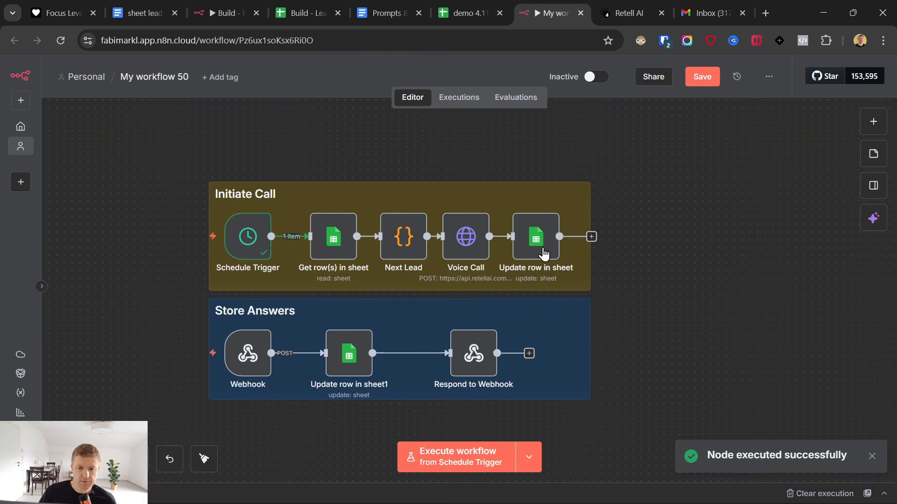
{"action": "left_click", "coordinate": [515, 201]}
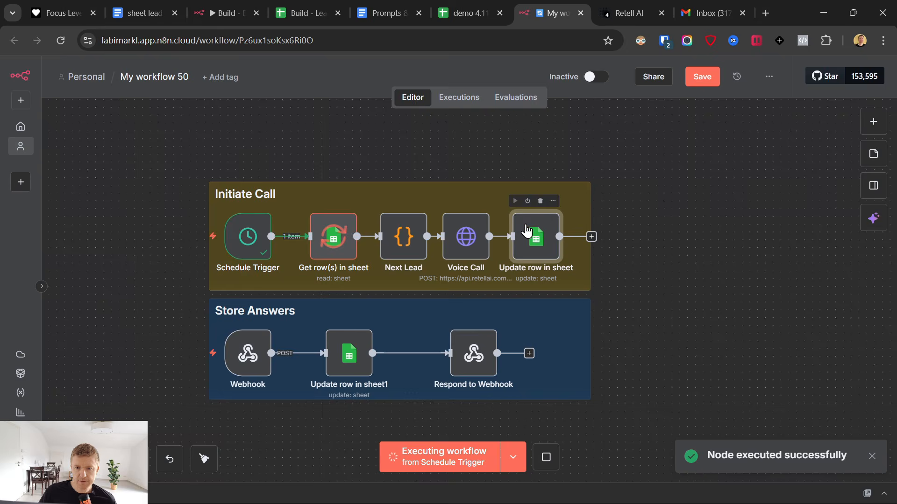
Step: Check the call columns of row 3 in the demo 4.11. - Lead List with Calls spreadsheet
{"action": "left_click", "coordinate": [474, 9]}
{"action": "left_click_drag", "start_coordinate": [489, 479], "coordinate": [536, 477]}
{"action": "left_click", "coordinate": [15, 199]}
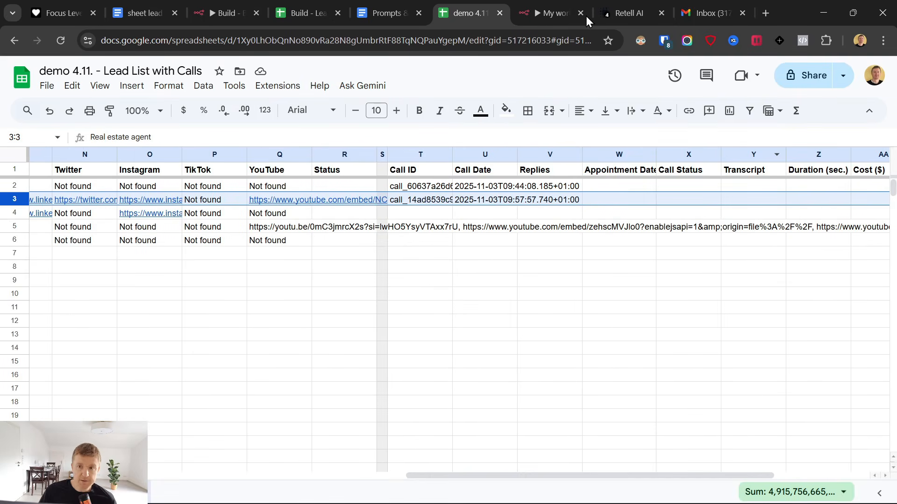
Step: Open the Webhook node in n8n and make it listen for a test event
{"action": "left_click", "coordinate": [553, 13]}
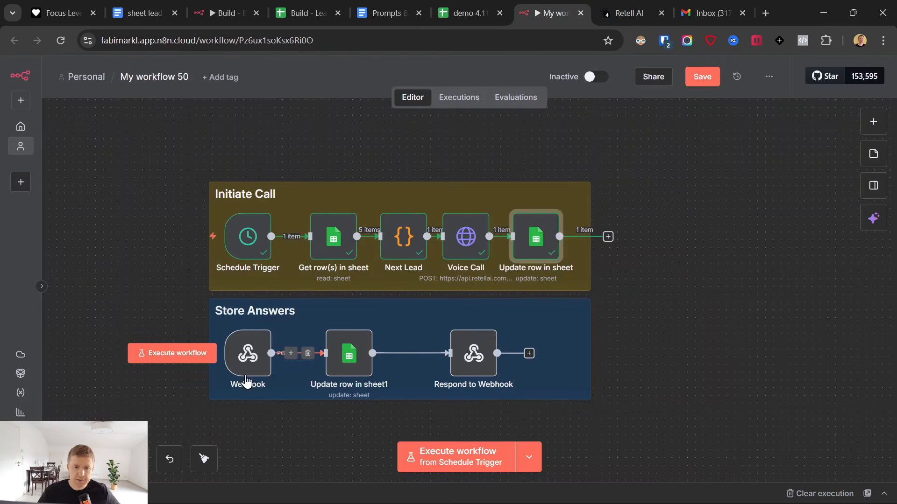
{"action": "double_click", "coordinate": [246, 382]}
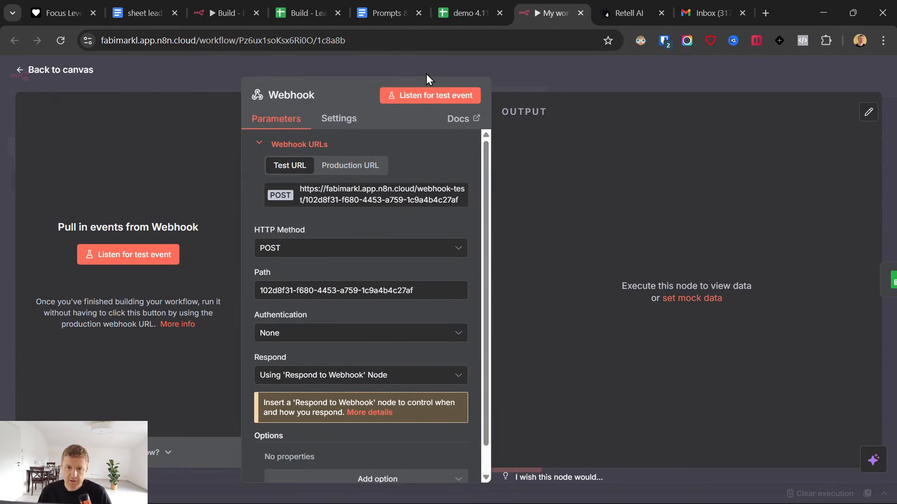
{"action": "left_click", "coordinate": [425, 100]}
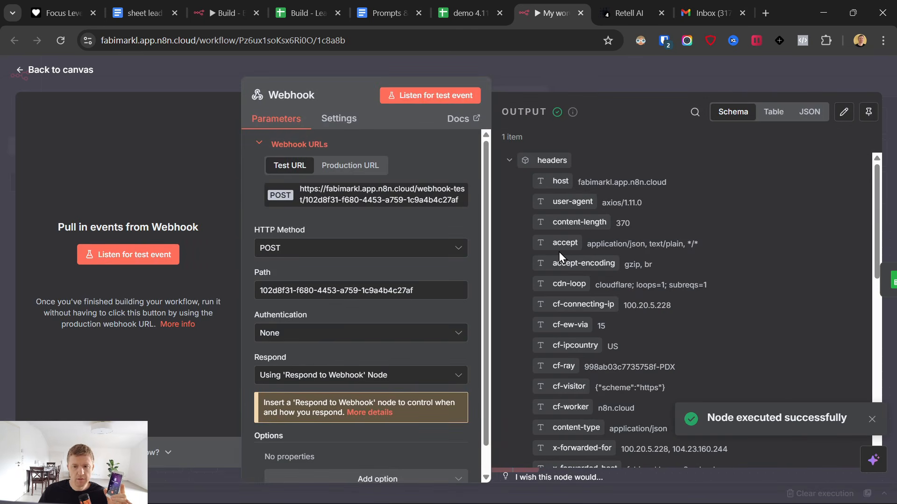
Step: Examine the lead's answers in the body of the Webhook output and return to the canvas
{"action": "scroll", "coordinate": [556, 248], "scroll_direction": "down", "scroll_amount": 10}
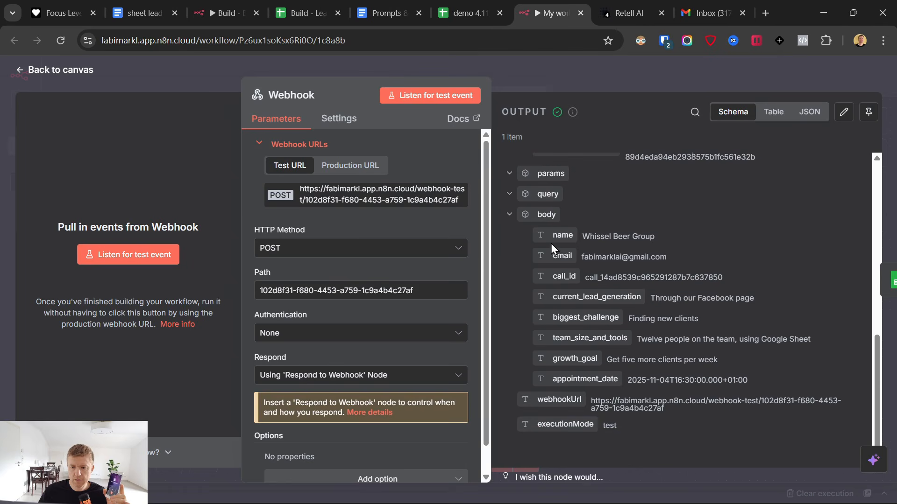
{"action": "scroll", "coordinate": [552, 246], "scroll_direction": "up", "scroll_amount": 10}
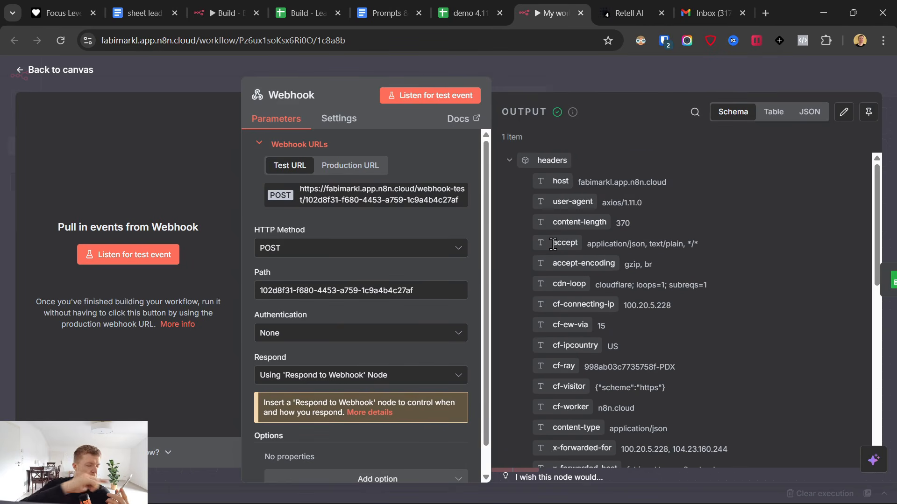
{"action": "scroll", "coordinate": [554, 244], "scroll_direction": "down", "scroll_amount": 10}
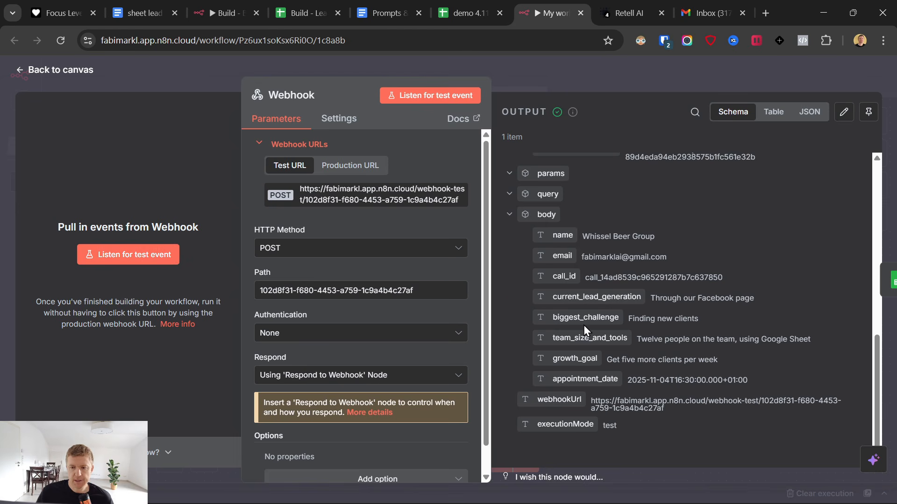
{"action": "left_click_drag", "start_coordinate": [607, 258], "coordinate": [663, 433]}
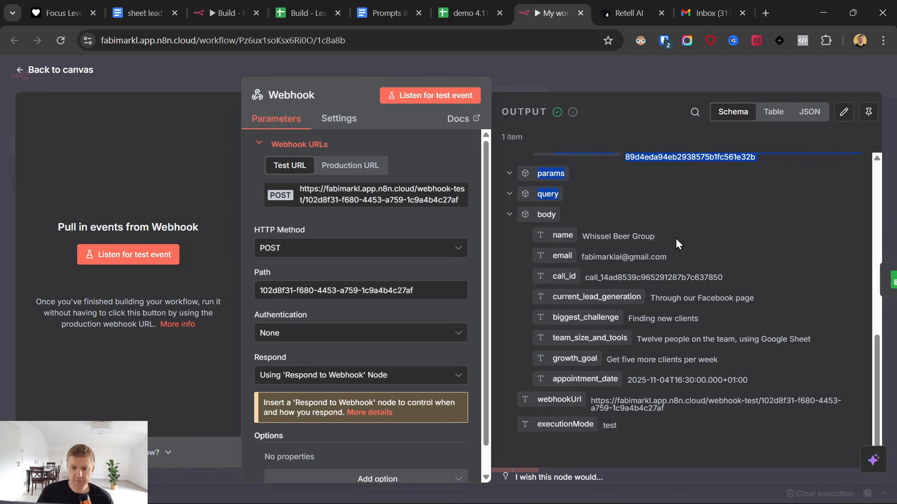
{"action": "left_click_drag", "start_coordinate": [585, 238], "coordinate": [722, 439]}
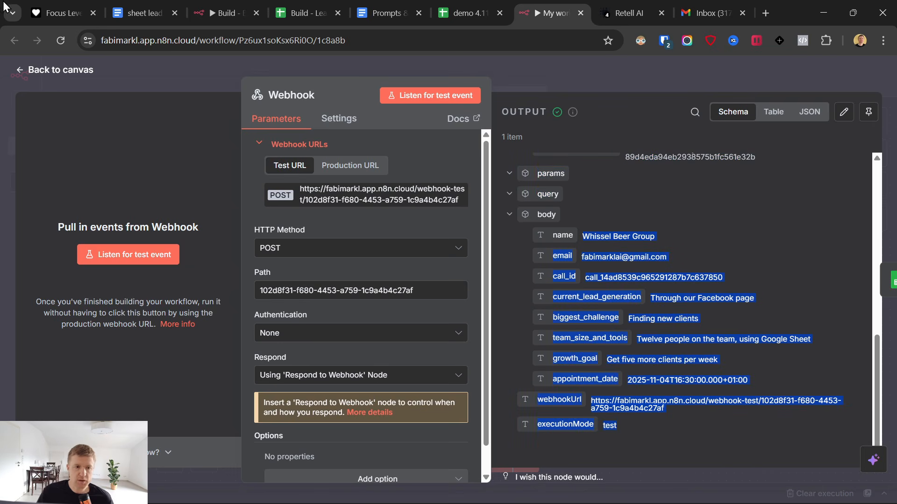
{"action": "left_click", "coordinate": [21, 71]}
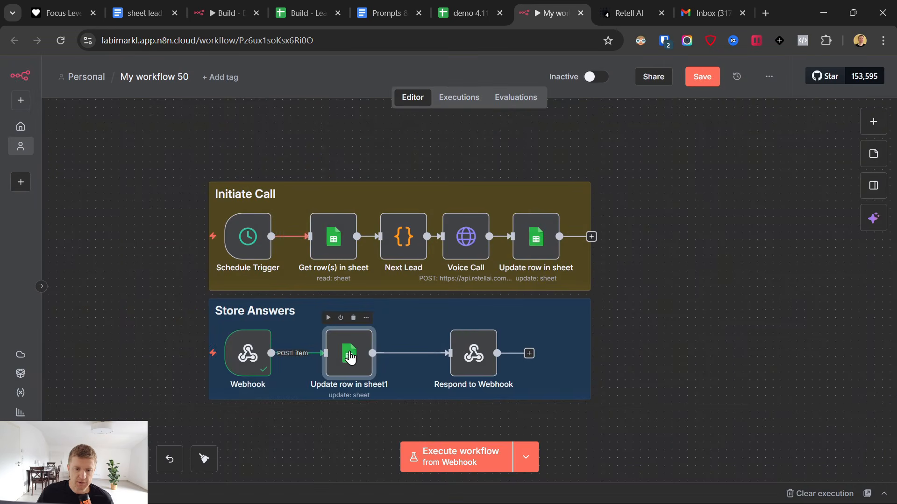
Step: Move the Update row in sheet1 node closer to the Webhook and rename it Save Call Info
{"action": "left_click_drag", "start_coordinate": [341, 358], "coordinate": [329, 353]}
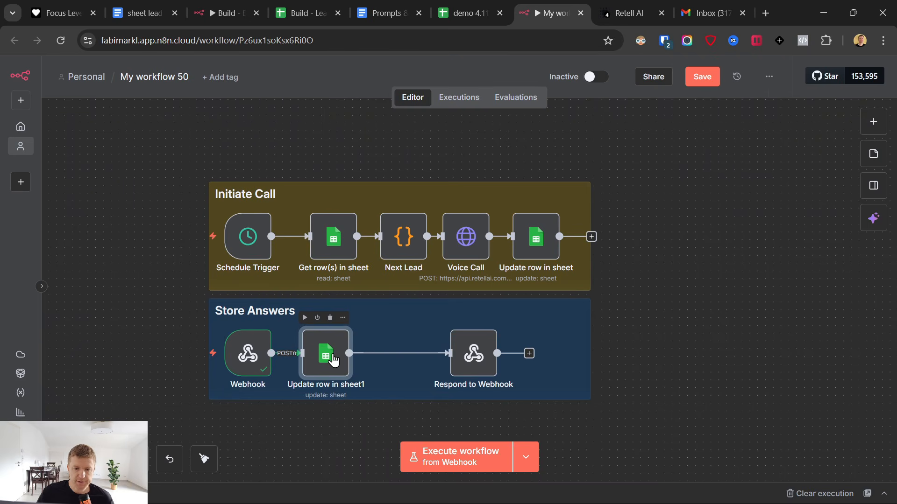
{"action": "double_click", "coordinate": [333, 359]}
{"action": "left_click", "coordinate": [431, 97]}
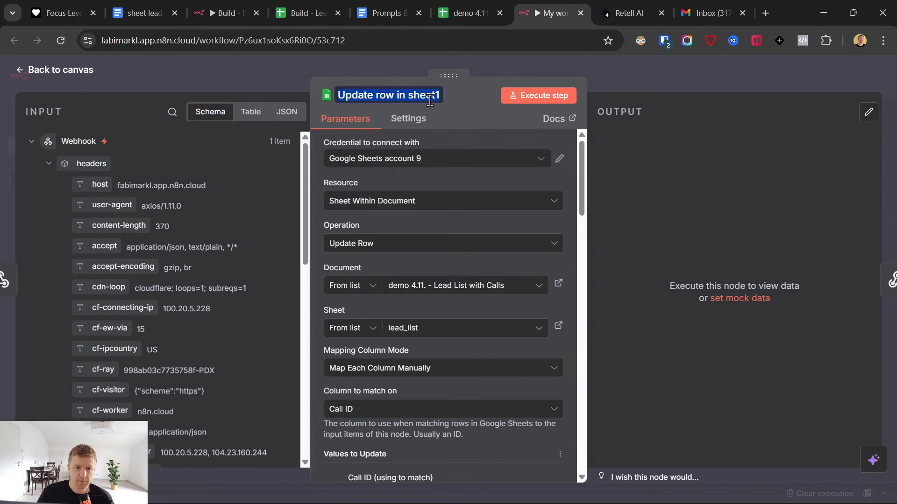
{"action": "type", "text": "Save Call Info"}
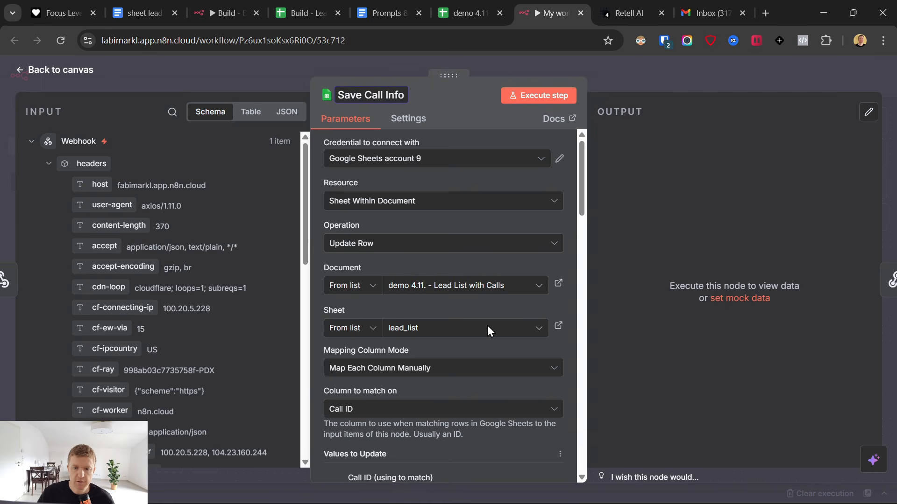
{"action": "key", "text": "Return"}
Step: Map the Call ID used for matching to the call_id field from the Webhook body
{"action": "scroll", "coordinate": [465, 280], "scroll_direction": "down", "scroll_amount": 5}
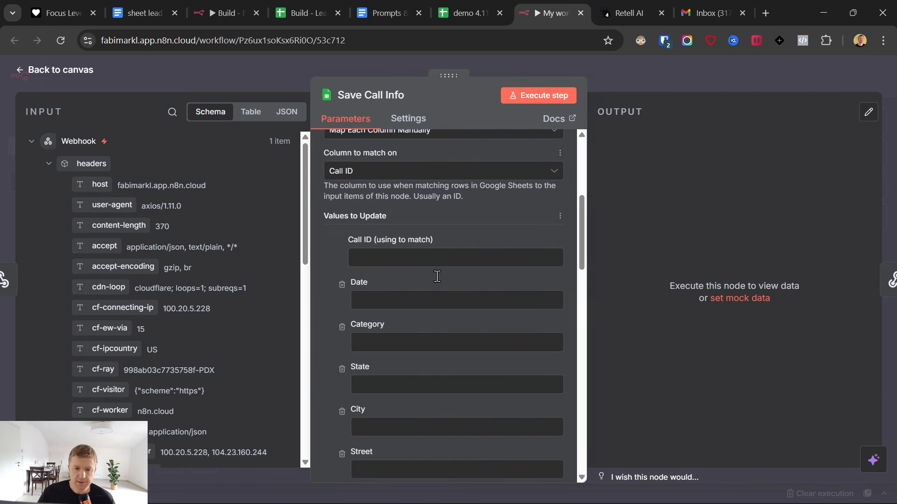
{"action": "left_click", "coordinate": [384, 231]}
{"action": "scroll", "coordinate": [108, 254], "scroll_direction": "down", "scroll_amount": 3}
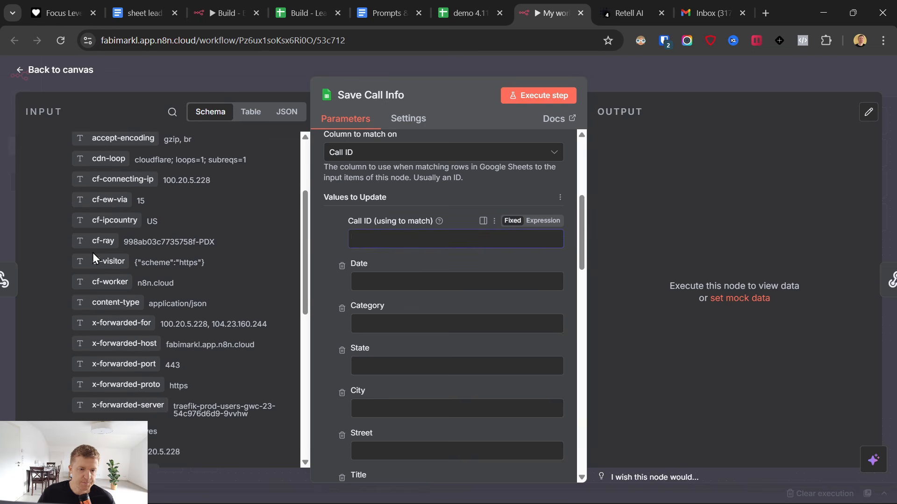
{"action": "scroll", "coordinate": [93, 253], "scroll_direction": "down", "scroll_amount": 3}
{"action": "scroll", "coordinate": [96, 249], "scroll_direction": "down", "scroll_amount": 2}
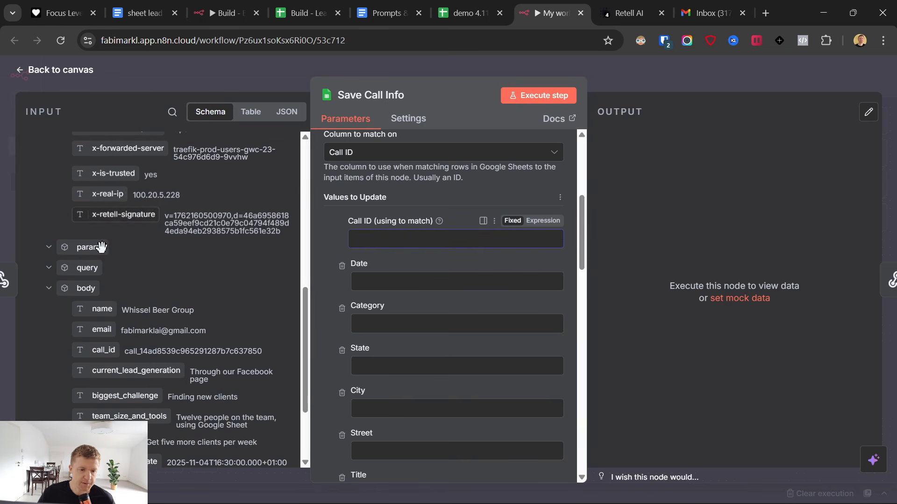
{"action": "left_click_drag", "start_coordinate": [99, 351], "coordinate": [374, 255]}
{"action": "right_click", "coordinate": [375, 255]}
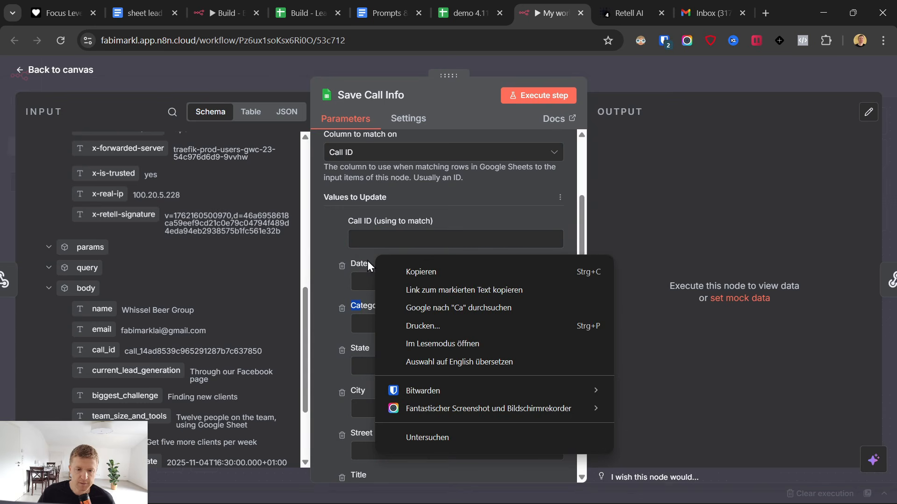
{"action": "left_click", "coordinate": [110, 363]}
{"action": "left_click_drag", "start_coordinate": [103, 350], "coordinate": [370, 241]}
Step: Remove all columns from Date through Call Date from the values to update in the Save Call Info node
{"action": "scroll", "coordinate": [327, 244], "scroll_direction": "down", "scroll_amount": 2}
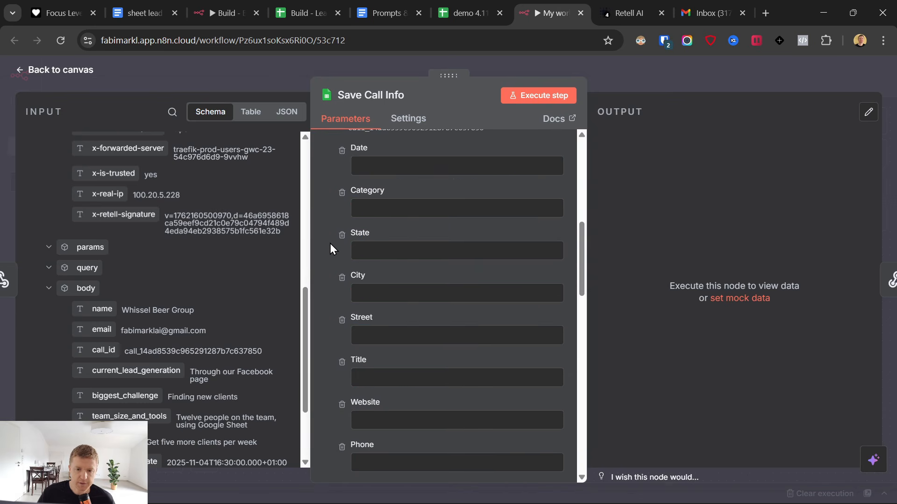
{"action": "left_click", "coordinate": [342, 215]}
{"action": "left_click", "coordinate": [342, 215]}
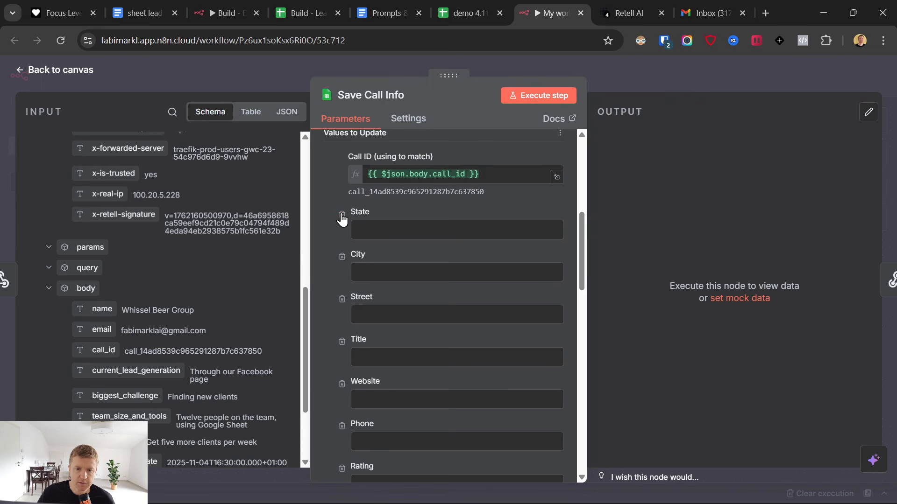
{"action": "left_click", "coordinate": [341, 215]}
{"action": "left_click", "coordinate": [341, 214]}
{"action": "left_click", "coordinate": [341, 214]}
{"action": "left_click", "coordinate": [341, 214]}
{"action": "left_click", "coordinate": [342, 215]}
{"action": "left_click", "coordinate": [342, 214]}
{"action": "left_click", "coordinate": [342, 215]}
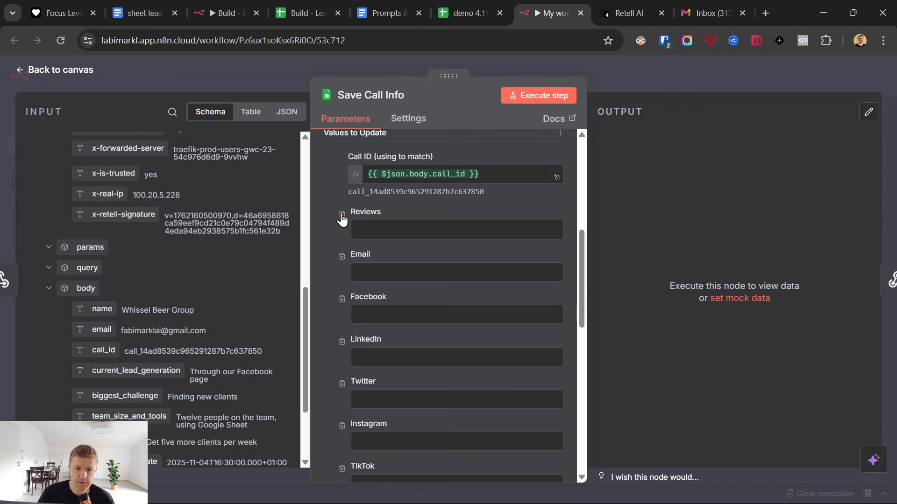
{"action": "left_click", "coordinate": [341, 215]}
{"action": "left_click", "coordinate": [342, 215]}
{"action": "left_click", "coordinate": [341, 215]}
{"action": "left_click", "coordinate": [342, 214]}
{"action": "left_click", "coordinate": [341, 215]}
{"action": "left_click", "coordinate": [341, 215]}
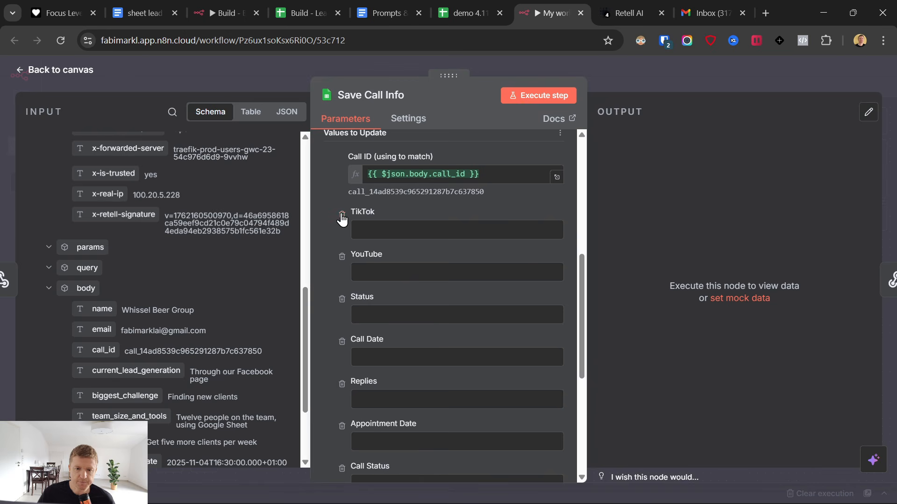
{"action": "left_click", "coordinate": [341, 214]}
{"action": "left_click", "coordinate": [342, 215]}
{"action": "left_click", "coordinate": [342, 215]}
{"action": "left_click", "coordinate": [342, 215]}
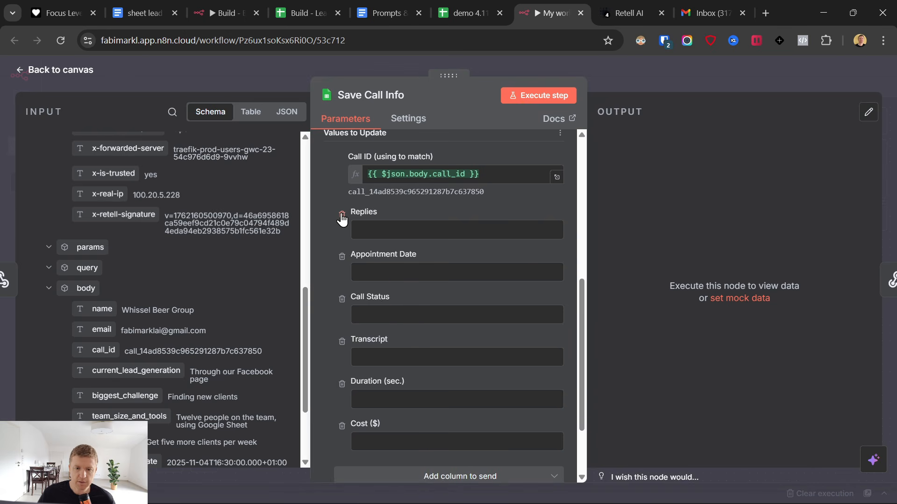
Step: Take the Replies column out of the values to update and add it back
{"action": "left_click", "coordinate": [341, 215]}
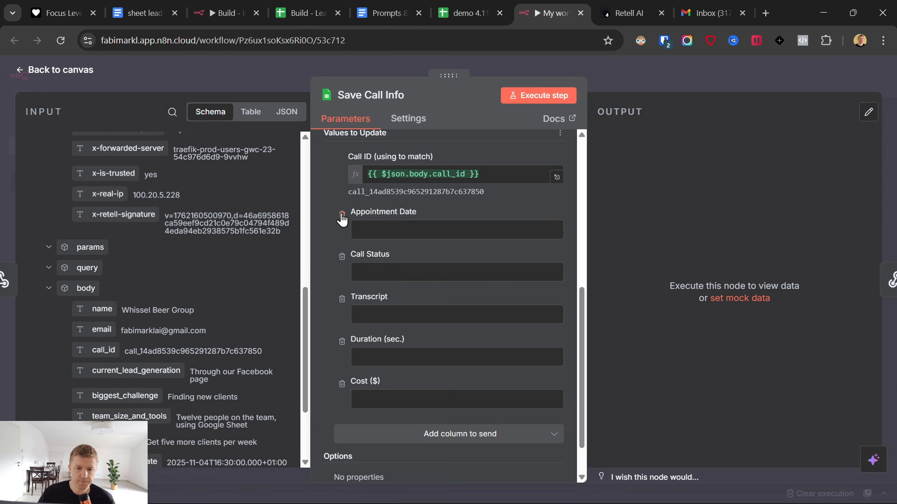
{"action": "left_click", "coordinate": [430, 436]}
{"action": "scroll", "coordinate": [454, 366], "scroll_direction": "down", "scroll_amount": 10}
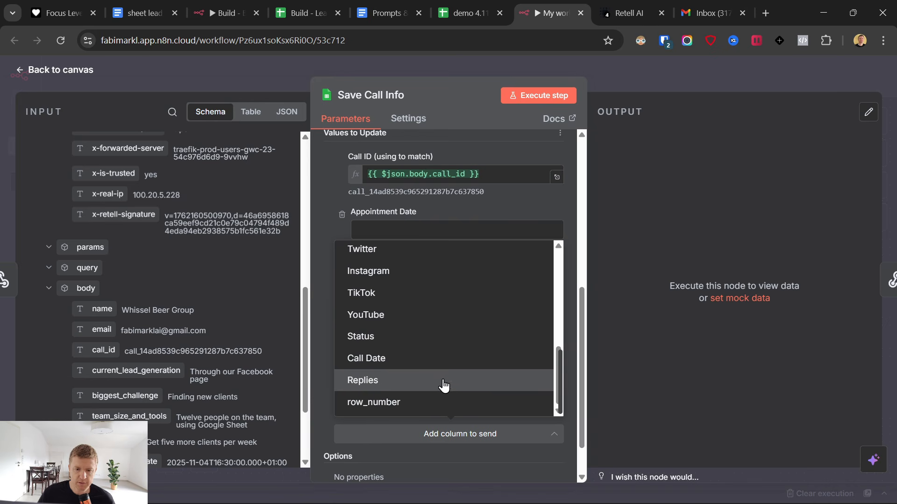
{"action": "left_click", "coordinate": [443, 382]}
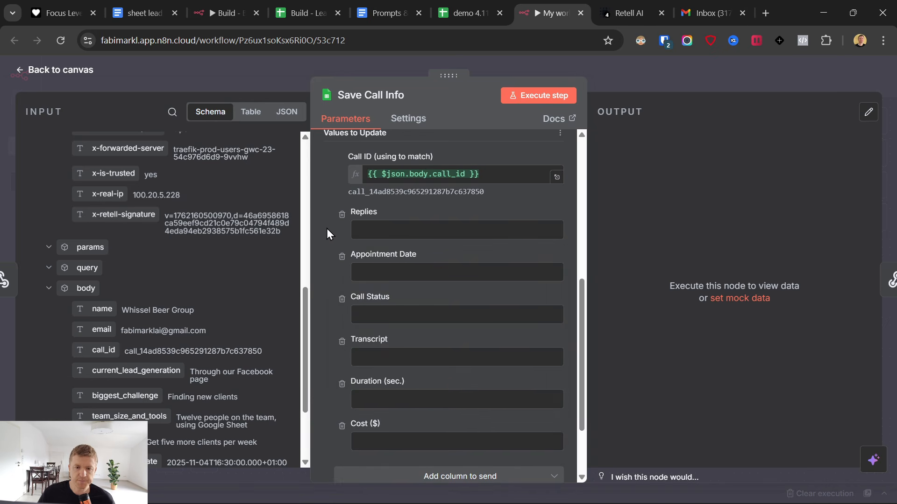
Step: Check the Replies column in the lead spreadsheet, and in n8n fill Replies with "Lead Gen:" followed by the current_lead_generation field
{"action": "left_click", "coordinate": [465, 13]}
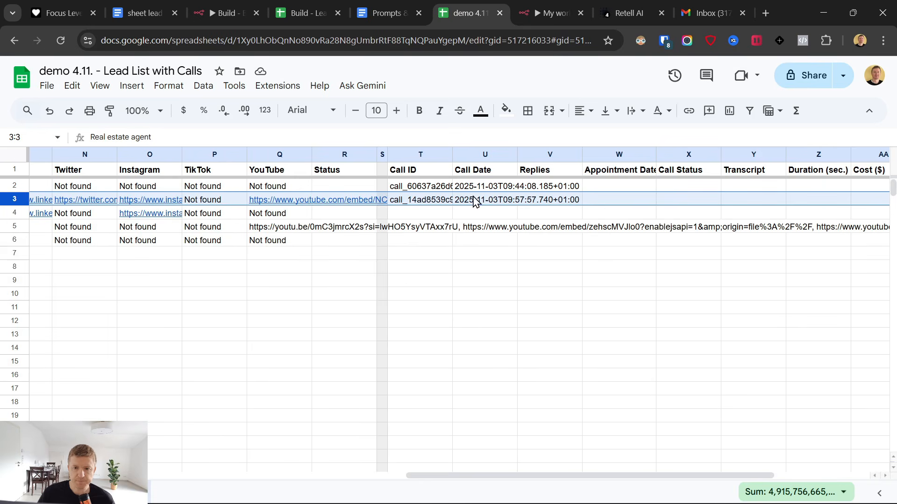
{"action": "left_click", "coordinate": [534, 155]}
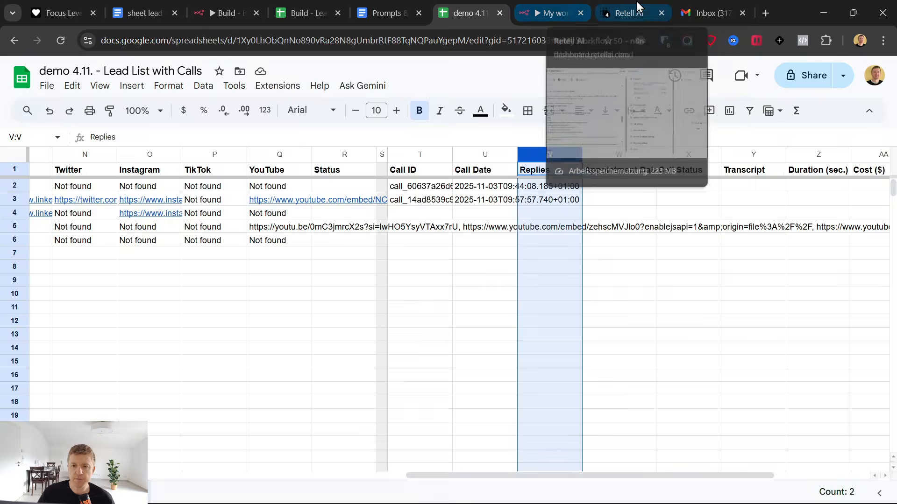
{"action": "left_click", "coordinate": [563, 6]}
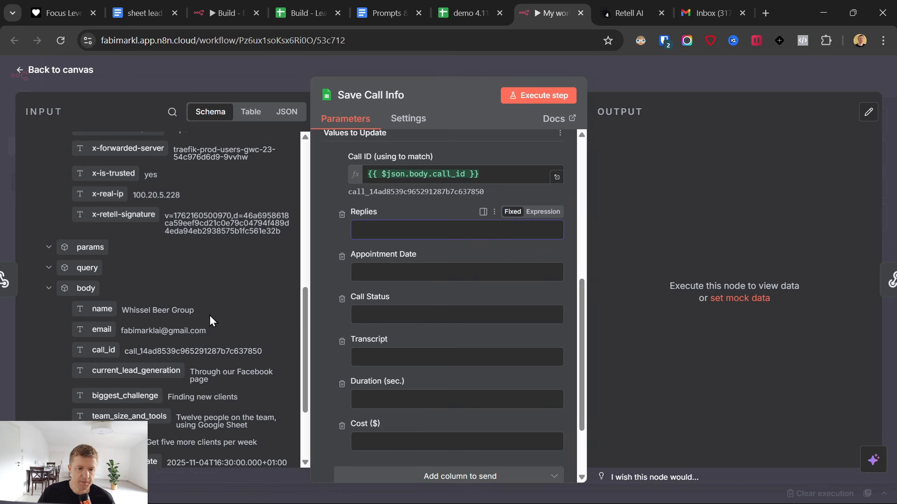
{"action": "scroll", "coordinate": [209, 316], "scroll_direction": "down", "scroll_amount": 2}
{"action": "scroll", "coordinate": [209, 315], "scroll_direction": "down", "scroll_amount": 1}
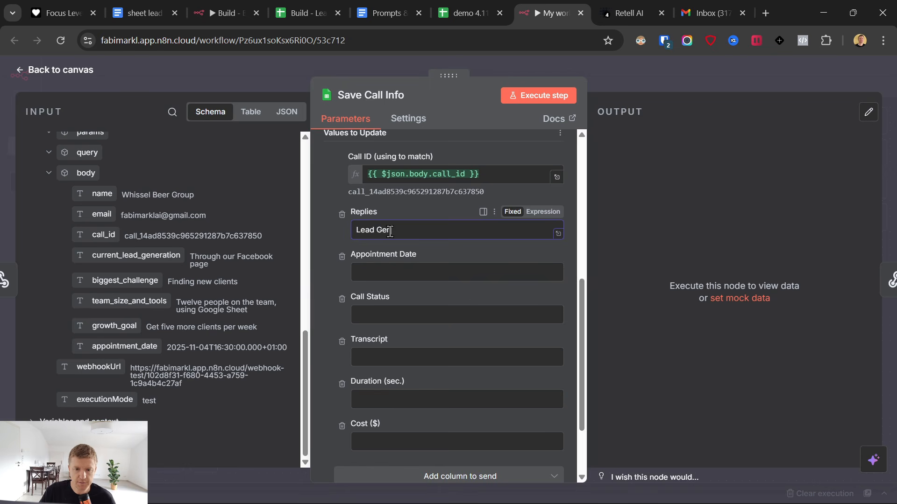
{"action": "left_click_drag", "start_coordinate": [124, 256], "coordinate": [469, 233]}
{"action": "left_click", "coordinate": [448, 249]}
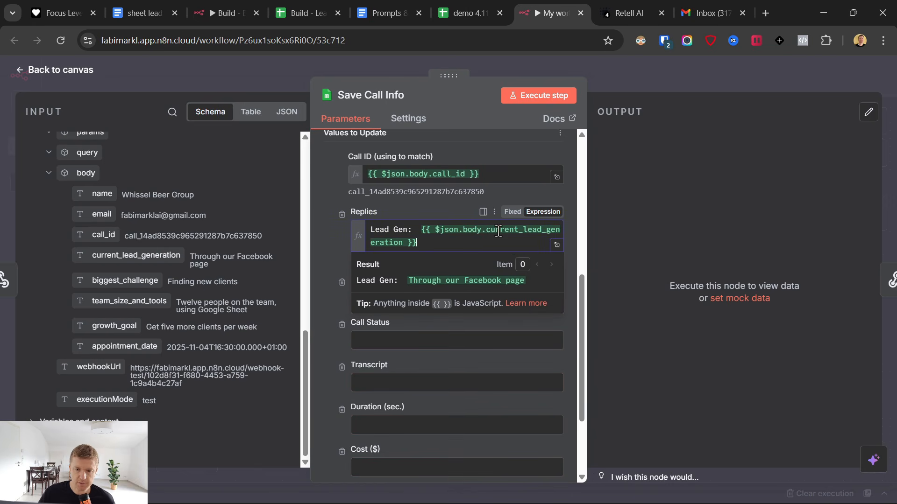
Step: Add a "Biggest Challenge:" line with the biggest_challenge field to Replies, separated by a blank line
{"action": "key", "text": "Return"}
{"action": "key", "text": "Return"}
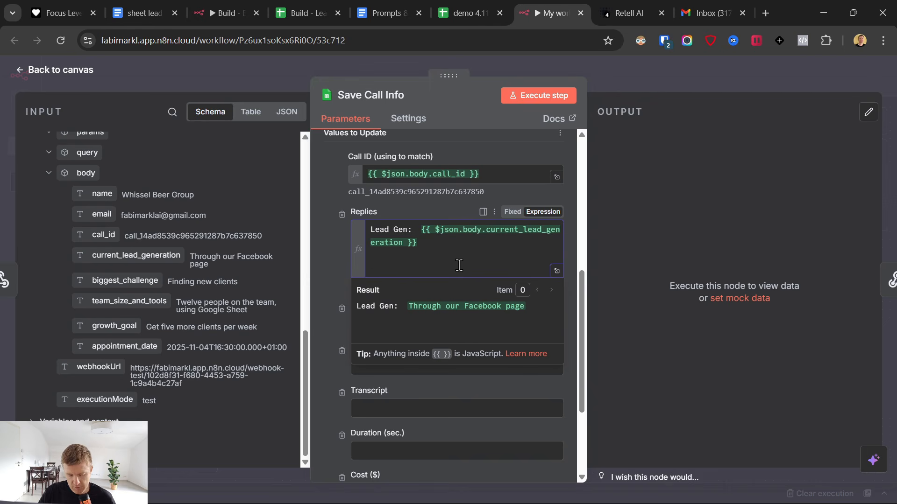
{"action": "type", "text": "Biggest Challe"}
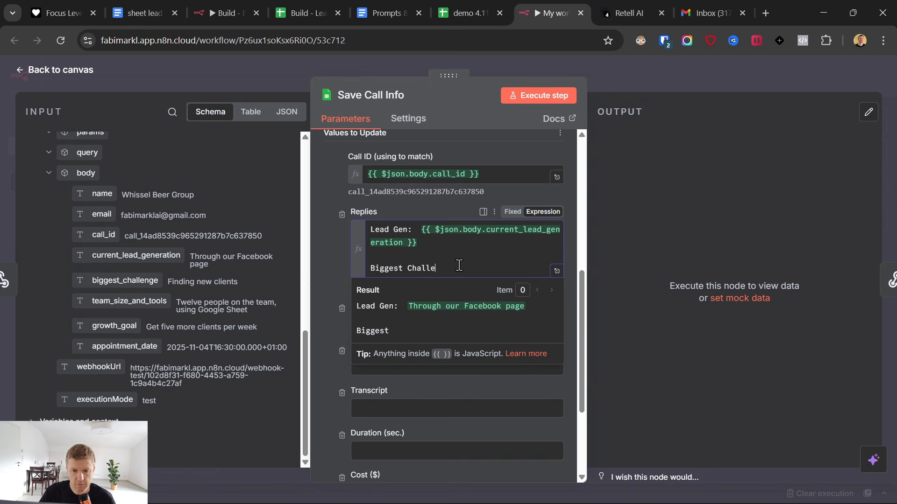
{"action": "type", "text": "nge:"}
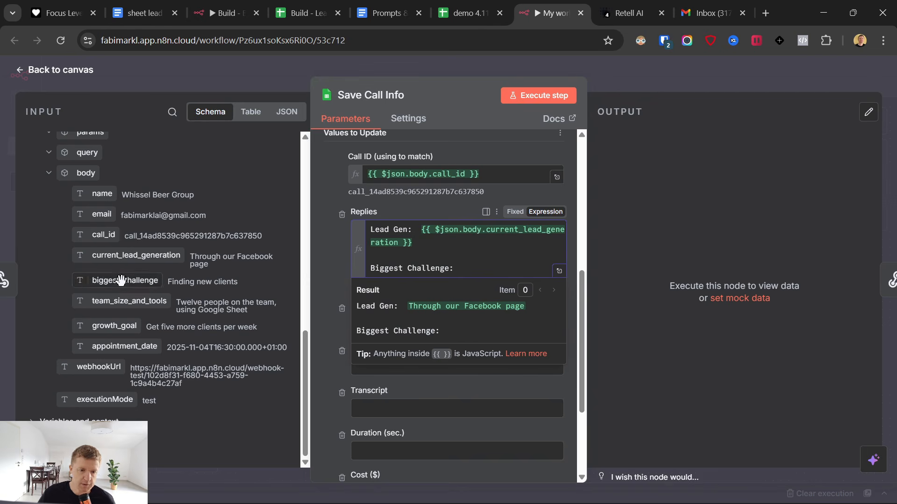
{"action": "left_click_drag", "start_coordinate": [105, 280], "coordinate": [523, 280]}
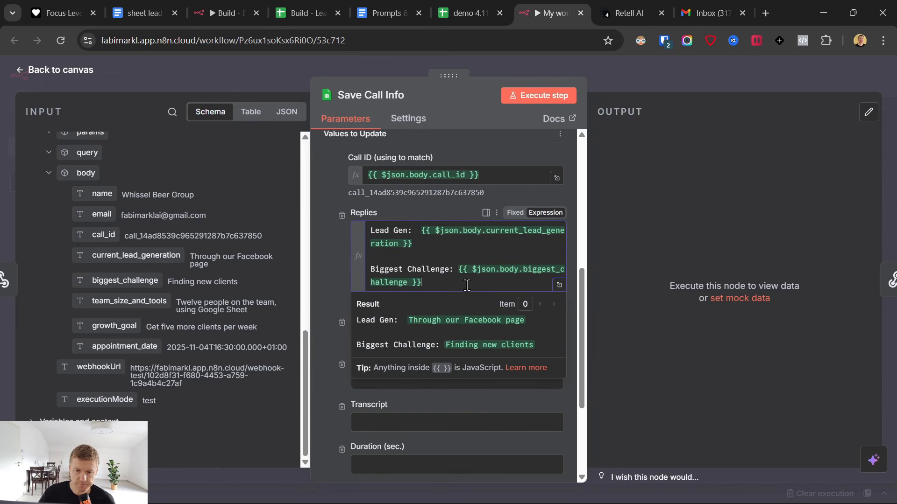
Step: Add a "Team and Tools:" line with the team_size_and_tools field to Replies, separated by a blank line
{"action": "key", "text": "Return"}
{"action": "key", "text": "Return"}
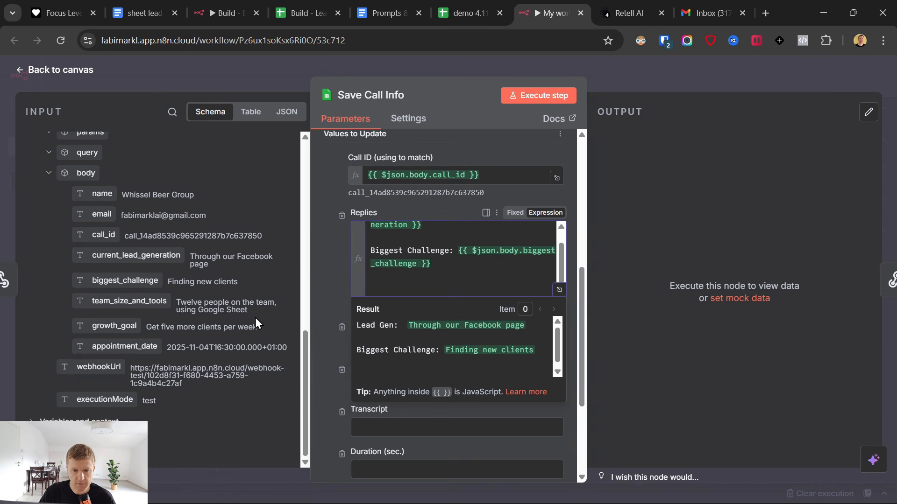
{"action": "type", "text": "TEam"}
{"action": "key", "text": "BackSpace"}
{"action": "key", "text": "BackSpace"}
{"action": "key", "text": "BackSpace"}
{"action": "type", "text": "w"}
{"action": "key", "text": "BackSpace"}
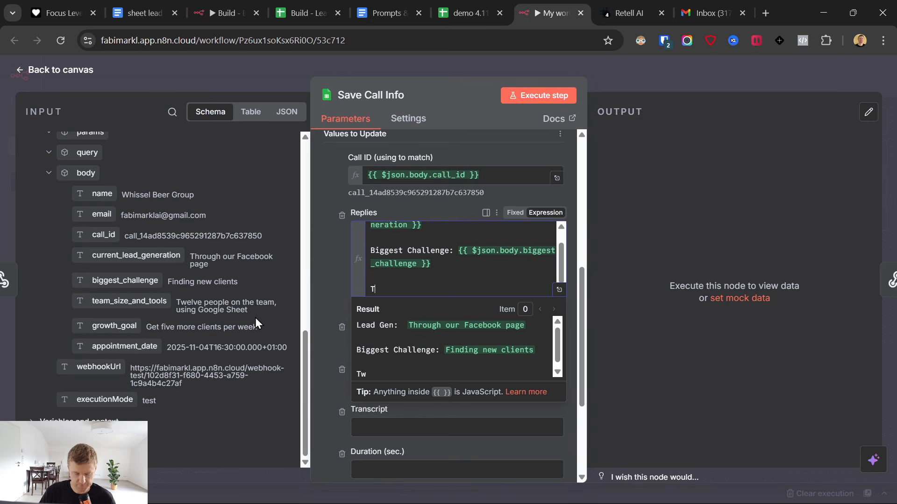
{"action": "type", "text": "eam and Tool"}
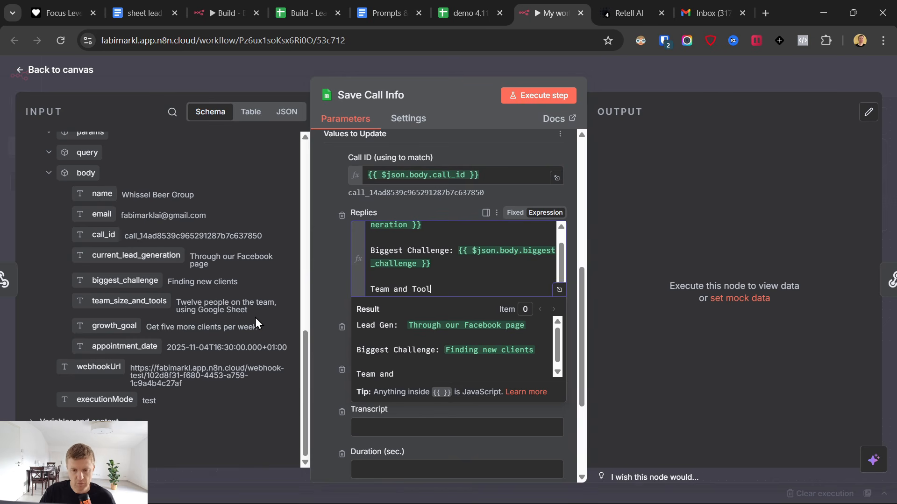
{"action": "type", "text": "s:"}
{"action": "left_click_drag", "start_coordinate": [129, 301], "coordinate": [500, 289]}
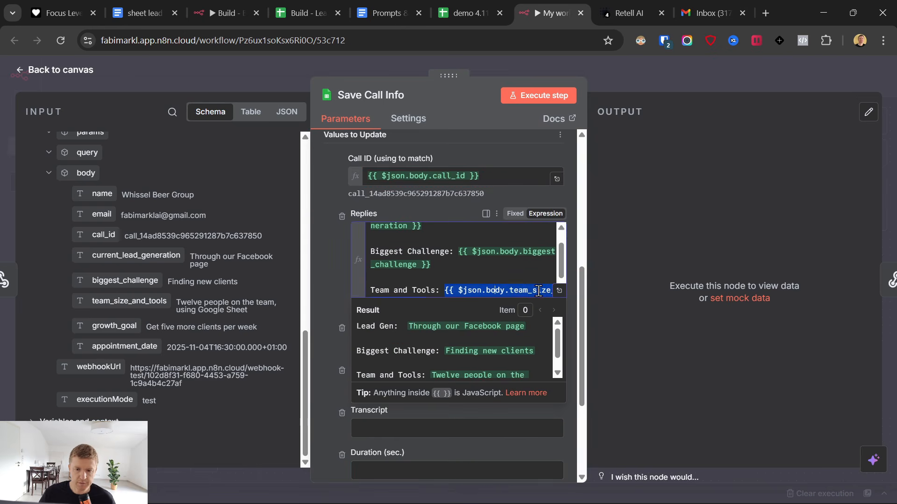
Step: Add a "Goal:" line with the growth_goal field to Replies and map Appointment Date to the appointment_date field
{"action": "key", "text": "Return"}
{"action": "key", "text": "Return"}
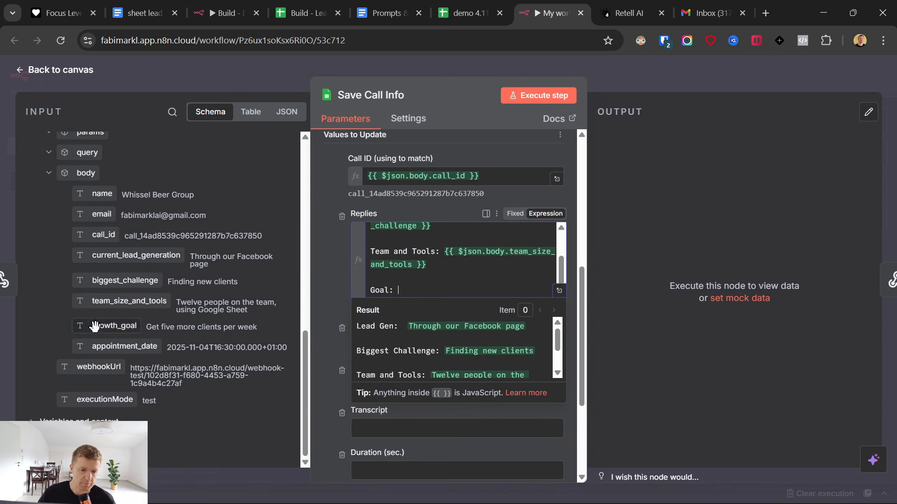
{"action": "left_click_drag", "start_coordinate": [112, 326], "coordinate": [444, 294]}
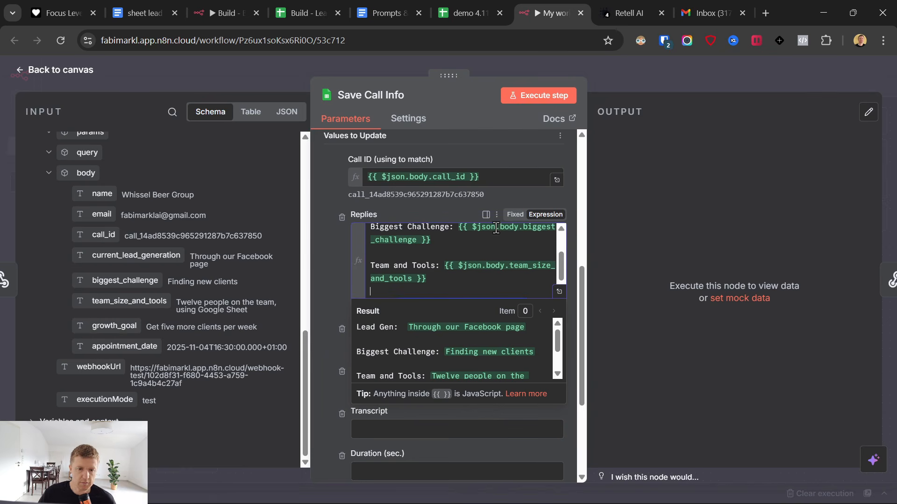
{"action": "left_click", "coordinate": [433, 210]}
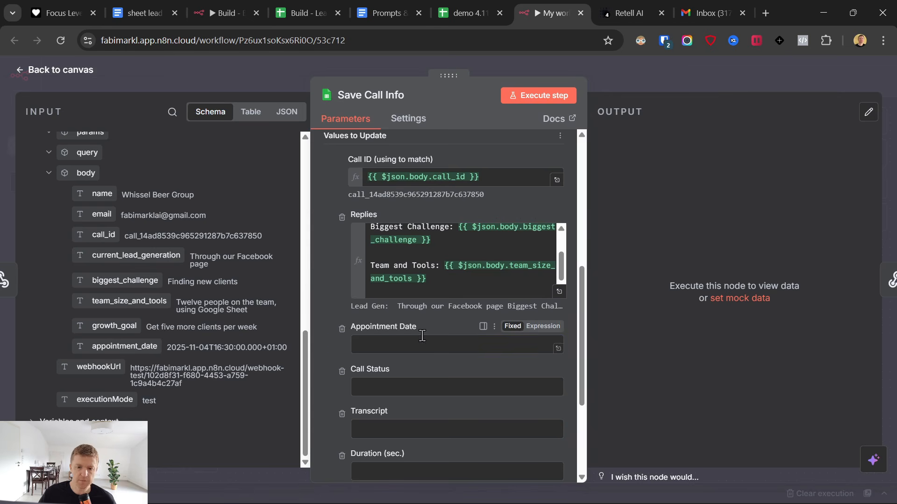
{"action": "left_click_drag", "start_coordinate": [124, 346], "coordinate": [388, 346]}
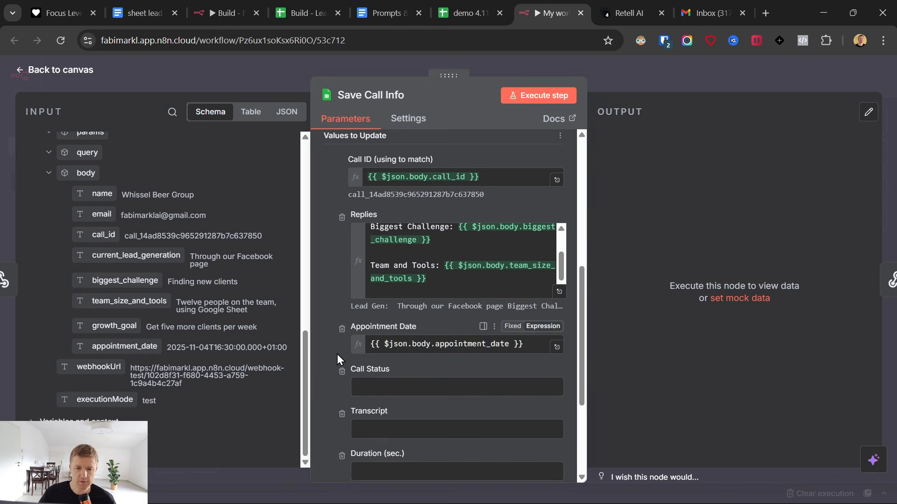
Step: Remove Call Status, Transcript, Duration (sec.) and Cost ($) from the values to update and switch to the lead spreadsheet
{"action": "left_click", "coordinate": [342, 385]}
{"action": "left_click", "coordinate": [341, 386]}
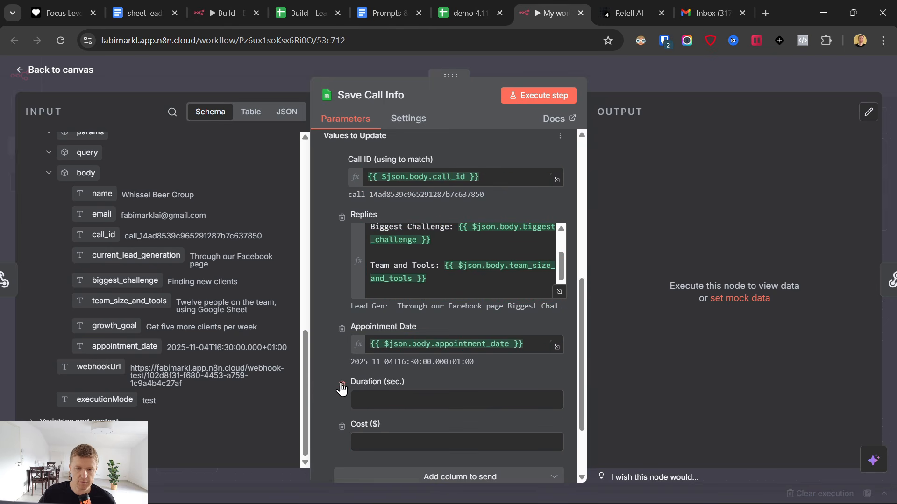
{"action": "left_click", "coordinate": [341, 385]}
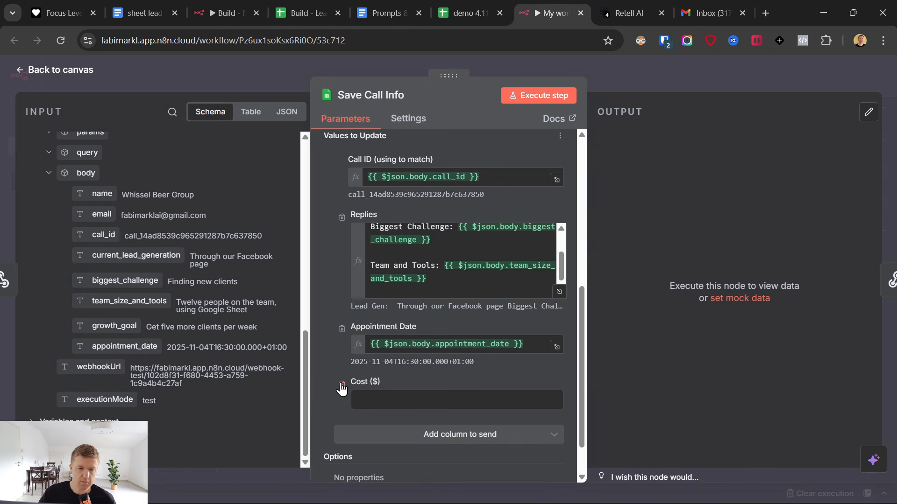
{"action": "left_click", "coordinate": [341, 386]}
{"action": "key", "text": "ctrl+shift+Tab"}
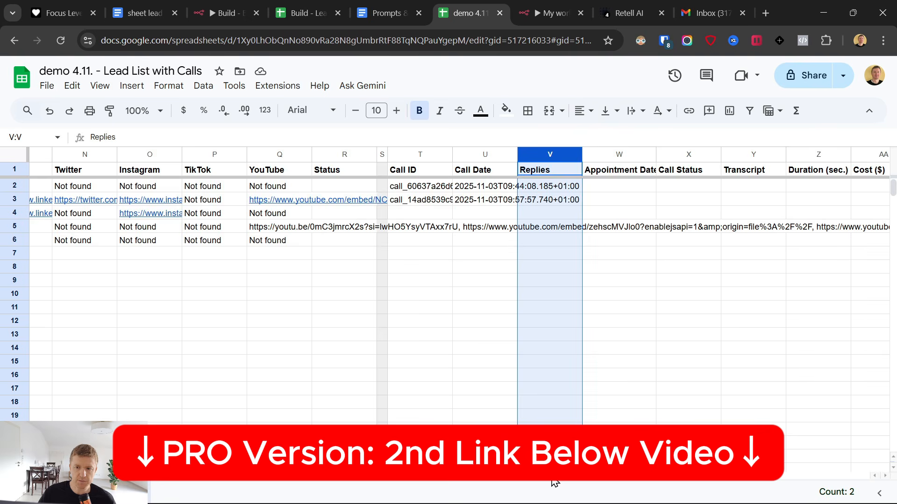
Step: Review the Call Status, Transcript, Duration (sec.) and Cost ($) columns in the lead sheet
{"action": "scroll", "coordinate": [555, 482], "scroll_direction": "right", "scroll_amount": 5}
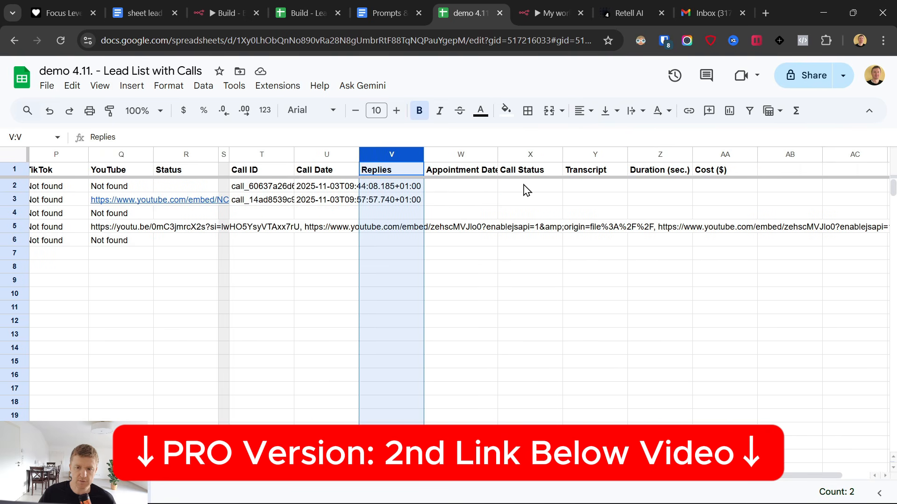
{"action": "left_click", "coordinate": [524, 173]}
{"action": "left_click_drag", "start_coordinate": [525, 185], "coordinate": [530, 295]}
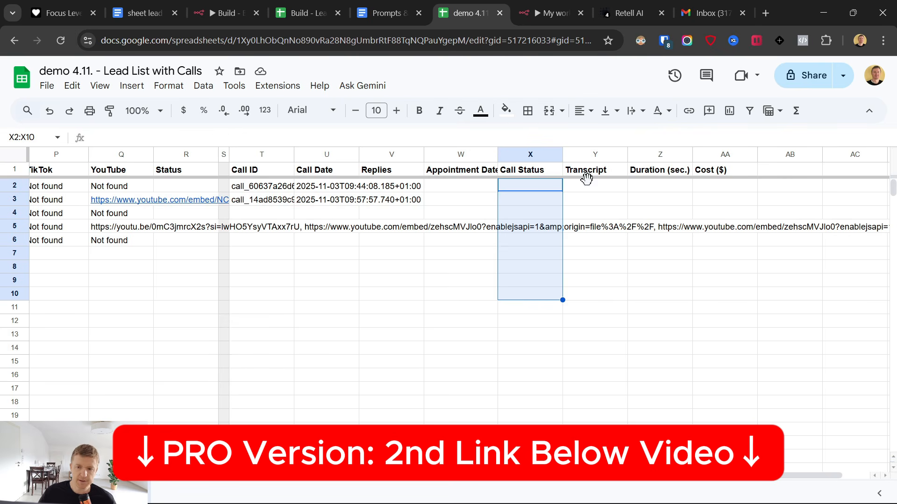
{"action": "left_click", "coordinate": [657, 187]}
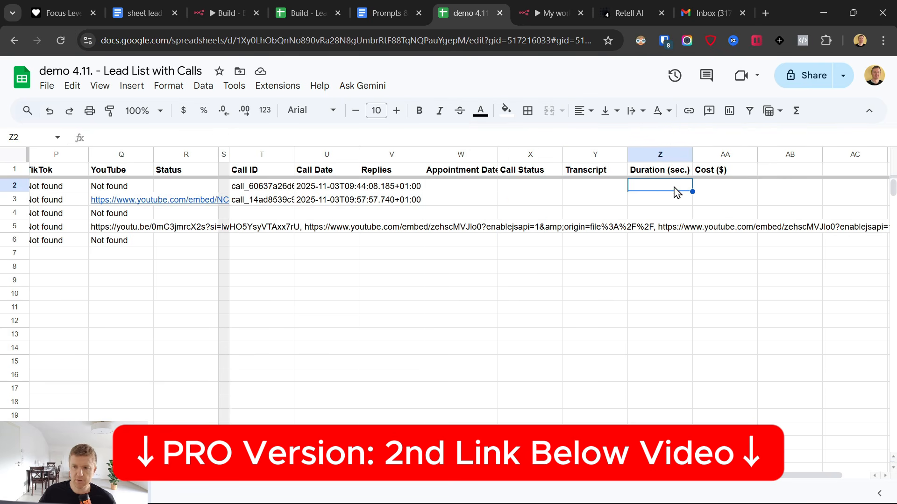
{"action": "left_click", "coordinate": [713, 192]}
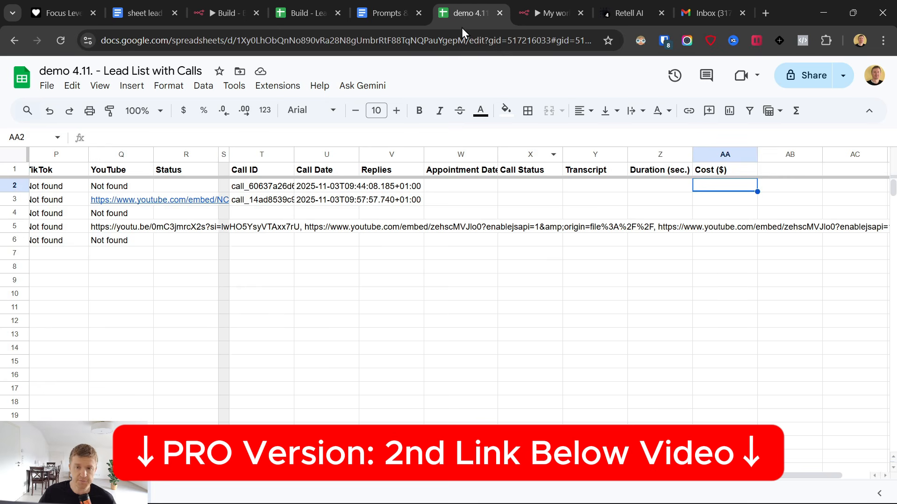
Step: Execute the Save Call Info node in the n8n workflow, return to the canvas and switch to the lead spreadsheet
{"action": "left_click", "coordinate": [547, 7]}
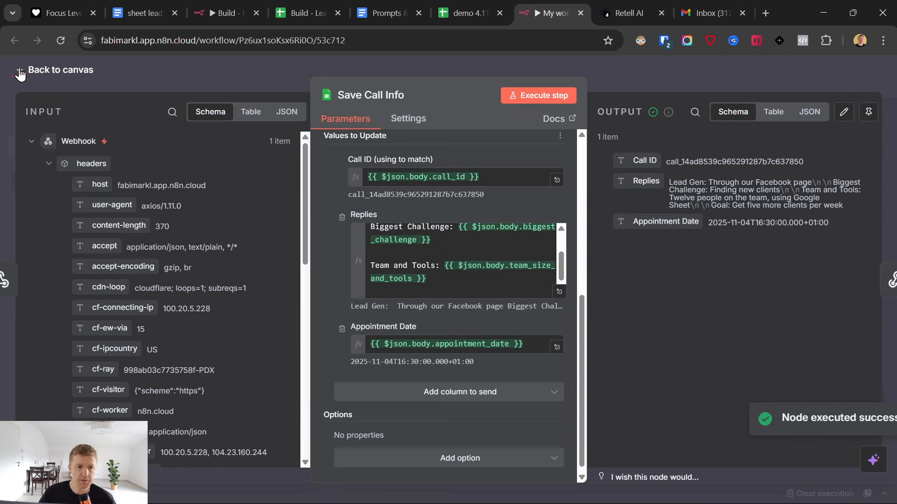
{"action": "left_click", "coordinate": [48, 74]}
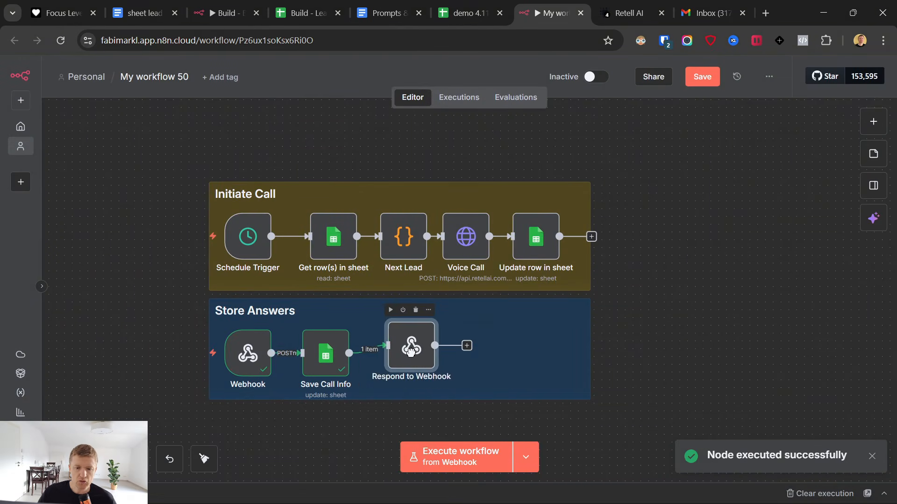
{"action": "left_click", "coordinate": [459, 7]}
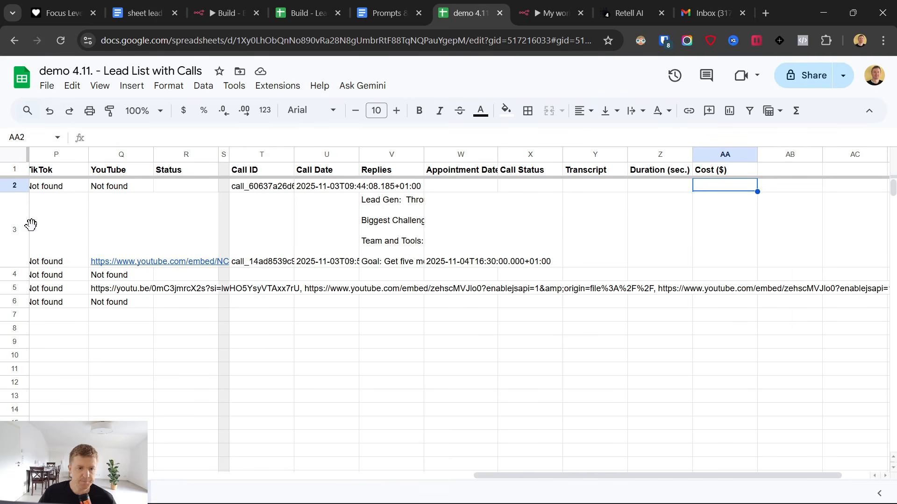
Step: Widen the Replies column in the lead sheet so the stored answers can be read
{"action": "left_click", "coordinate": [27, 224]}
{"action": "left_click_drag", "start_coordinate": [425, 155], "coordinate": [517, 168]}
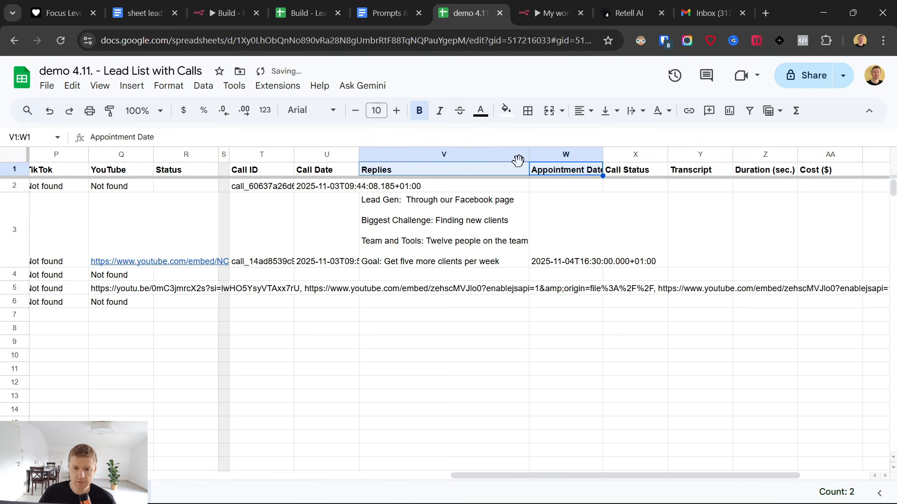
{"action": "left_click", "coordinate": [434, 265]}
Step: Return to the n8n workflow, execute the Respond to Webhook node on its own and save the workflow
{"action": "left_click", "coordinate": [551, 13]}
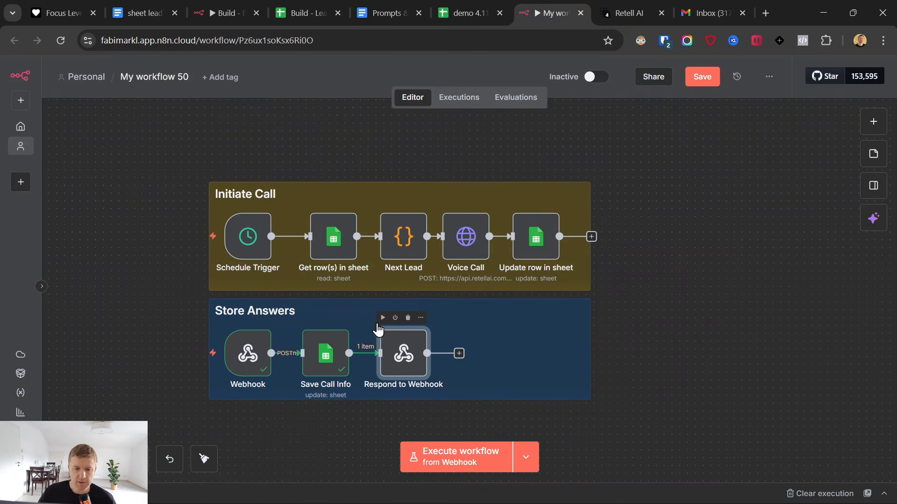
{"action": "left_click", "coordinate": [382, 318]}
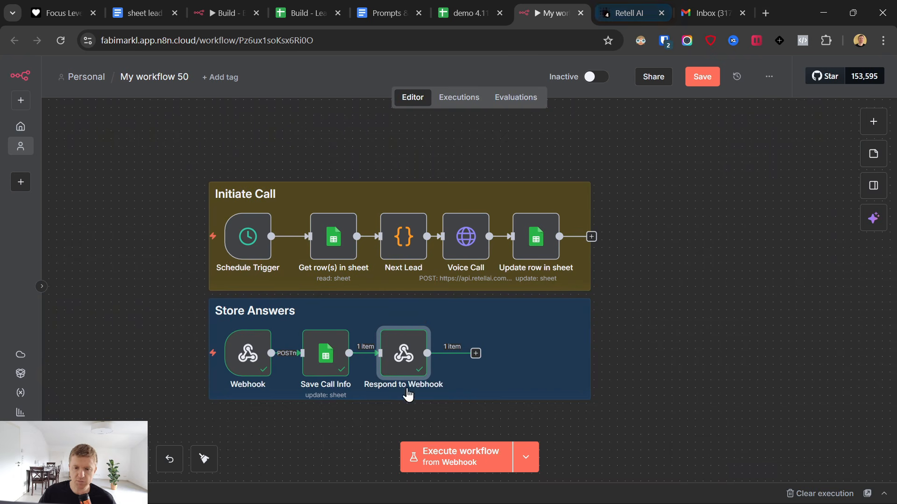
{"action": "key", "text": "ctrl+s"}
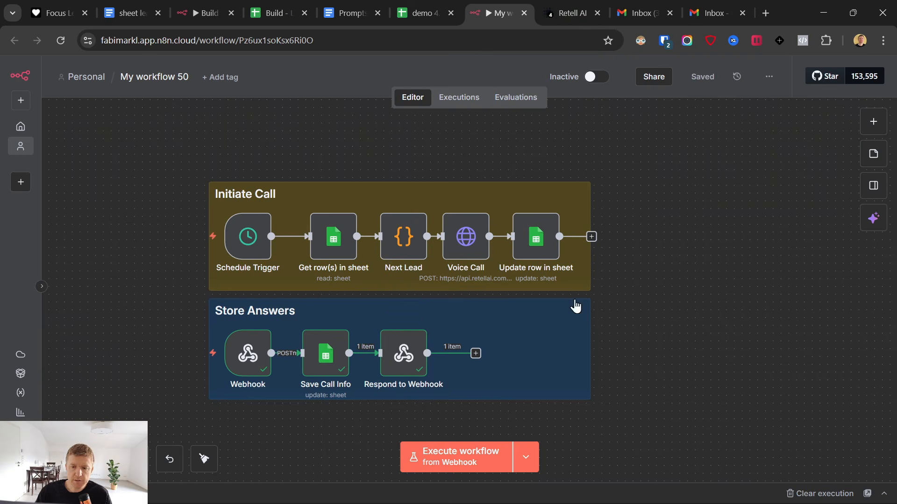
Step: Add a Gmail node with the Send a message action after Respond to Webhook
{"action": "left_click", "coordinate": [478, 355]}
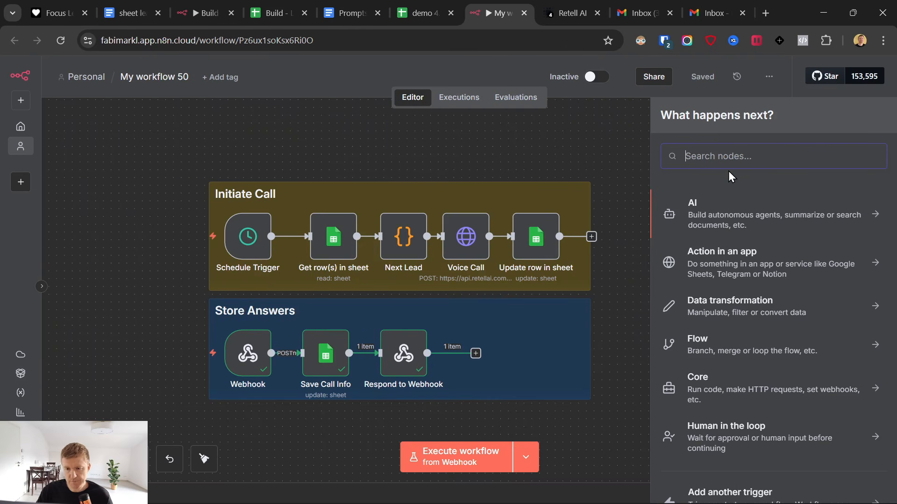
{"action": "type", "text": "emai"}
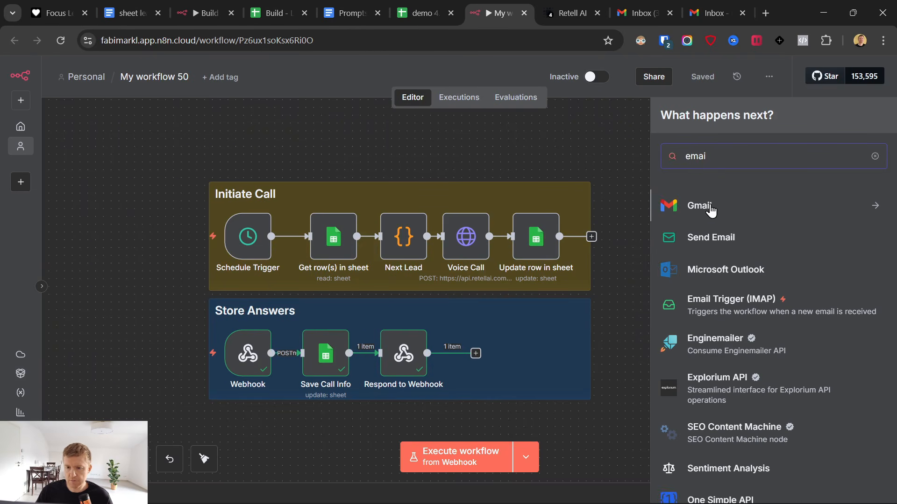
{"action": "left_click", "coordinate": [711, 211]}
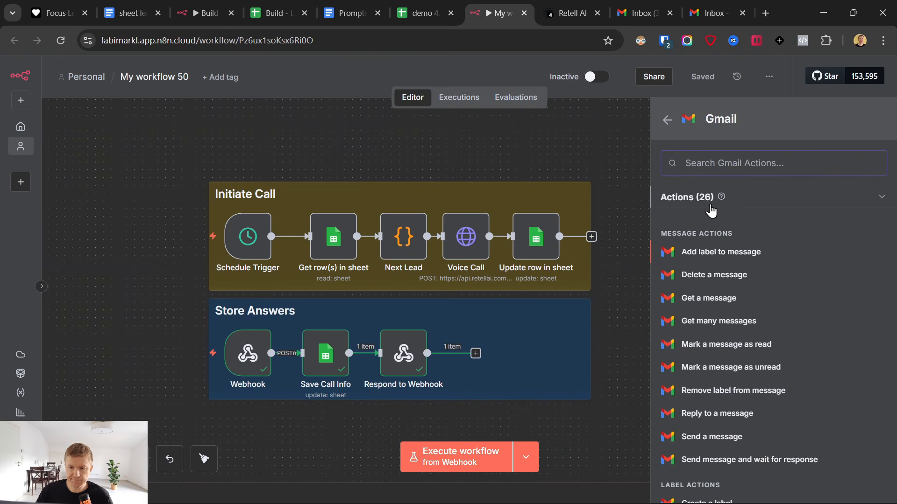
{"action": "scroll", "coordinate": [701, 402], "scroll_direction": "down", "scroll_amount": 4}
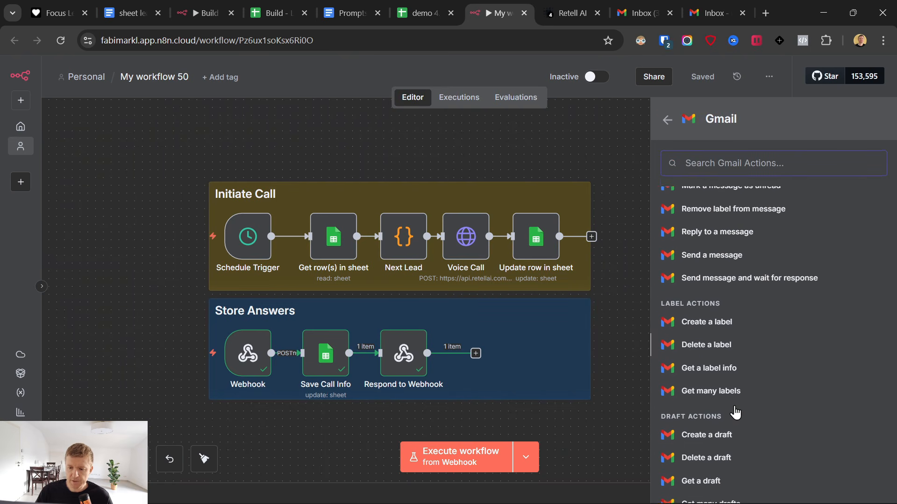
{"action": "scroll", "coordinate": [729, 415], "scroll_direction": "down", "scroll_amount": 4}
{"action": "scroll", "coordinate": [726, 414], "scroll_direction": "up", "scroll_amount": 8}
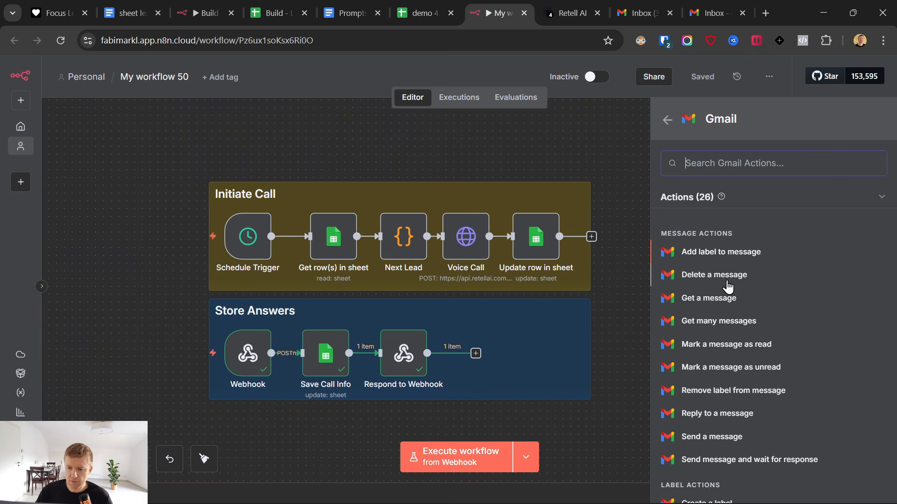
{"action": "left_click", "coordinate": [707, 437]}
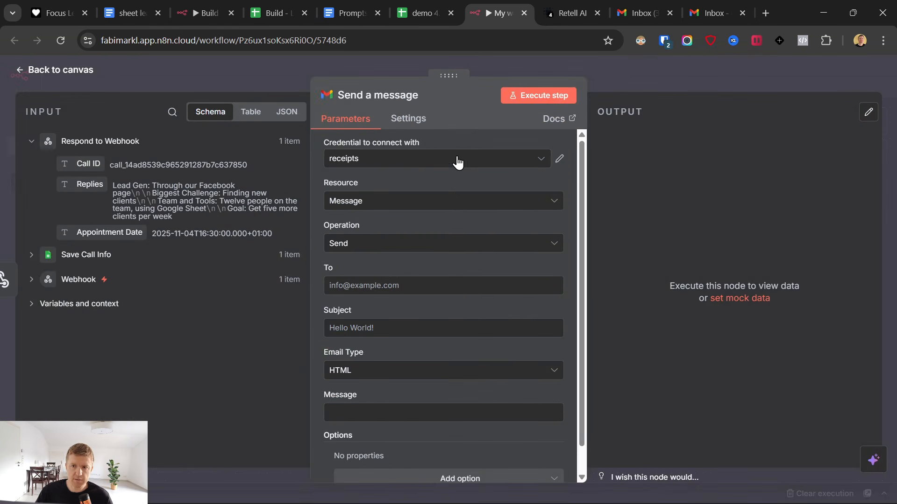
Step: Check the Gmail inbox to send from, then create a new Gmail credential for the node and start its Google sign-in
{"action": "left_click", "coordinate": [702, 1]}
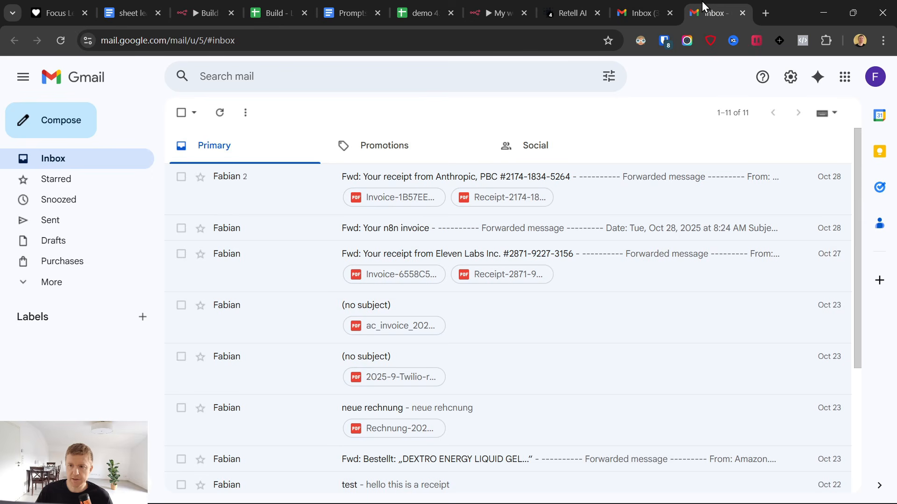
{"action": "left_click", "coordinate": [503, 6]}
{"action": "left_click", "coordinate": [456, 161]}
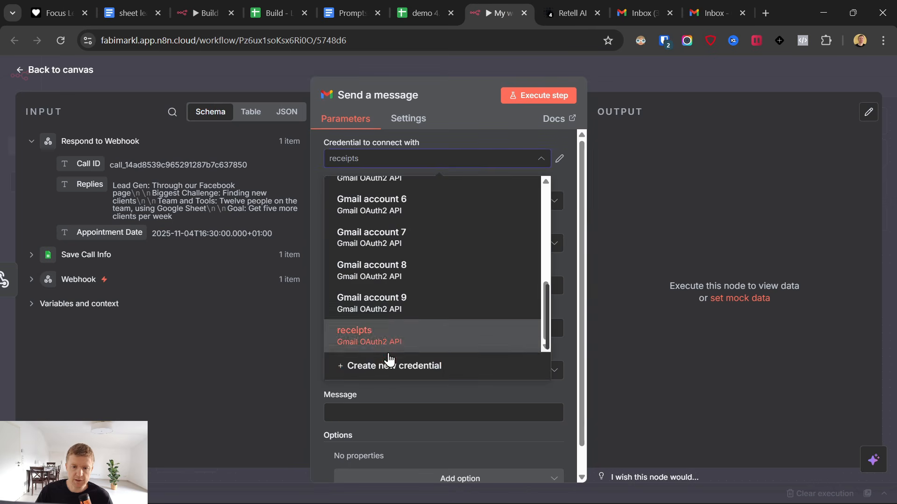
{"action": "left_click", "coordinate": [387, 366]}
{"action": "left_click", "coordinate": [345, 347]}
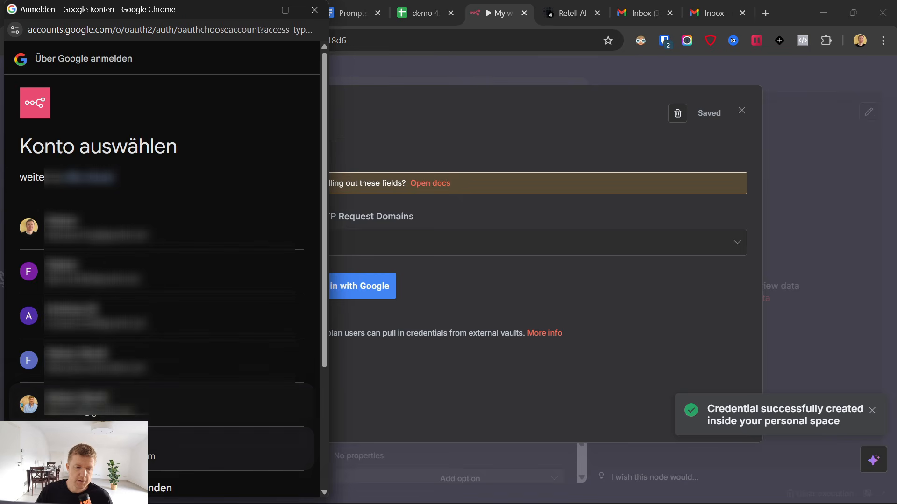
Step: Choose the sending Google account, grant n8n.cloud ongoing access to its data and close the connected credential
{"action": "left_click", "coordinate": [238, 434]}
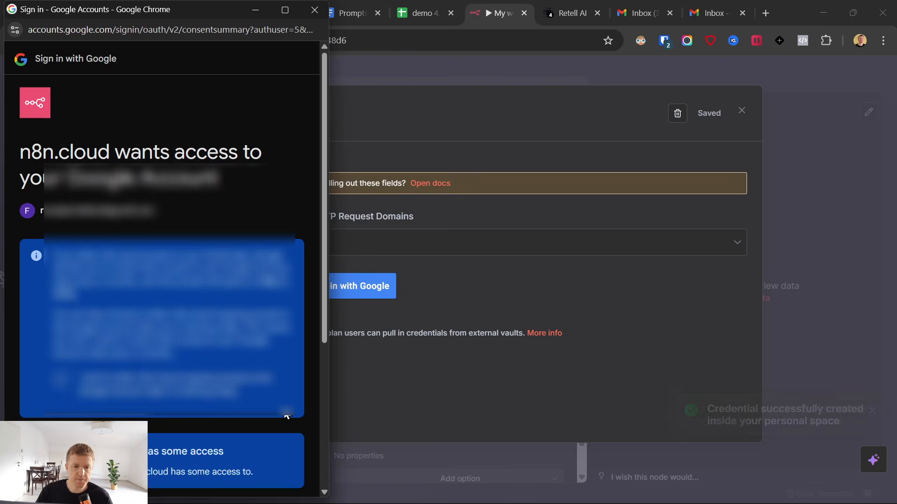
{"action": "left_click", "coordinate": [60, 381]}
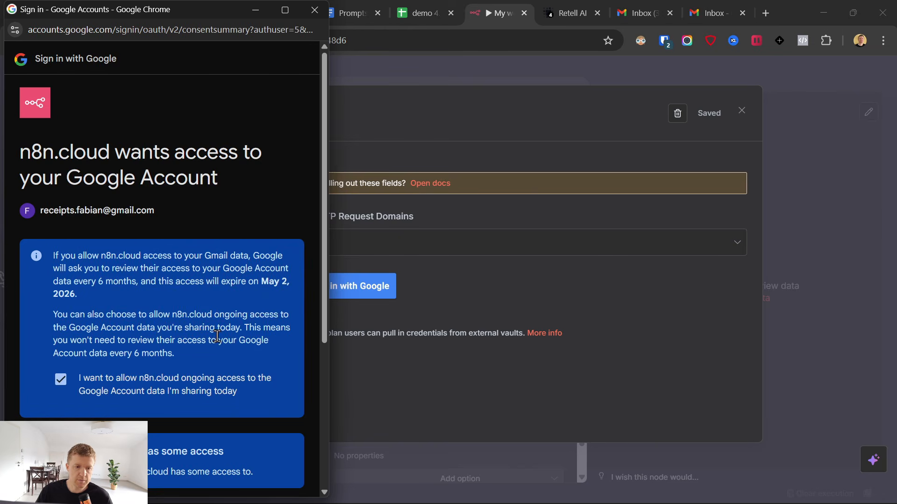
{"action": "scroll", "coordinate": [217, 336], "scroll_direction": "down", "scroll_amount": 5}
{"action": "left_click", "coordinate": [236, 427]}
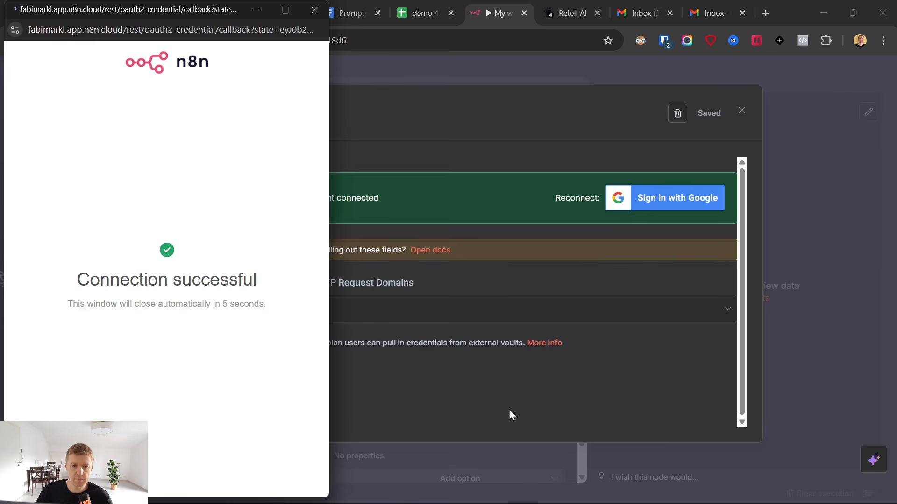
{"action": "left_click", "coordinate": [741, 113]}
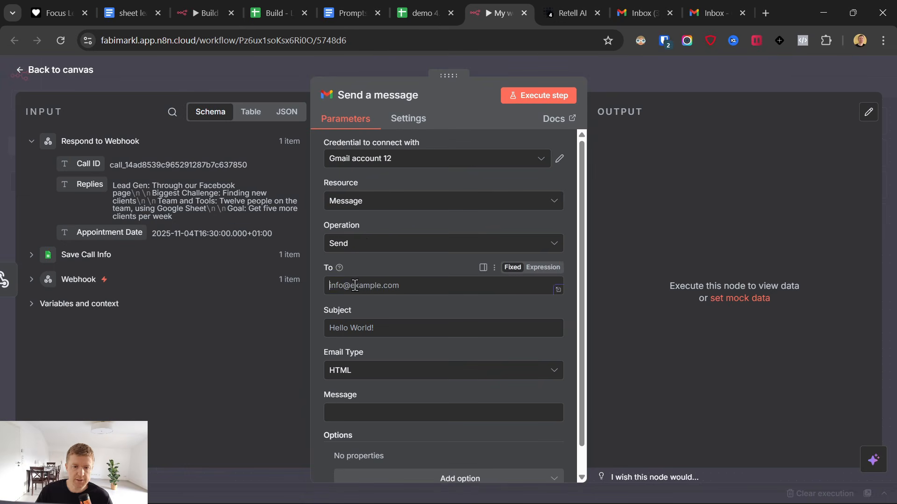
Step: Map the recipient to the Webhook body's email field and set the subject to "Here is your discount code"
{"action": "left_click", "coordinate": [39, 281]}
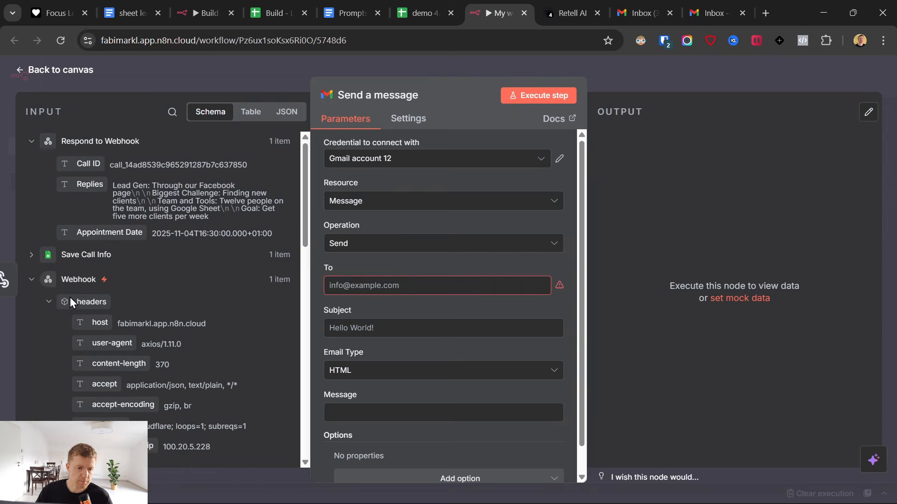
{"action": "scroll", "coordinate": [75, 308], "scroll_direction": "down", "scroll_amount": 7}
{"action": "scroll", "coordinate": [102, 358], "scroll_direction": "down", "scroll_amount": 7}
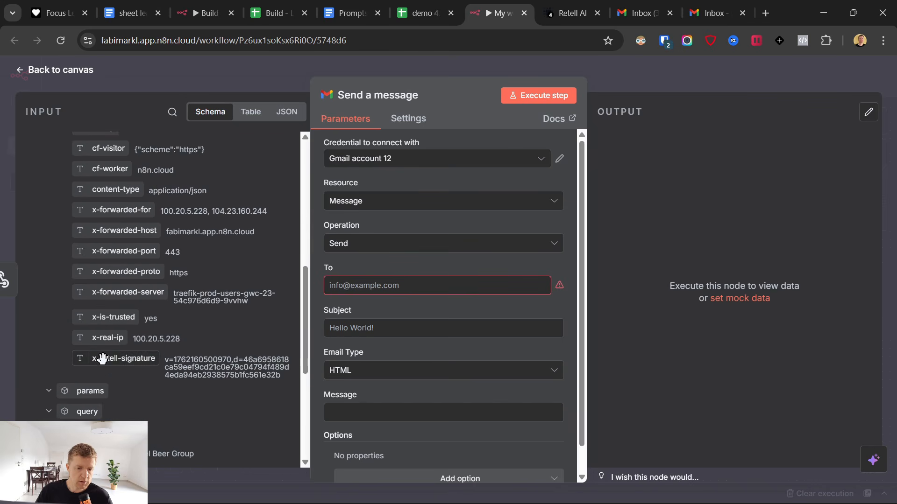
{"action": "left_click_drag", "start_coordinate": [101, 271], "coordinate": [346, 285]}
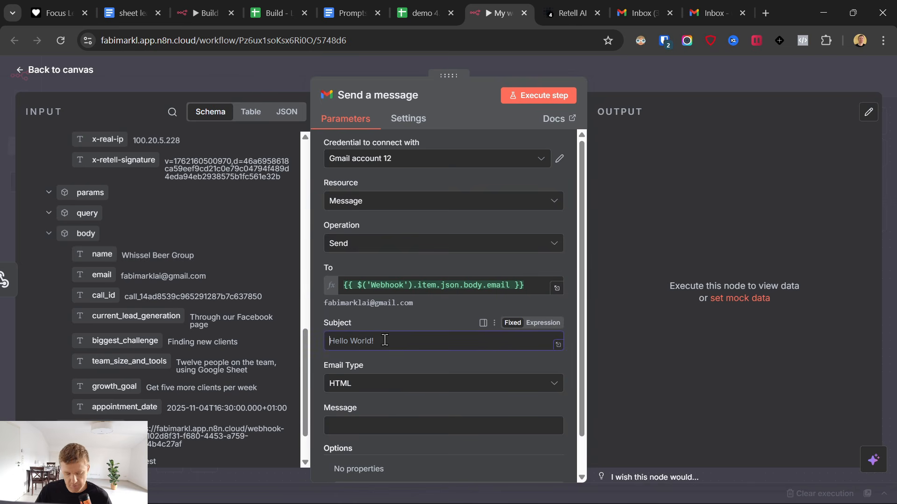
{"action": "type", "text": "Here is your"}
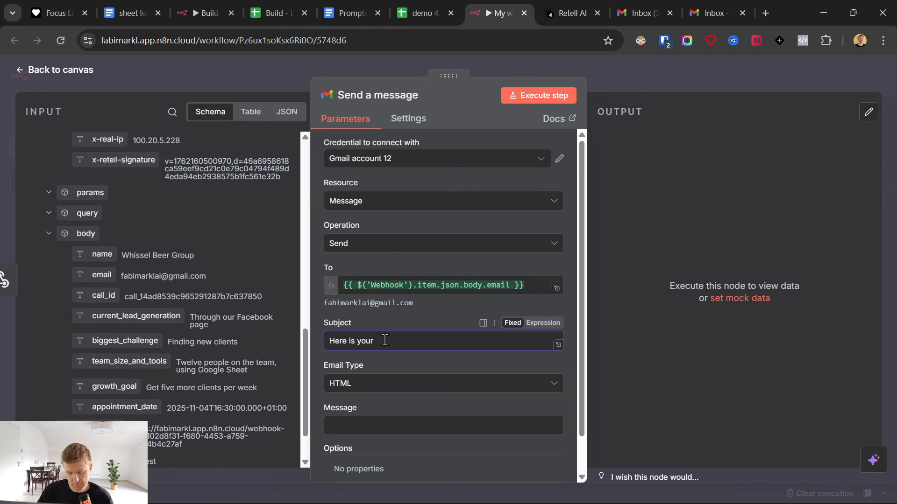
{"action": "type", "text": " discount code"}
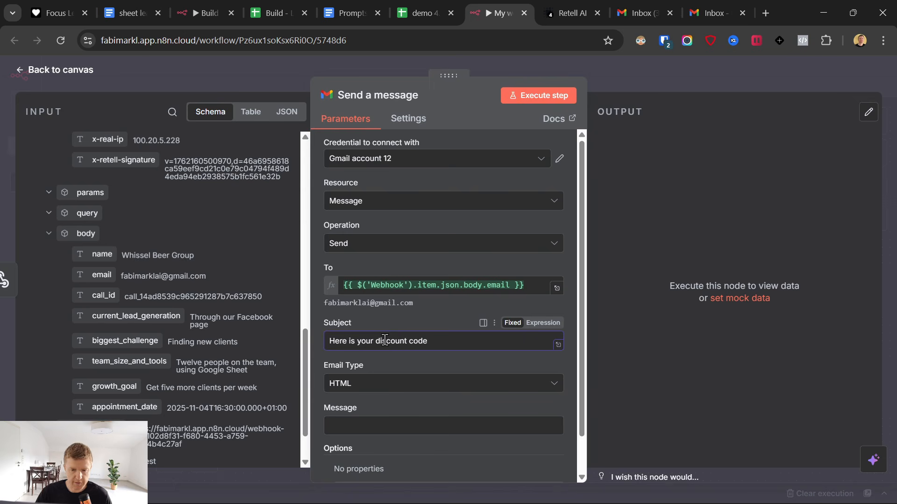
Step: Switch the Gmail node's message from a fixed value to an expression, ready for entering the email body
{"action": "left_click", "coordinate": [402, 425]}
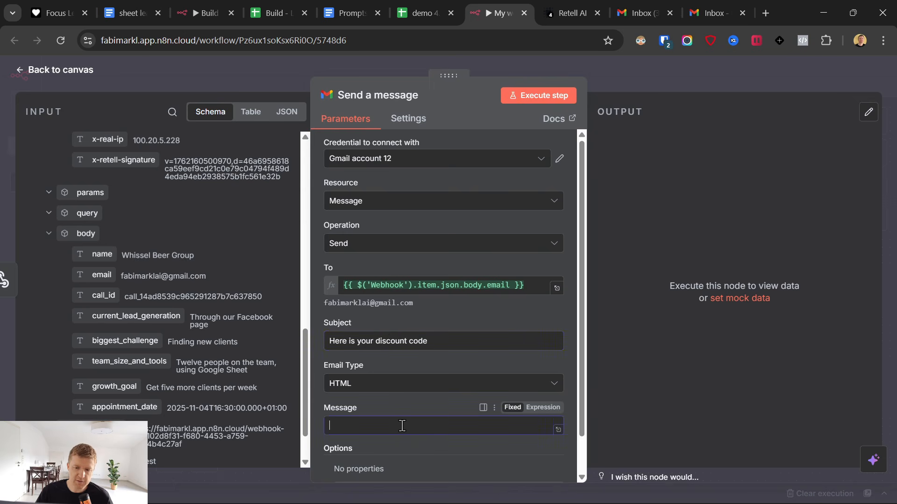
{"action": "left_click", "coordinate": [544, 408]}
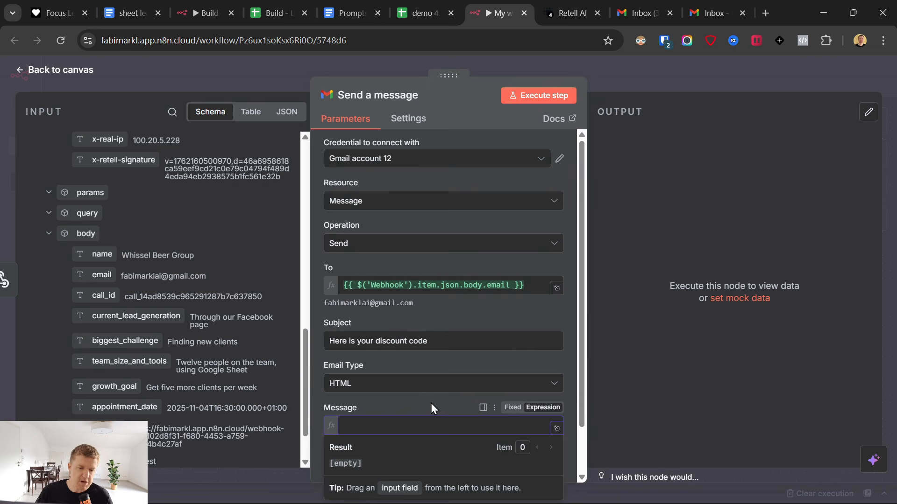
{"action": "left_click", "coordinate": [355, 402]}
{"action": "scroll", "coordinate": [396, 411], "scroll_direction": "down", "scroll_amount": 2}
{"action": "scroll", "coordinate": [396, 412], "scroll_direction": "down", "scroll_amount": 1}
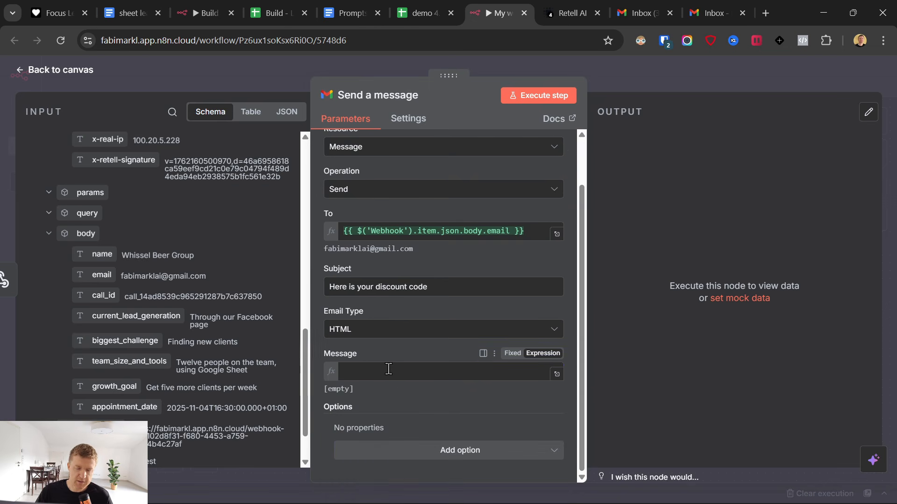
{"action": "left_click", "coordinate": [388, 369]}
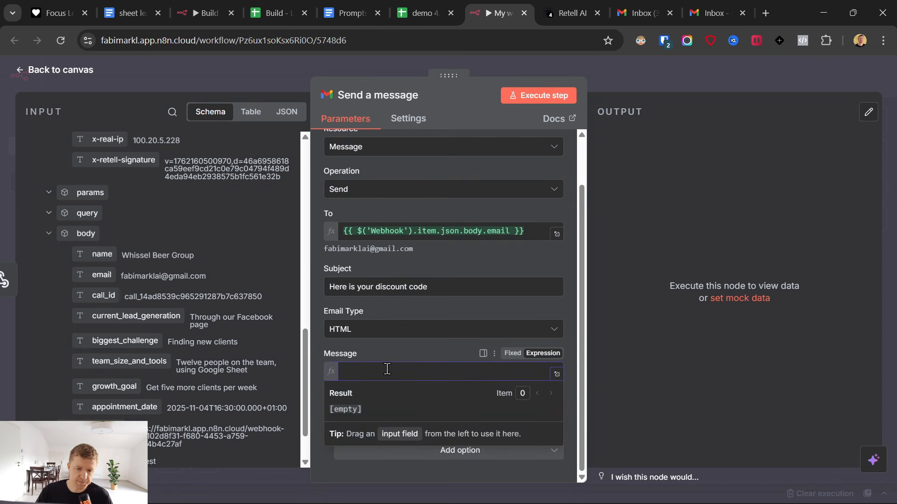
{"action": "left_click", "coordinate": [385, 353]}
{"action": "left_click", "coordinate": [377, 375]}
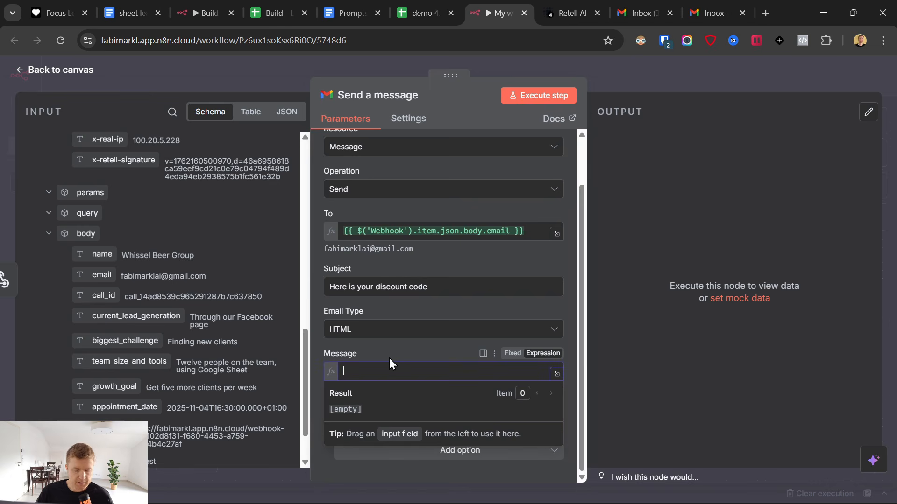
Step: Start the message with "Hey," and "Thanks for the call!" as separate paragraphs divided by blank lines
{"action": "type", "text": "H"}
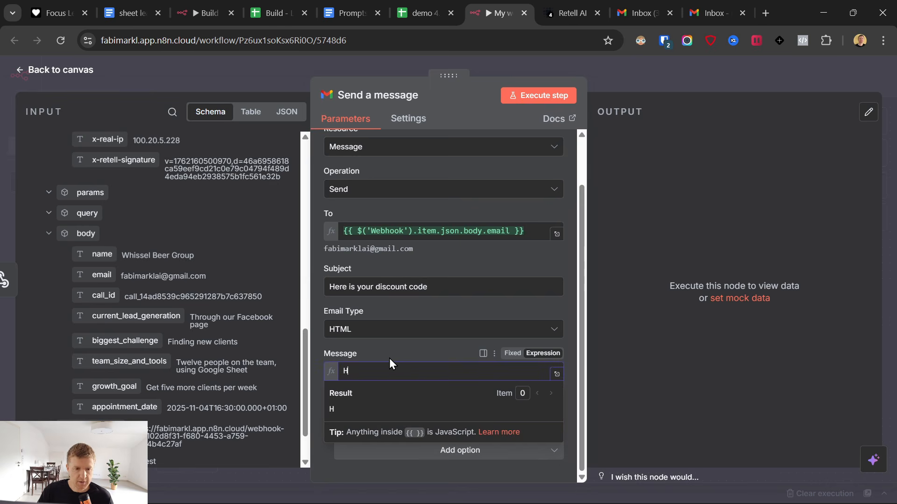
{"action": "type", "text": "ey,"}
{"action": "key", "text": "Return"}
{"action": "key", "text": "Return"}
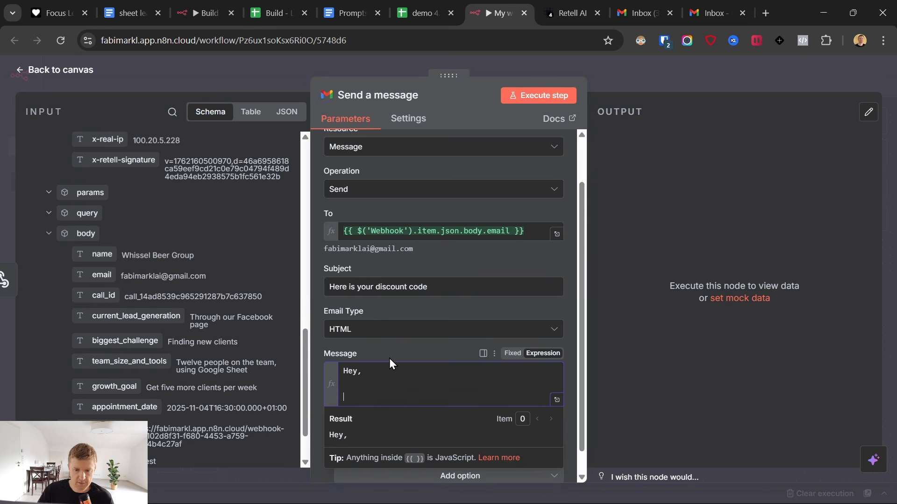
{"action": "type", "text": "Thanks for"}
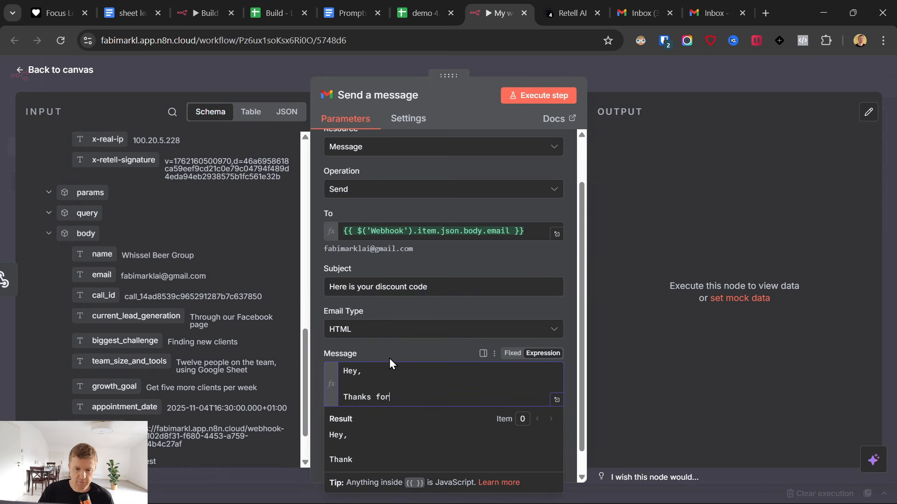
{"action": "type", "text": " the call"}
{"action": "key", "text": "BackSpace"}
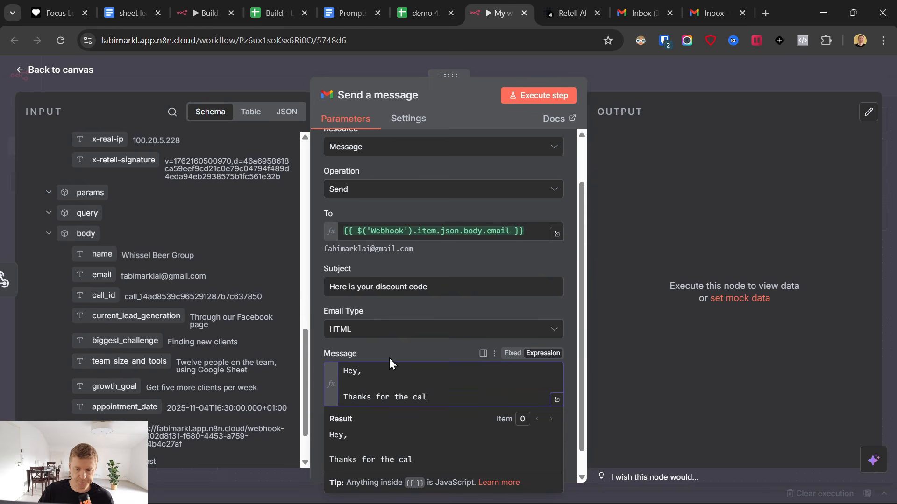
{"action": "type", "text": "l!"}
{"action": "key", "text": "Return"}
{"action": "key", "text": "Return"}
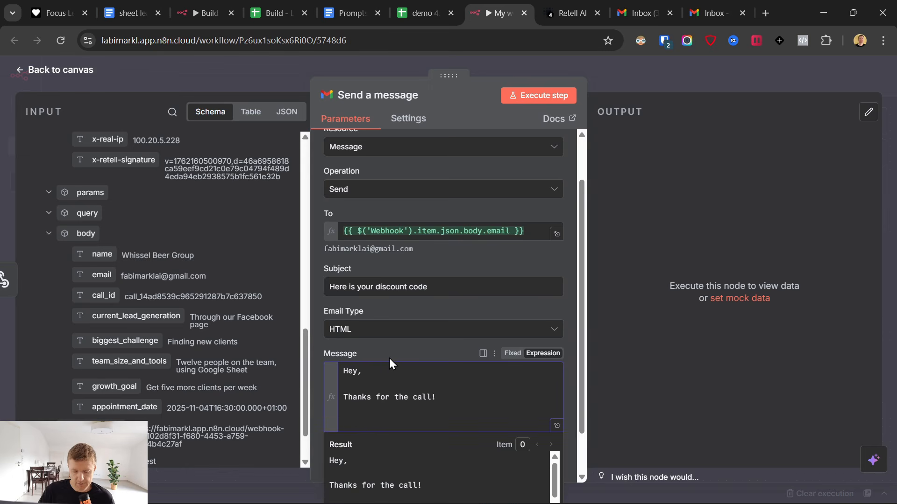
Step: Finish the message with "Here is a discount code to use for your next order:", the placeholder CODE and a sign-off with the sender's first name
{"action": "type", "text": "Here is a discou"}
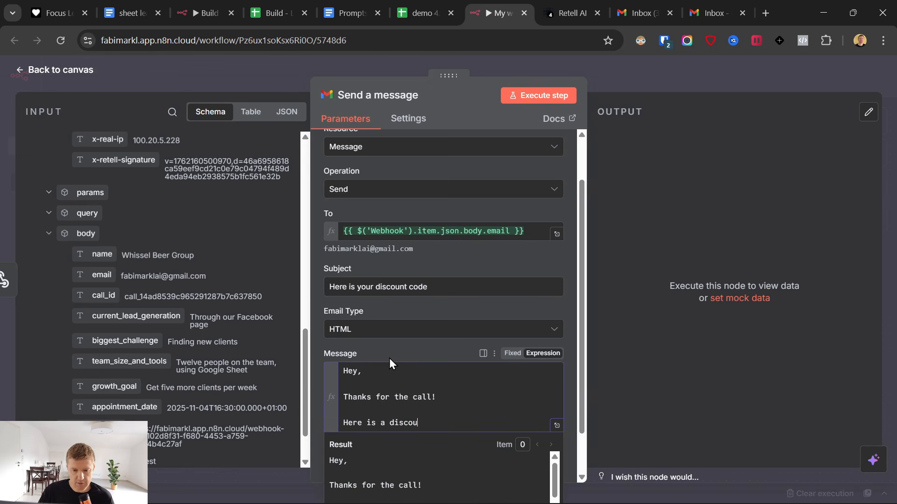
{"action": "type", "text": "nt code to use for your nex"}
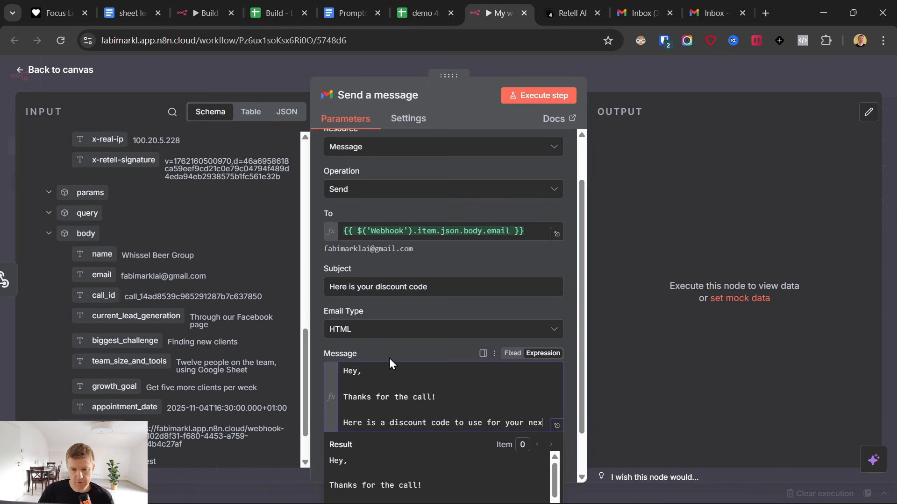
{"action": "type", "text": "t order"}
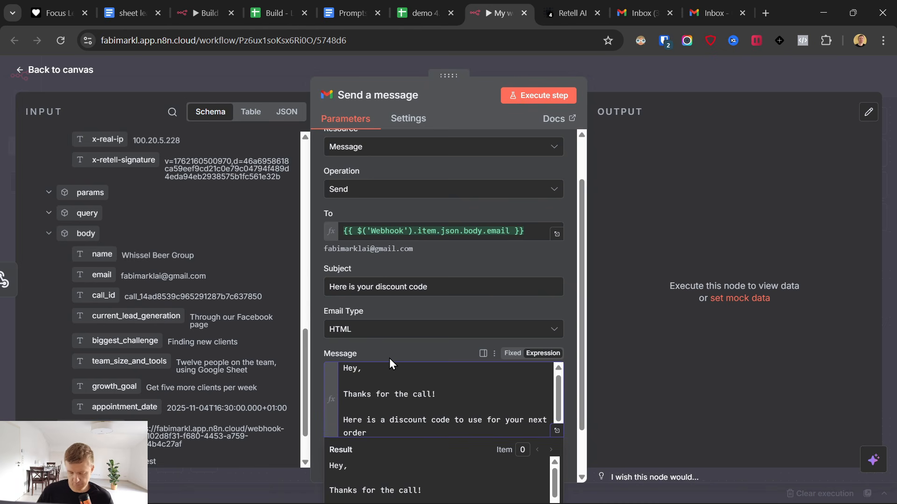
{"action": "type", "text": ":"}
{"action": "key", "text": "Return"}
{"action": "key", "text": "Return"}
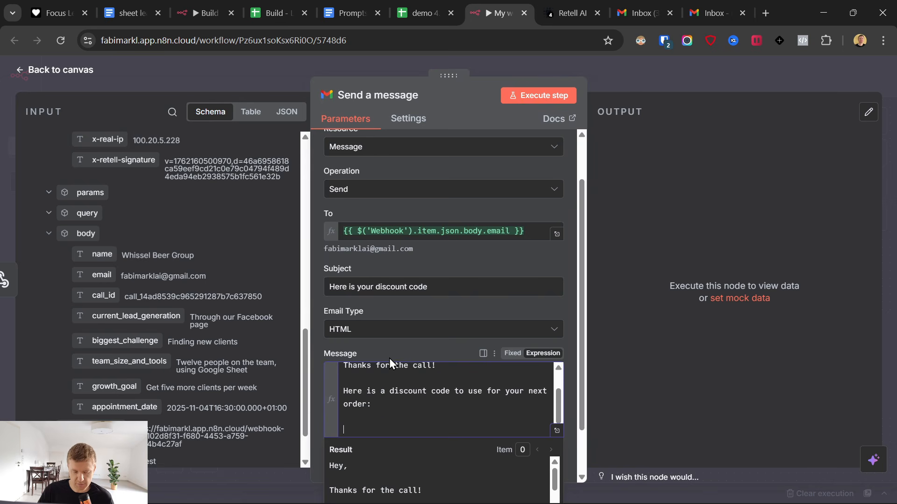
{"action": "type", "text": "CODE"}
{"action": "key", "text": "Return"}
{"action": "key", "text": "Return"}
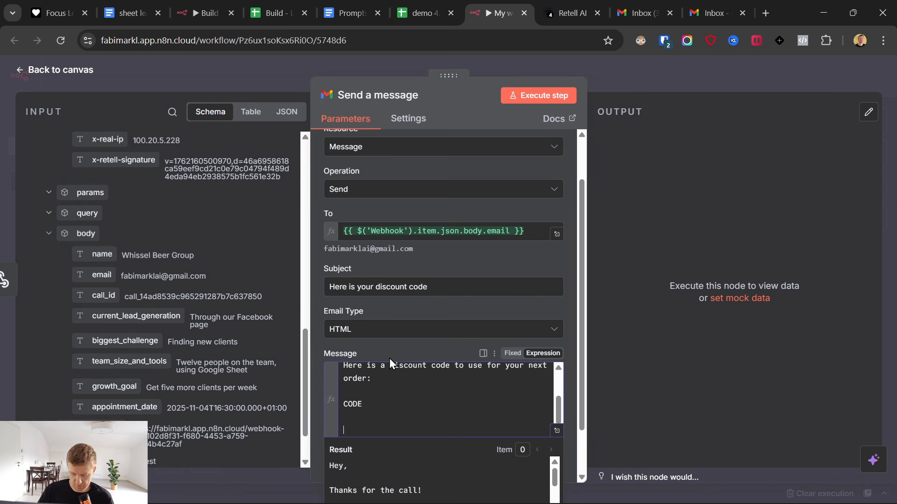
{"action": "type", "text": "- Fabian"}
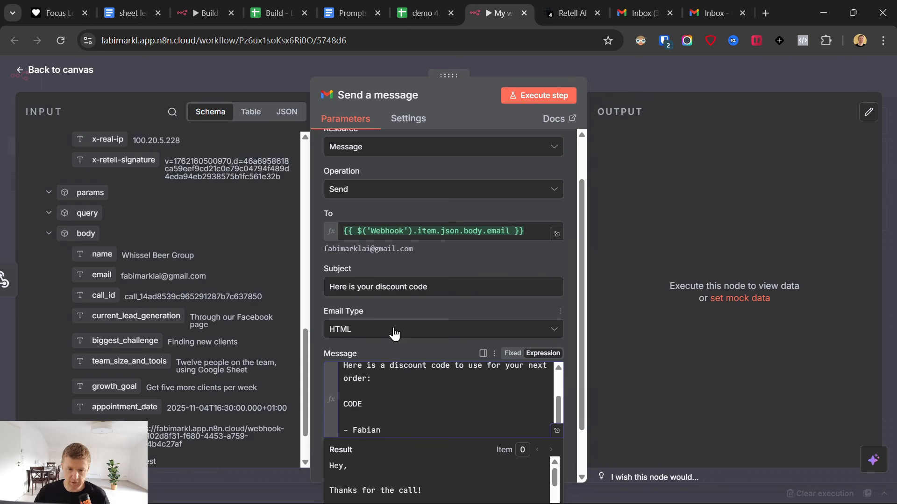
{"action": "left_click", "coordinate": [399, 315]}
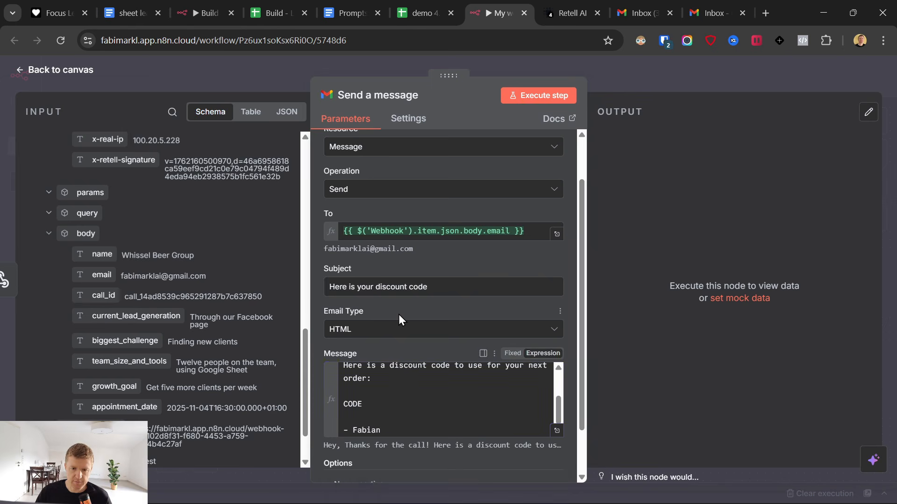
Step: Execute the Gmail node, open the received discount email in the Gmail inbox and compare its body formatting with the message
{"action": "left_click", "coordinate": [527, 96]}
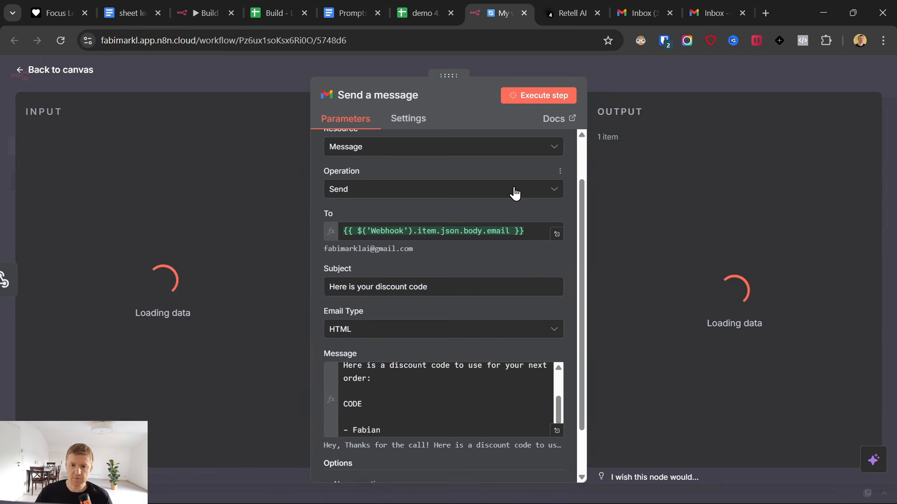
{"action": "left_click", "coordinate": [646, 2]}
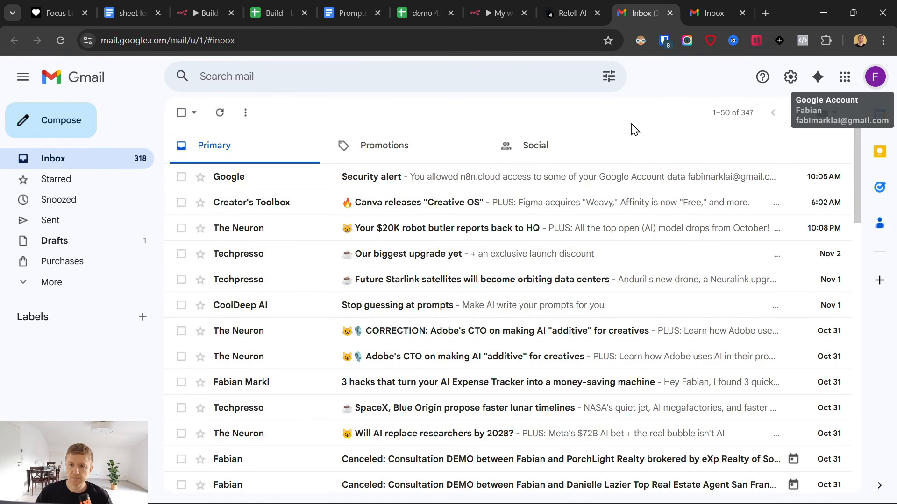
{"action": "left_click", "coordinate": [372, 182]}
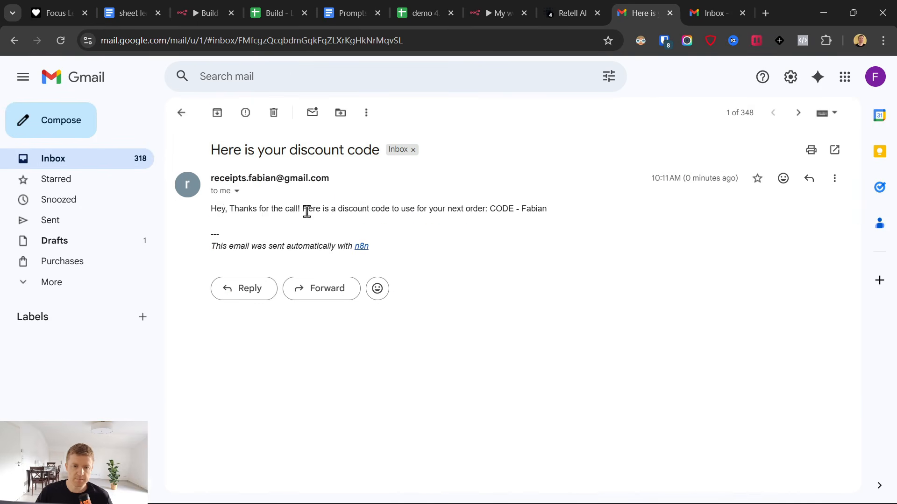
{"action": "left_click_drag", "start_coordinate": [211, 216], "coordinate": [547, 218]}
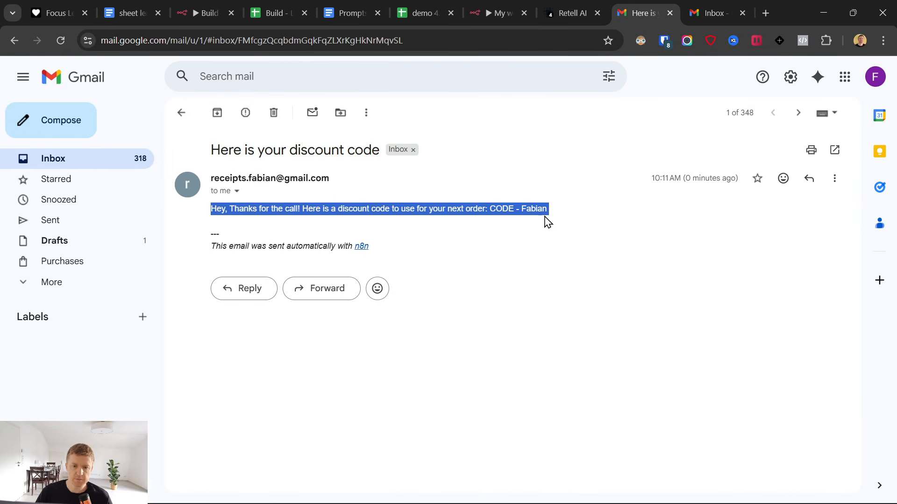
{"action": "left_click", "coordinate": [500, 13]}
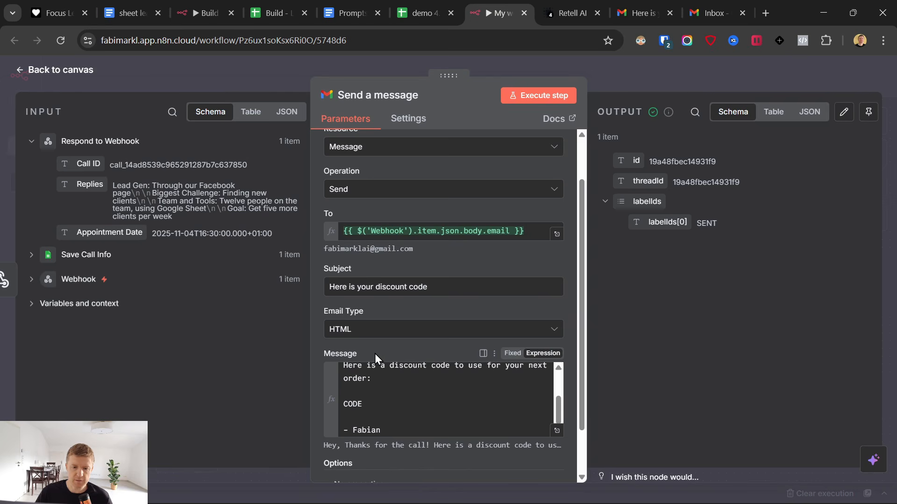
{"action": "left_click", "coordinate": [665, 7]}
{"action": "triple_click", "coordinate": [275, 209]}
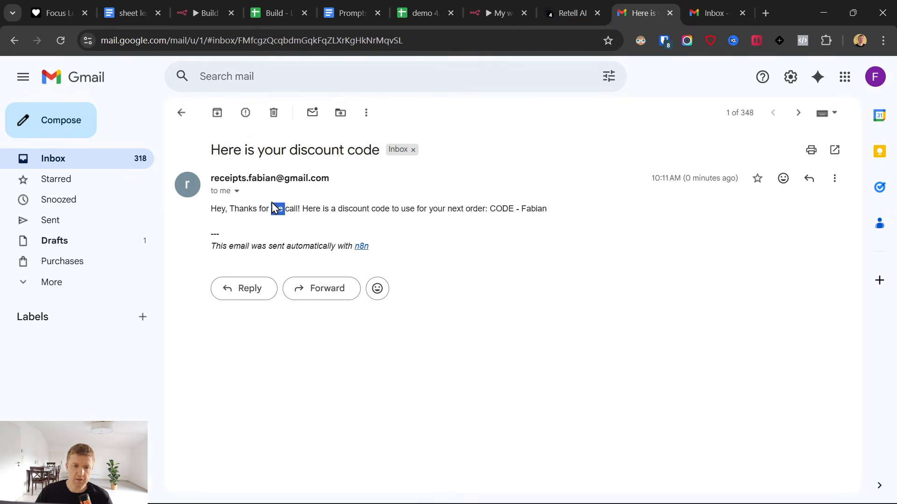
Step: Set the n8n Gmail node's email type to Text and execute the node again
{"action": "left_click", "coordinate": [494, 11]}
{"action": "left_click", "coordinate": [387, 332]}
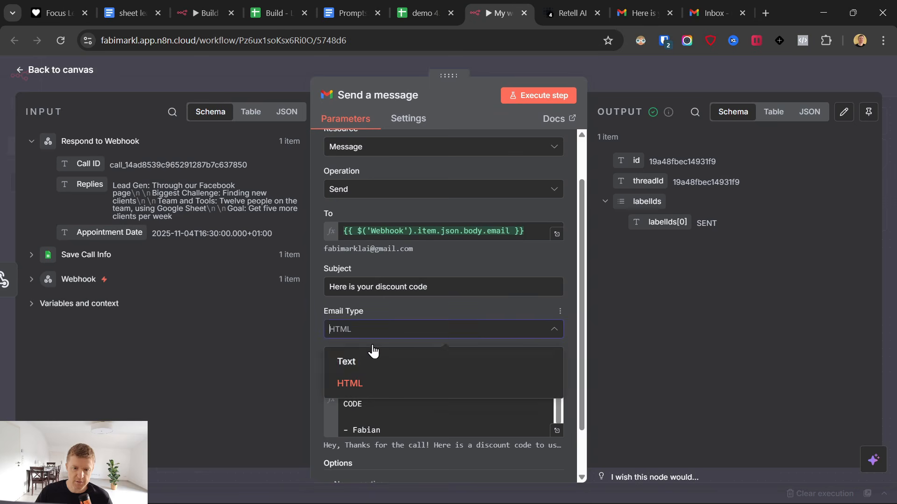
{"action": "left_click", "coordinate": [406, 361]}
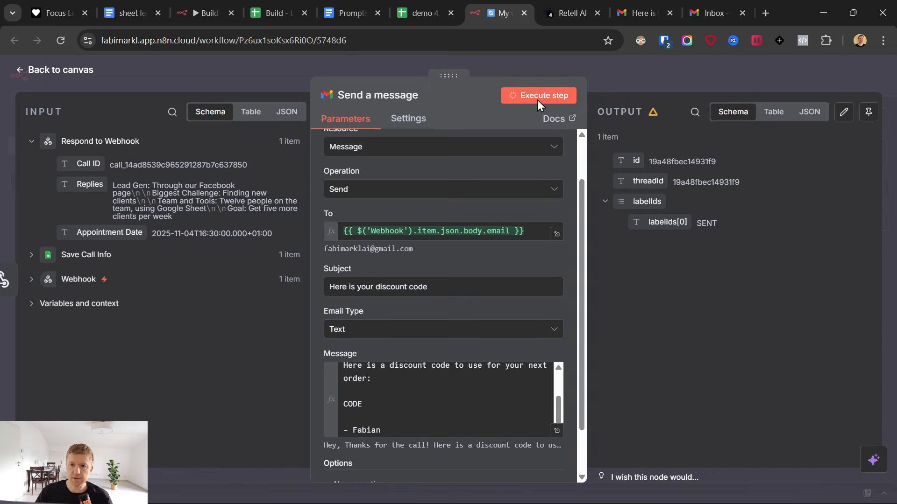
Step: Delete the first test email in Gmail, open the new "Here is your discount code" email and check its line breaks
{"action": "left_click", "coordinate": [645, 7]}
{"action": "left_click", "coordinate": [276, 118]}
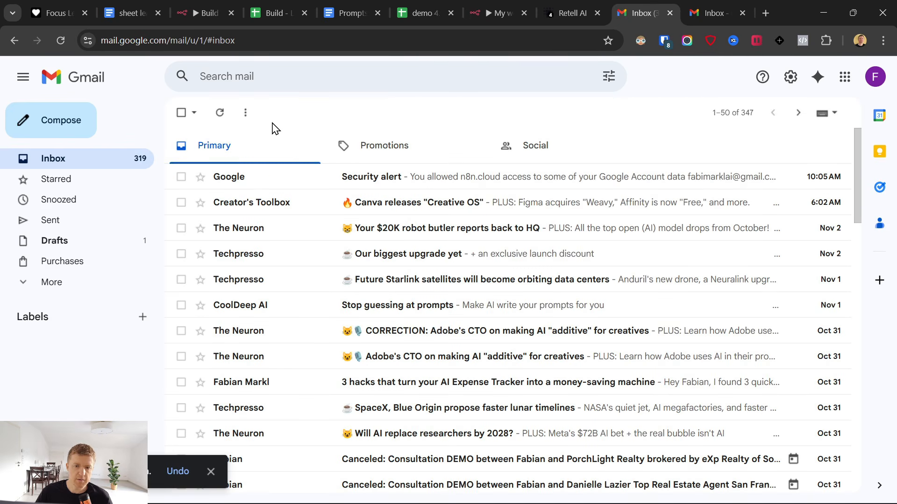
{"action": "left_click", "coordinate": [366, 178]}
{"action": "left_click_drag", "start_coordinate": [208, 211], "coordinate": [268, 312]}
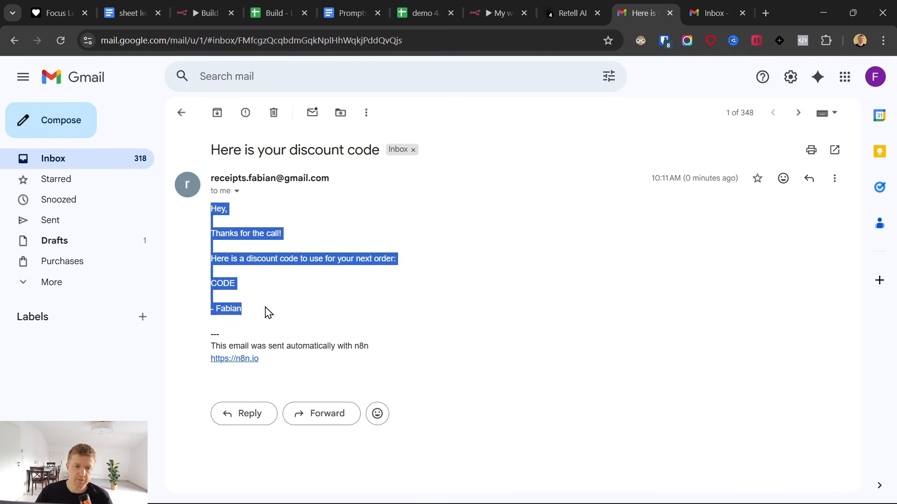
Step: Return to the n8n workflow canvas, select both node groups and activate the workflow
{"action": "left_click", "coordinate": [511, 13]}
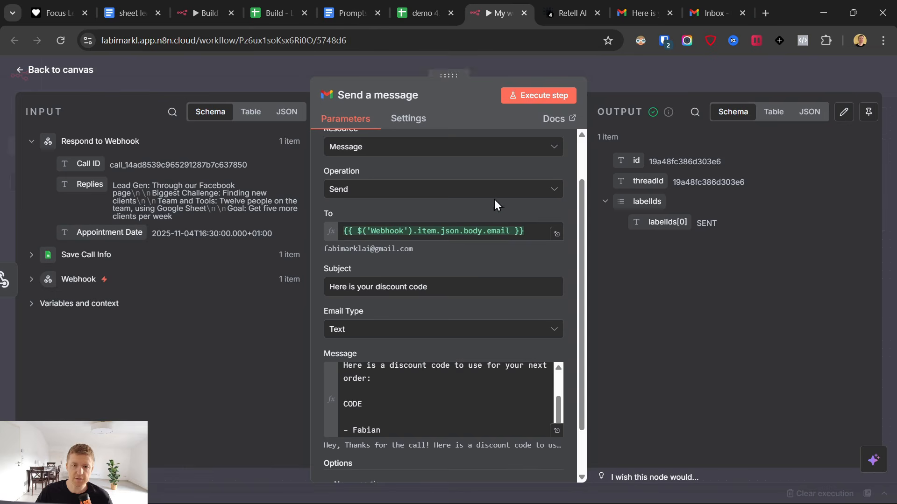
{"action": "left_click", "coordinate": [26, 80]}
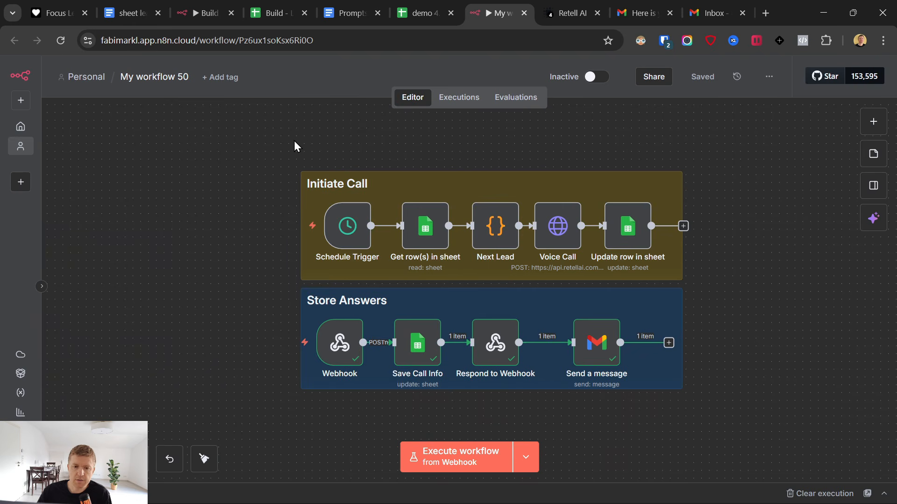
{"action": "left_click_drag", "start_coordinate": [294, 145], "coordinate": [783, 424]}
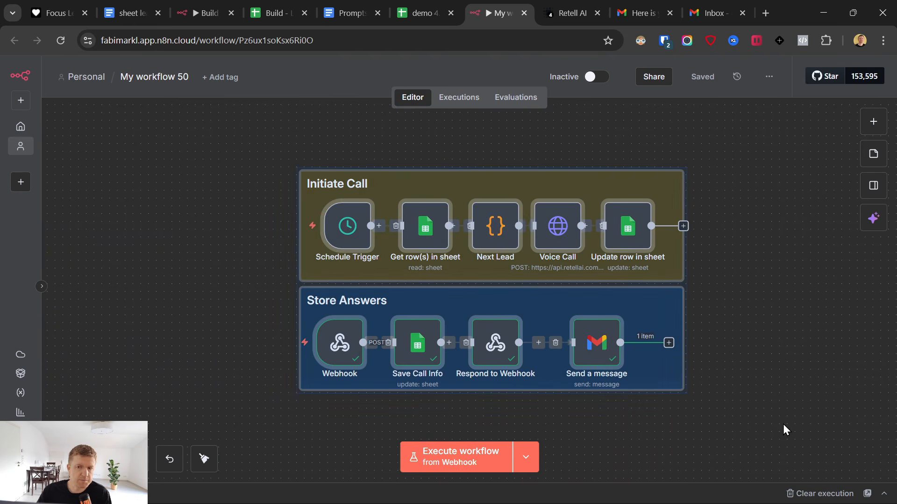
{"action": "left_click", "coordinate": [597, 78]}
Step: Check the Schedule Trigger's interval, view the lead sheet's call columns and return to the n8n workflow
{"action": "mouse_move", "coordinate": [355, 217]}
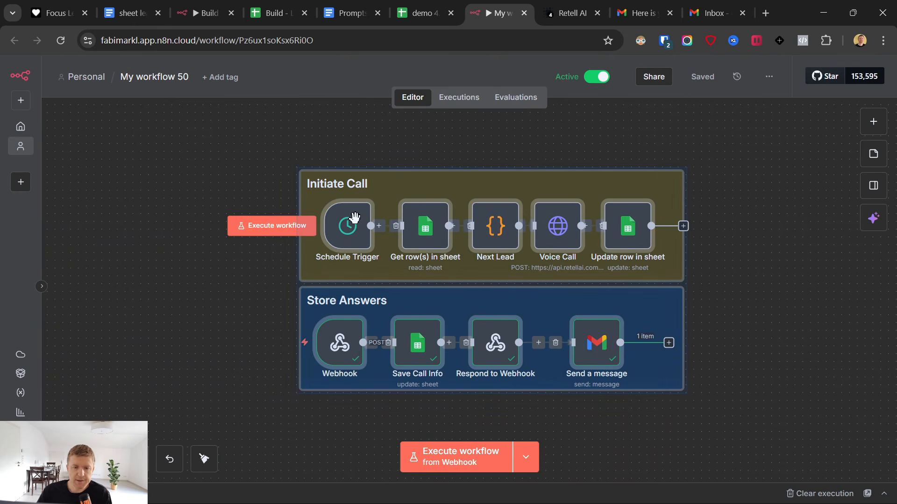
{"action": "double_click", "coordinate": [351, 219]}
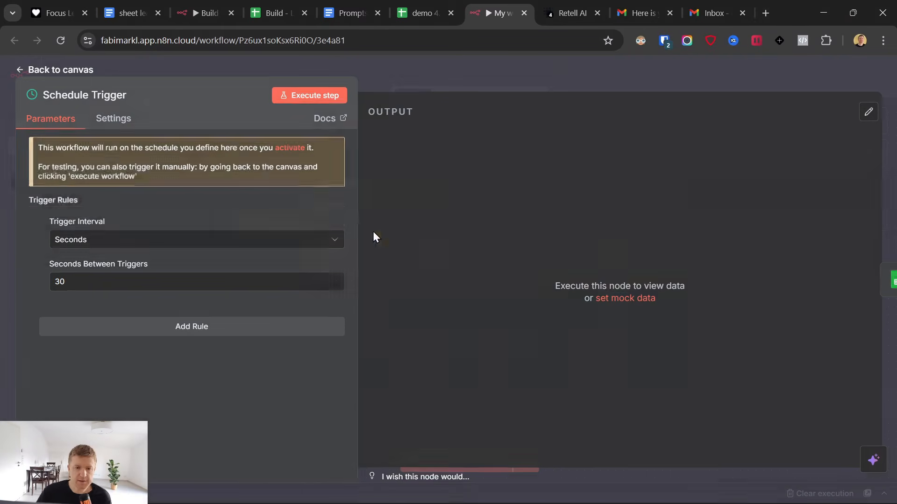
{"action": "left_click", "coordinate": [20, 70]}
{"action": "left_click", "coordinate": [423, 13]}
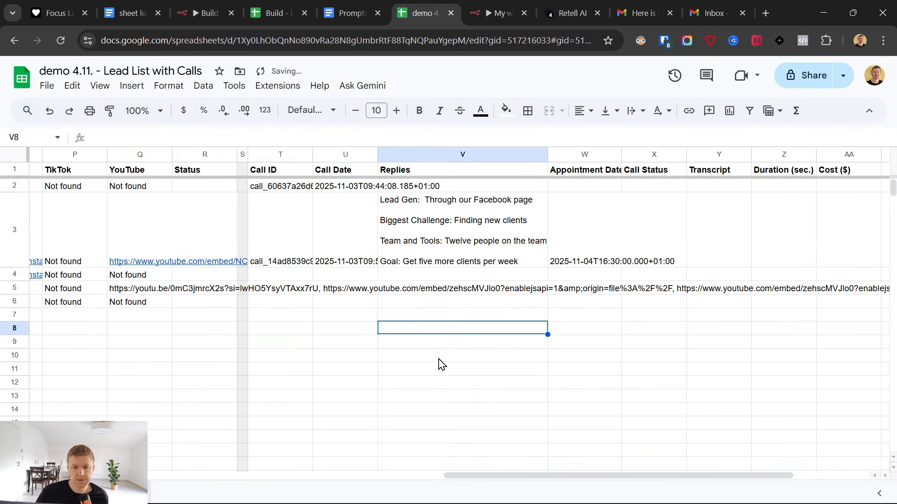
{"action": "key", "text": "ctrl+Tab"}
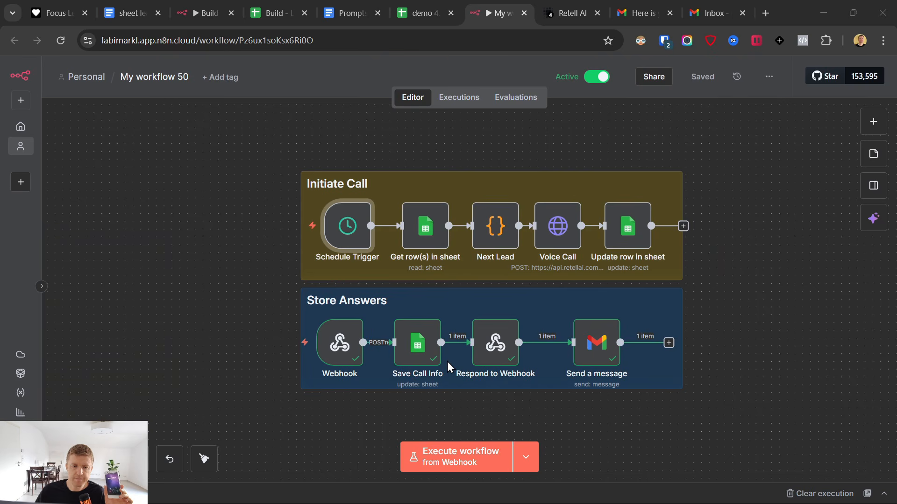